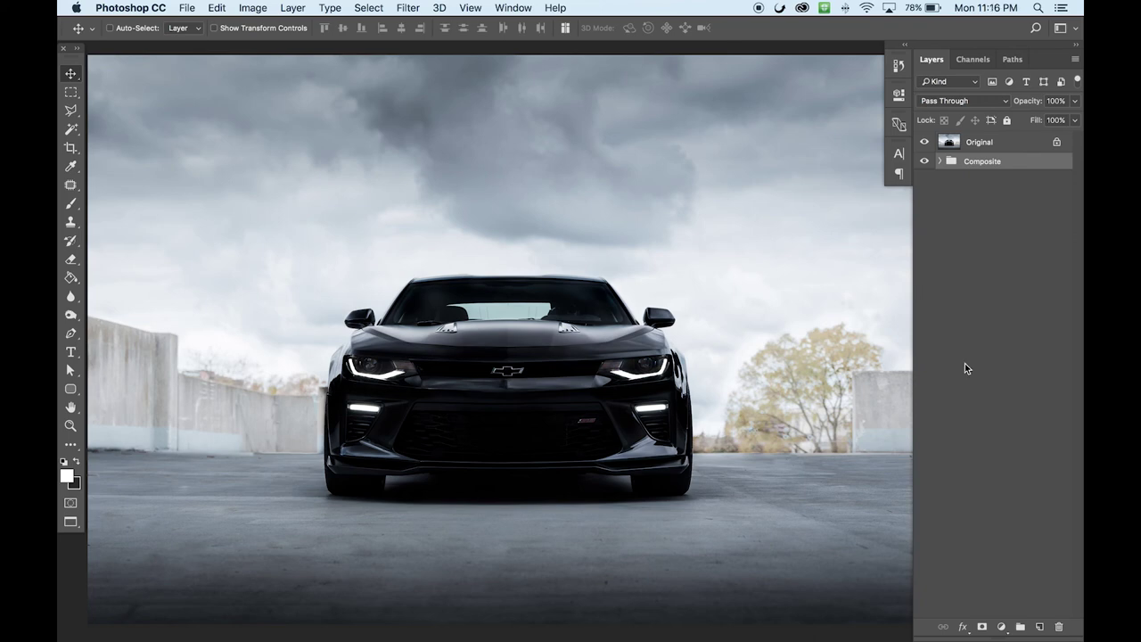
Hide the Original layer and, inside the Composite group, every layer from Levels 1 down to Hue/Saturation, leaving Layer 0 on
left_click(973, 144)
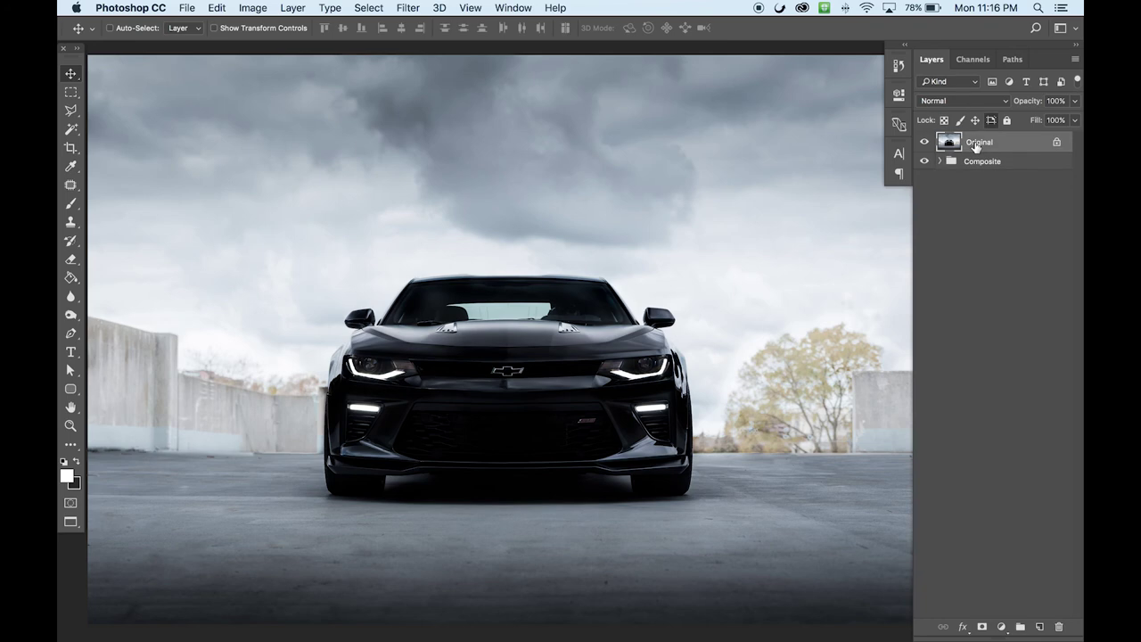
left_click(925, 143)
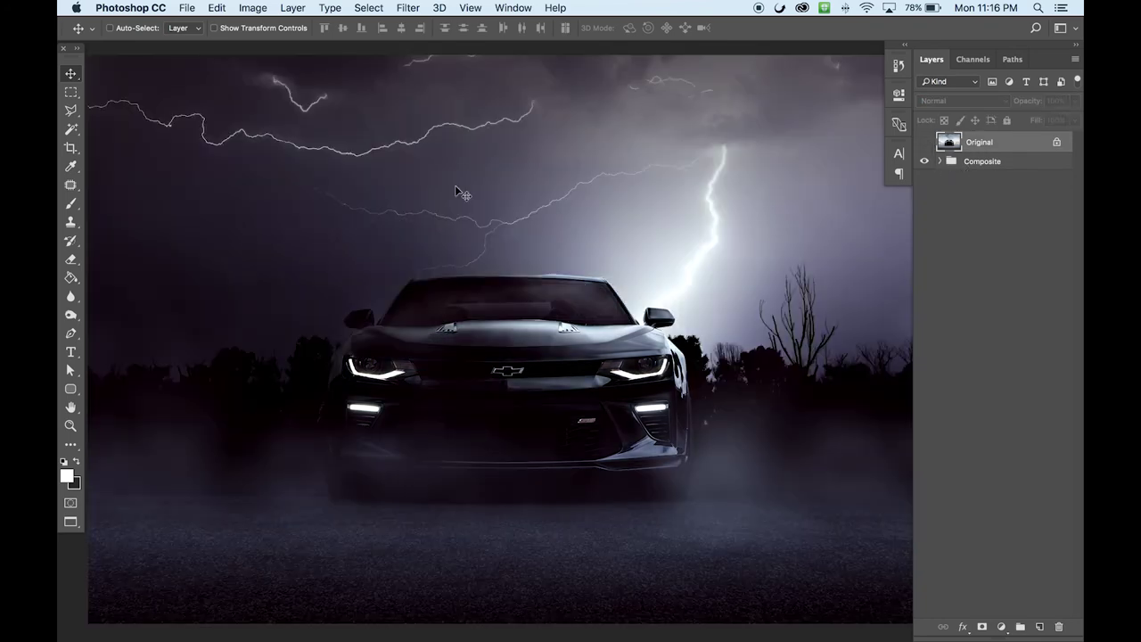
left_click(947, 162)
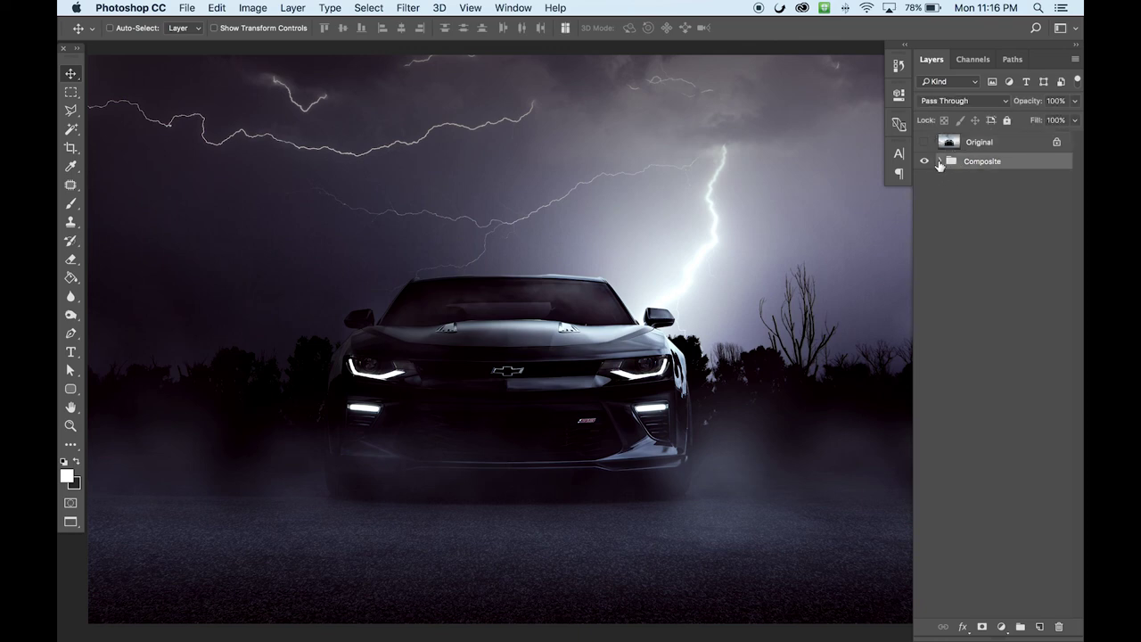
left_click(939, 161)
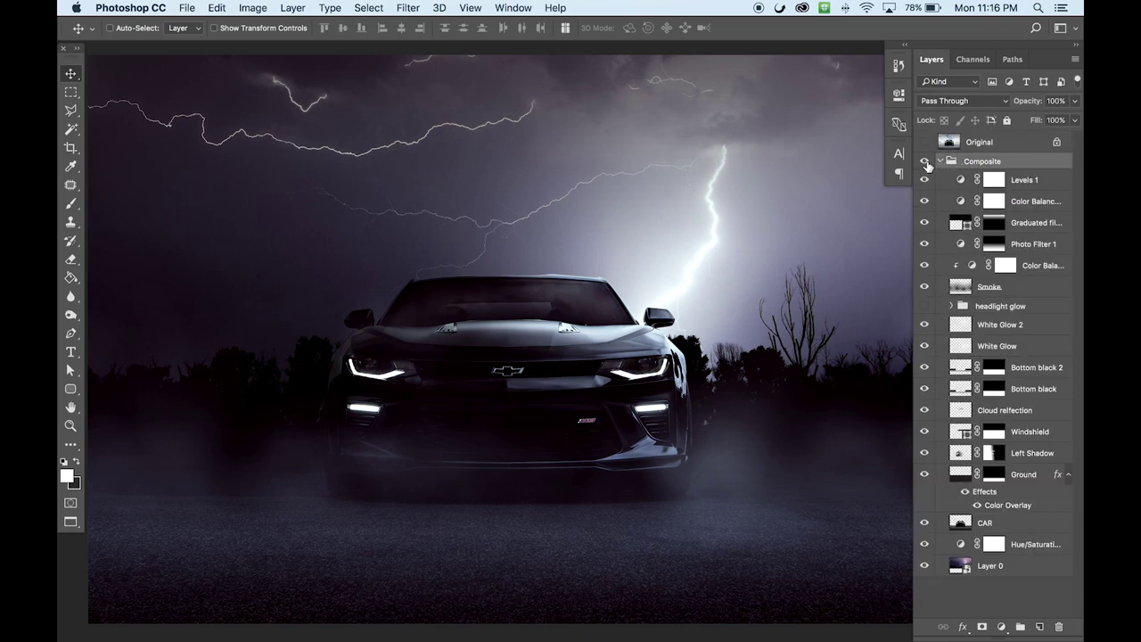
left_click_drag(927, 180, 929, 544)
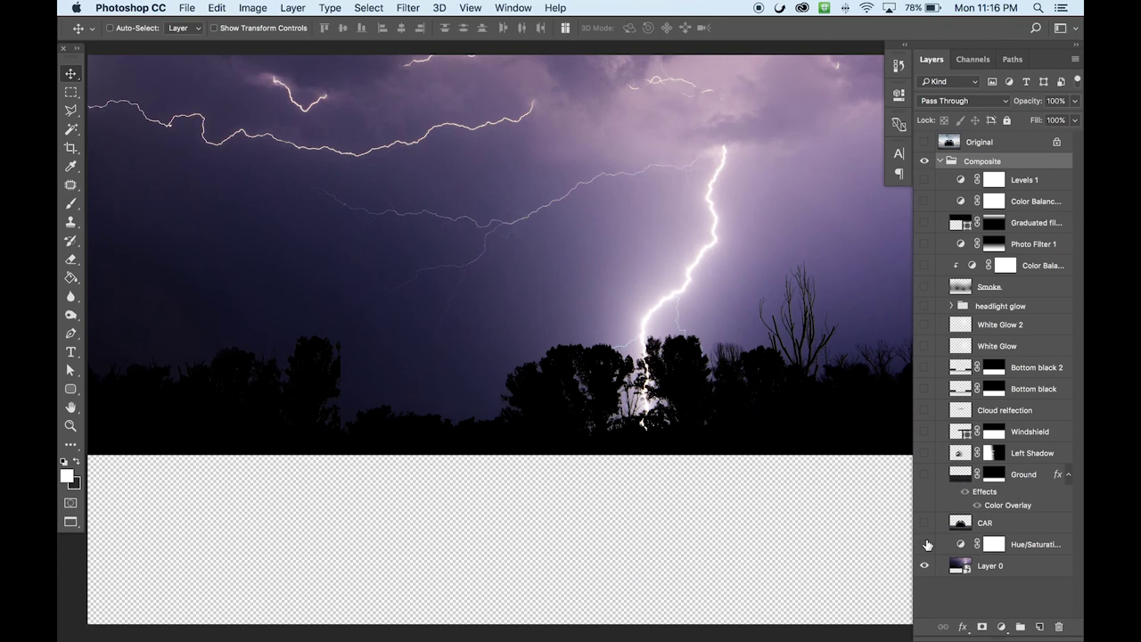
Show the Hue/Saturation adjustment above Layer 0 and review its settings
left_click(1004, 566)
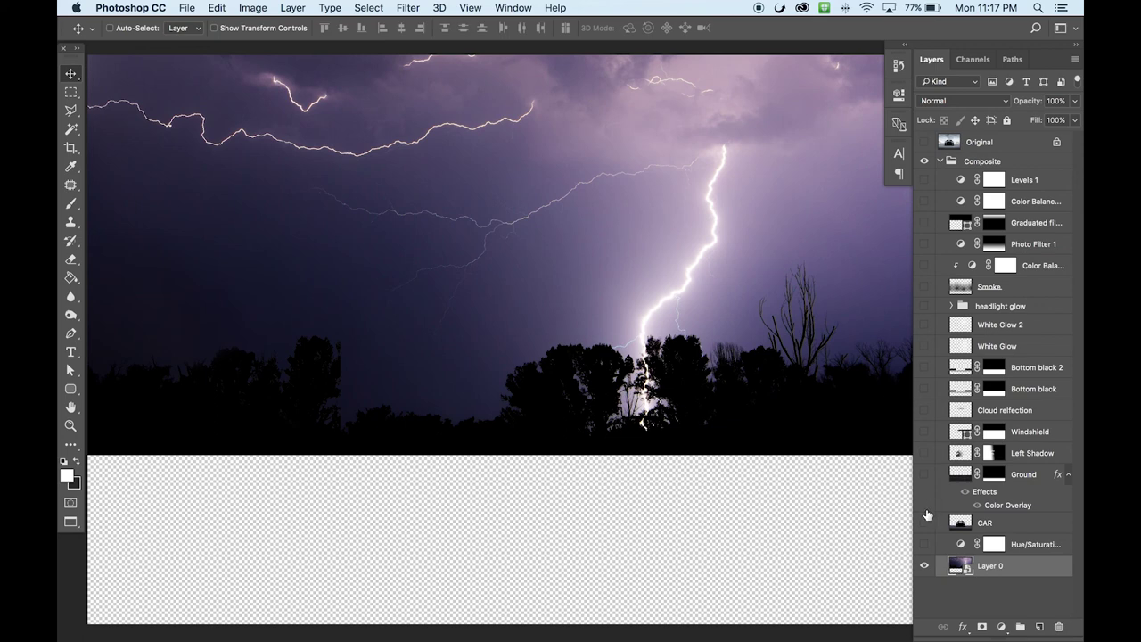
left_click(925, 545)
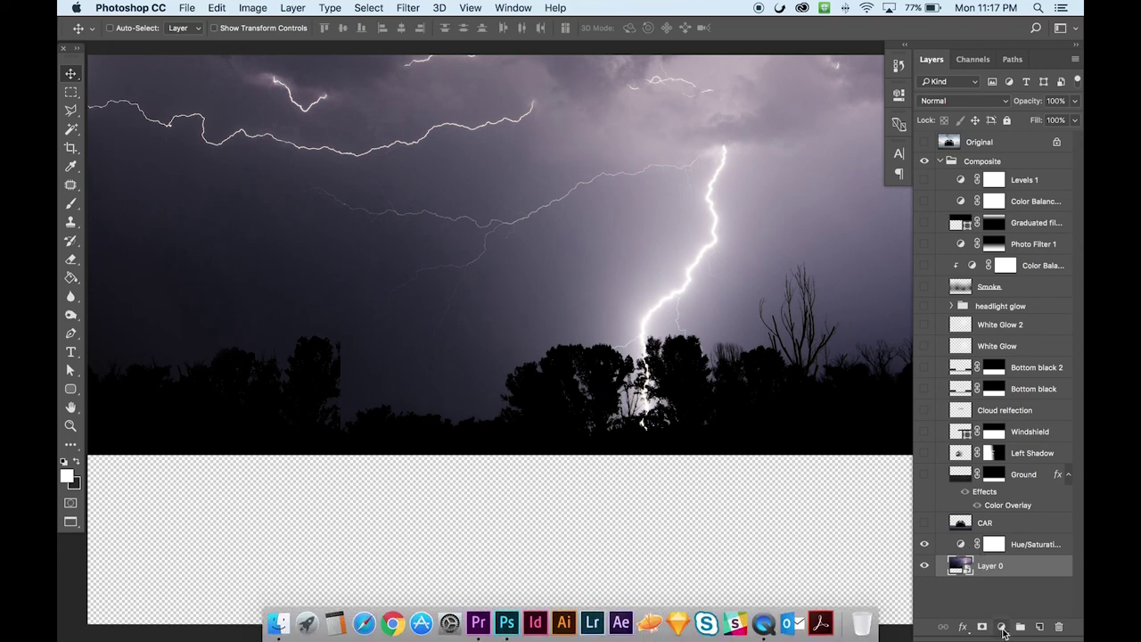
key("alt+super+a")
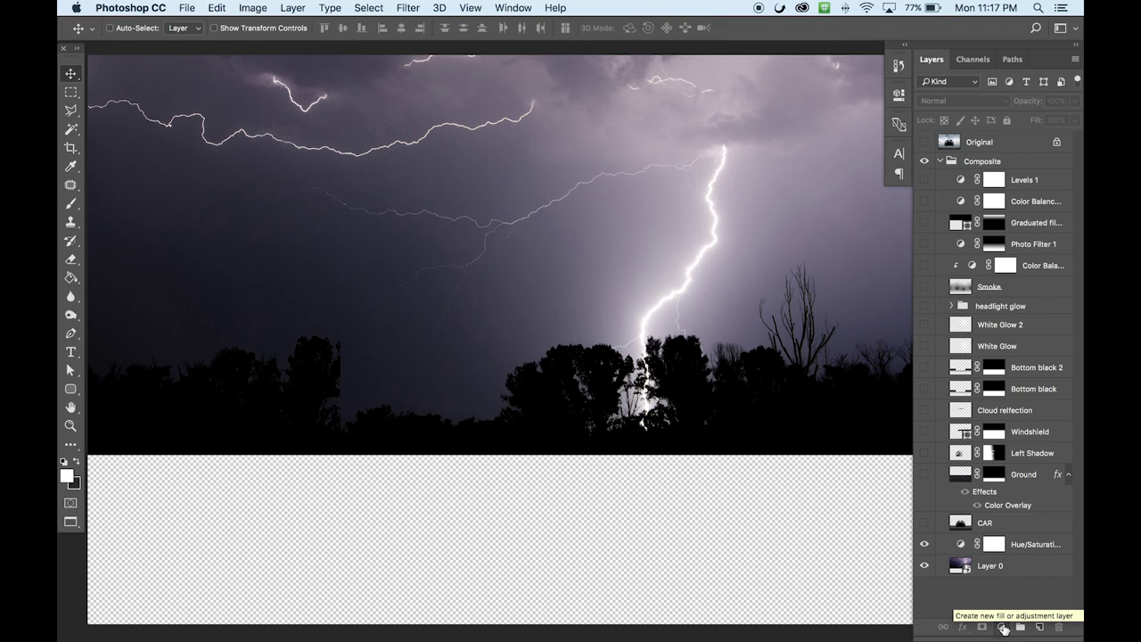
left_click(1004, 630)
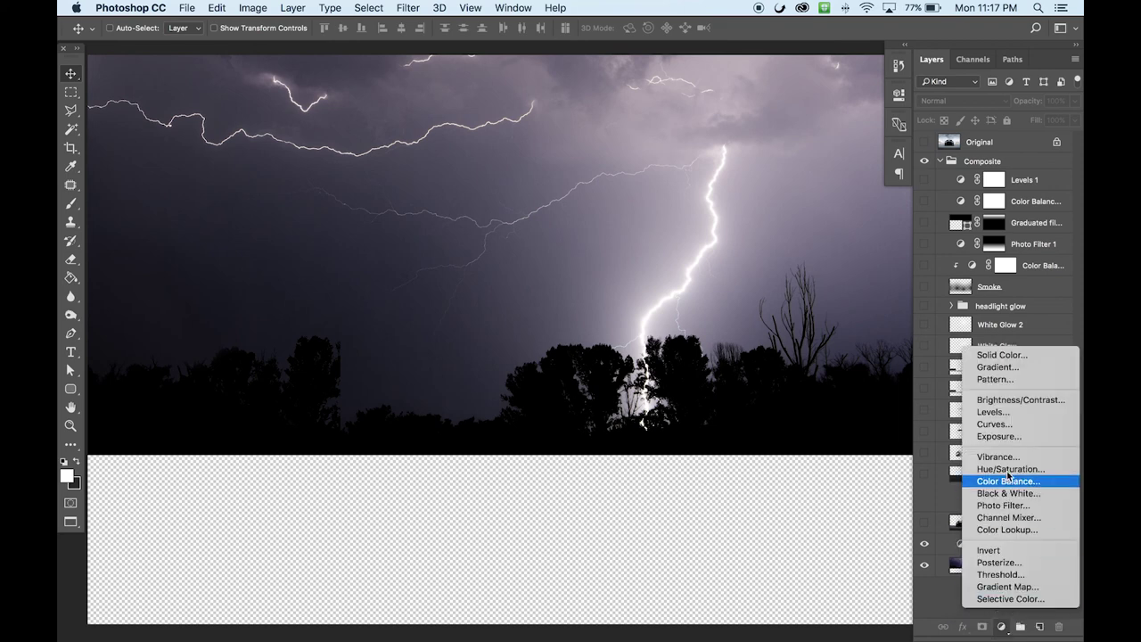
left_click(1009, 470)
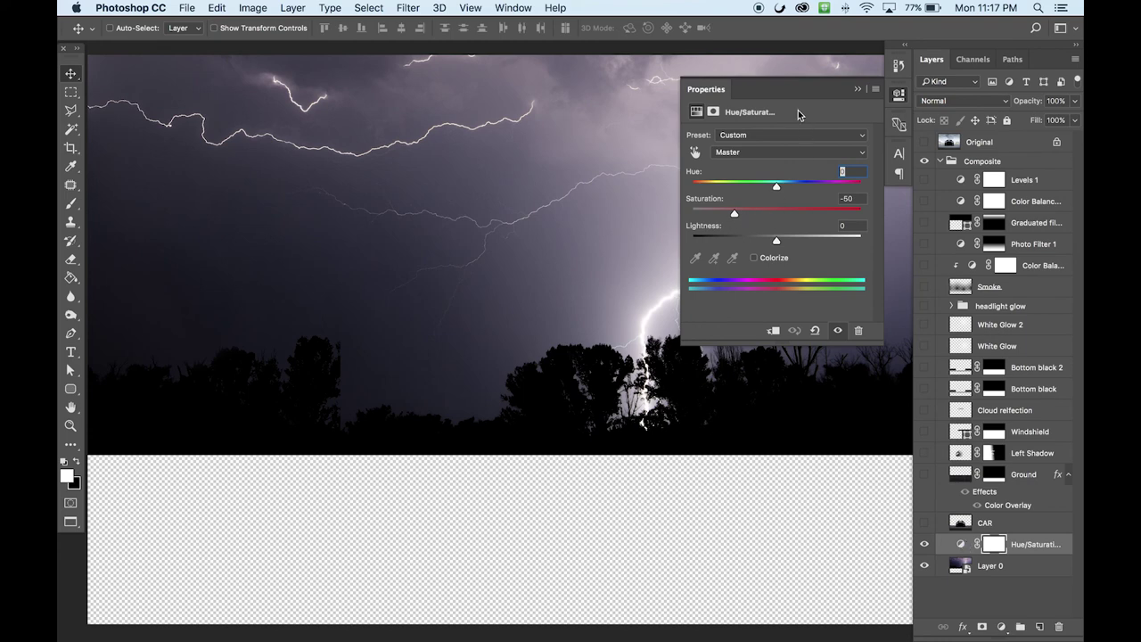
left_click(718, 96)
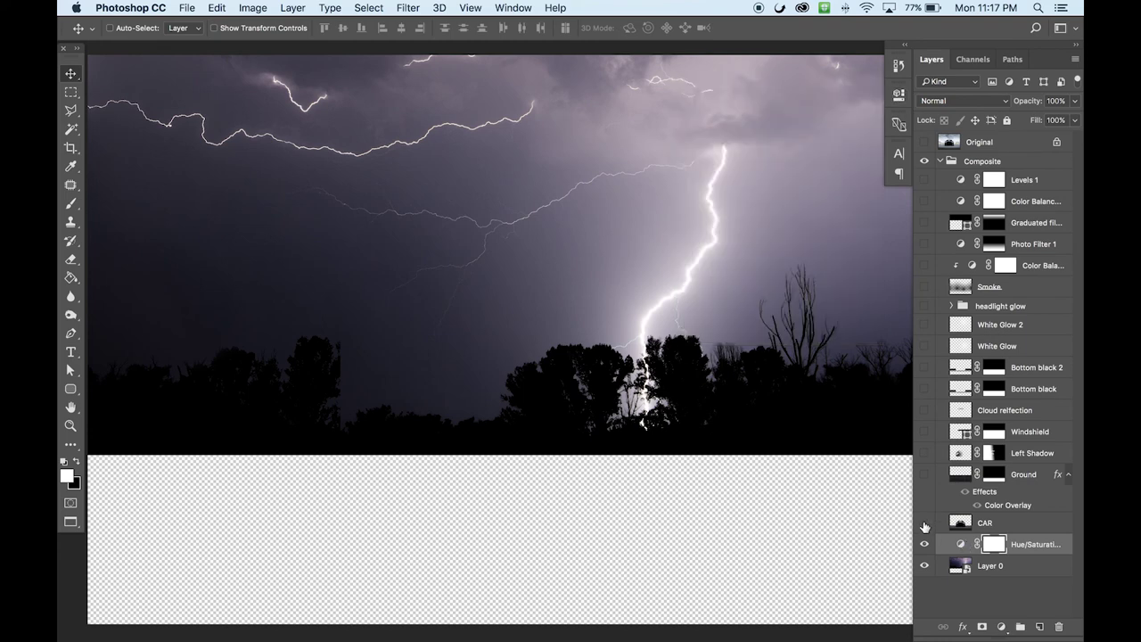
Show the CAR layer on its own, hiding the Hue/Saturation adjustment and Layer 0
left_click(924, 522)
left_click(925, 544)
left_click(924, 566)
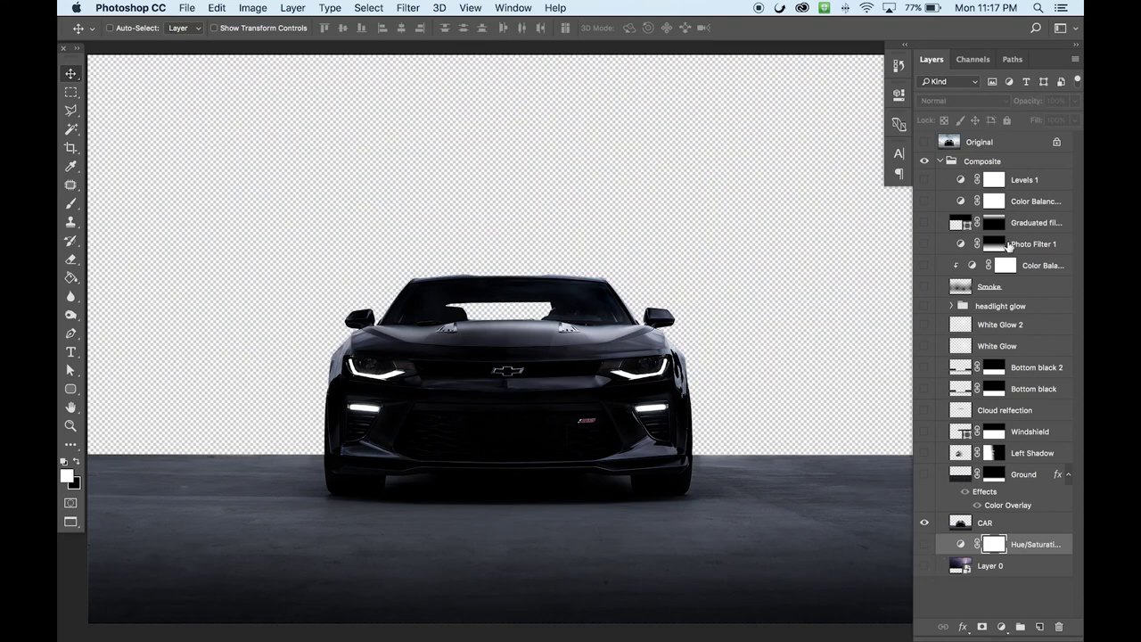
Compare the cut-out CAR layer with the Original photo by toggling the Original layer's visibility
left_click(924, 142)
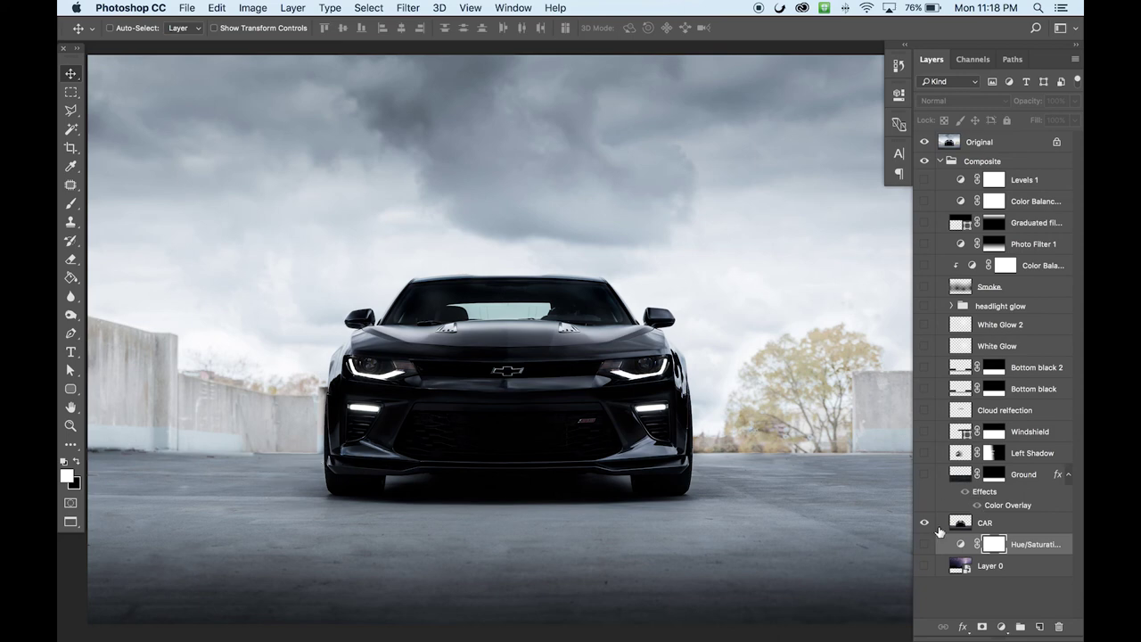
left_click(925, 141)
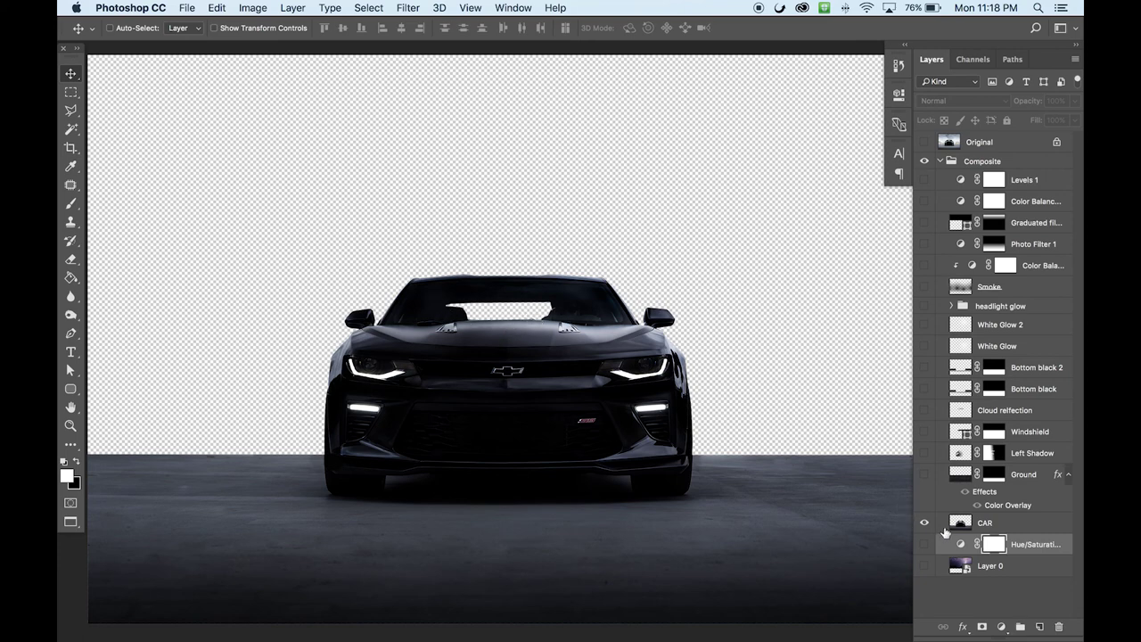
left_click(975, 526)
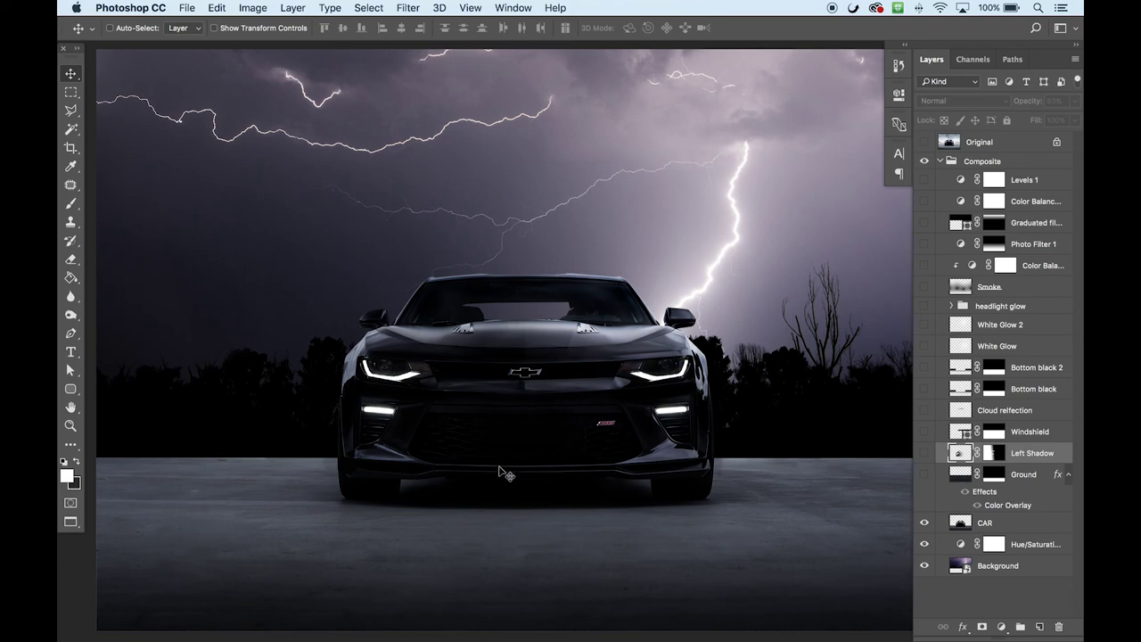
Show the Ground layer and inspect its Color Overlay effect without changing it
left_click(924, 476)
left_click(958, 480)
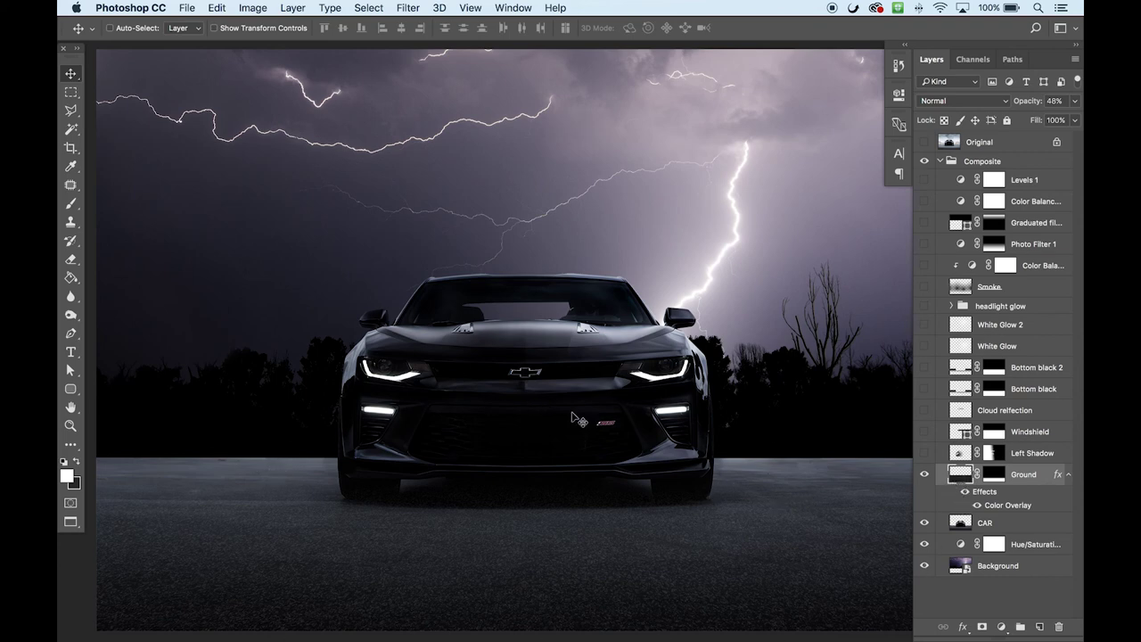
left_click(964, 477)
double_click(994, 507)
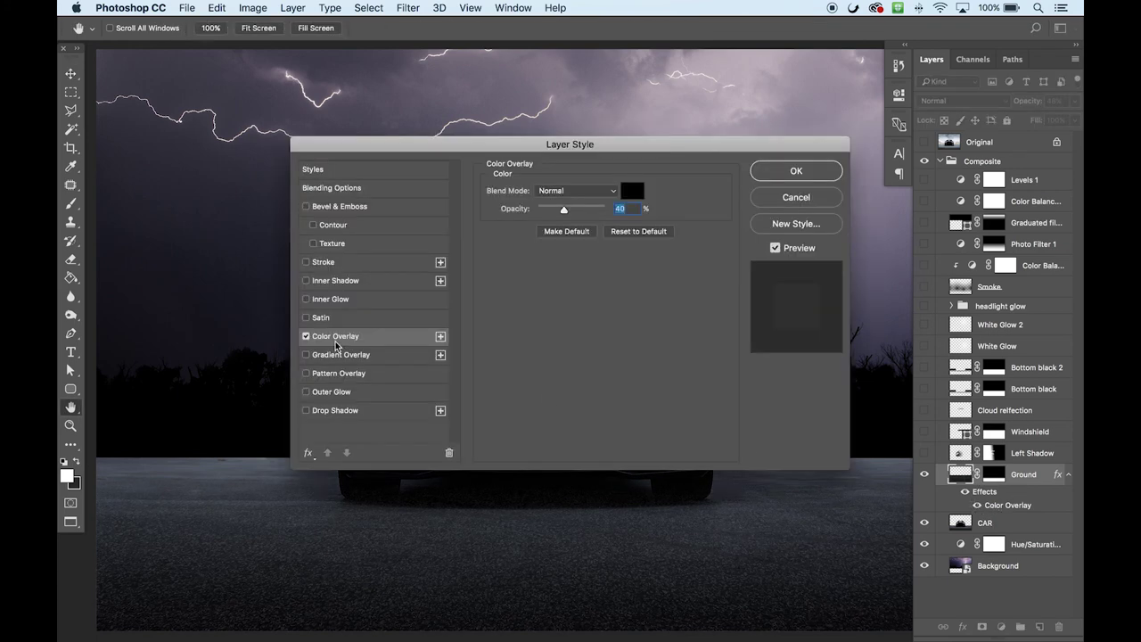
left_click(795, 197)
Set the colour of the Ground layer's Color Overlay effect to black (000000)
double_click(1047, 472)
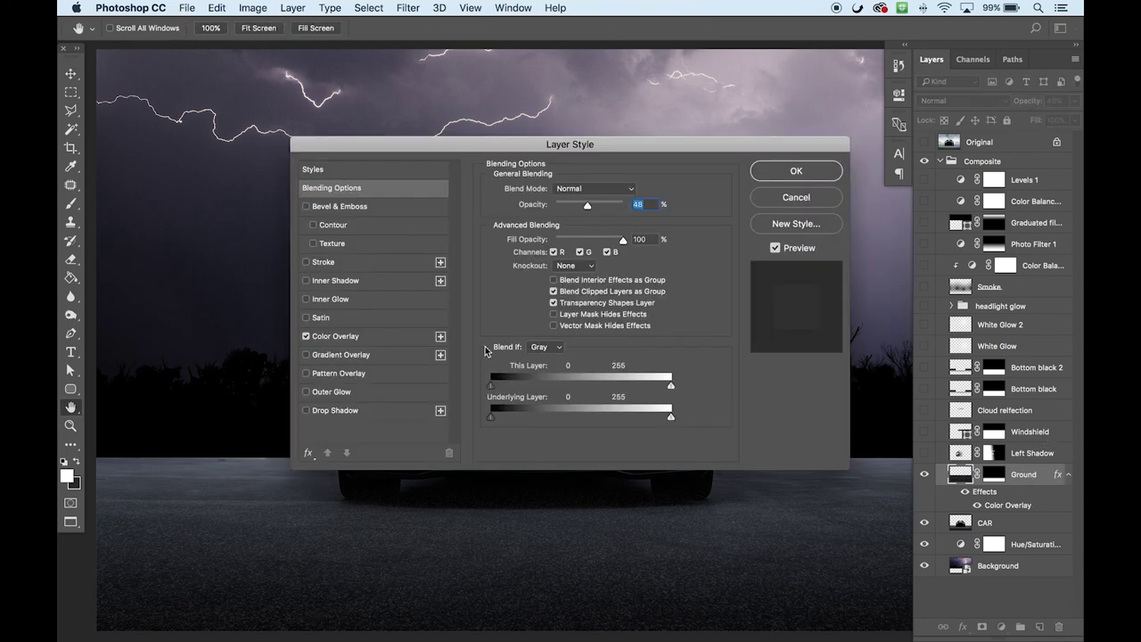
left_click(332, 337)
left_click(632, 190)
left_click_drag(498, 483, 446, 547)
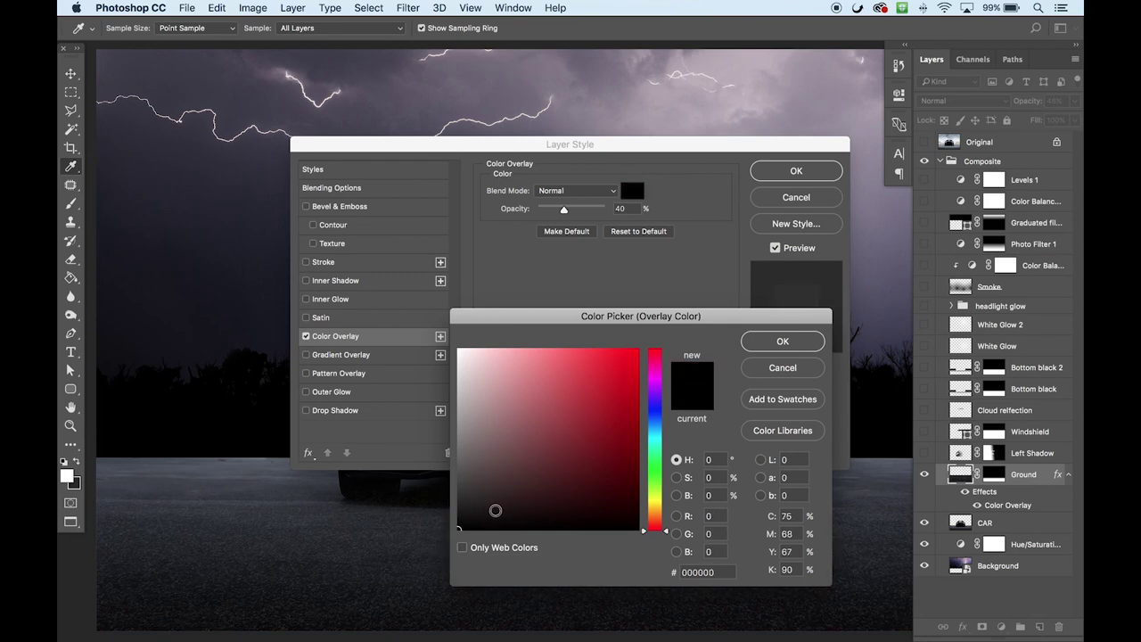
left_click(760, 341)
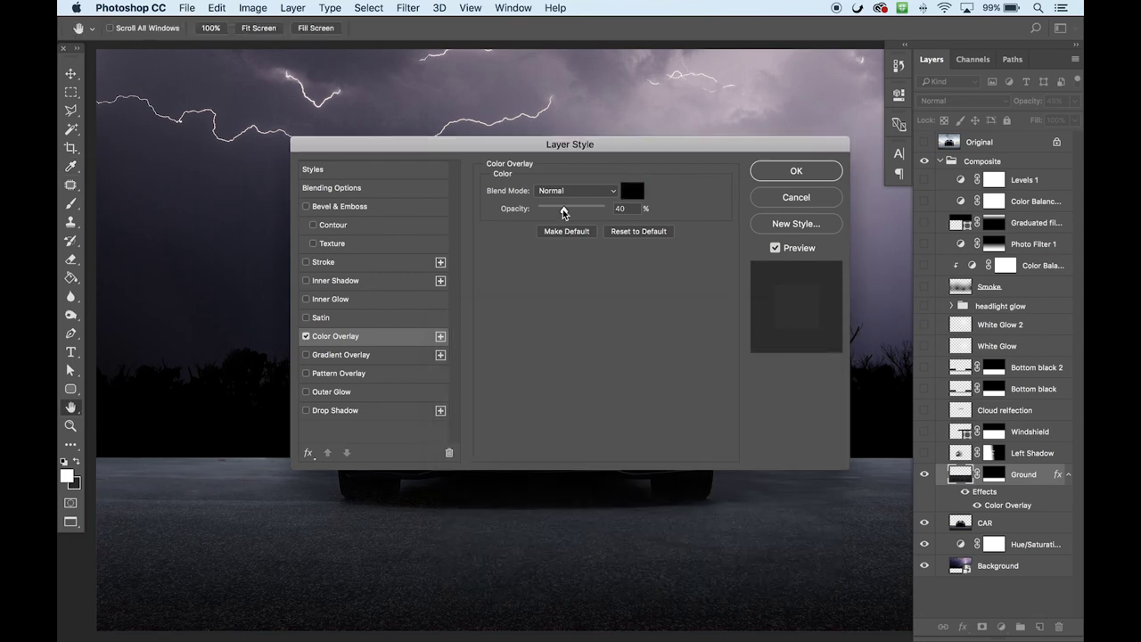
left_click(783, 174)
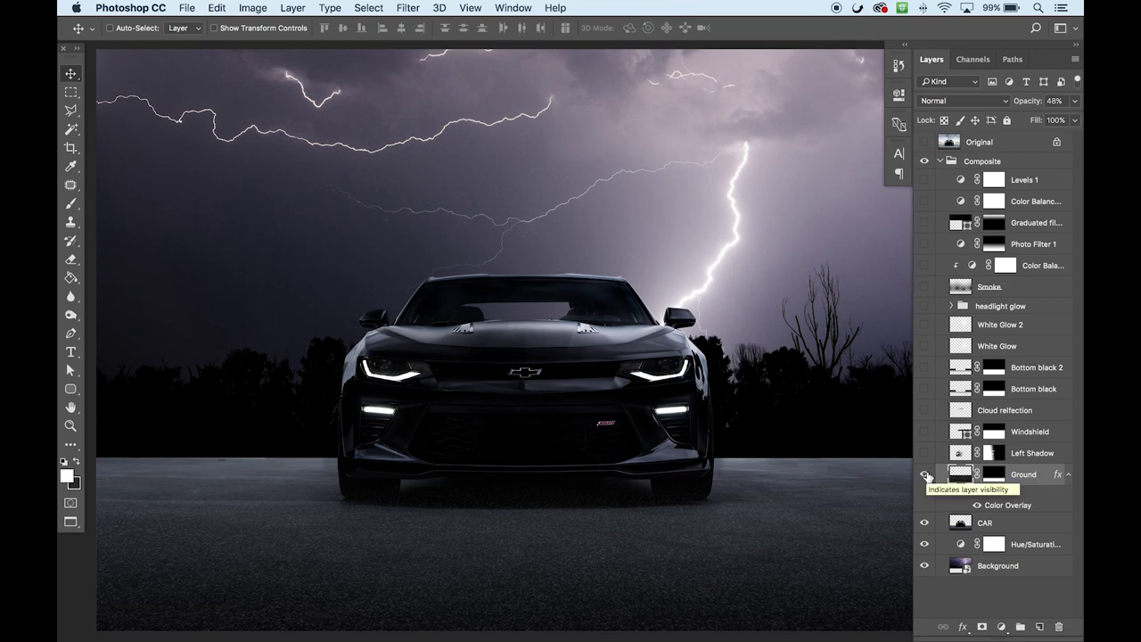
Toggle the Ground layer's visibility to compare the pavement with and without the asphalt texture
left_click(925, 475)
left_click(926, 475)
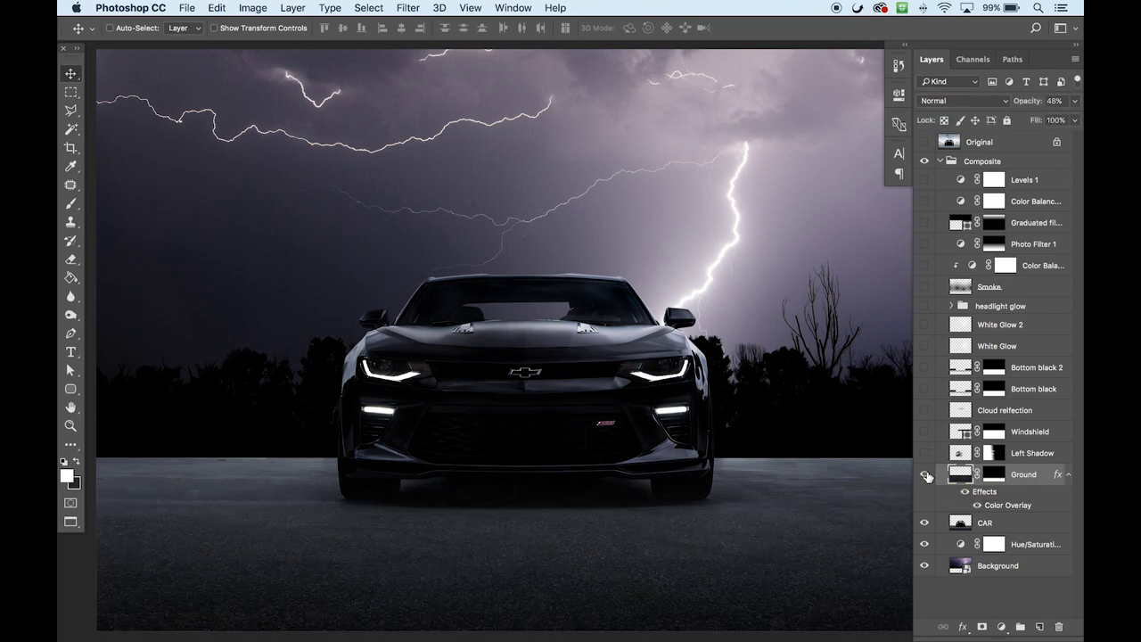
left_click(926, 475)
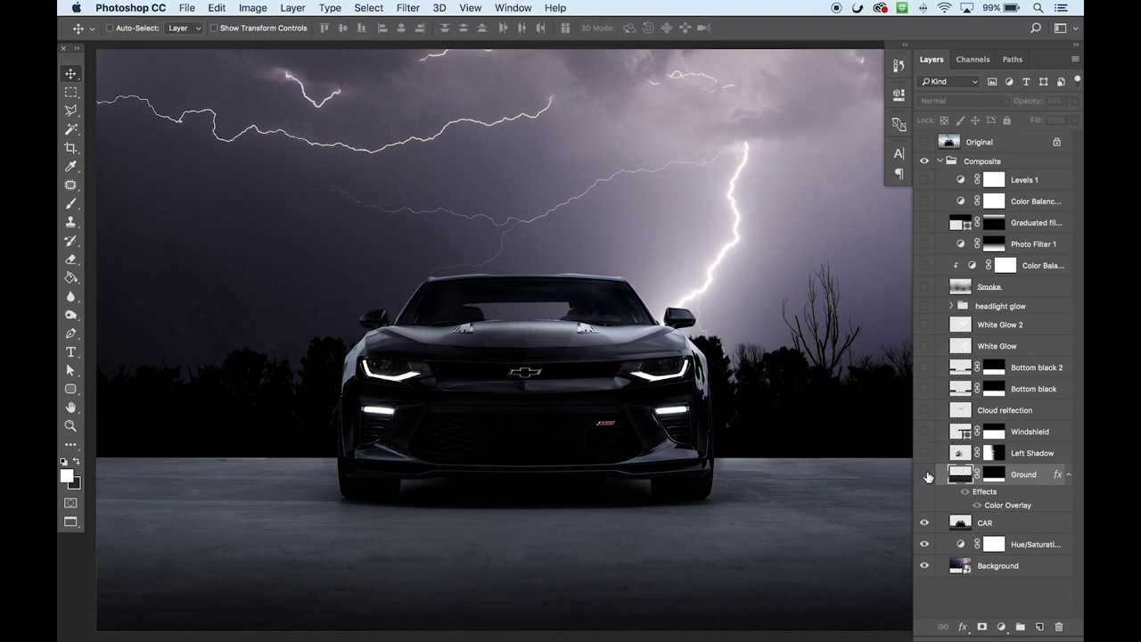
left_click(926, 476)
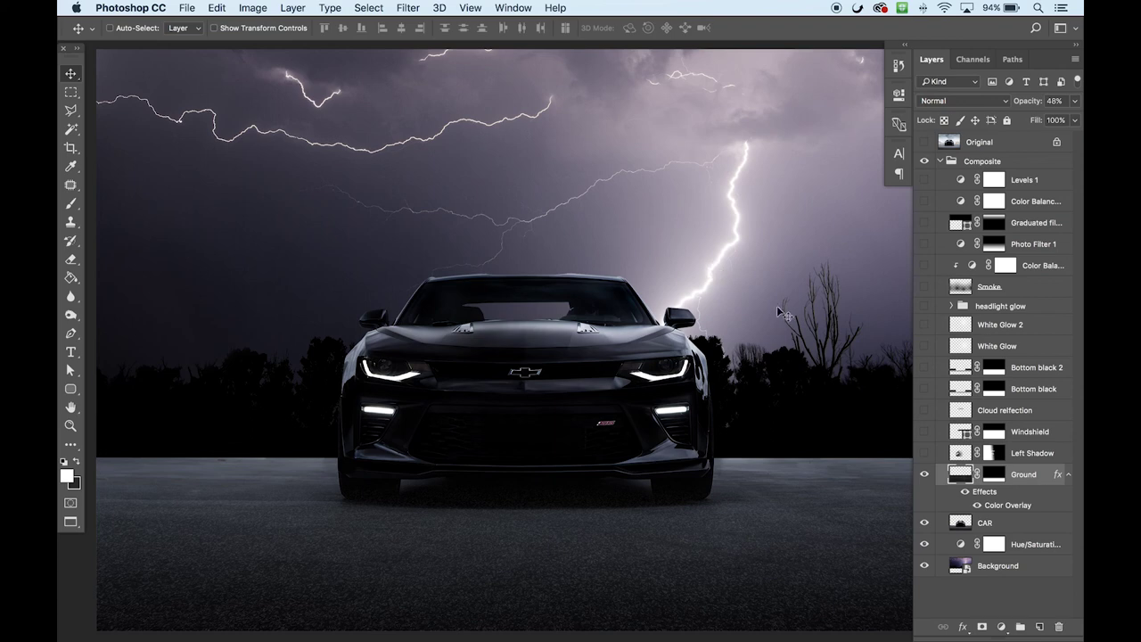
Hide the Ground, Hue/Saturation and Background layers, then duplicate the CAR layer and keep only the copy visible
left_click(956, 522)
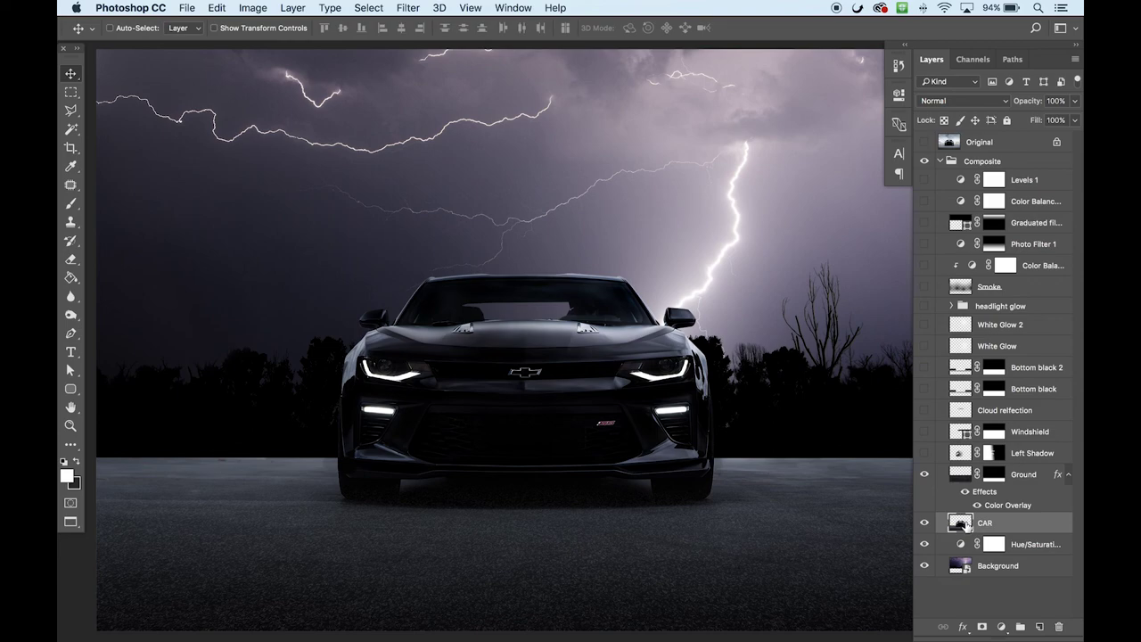
left_click(924, 475)
left_click(924, 543)
left_click(925, 565)
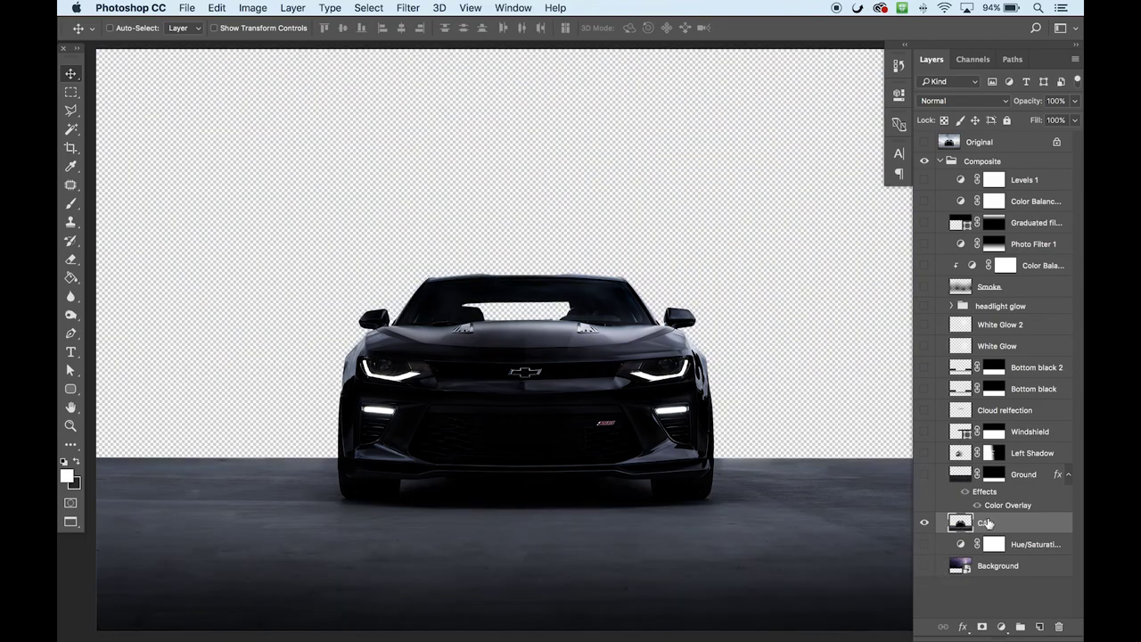
left_click_drag(986, 523, 1040, 627)
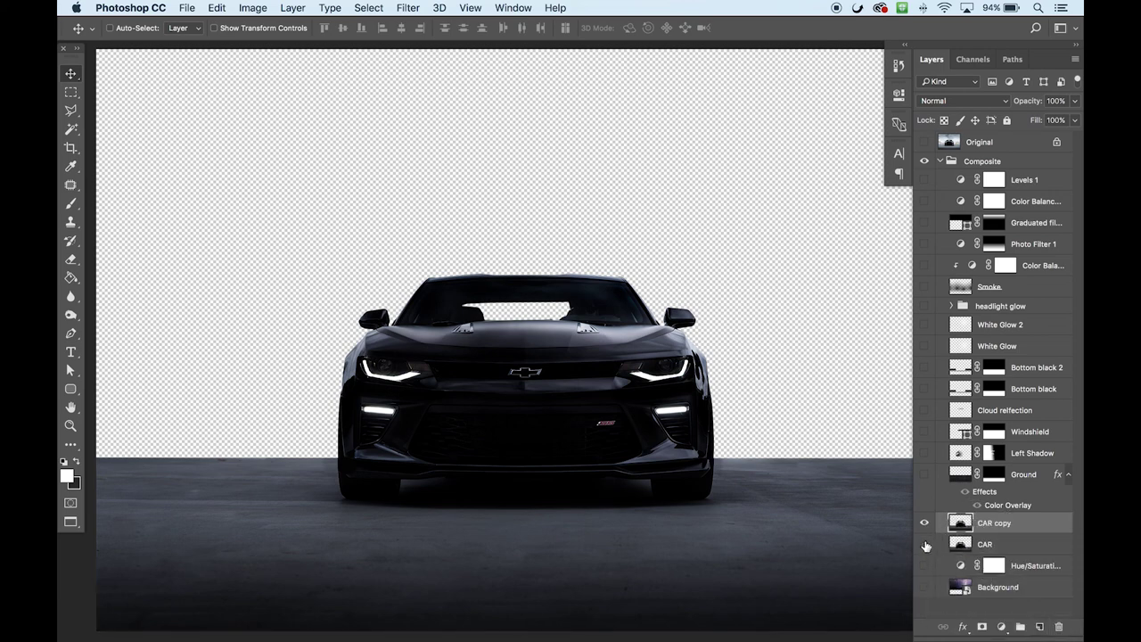
Draw a polygonal lasso selection around the whole car, closely tracing its tires and lower edge and loosely enclosing the roof
left_click(71, 110)
left_click(339, 457)
left_click(340, 484)
left_click(342, 495)
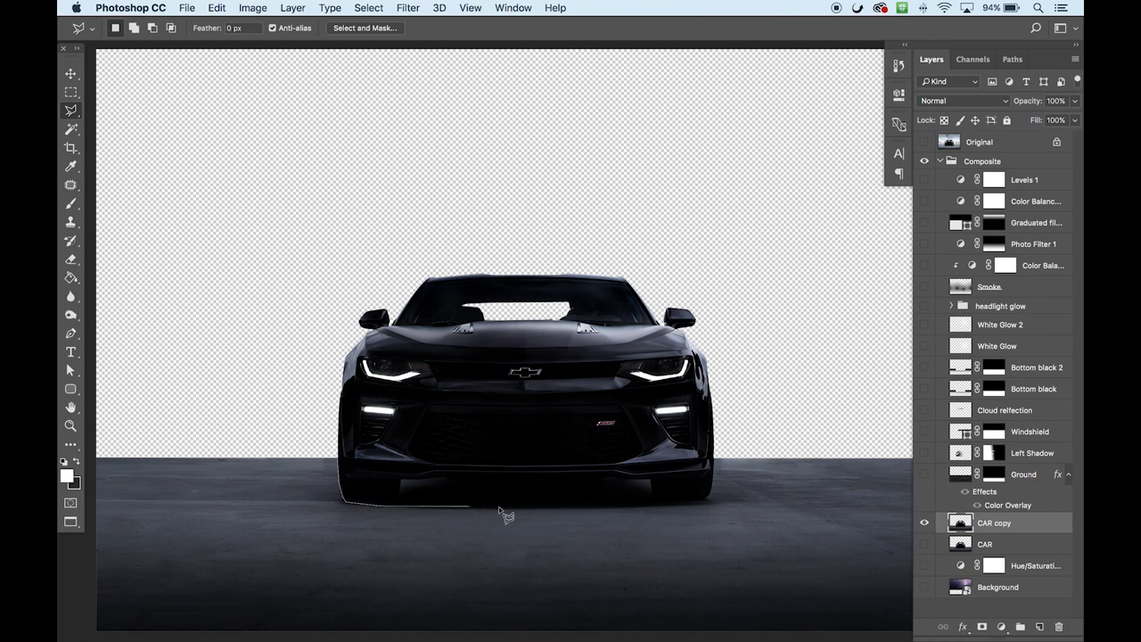
left_click(666, 506)
left_click(713, 500)
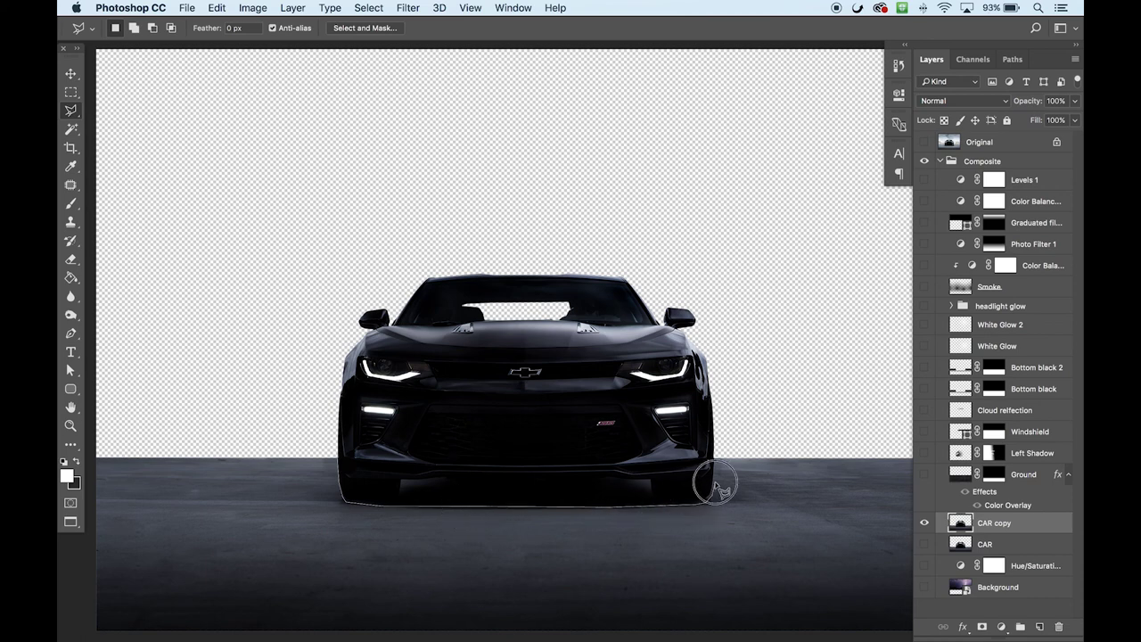
left_click(717, 445)
left_click(732, 326)
left_click(575, 208)
left_click(400, 219)
left_click(309, 291)
left_click(303, 353)
left_click(339, 390)
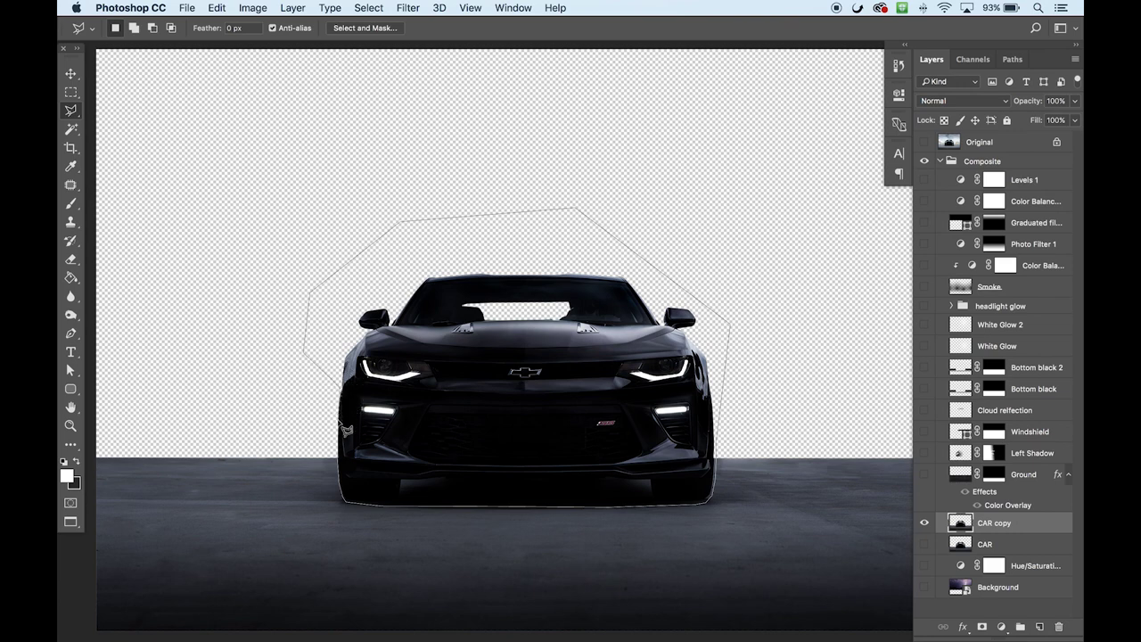
left_click(340, 396)
left_click(343, 446)
left_click(346, 462)
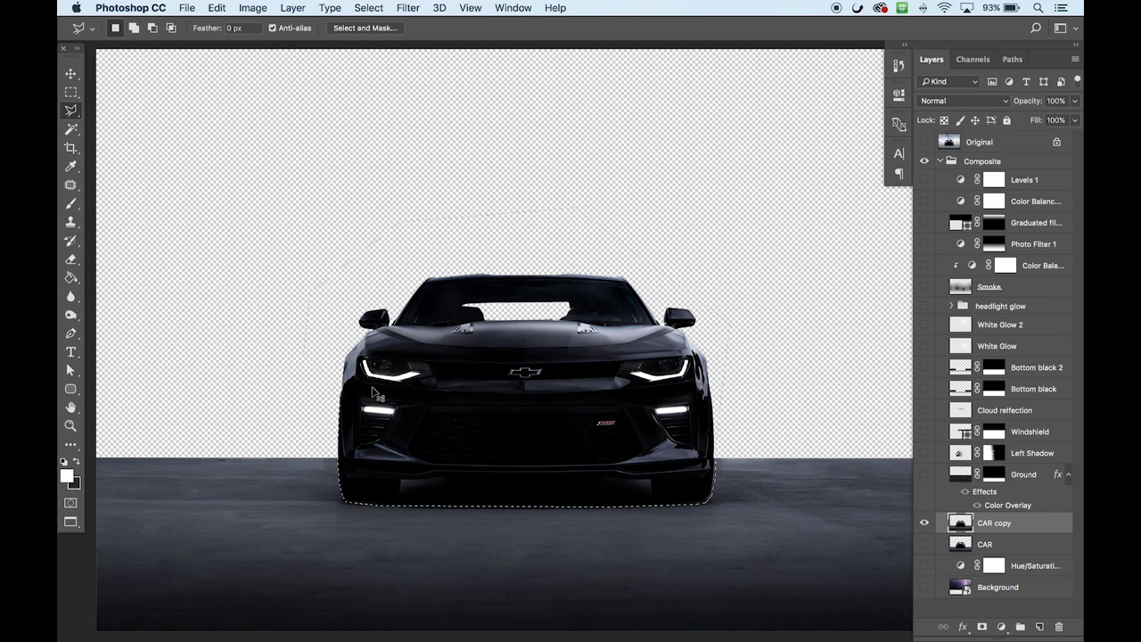
Copy the selected car onto a new layer and delete the CAR copy layer
key("super+j")
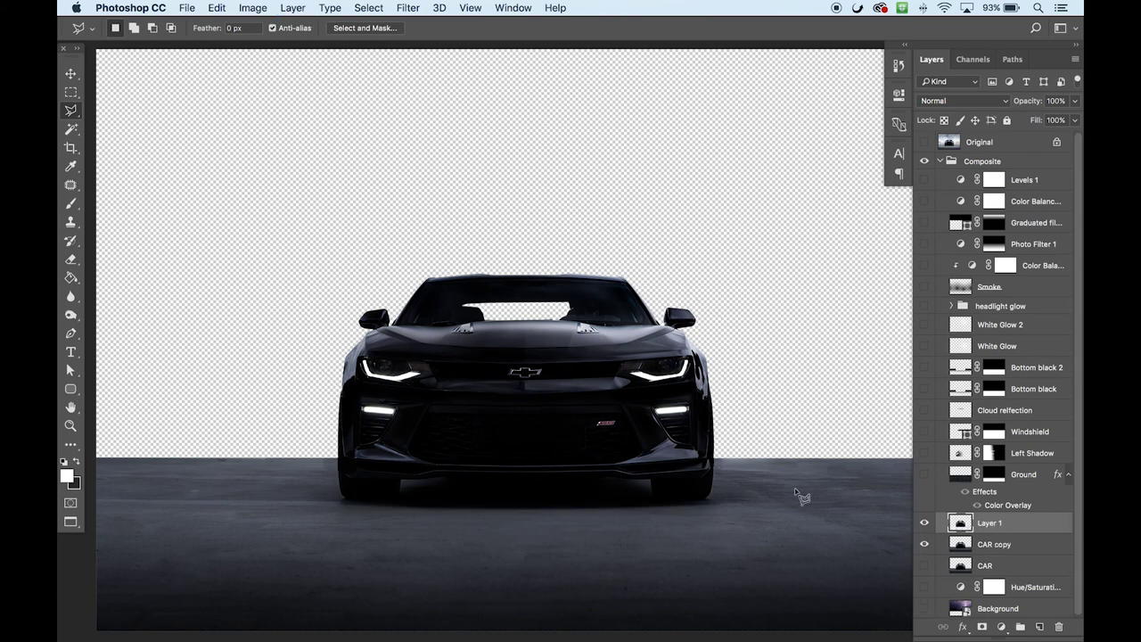
left_click(1010, 545)
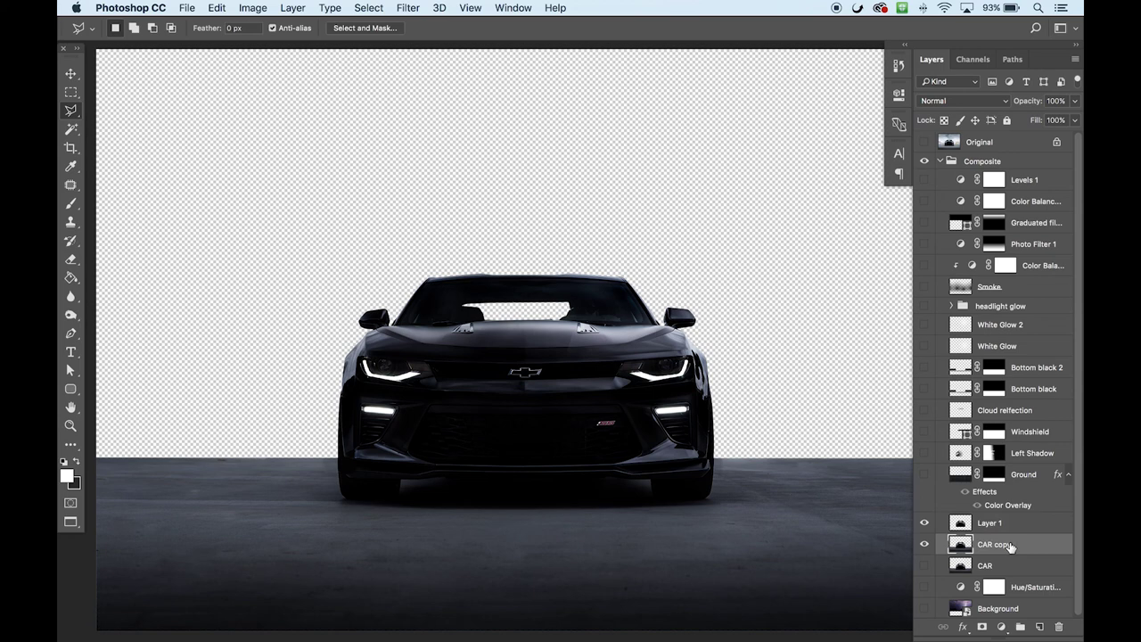
key("BackSpace")
Apply a solid black Color Overlay at full opacity to Layer 1, the car cutout
left_click(990, 526)
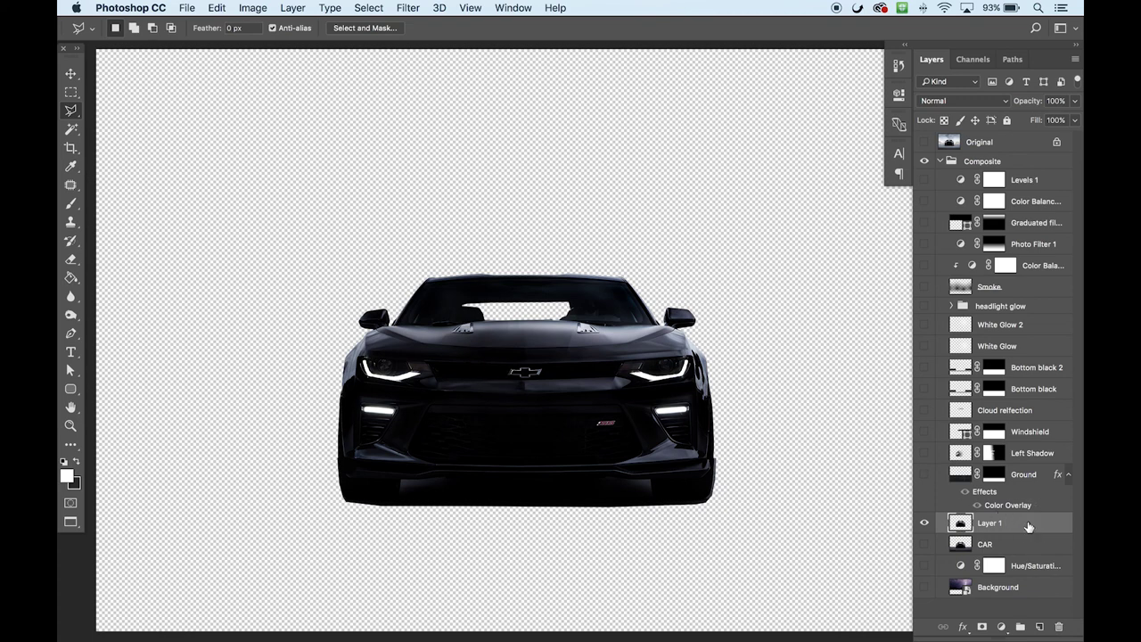
double_click(1028, 527)
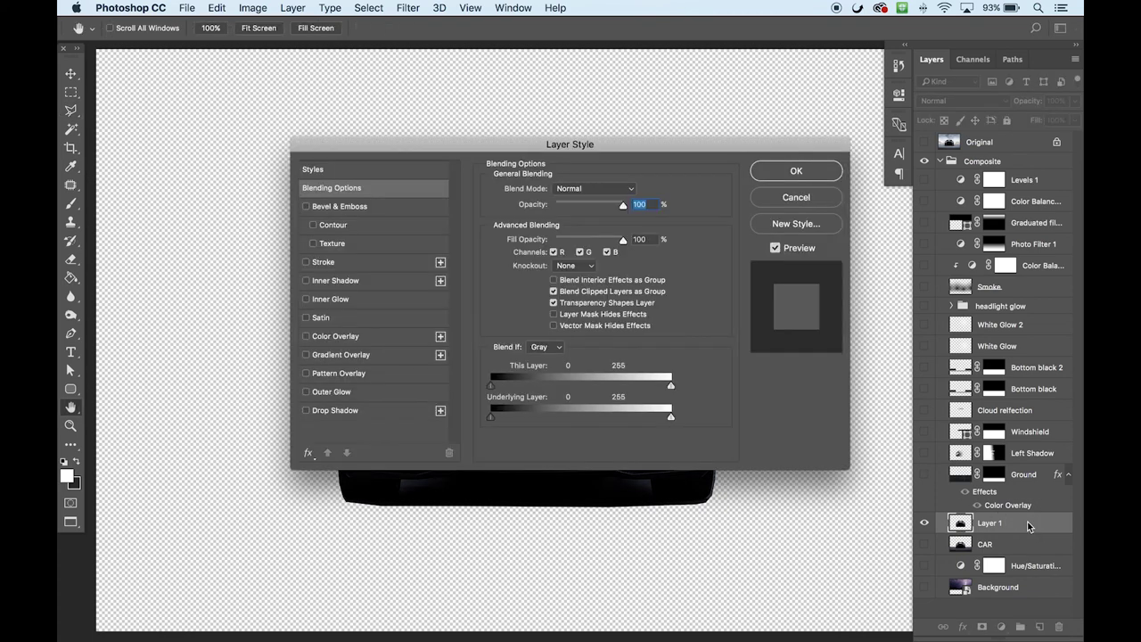
left_click(306, 337)
left_click(330, 338)
mouse_move(622, 206)
left_mouse_down()
mouse_move(563, 207)
mouse_move(663, 211)
left_mouse_up()
left_click(776, 173)
key("l")
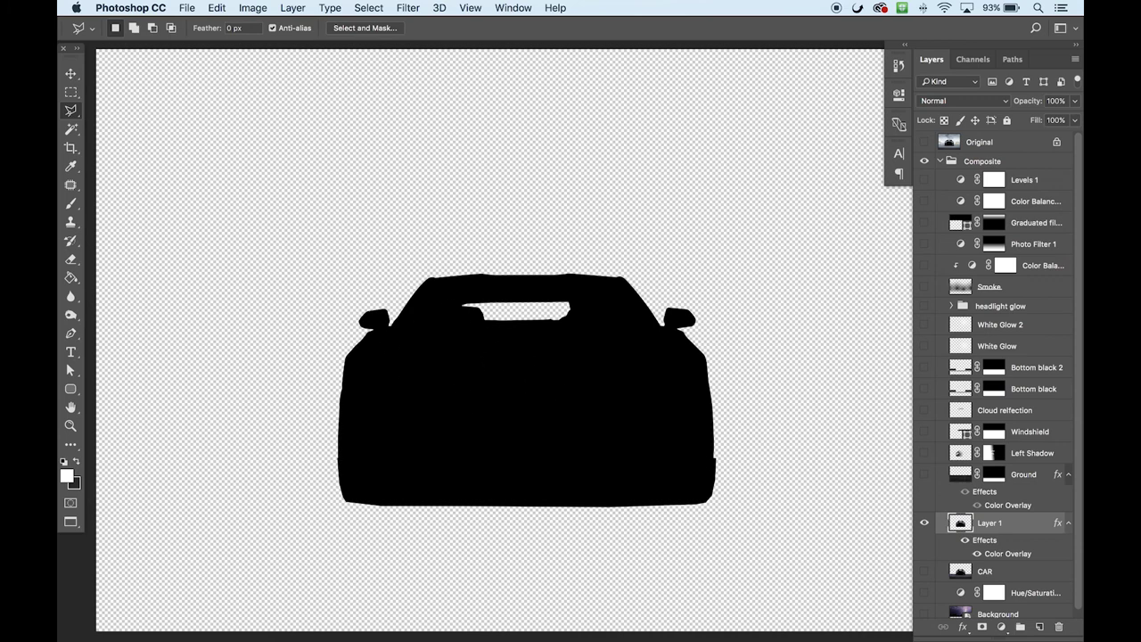
Add a layer mask to Layer 1 and try radial gradients on it, fading the black overlay from the car's left side to its right
left_click(981, 627)
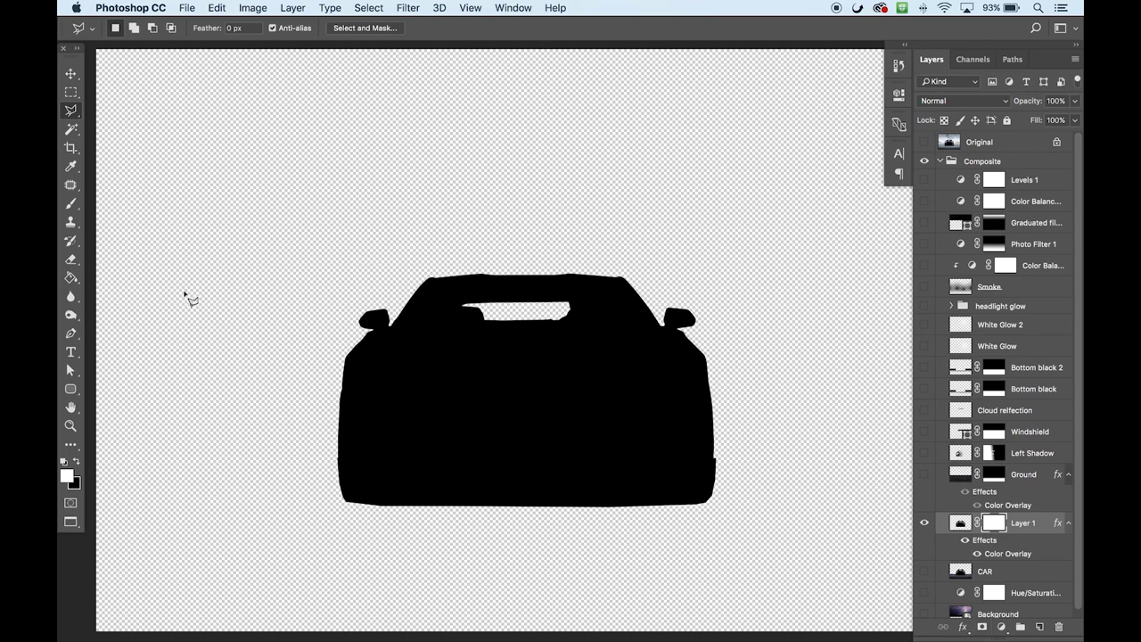
left_click(75, 280)
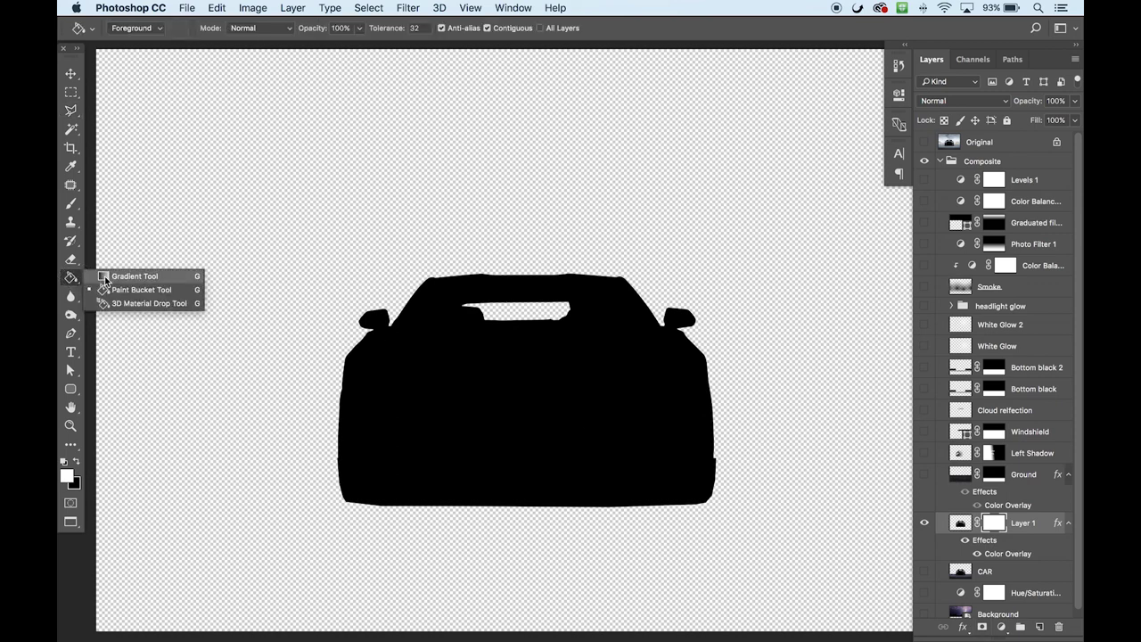
left_click(104, 274)
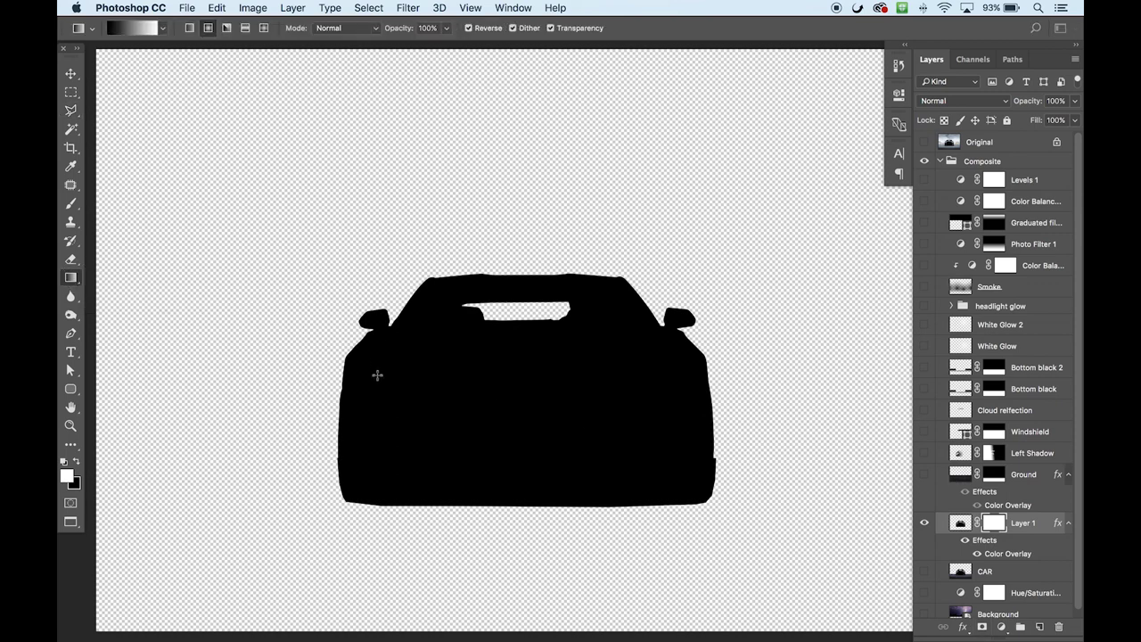
left_click_drag(340, 385, 679, 411)
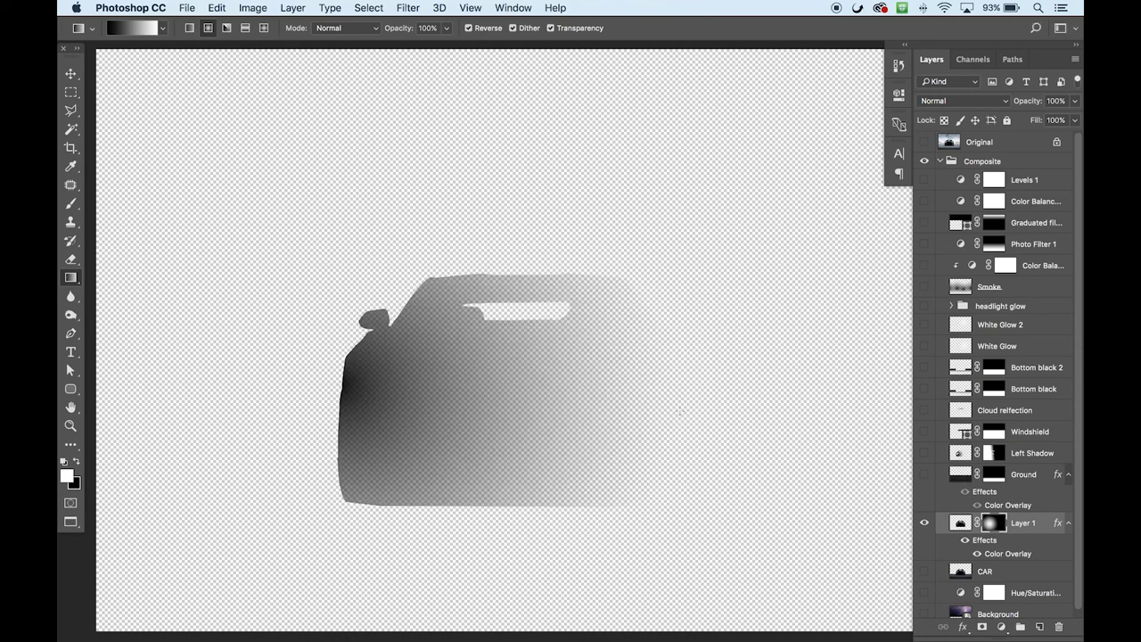
left_click_drag(344, 393, 693, 420)
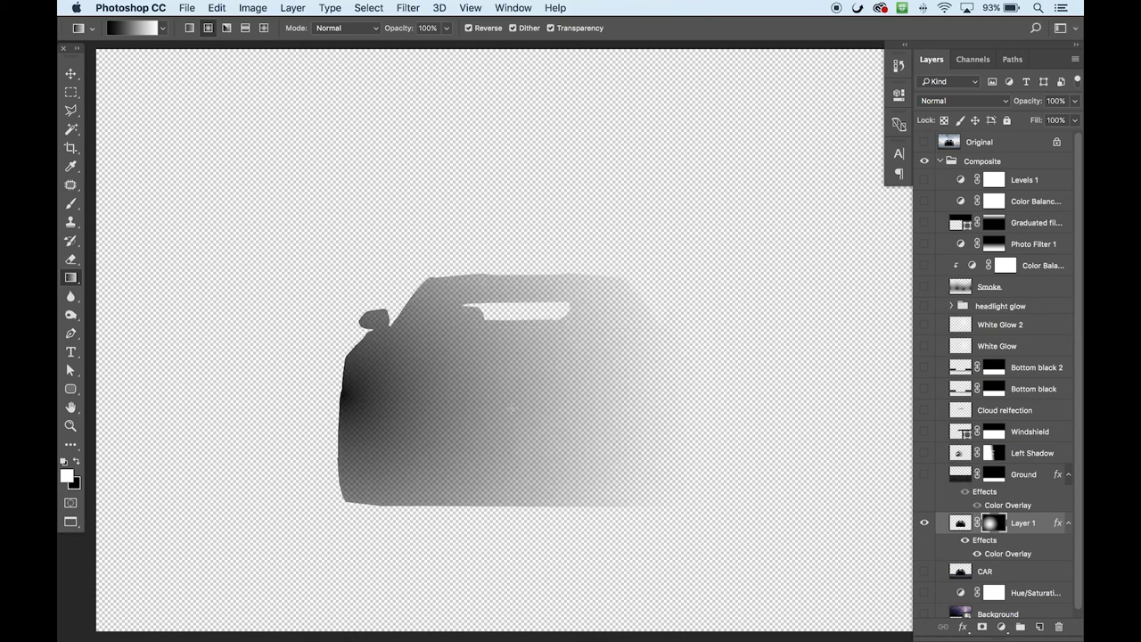
left_click_drag(349, 400, 674, 435)
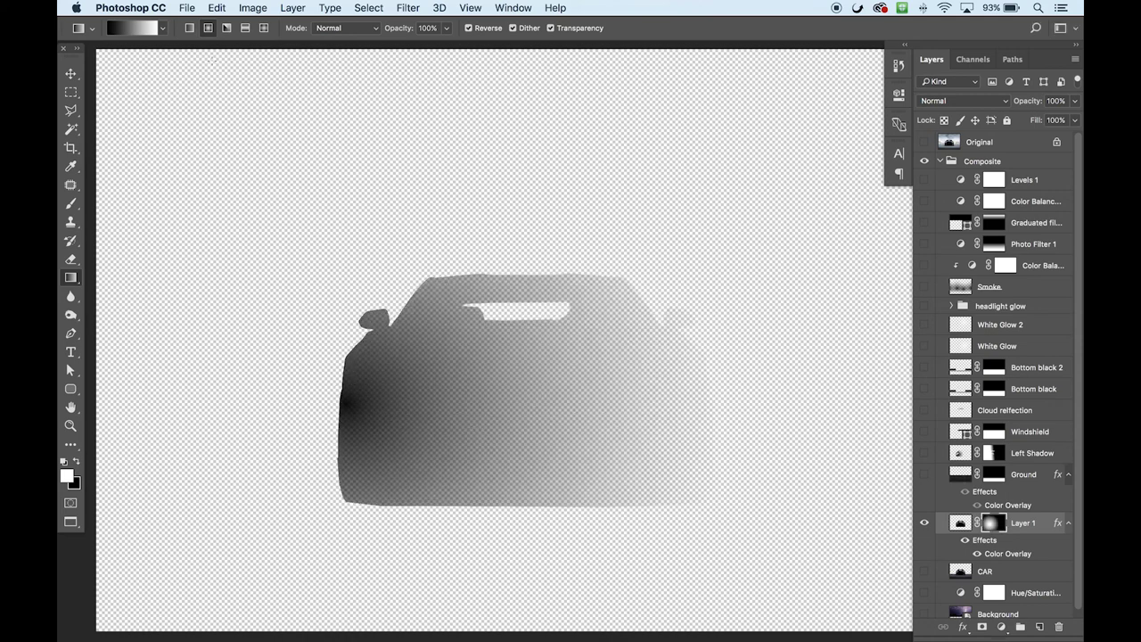
Switch to a linear gradient and redraw the Layer 1 mask several times so the black shape fades toward the car's right side
left_click_drag(394, 374, 718, 428)
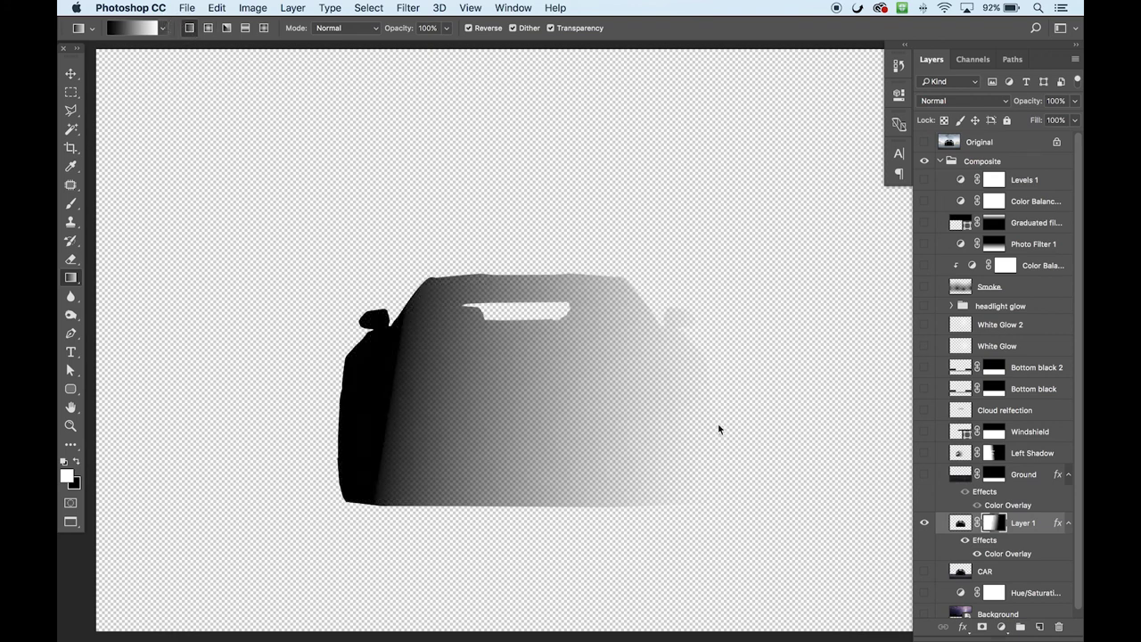
left_click_drag(419, 420, 717, 426)
left_click_drag(279, 398, 790, 407)
left_click_drag(444, 404, 773, 408)
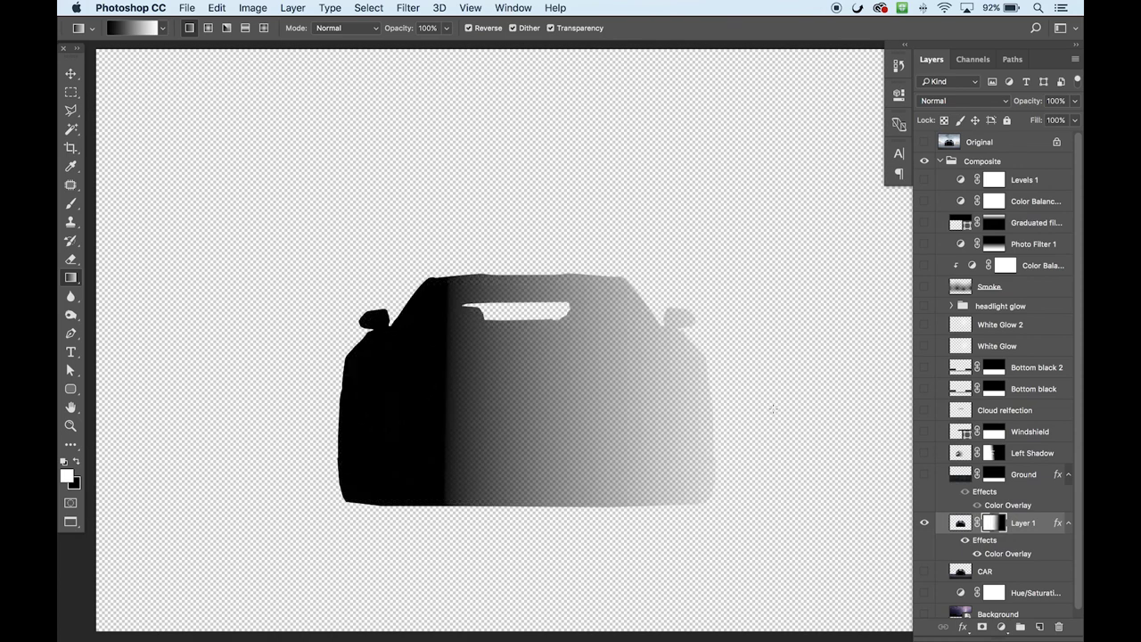
Toggle the Left Shadow layer and Layer 1 to compare the finished shadow with the new gradient shadow
left_click(925, 453)
left_click(925, 523)
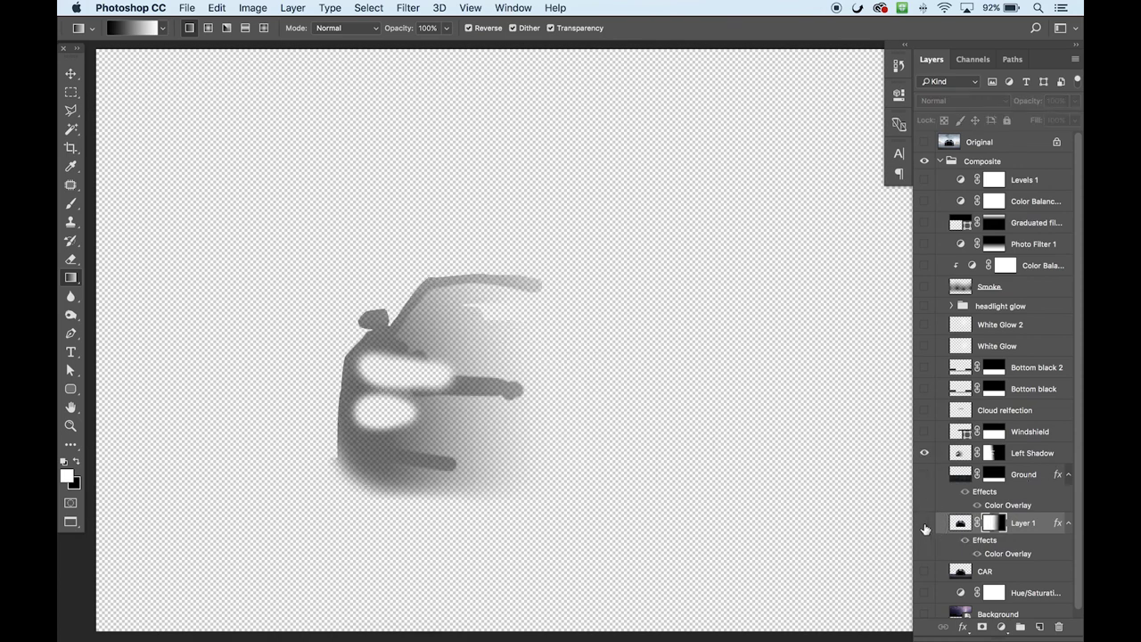
left_click(925, 523)
left_click(925, 453)
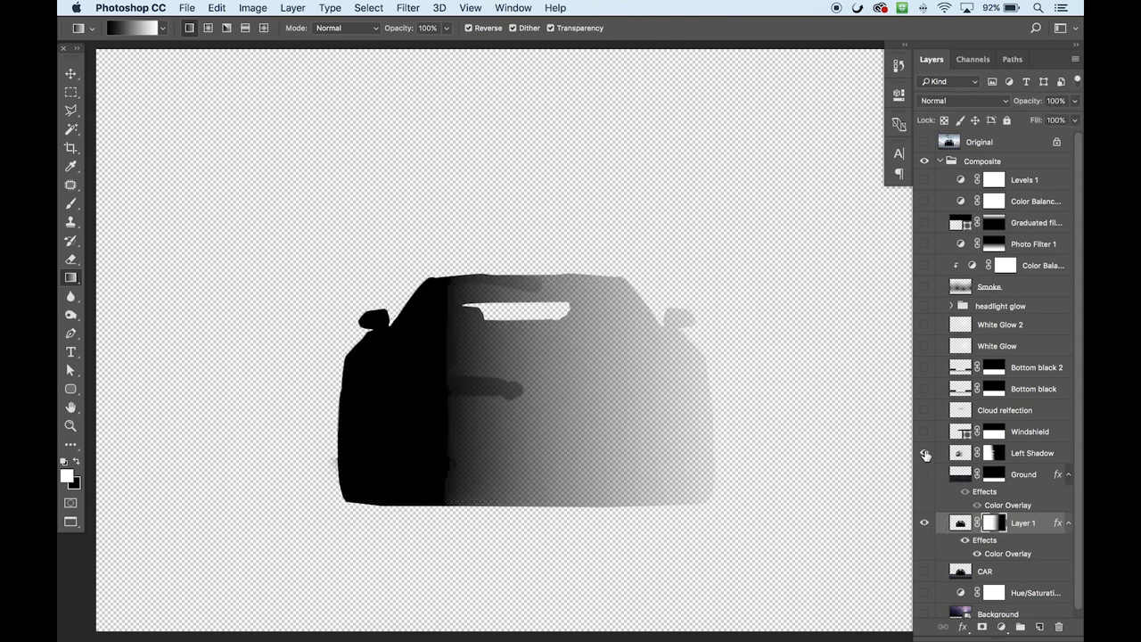
Redraw the linear mask gradient from just outside the car's left side to a little past its center
left_click_drag(159, 416, 847, 453)
left_click_drag(288, 425, 628, 436)
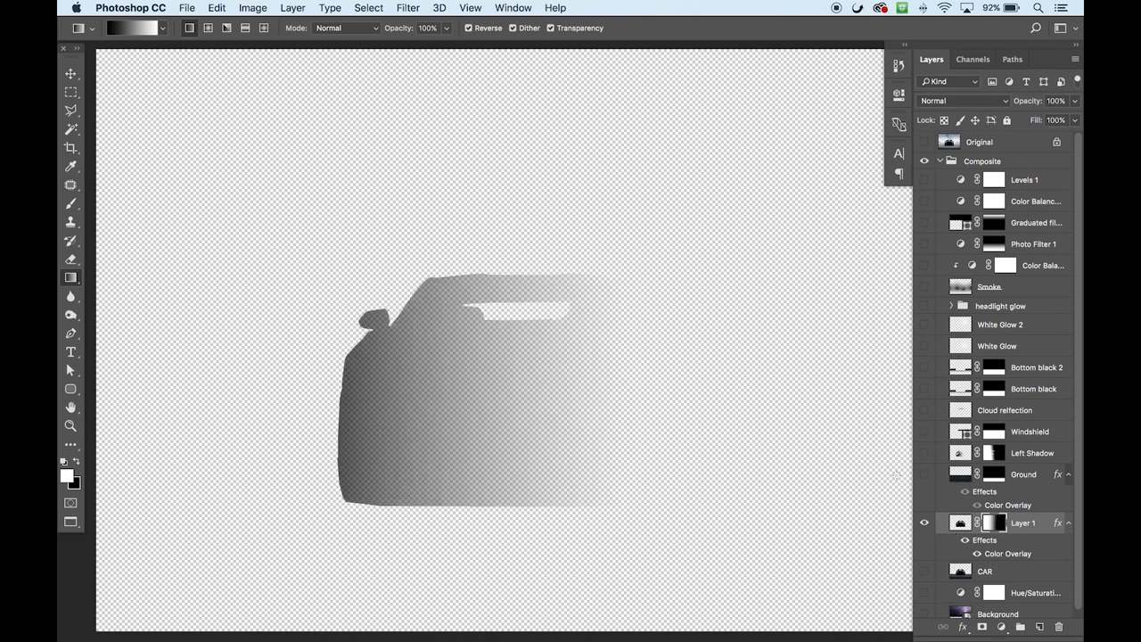
Make the CAR, Hue/Saturation and Background layers visible beneath the gradient shadow
left_click(925, 571)
left_click(925, 592)
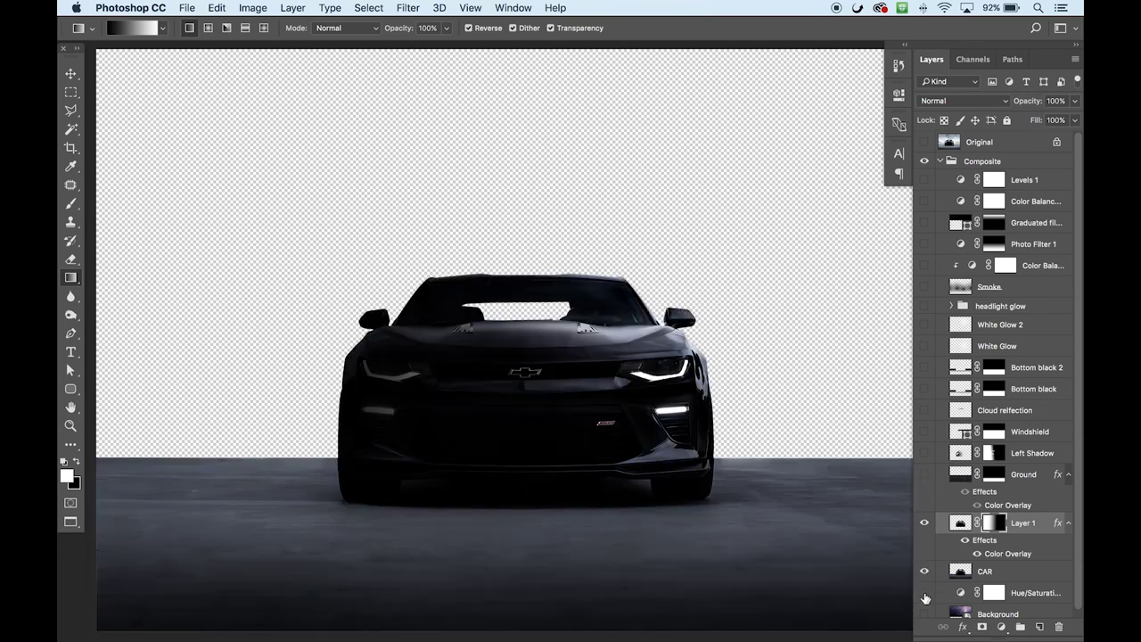
scroll(929, 608, "down", 1)
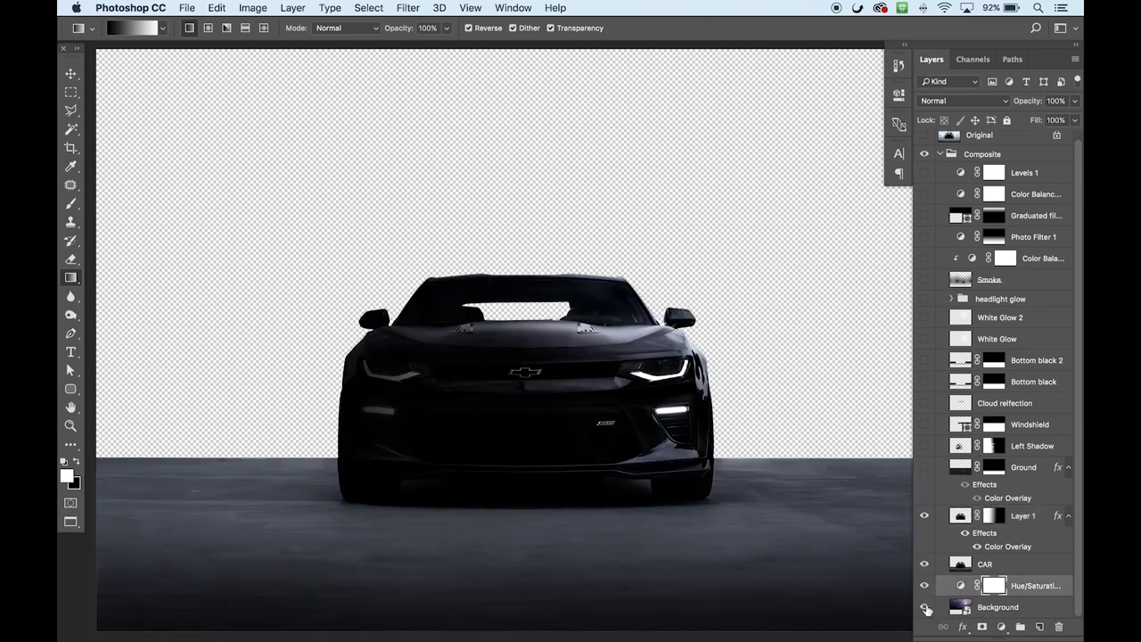
left_click(925, 607)
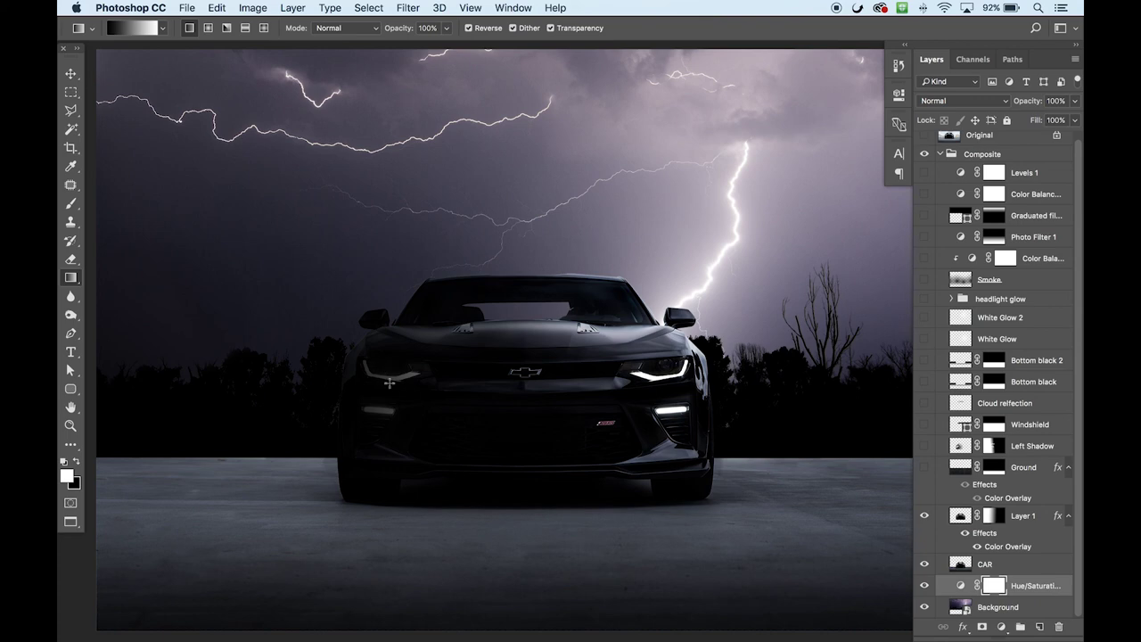
Paint black on the Layer 1 mask with a soft 35 px brush over the left headlight and fog light to remove their shadow
left_click(994, 517)
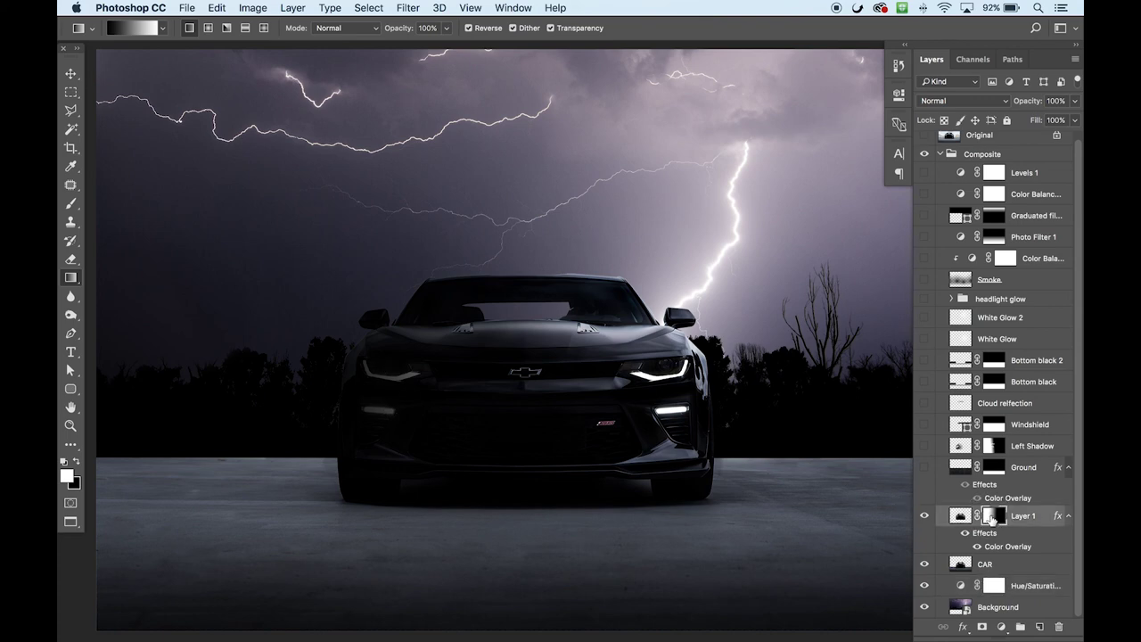
left_click(70, 204)
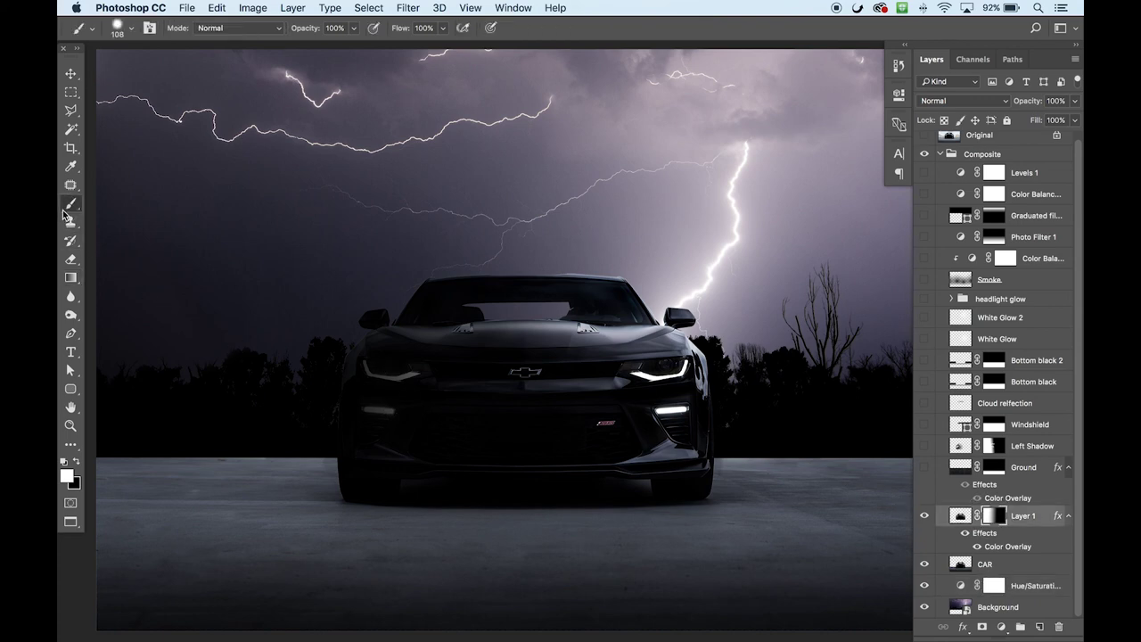
left_click(78, 462)
right_click(409, 378)
mouse_move(524, 411)
left_mouse_down()
mouse_move(472, 442)
mouse_move(496, 415)
left_mouse_up()
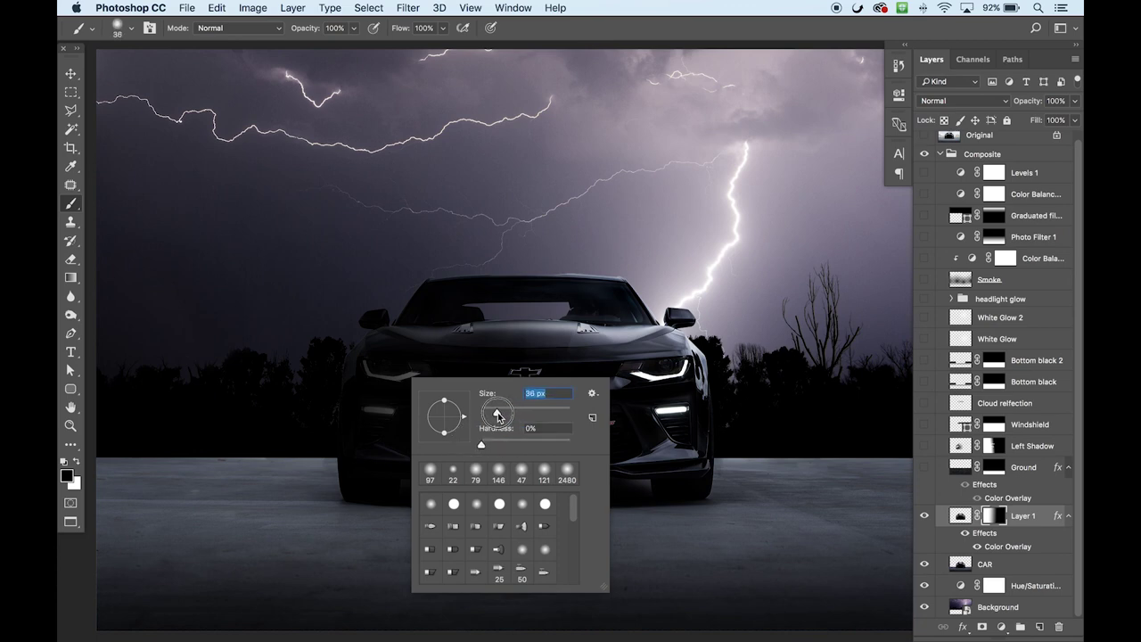
left_click_drag(364, 362, 403, 374)
key("super+z")
mouse_move(362, 410)
left_mouse_down()
mouse_move(397, 411)
mouse_move(375, 412)
left_mouse_up()
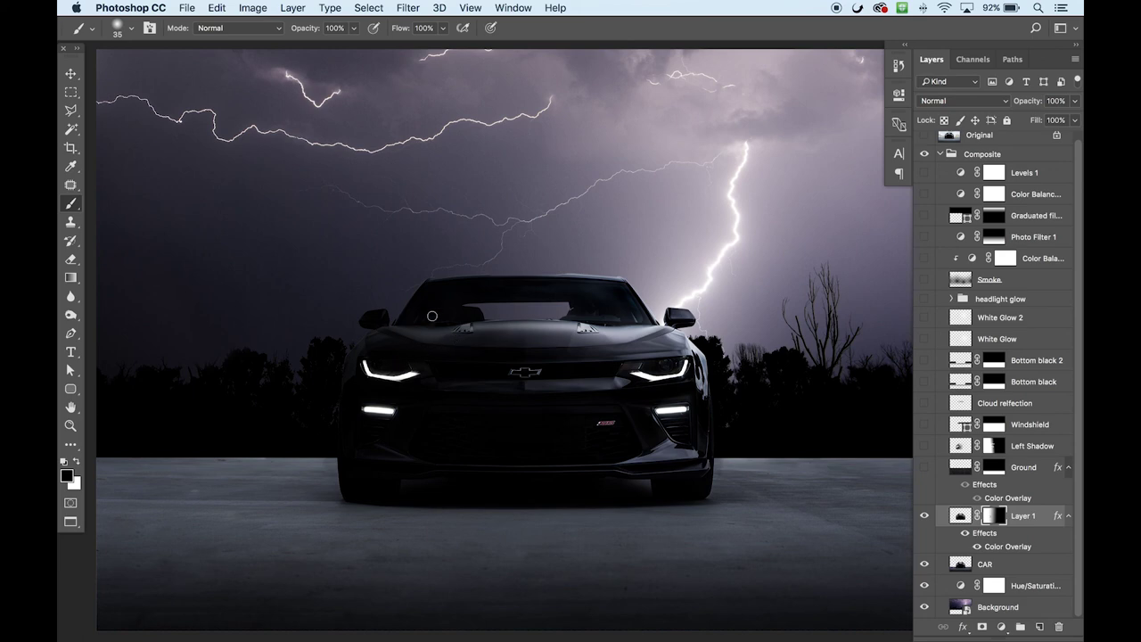
Delete Layer 1 and make the Ground and Left Shadow layers visible
scroll(395, 366, "up", 2)
scroll(395, 367, "left", 2)
scroll(514, 369, "down", 2)
scroll(515, 368, "right", 2)
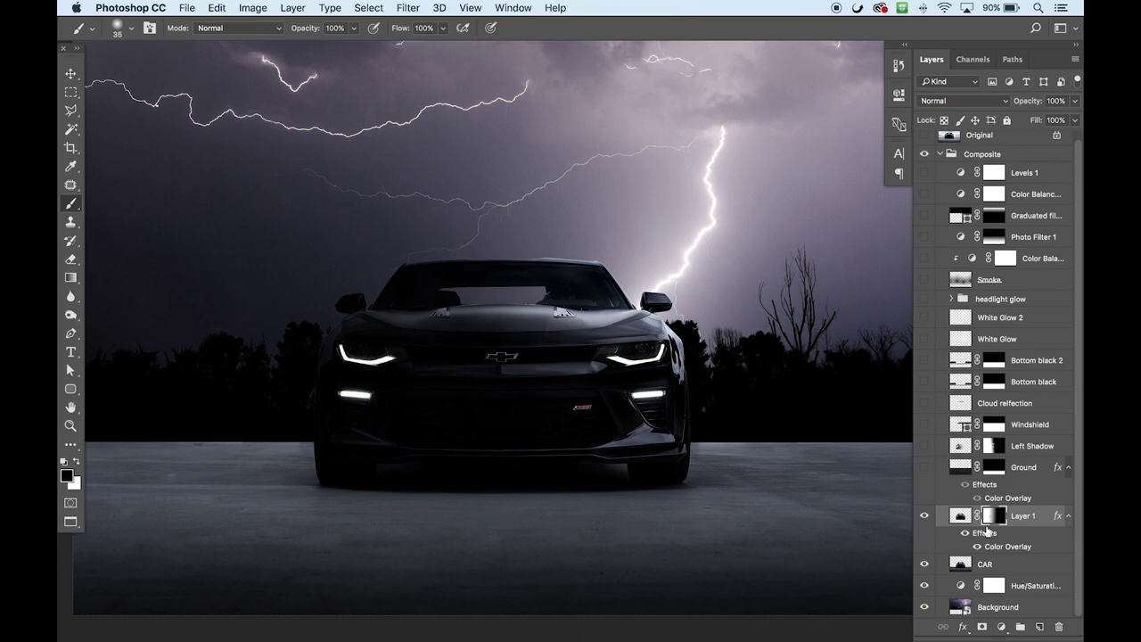
left_click(957, 517)
key("Delete")
left_click(925, 475)
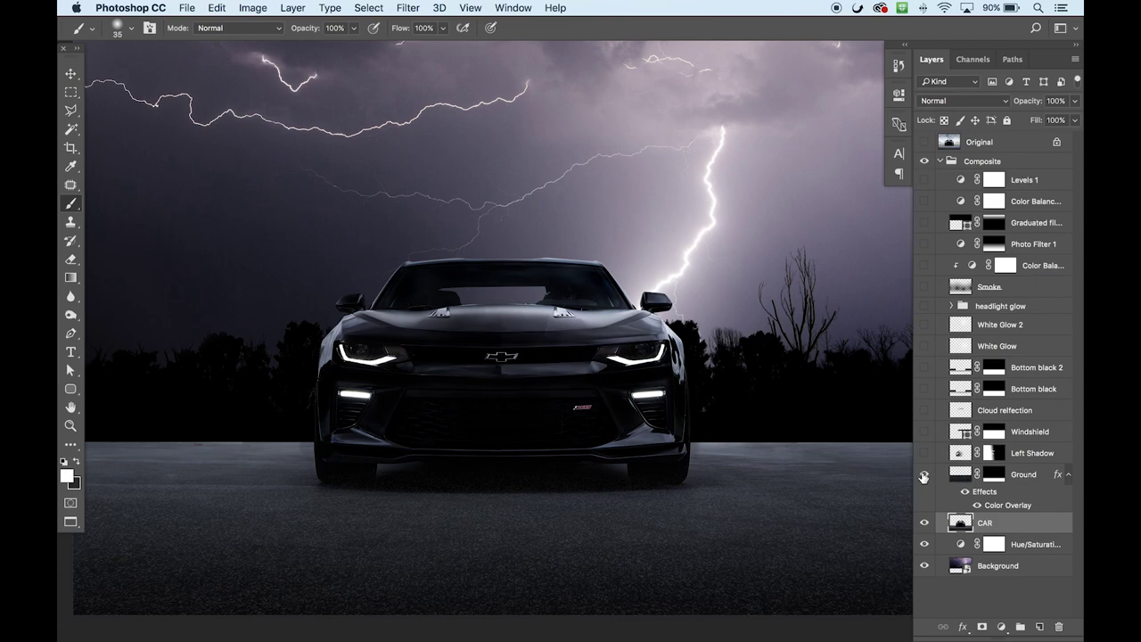
left_click(924, 457)
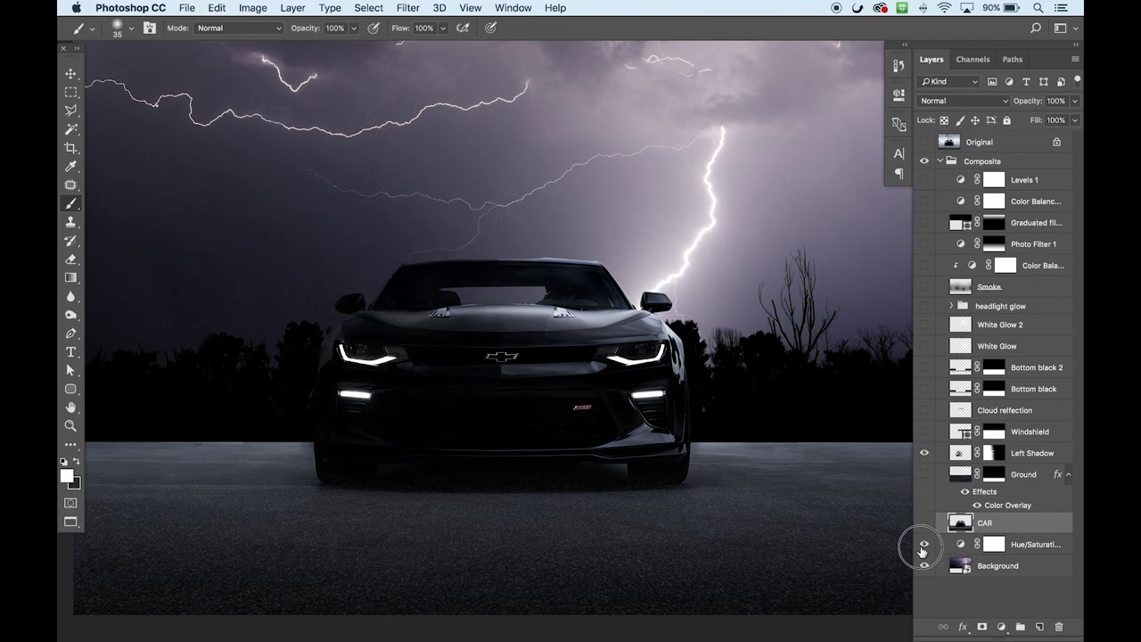
Isolate the Left Shadow layer by hiding the Ground, CAR, Hue/Saturation and Background layers, then show them all again
left_click_drag(925, 474, 925, 566)
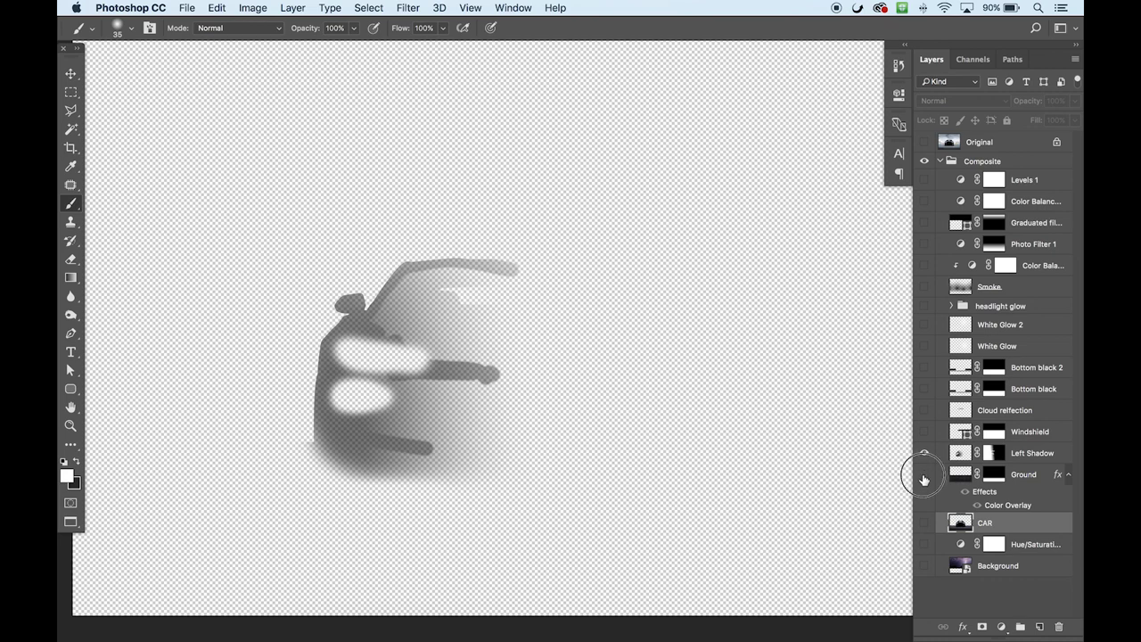
left_click(924, 475)
left_click(924, 523)
key("alt+bracketleft")
left_click_drag(926, 567, 925, 544)
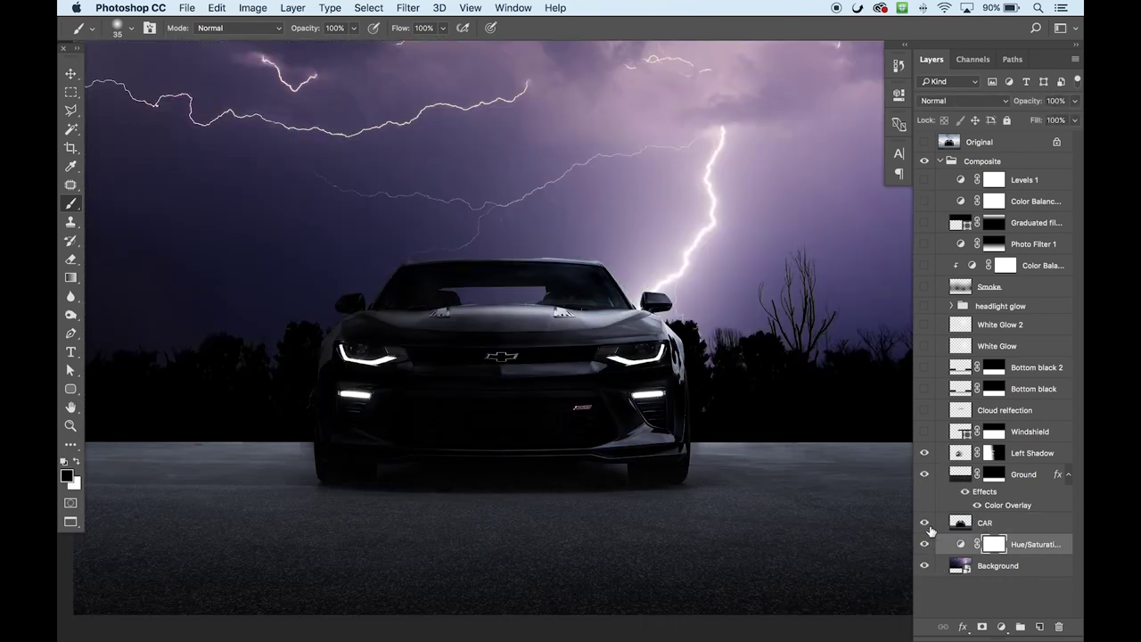
Toggle the Left Shadow layer to compare the car with and without the shading, leaving it visible and selected
left_click(925, 455)
left_click(925, 455)
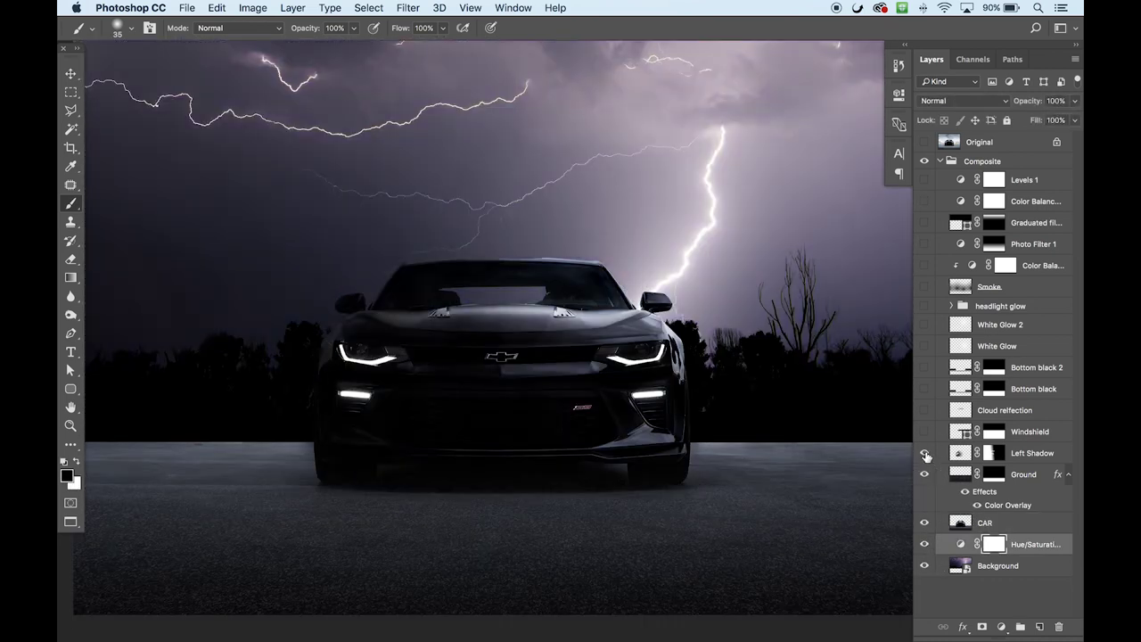
left_click(924, 455)
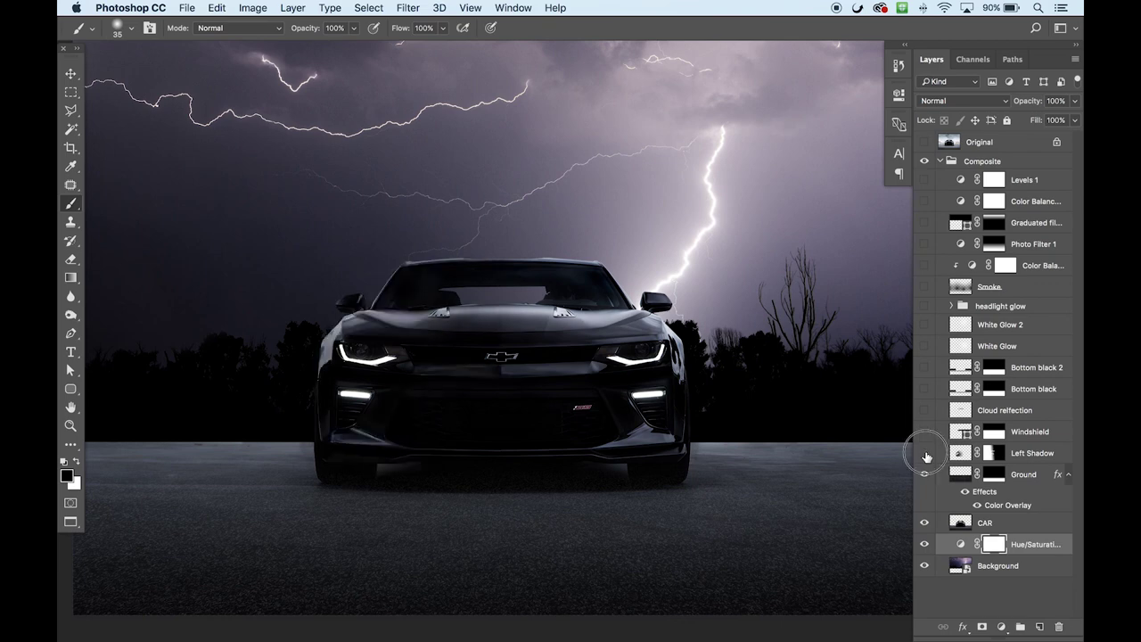
left_click(925, 455)
left_click(959, 455)
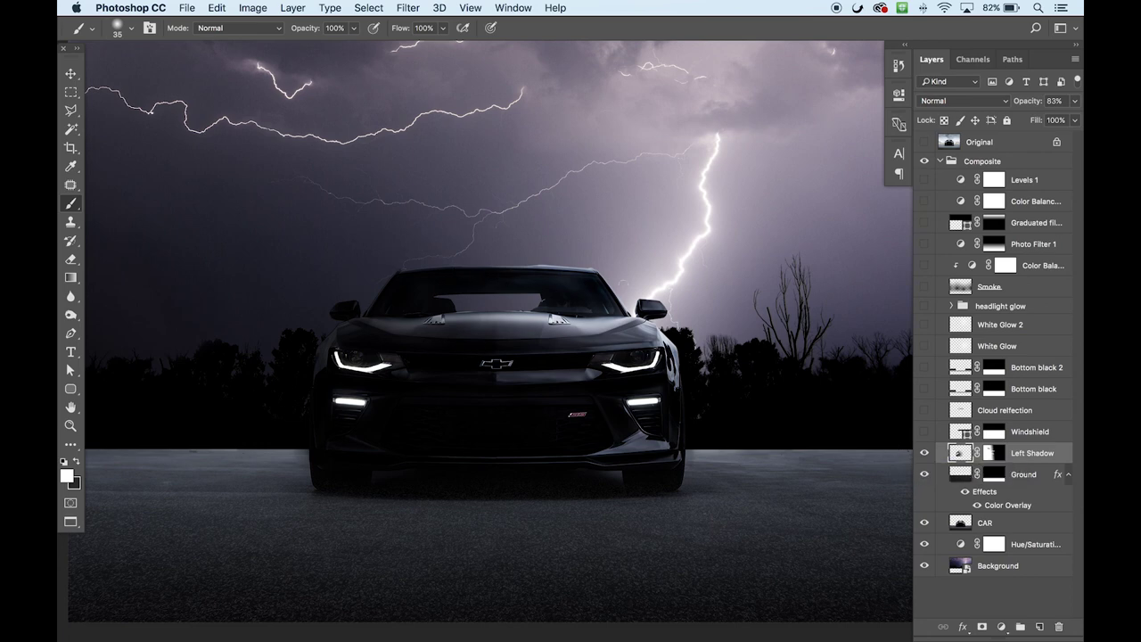
Make the Windshield layer visible and select its shape path around the car's windshield
left_click(925, 434)
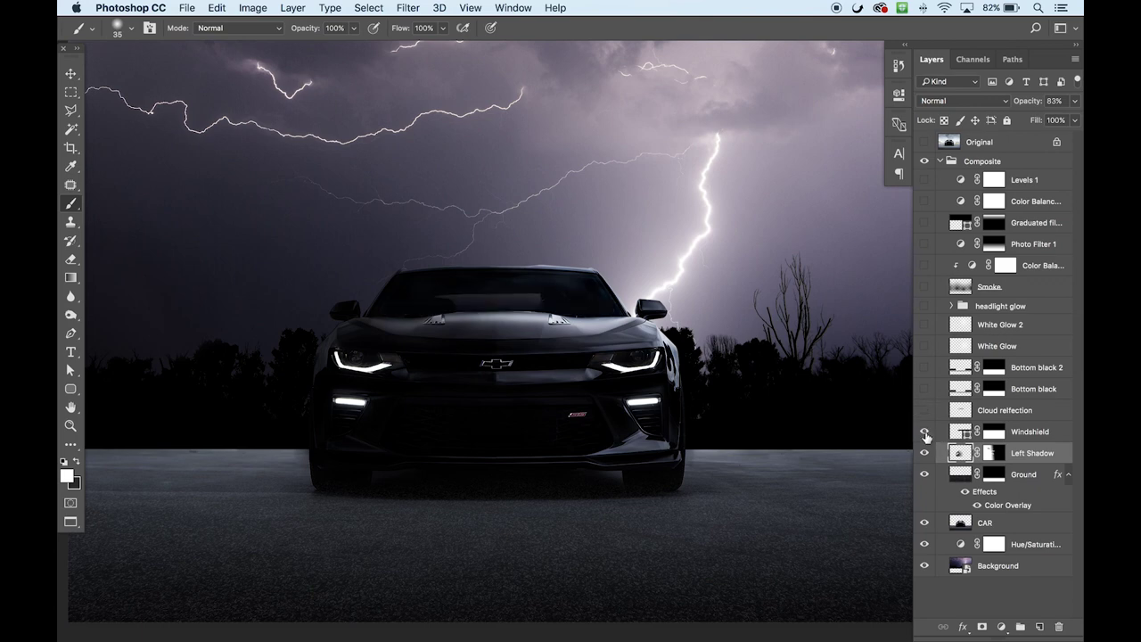
left_click(963, 435)
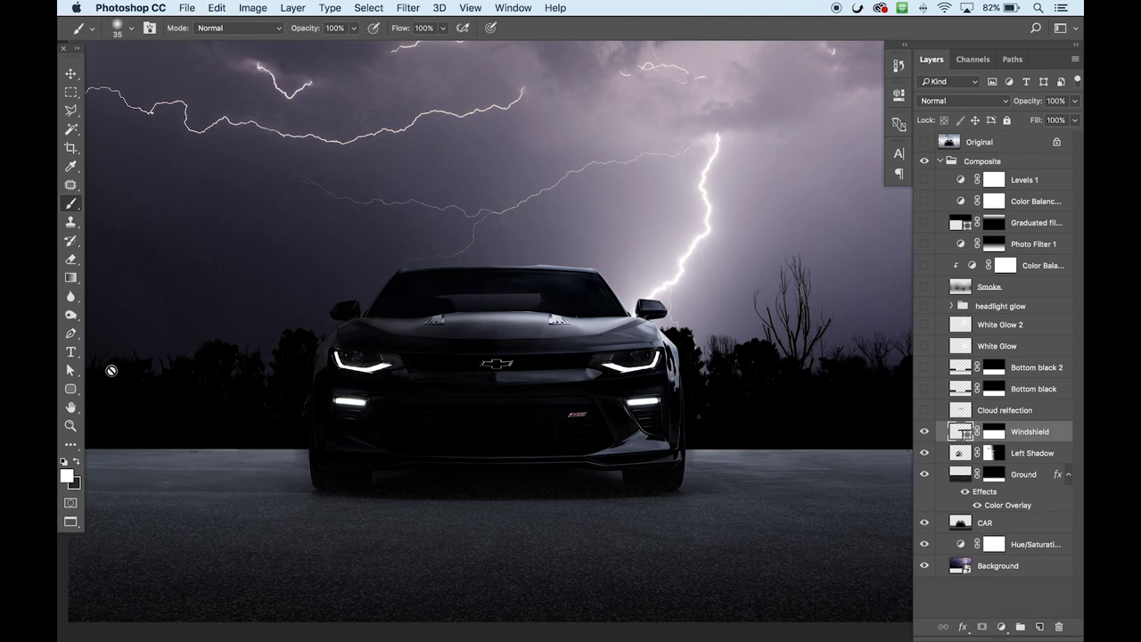
left_click(70, 370)
left_click(403, 279)
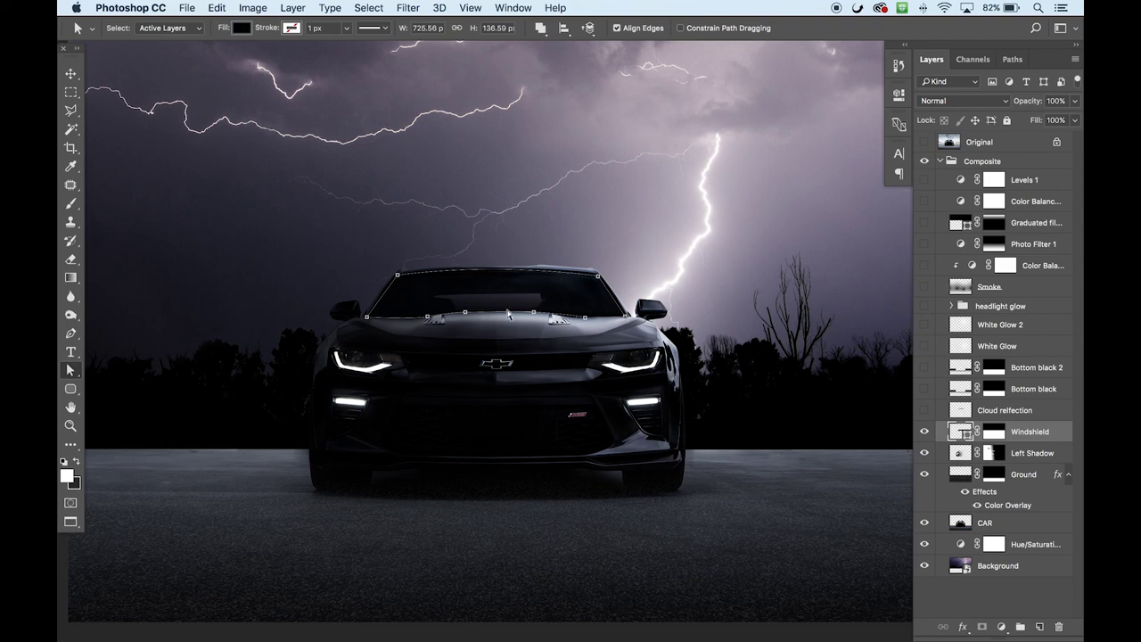
Inspect the Windshield shape's fill color without changing it, then disable the layer's mask and enable it again
double_click(955, 434)
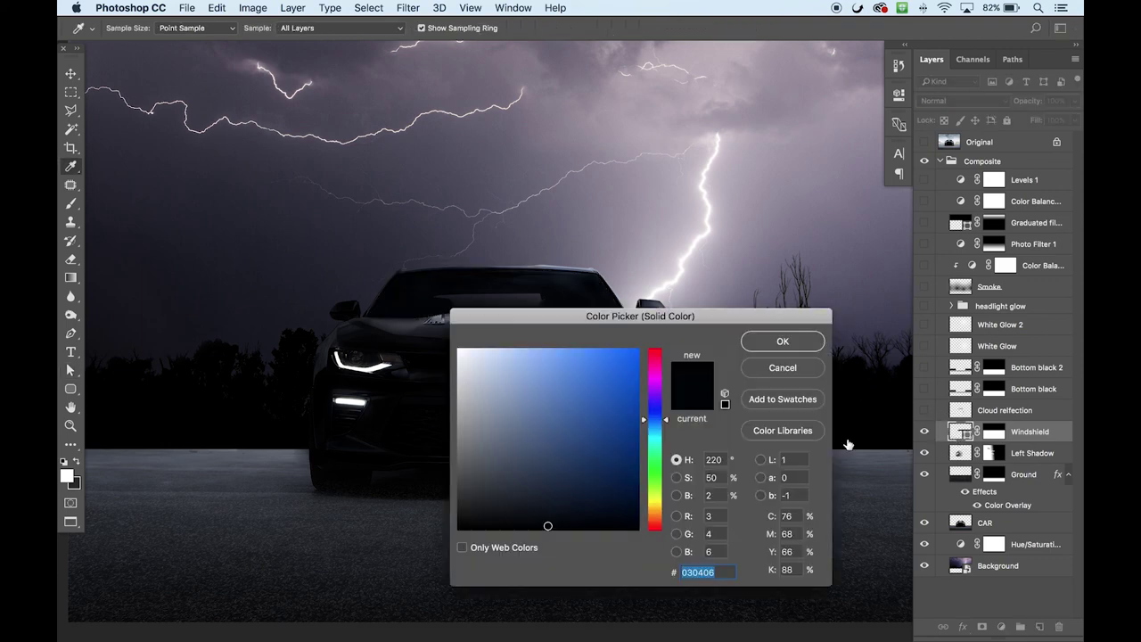
left_click(772, 348)
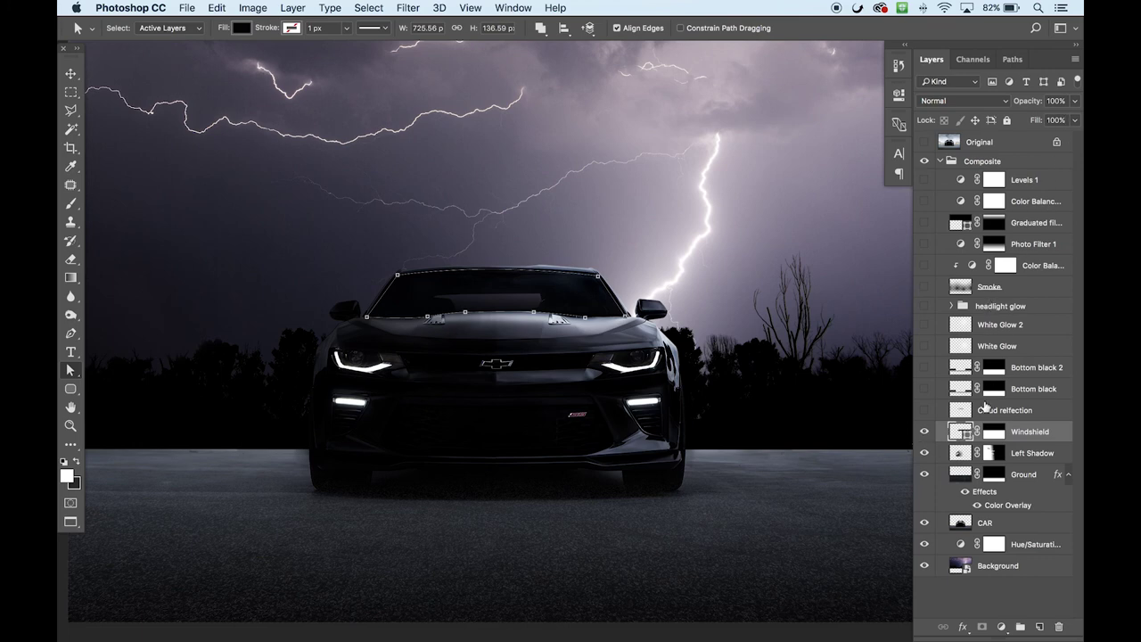
right_click(995, 435)
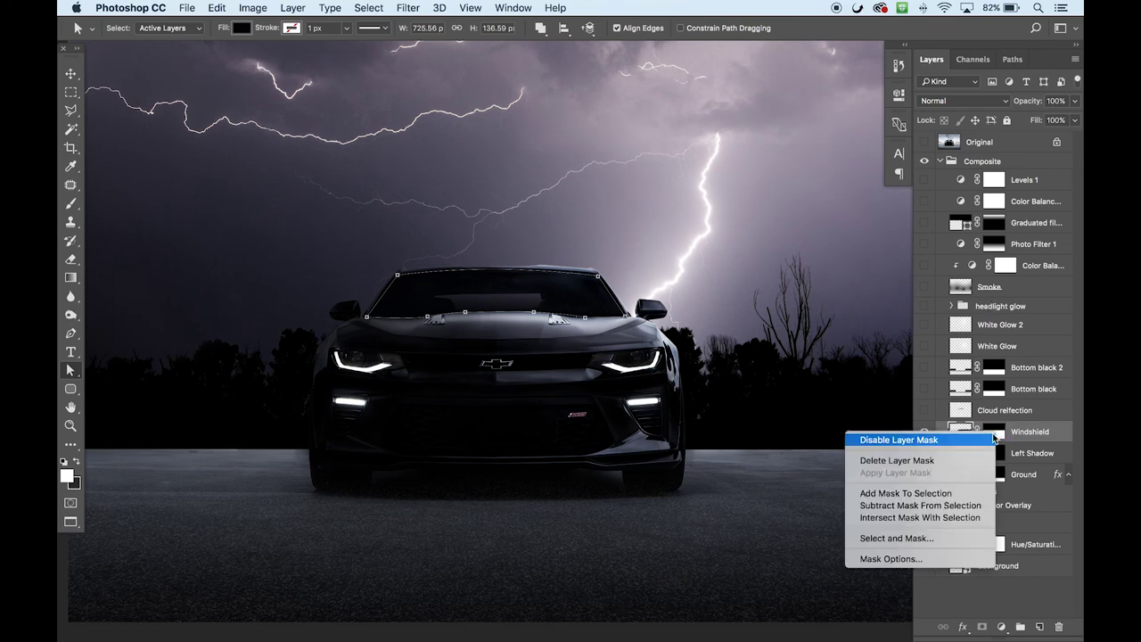
left_click(966, 443)
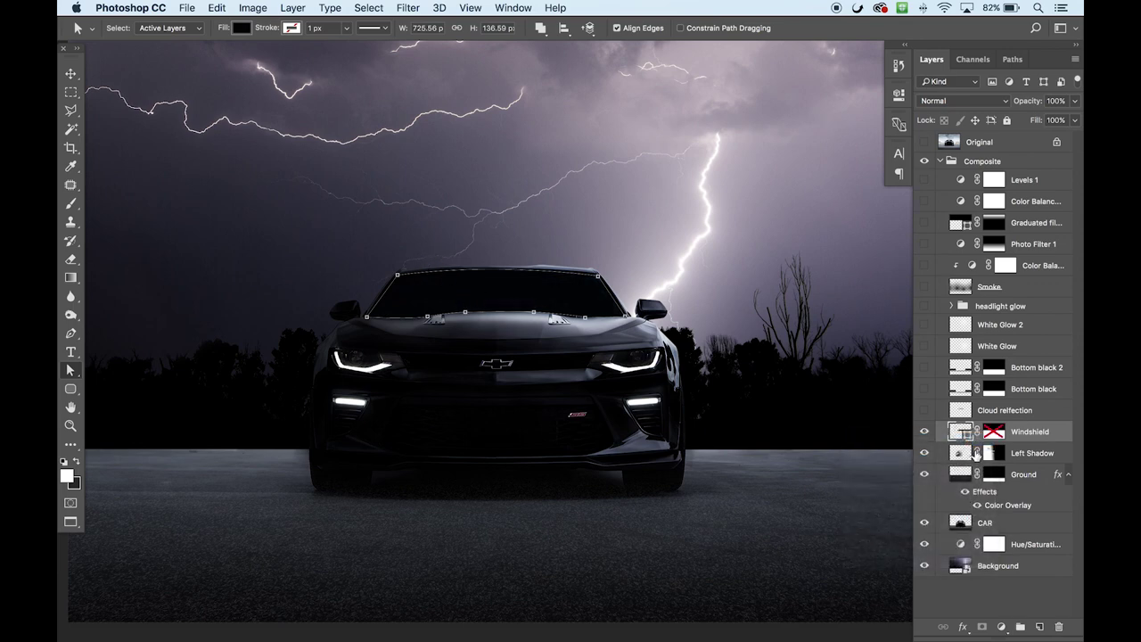
right_click(992, 433)
left_click(964, 435)
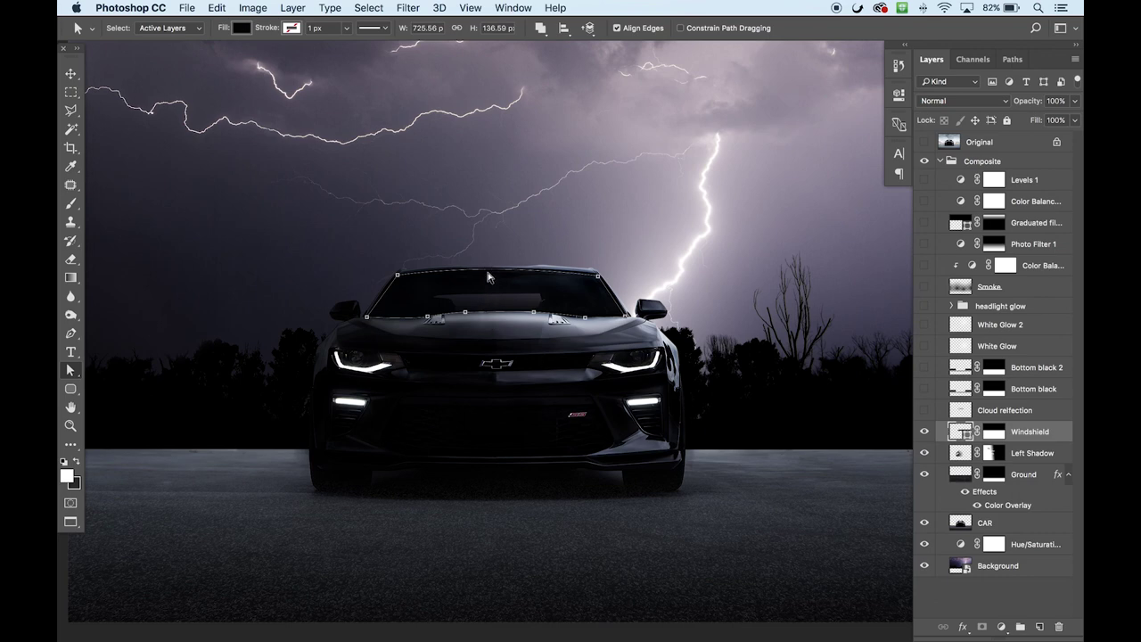
Draw an upward linear gradient on the Windshield layer's mask, from the base of the windshield to above the roof
key("x")
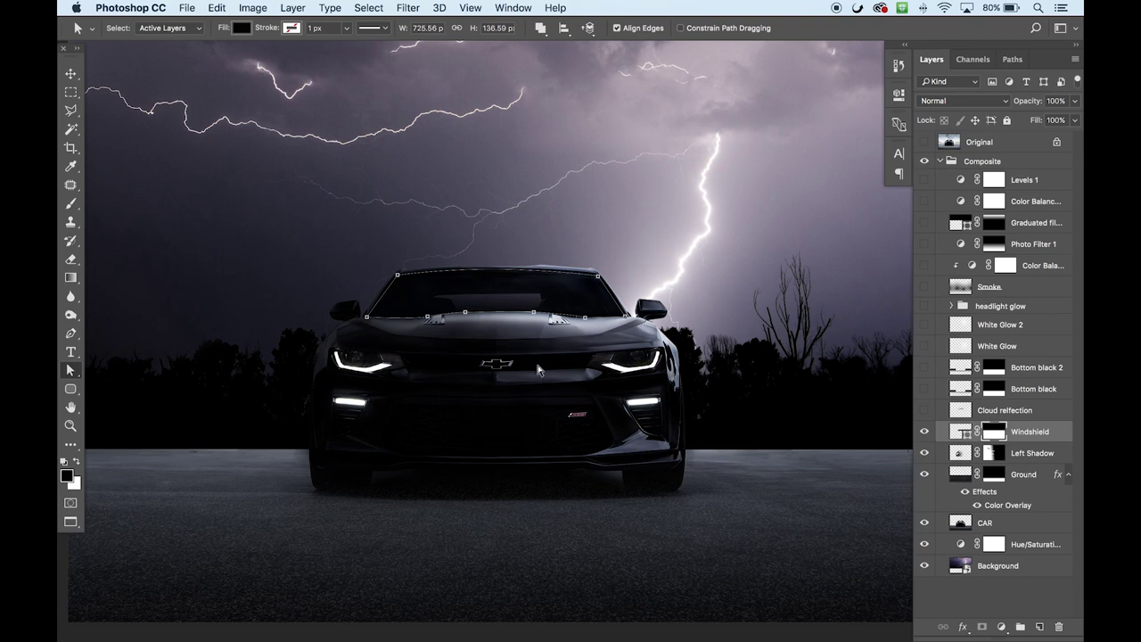
left_click(70, 277)
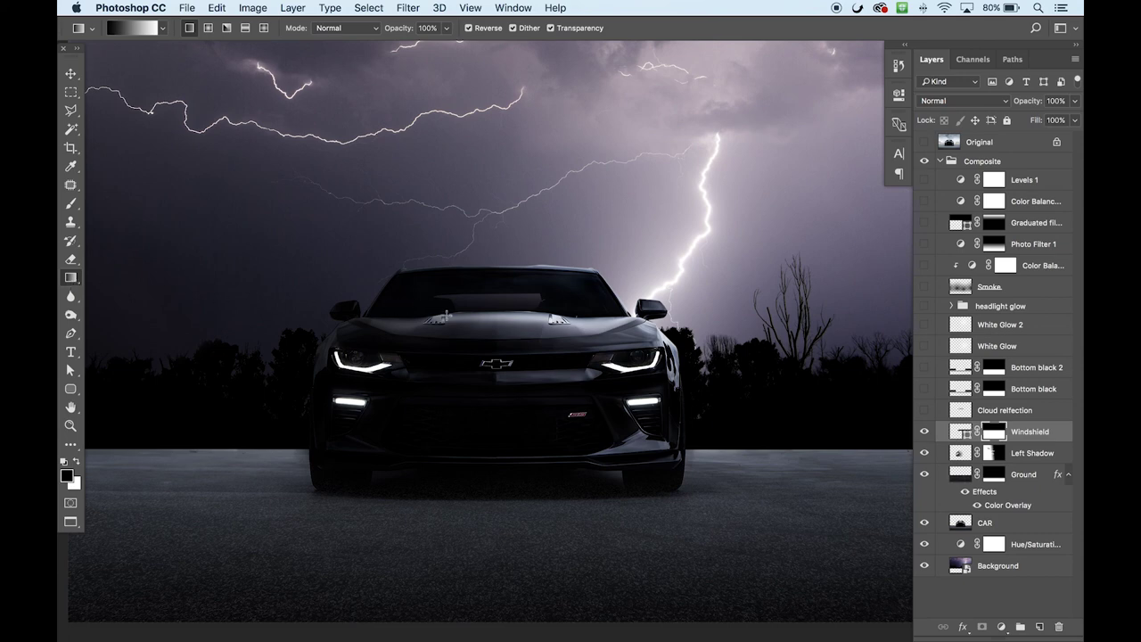
left_click_drag(444, 309, 436, 255)
Undo the gradient on the Windshield layer's mask, stepping back and forth until the mask is enabled as before
key("super+z")
key("super+z")
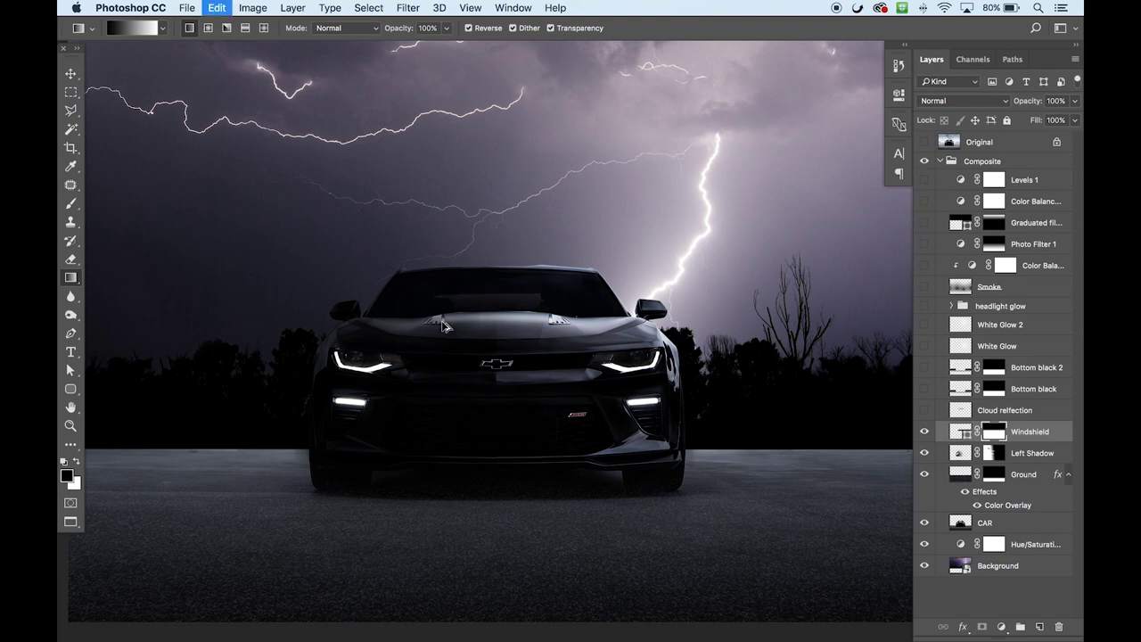
key("super+z")
key("super+z")
key("super+z")
key("super+z")
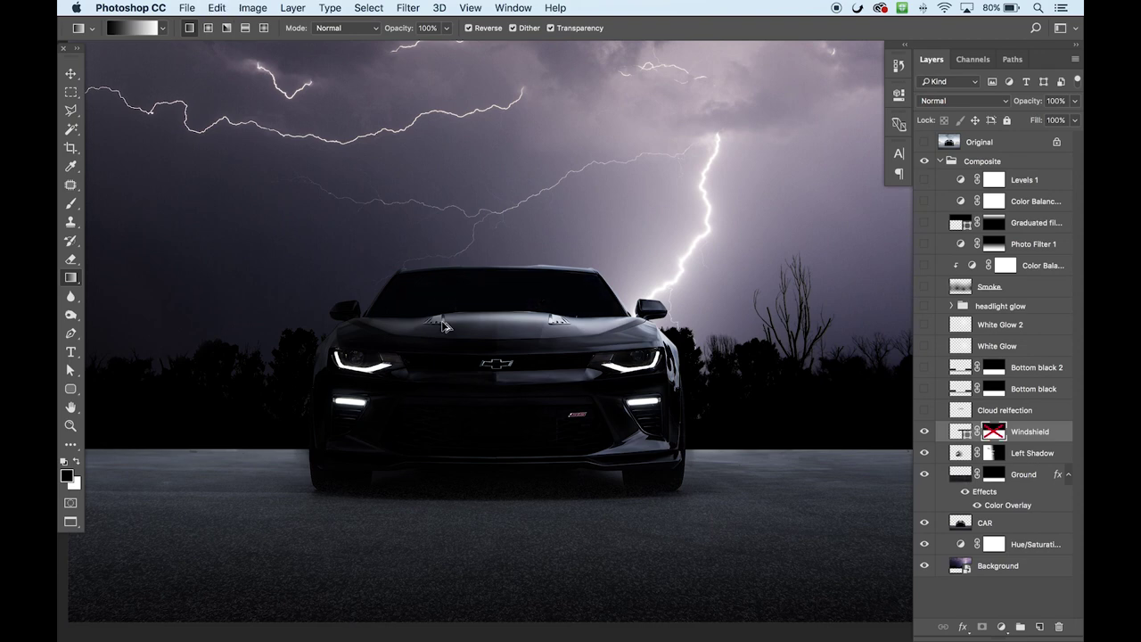
key("super+z")
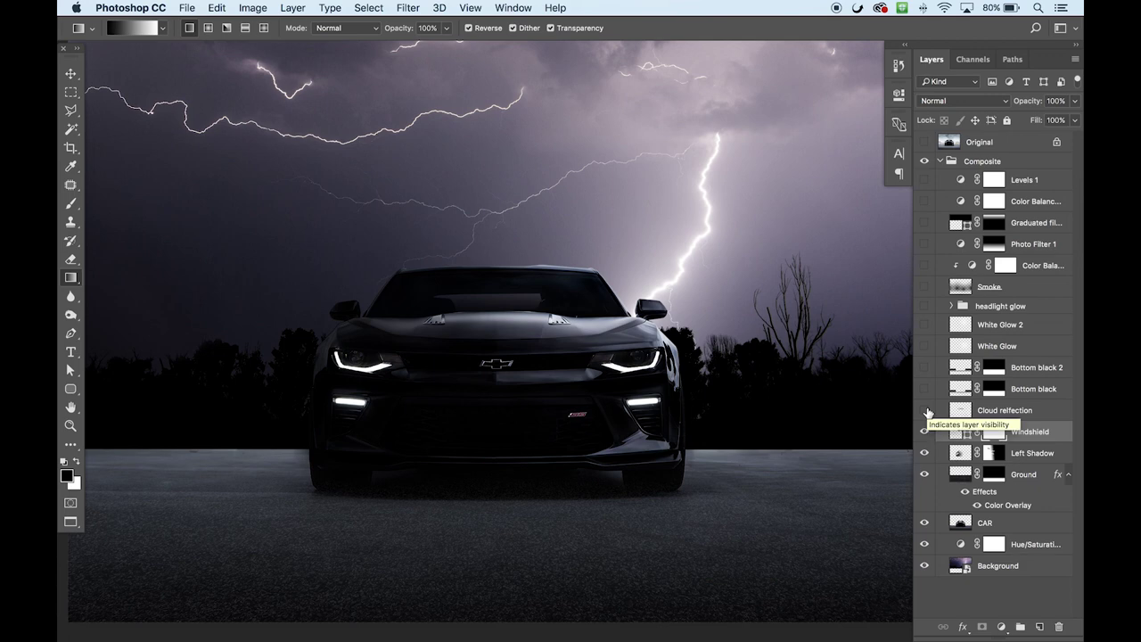
Make the Cloud relfection layer visible and select it
left_click_drag(717, 190, 693, 191)
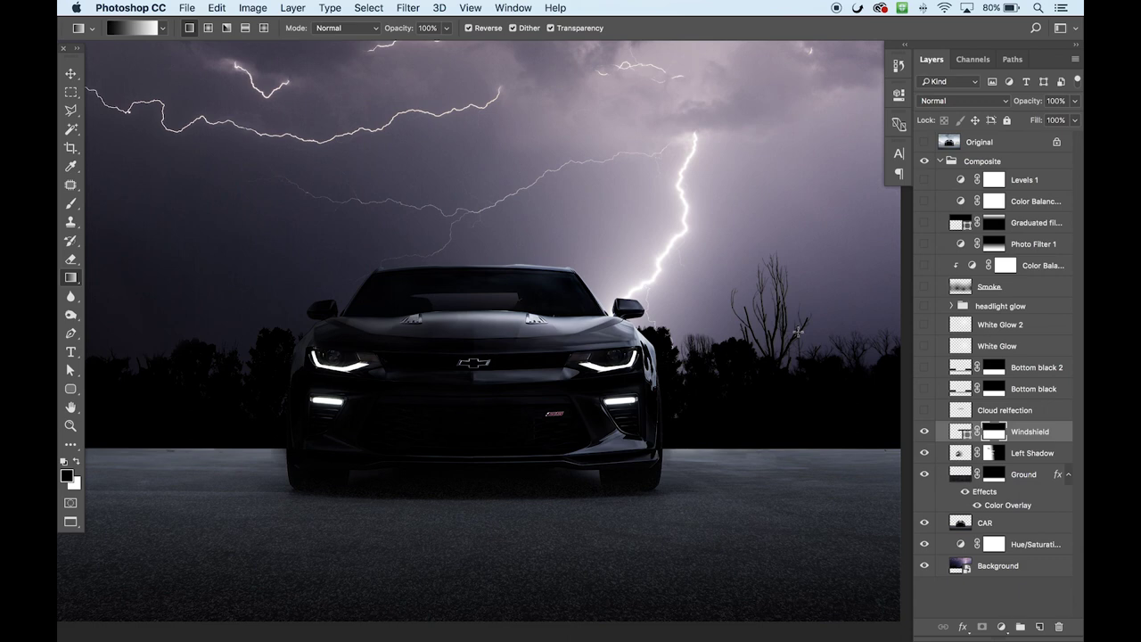
left_click(925, 410)
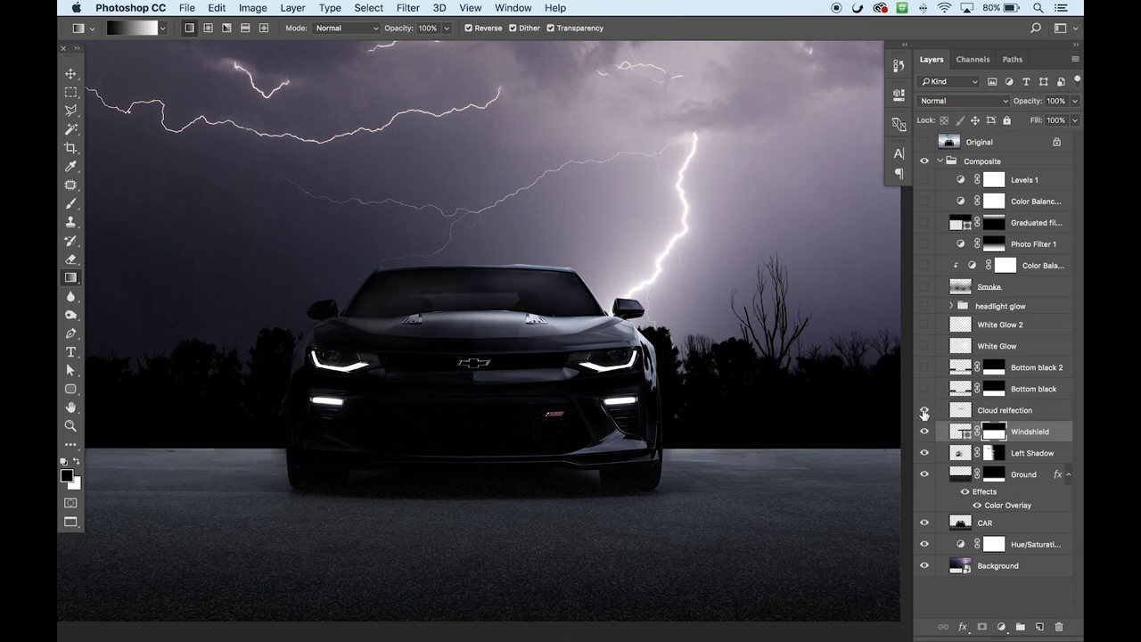
left_click(963, 414)
key("x")
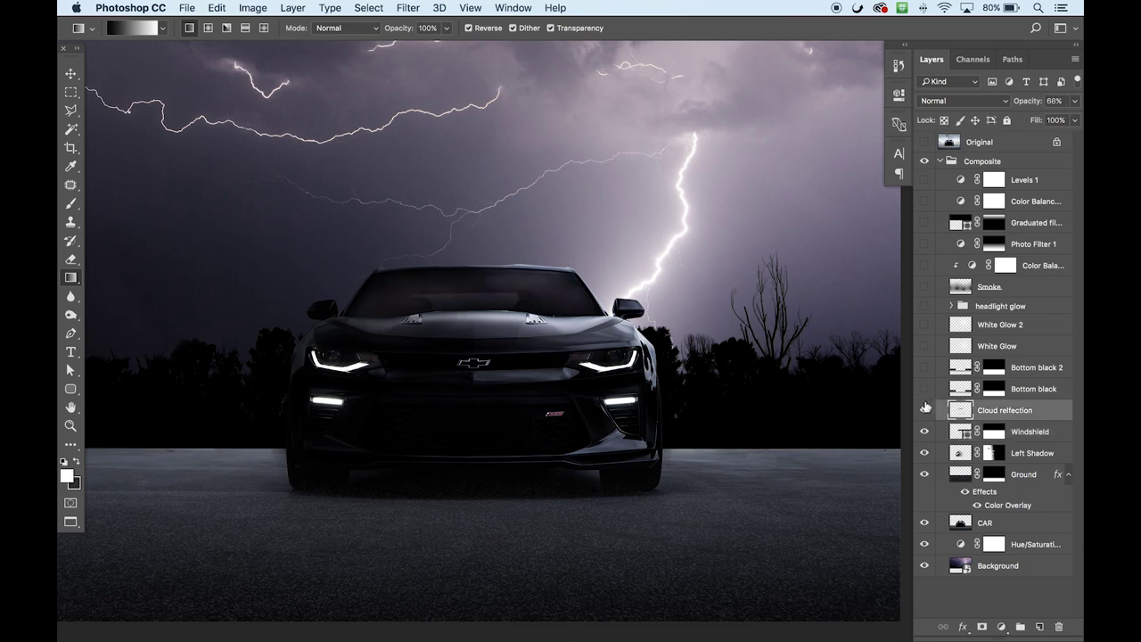
Rasterize the Background layer in preparation for a rectangular marquee selection
left_click(71, 91)
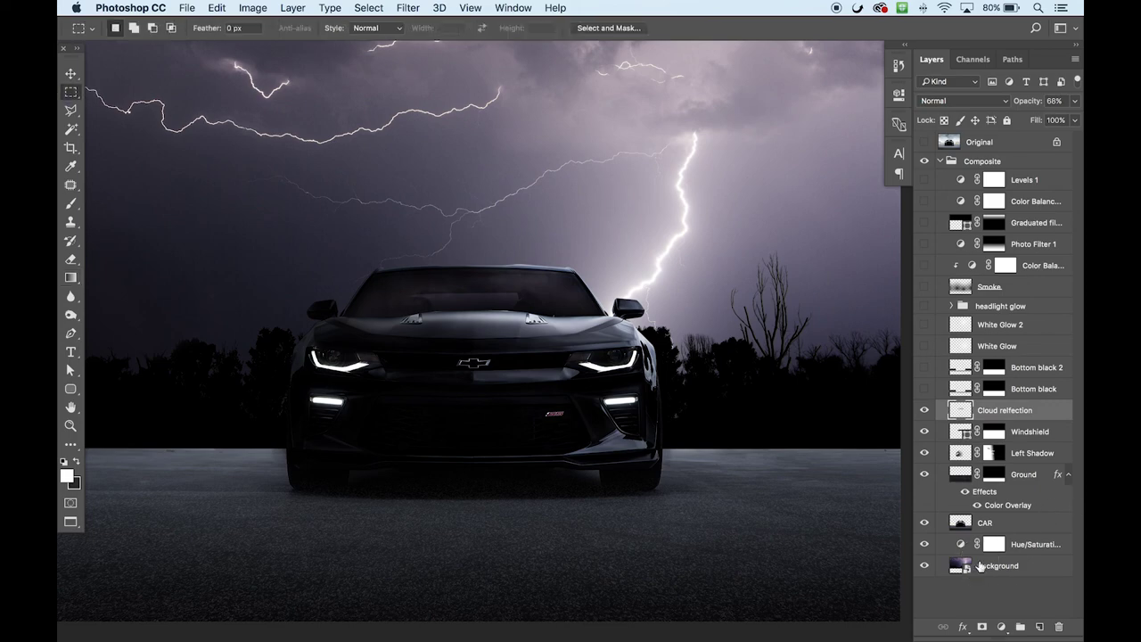
left_click(1008, 566)
right_click(1010, 570)
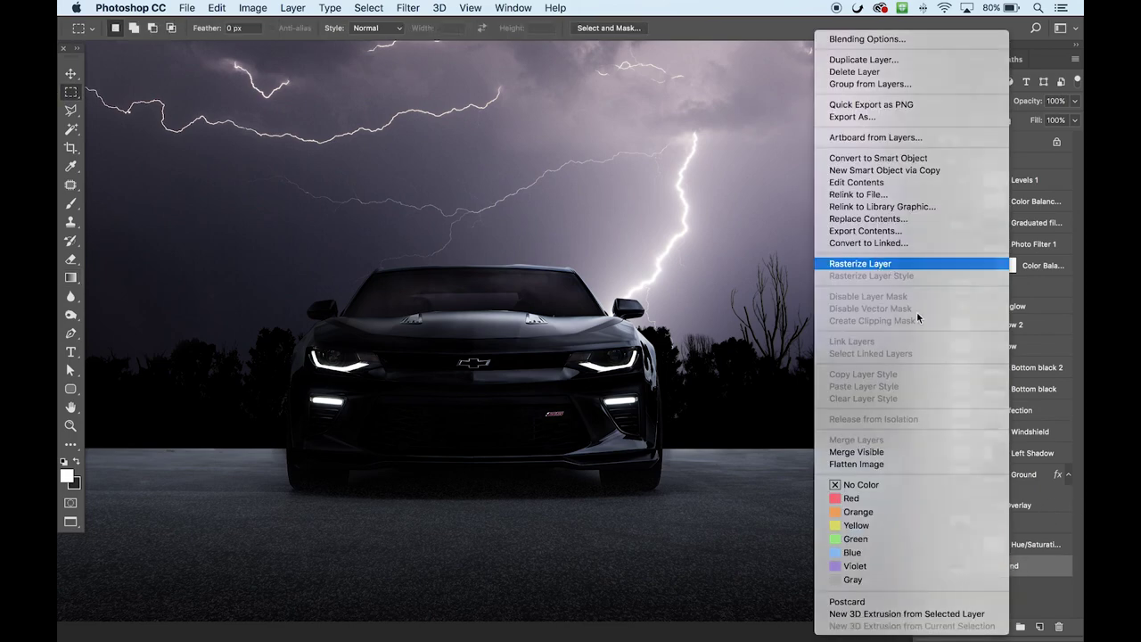
left_click(897, 267)
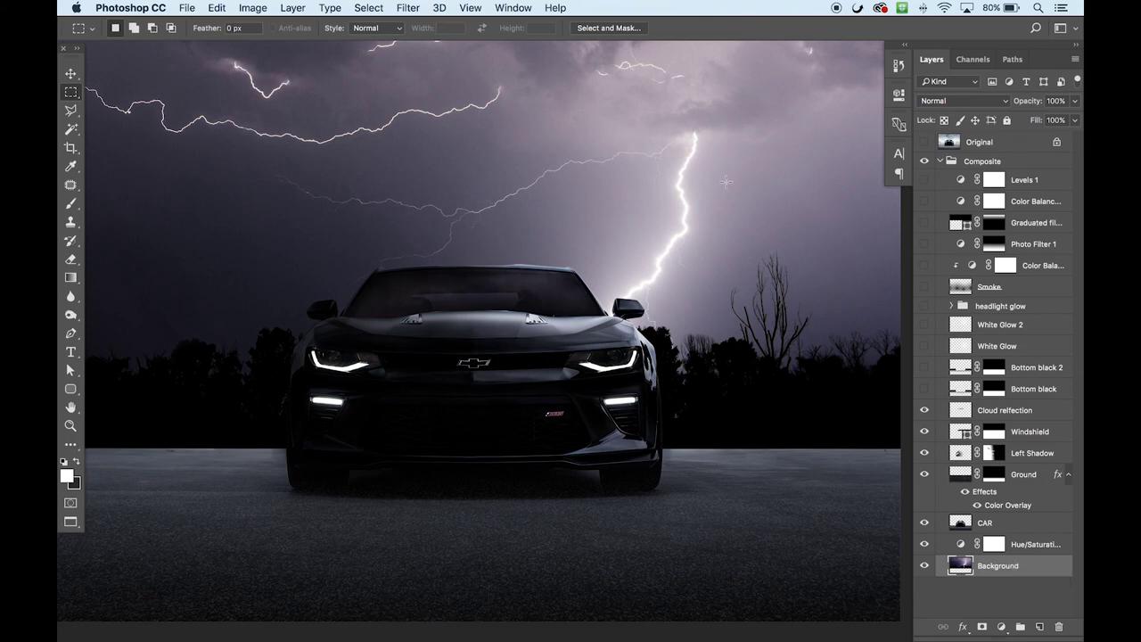
Copy a rectangle of the cloudy sky above the lightning bolt from Background to a new layer placed above Cloud relfection
left_click_drag(701, 174, 677, 184)
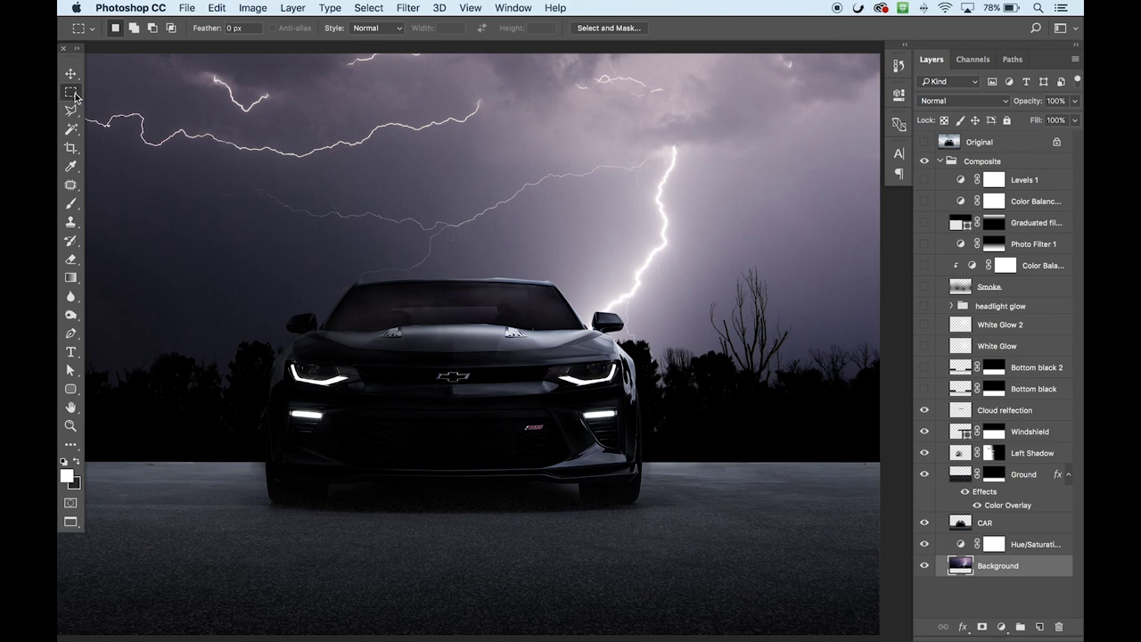
left_click_drag(530, 55, 887, 158)
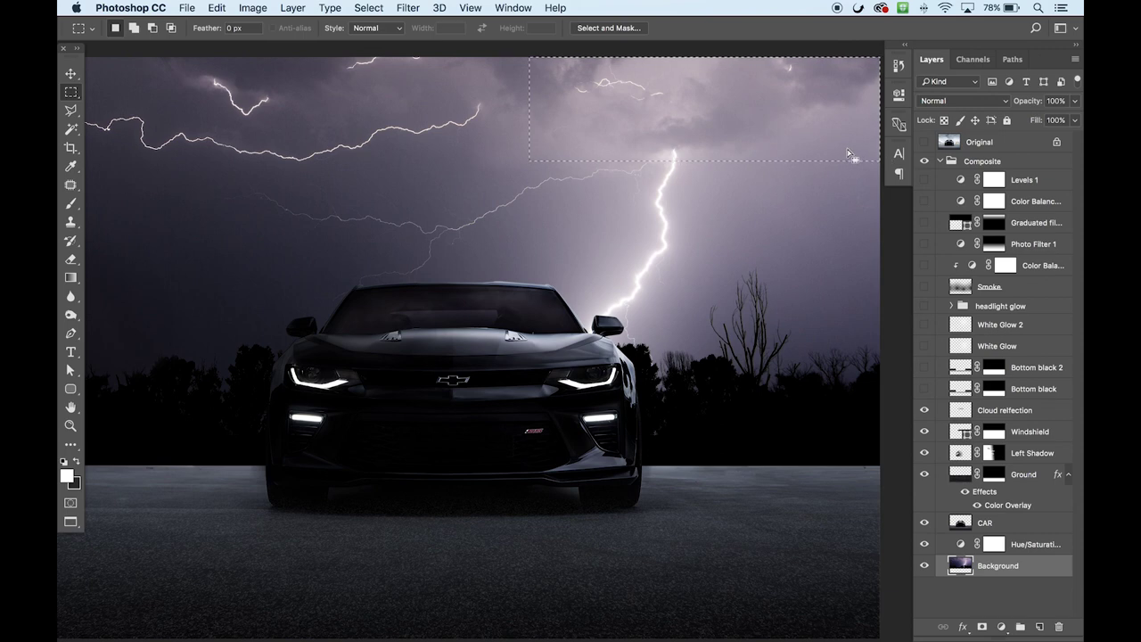
key("super+j")
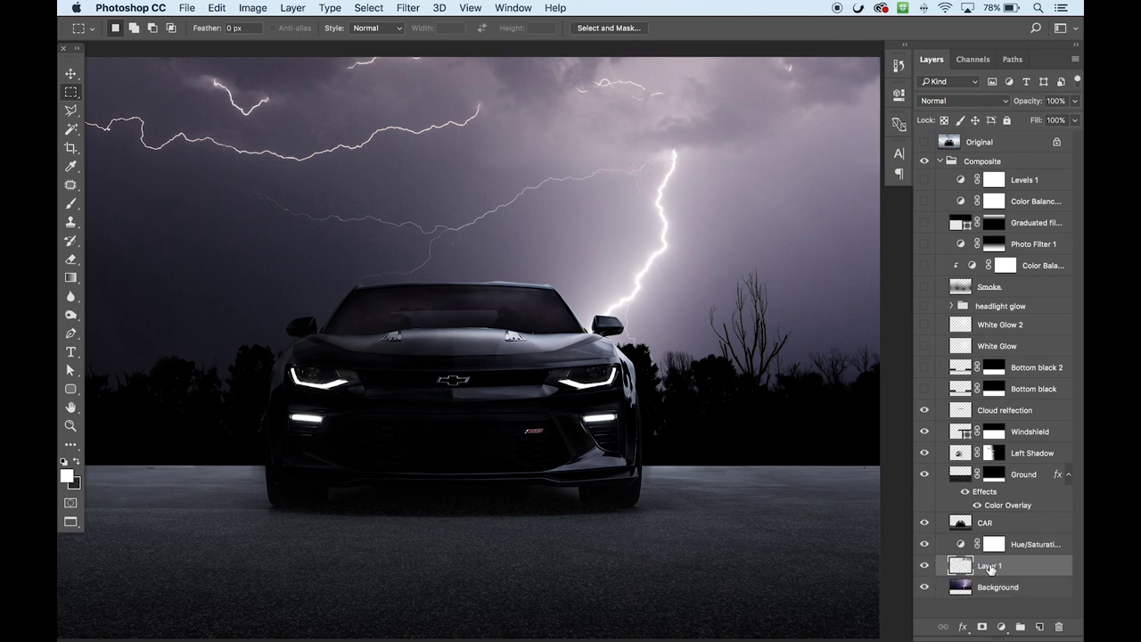
left_click_drag(993, 571, 994, 406)
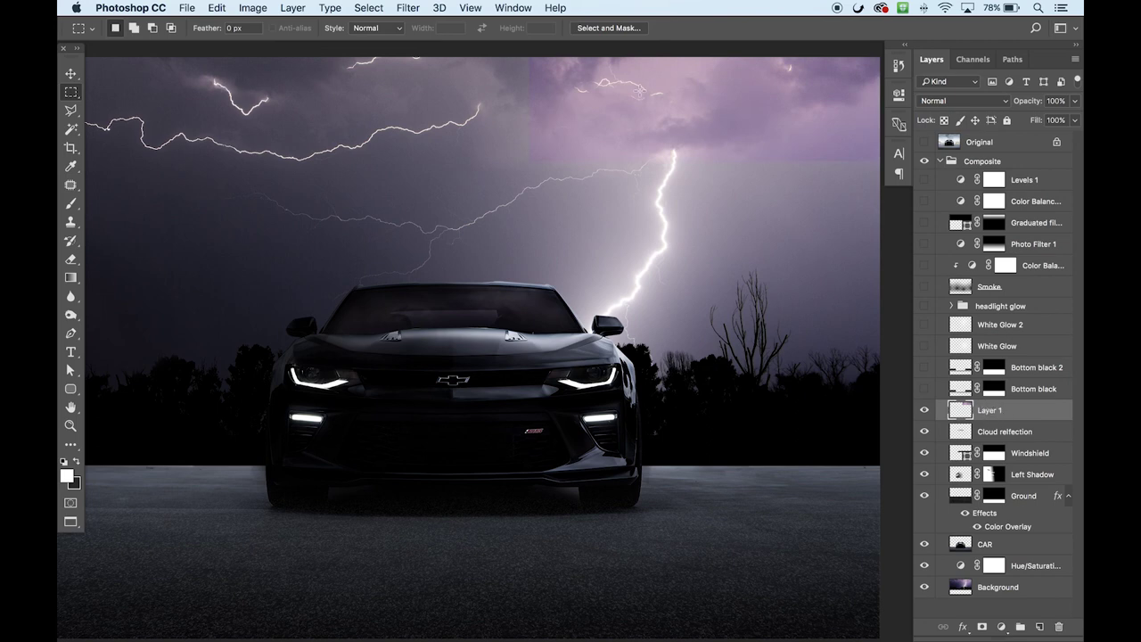
Move the copied cloud patch on Layer 1 down over the car's windshield and hood
left_click(65, 75)
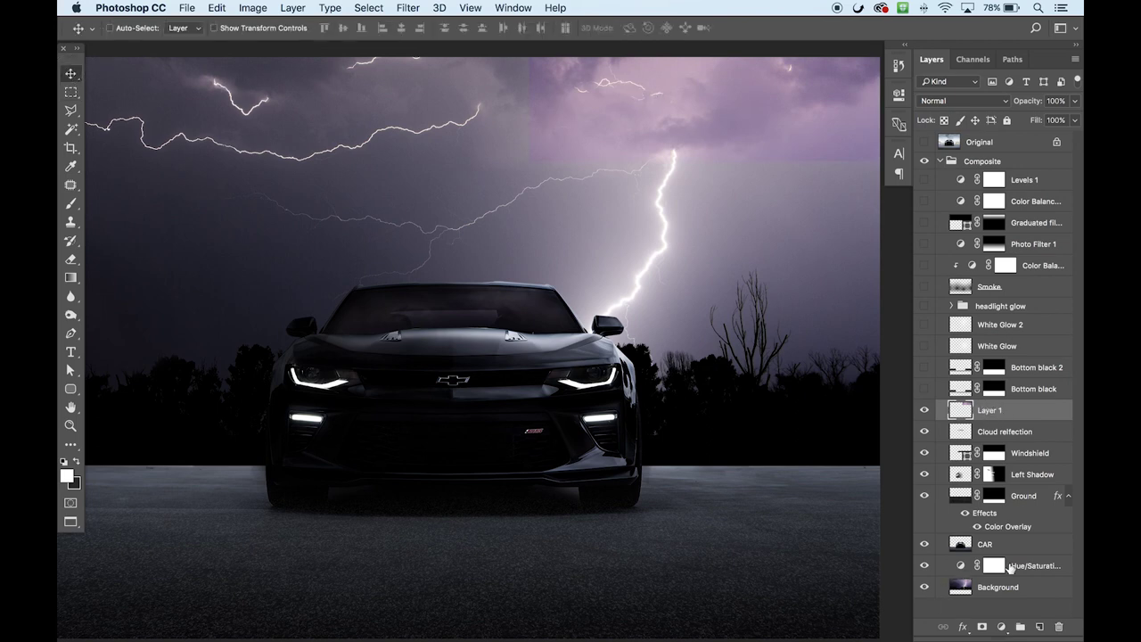
left_click(1025, 565)
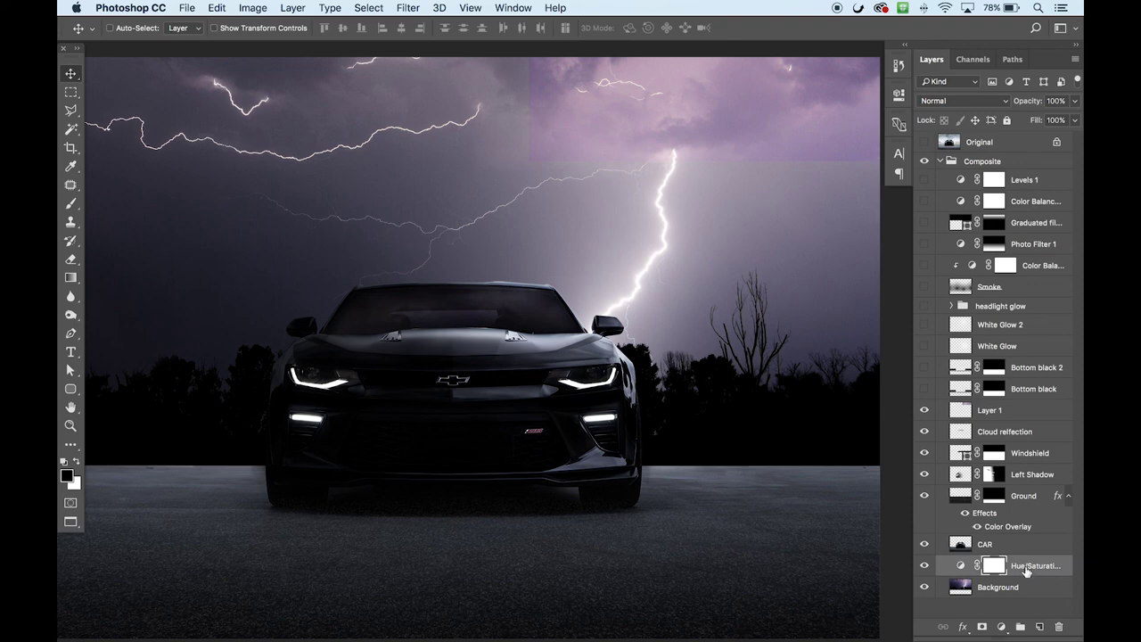
left_click(1017, 437)
left_click(998, 413)
key("x")
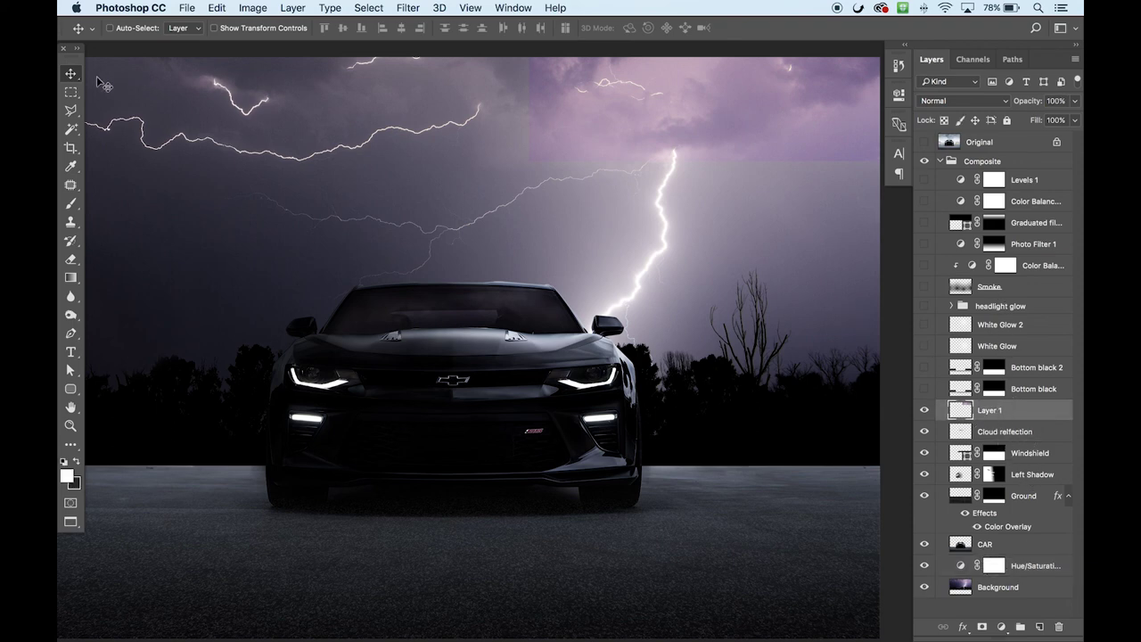
left_click_drag(691, 134, 453, 333)
Load the Windshield layer's shape as a selection
left_click(1003, 434)
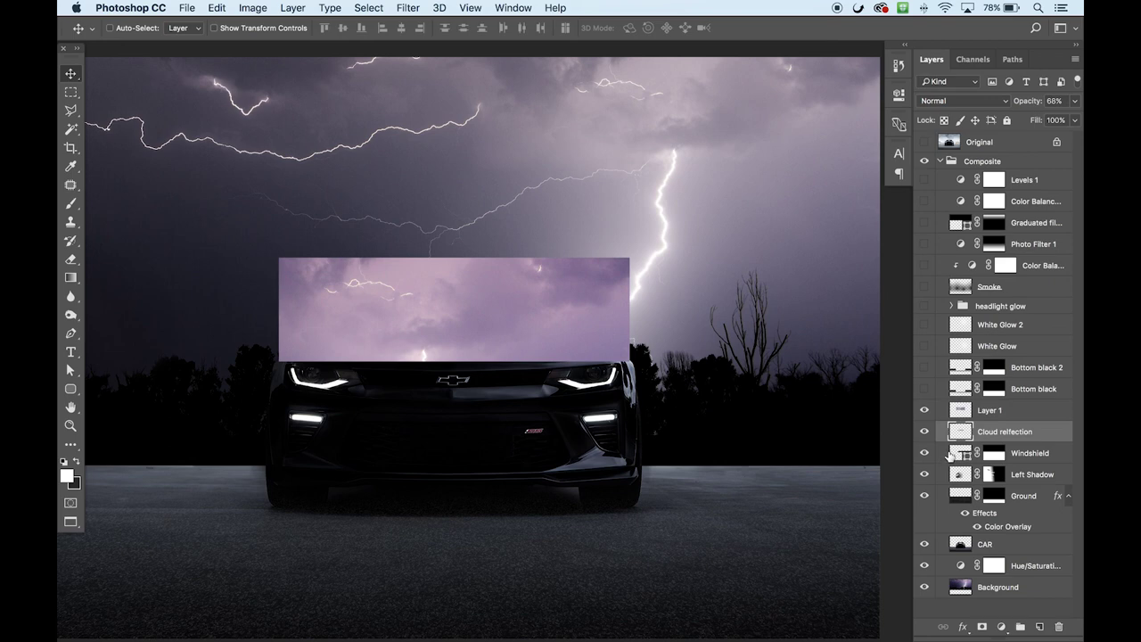
left_click(949, 453)
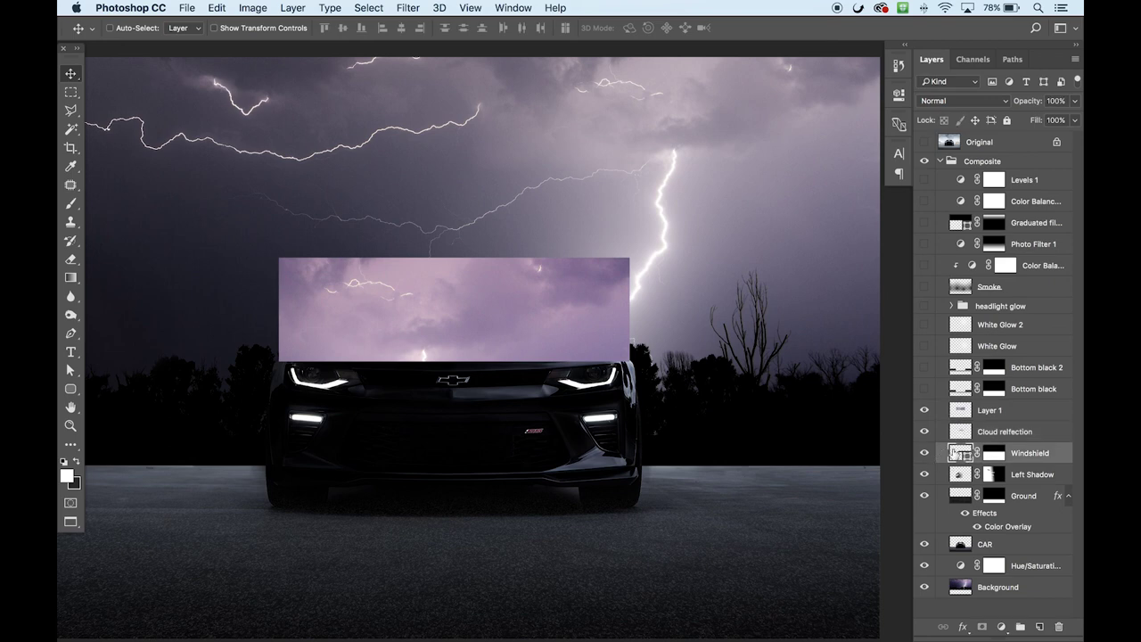
key("super")
left_click(960, 455, "super")
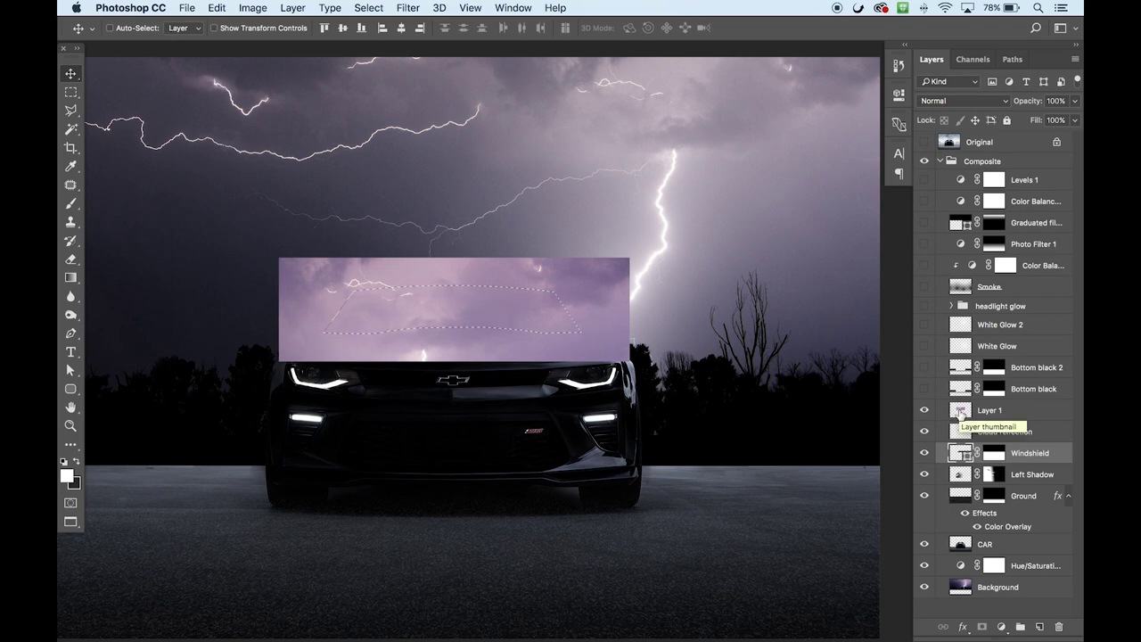
Copy the windshield-shaped area of Layer 1 to a new layer, then delete Layer 1
left_click(960, 412)
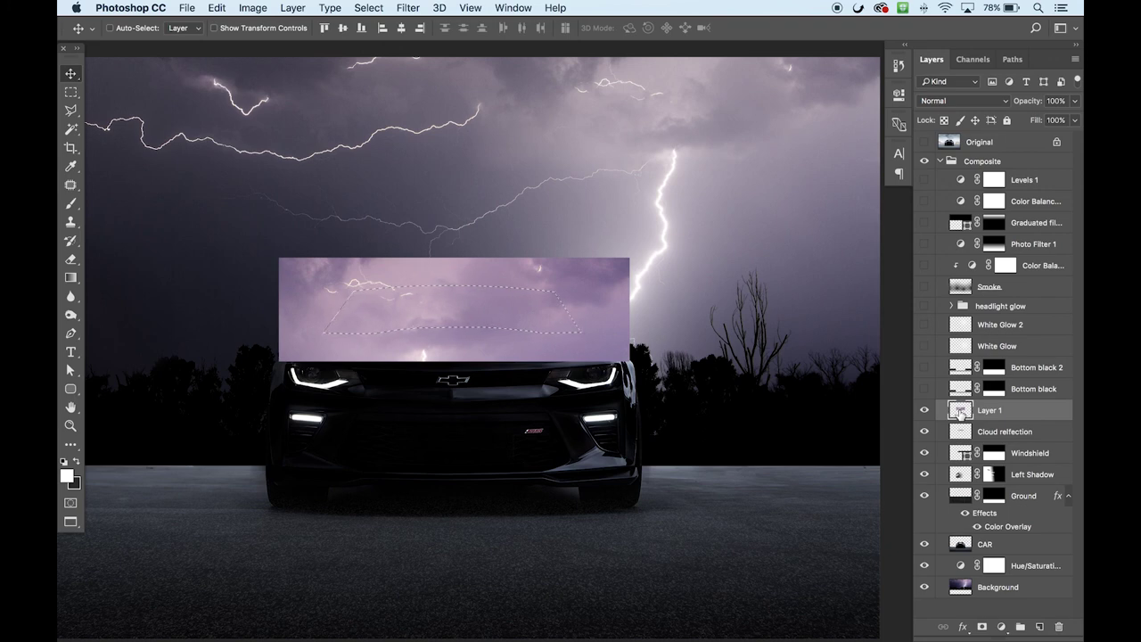
key("super")
key("super+j")
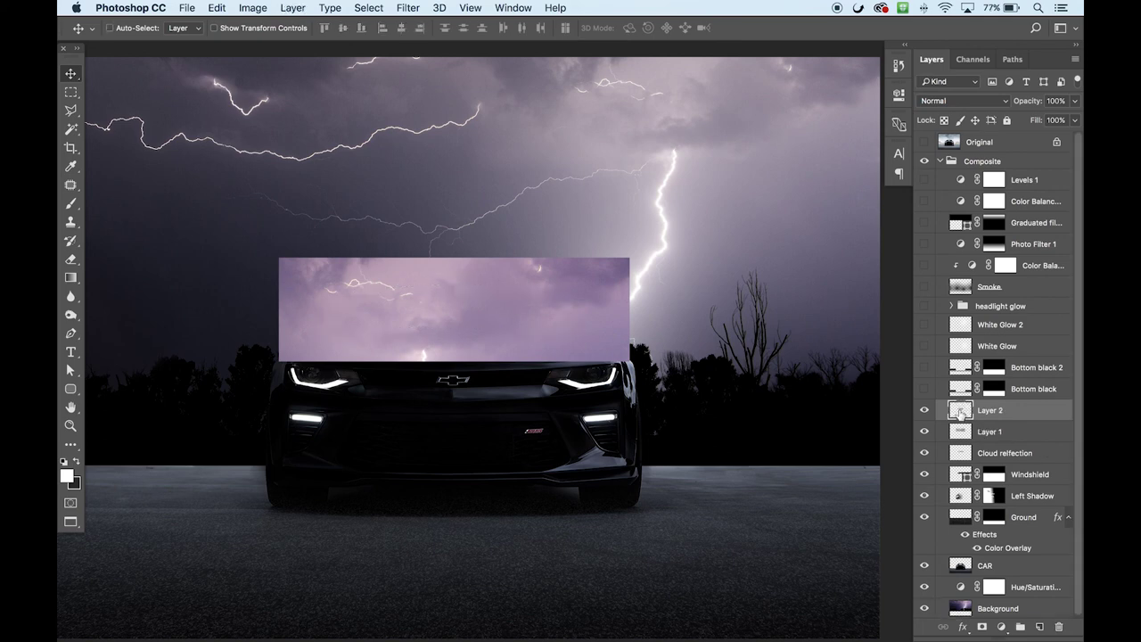
left_click(988, 434)
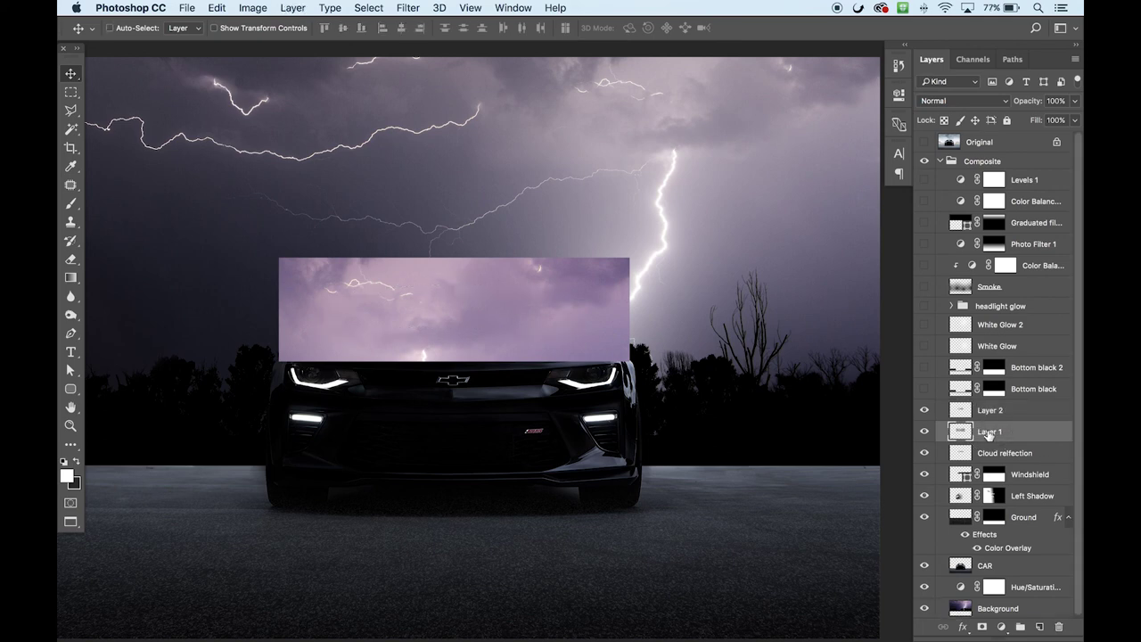
key("BackSpace")
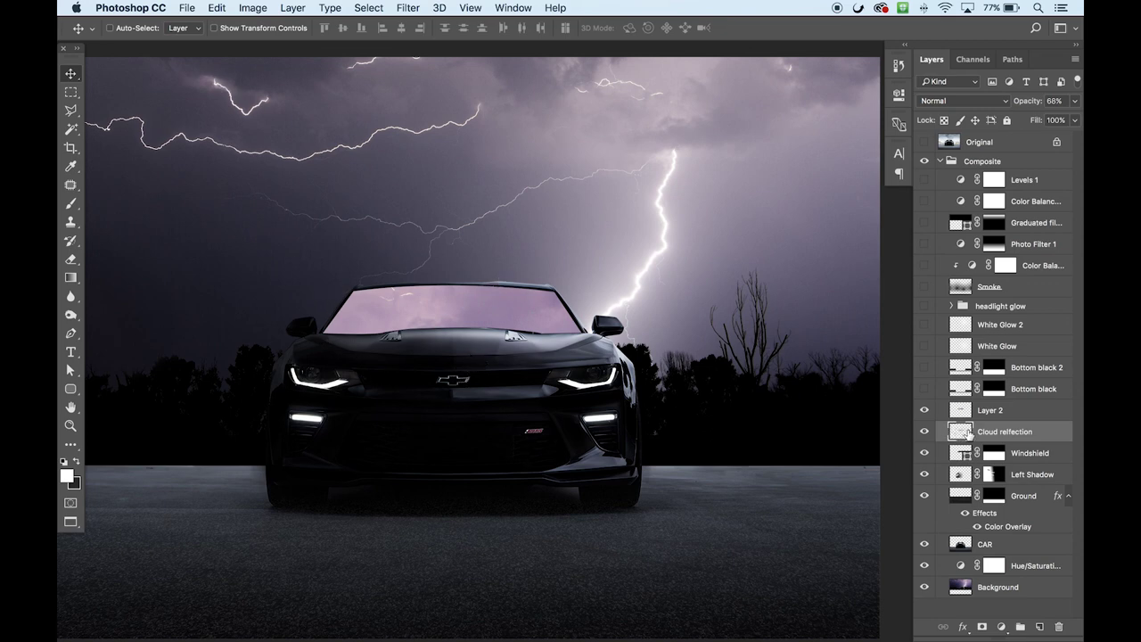
Apply a Hue/Saturation adjustment to the Cloud relfection layer with the saturation set to -50
left_click(253, 8)
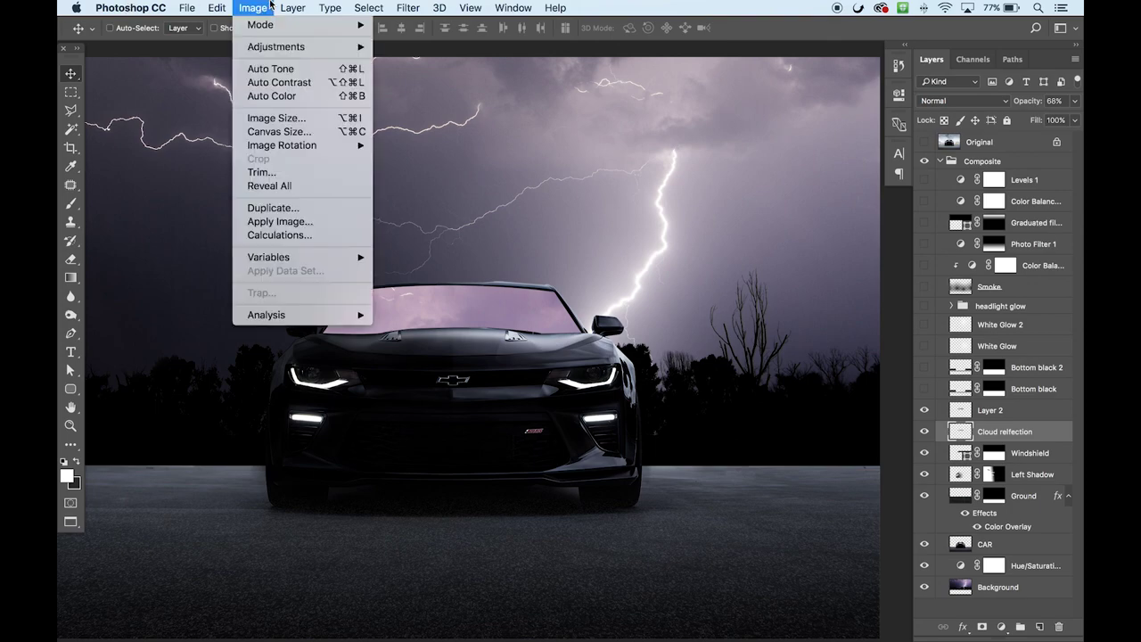
mouse_move(294, 46)
left_click(427, 124)
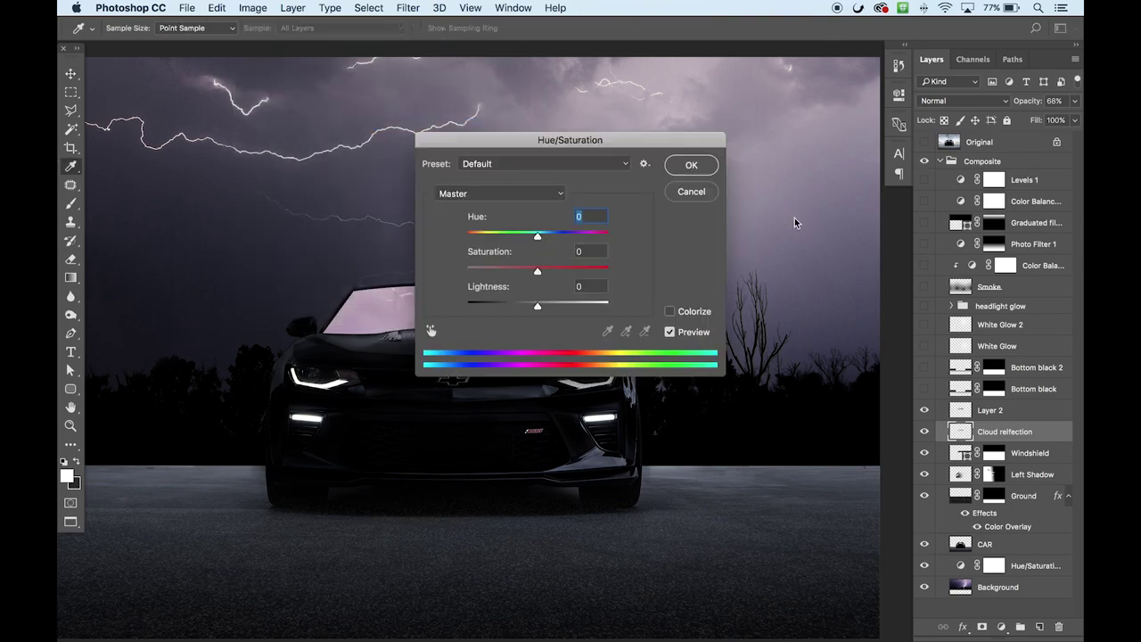
mouse_move(533, 271)
left_mouse_down()
mouse_move(477, 269)
mouse_move(546, 268)
mouse_move(499, 268)
mouse_move(524, 268)
mouse_move(503, 269)
mouse_move(513, 268)
left_mouse_up()
left_click_drag(615, 140, 847, 77)
mouse_move(730, 206)
left_mouse_down()
mouse_move(790, 208)
mouse_move(696, 206)
mouse_move(735, 214)
left_mouse_up()
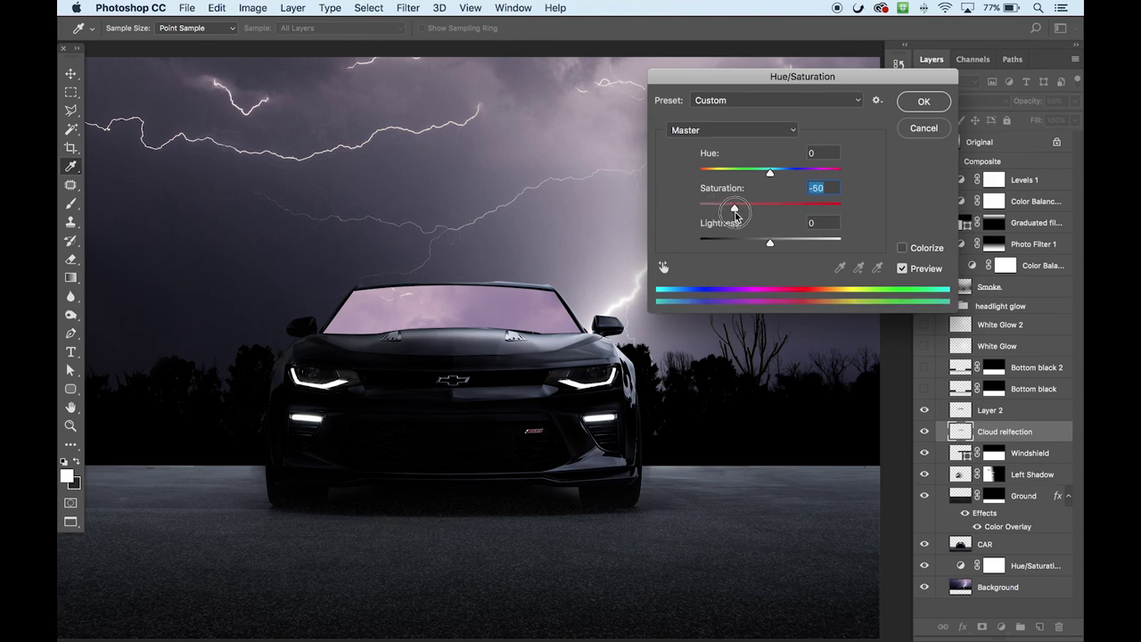
left_click(924, 102)
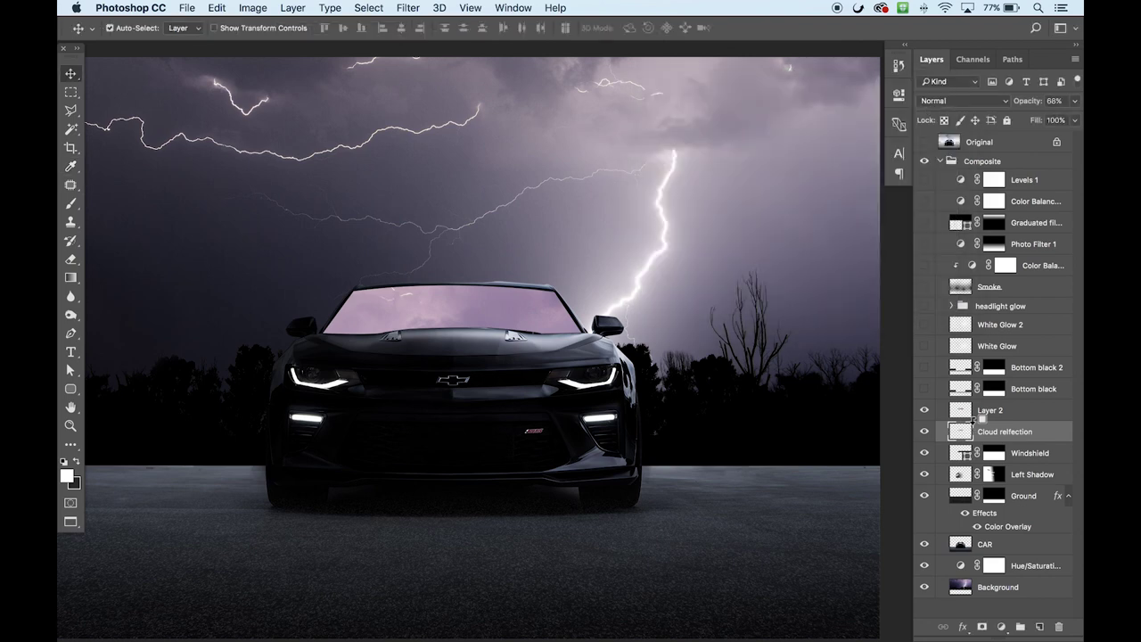
Apply a Hue/Saturation adjustment to Layer 2 with the saturation set to -37
left_click(985, 412)
left_click(252, 8)
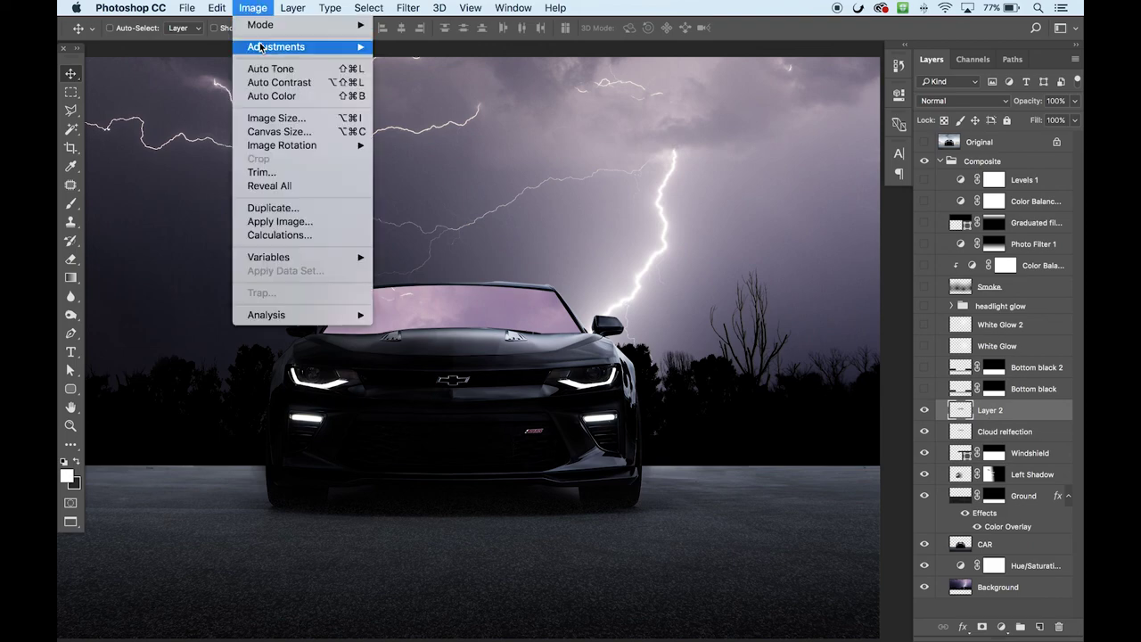
mouse_move(259, 47)
left_click(419, 121)
left_click_drag(765, 208, 744, 208)
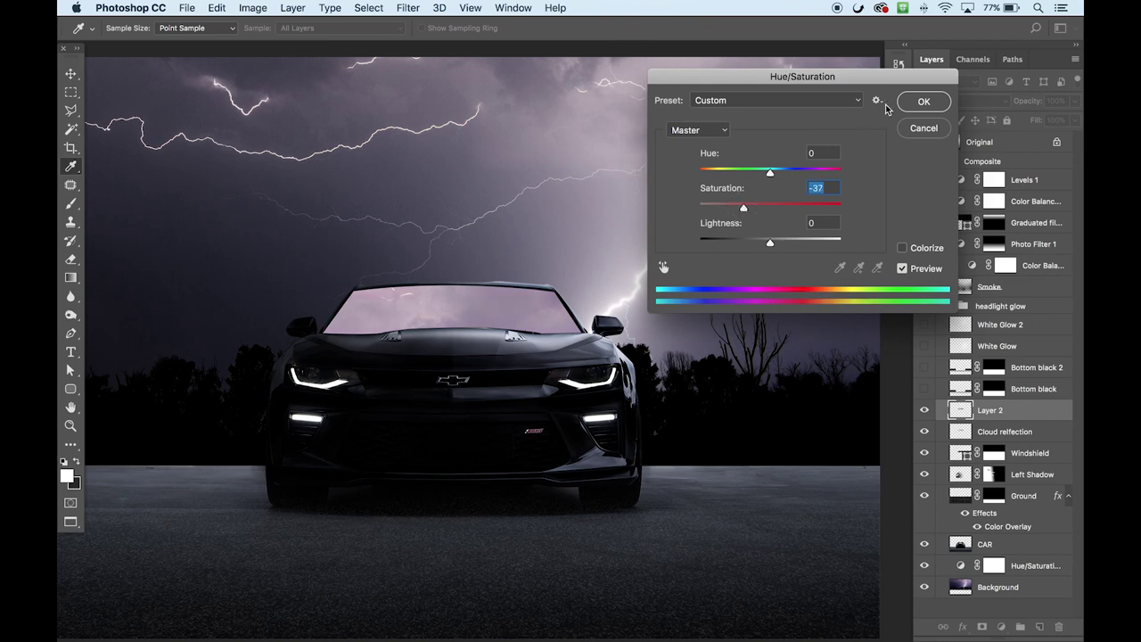
left_click(924, 101)
Hide the Cloud relfection layer and set Layer 2's opacity to 68%
left_click(988, 432)
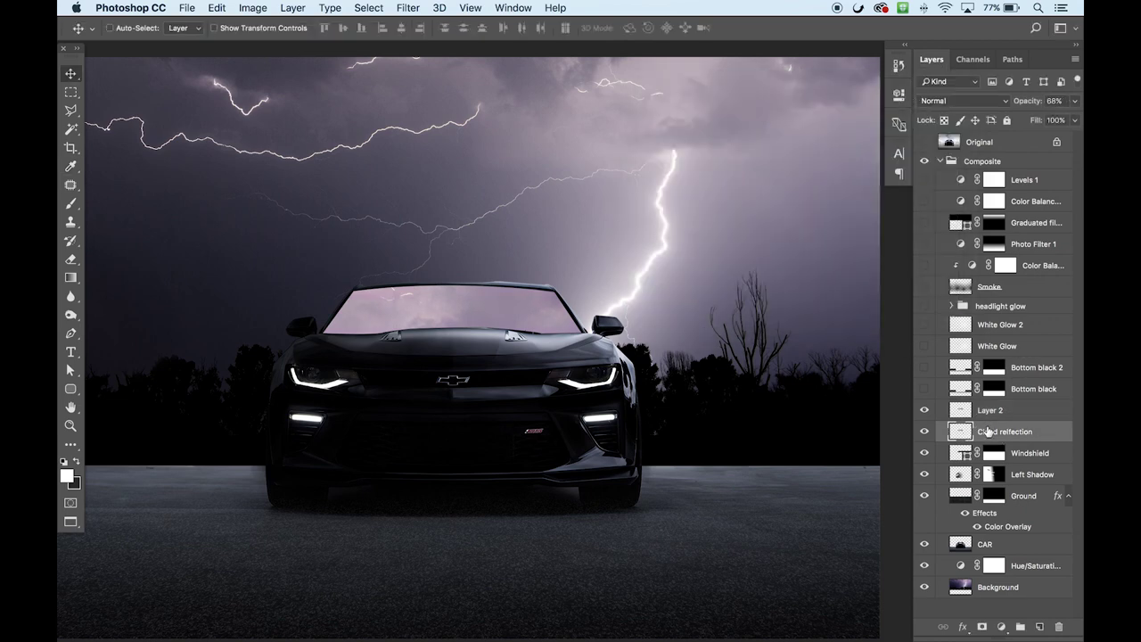
left_click(986, 411)
left_click(923, 433)
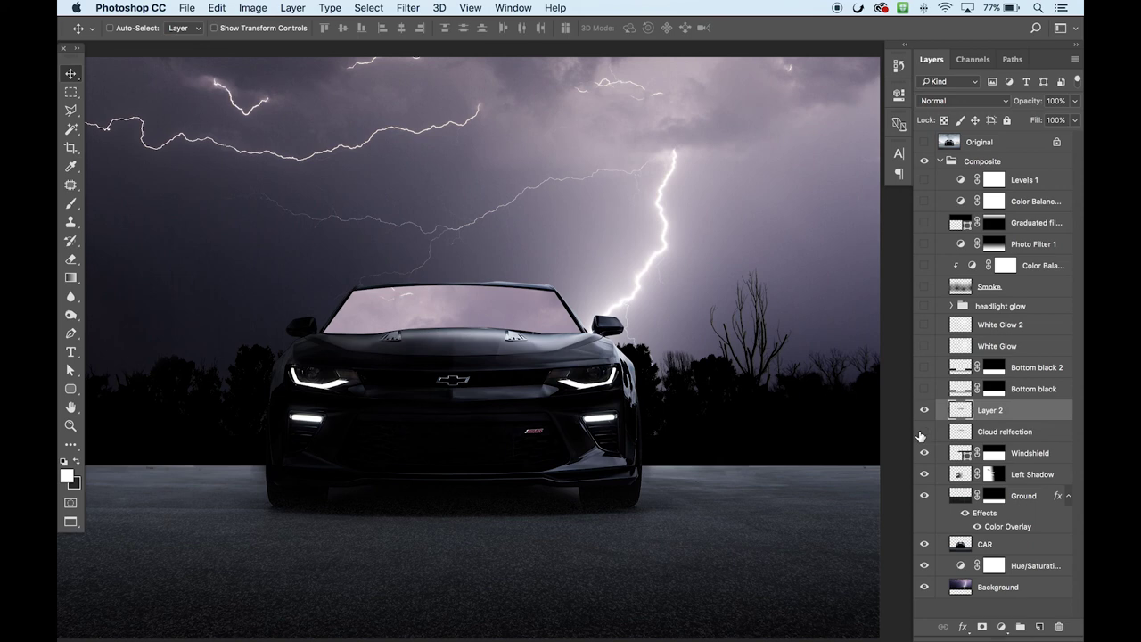
left_click(1075, 100)
mouse_move(1076, 118)
left_mouse_down()
mouse_move(1036, 120)
mouse_move(1054, 121)
left_mouse_up()
Compare the Layer 2 and Cloud relfection windshield reflections by toggling their visibility
left_click(925, 432)
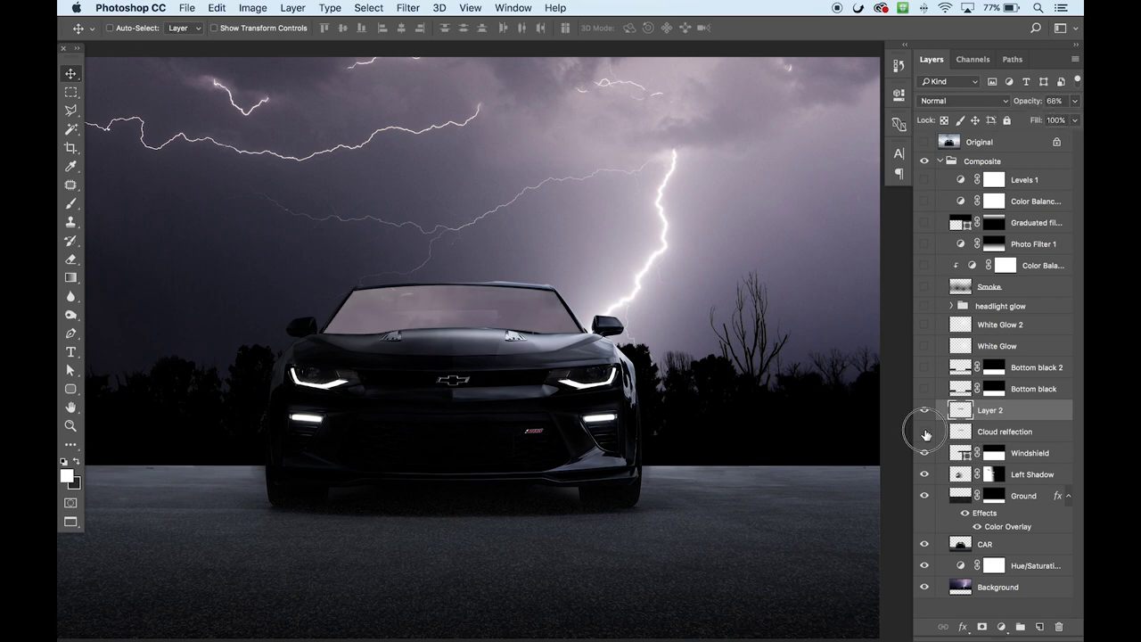
left_click(924, 411)
left_click(924, 411)
left_click(924, 431)
Darken Layer 2 with a Levels adjustment, setting the input black point to 121 and the midtones to 0.62
left_click(241, 7)
mouse_move(303, 48)
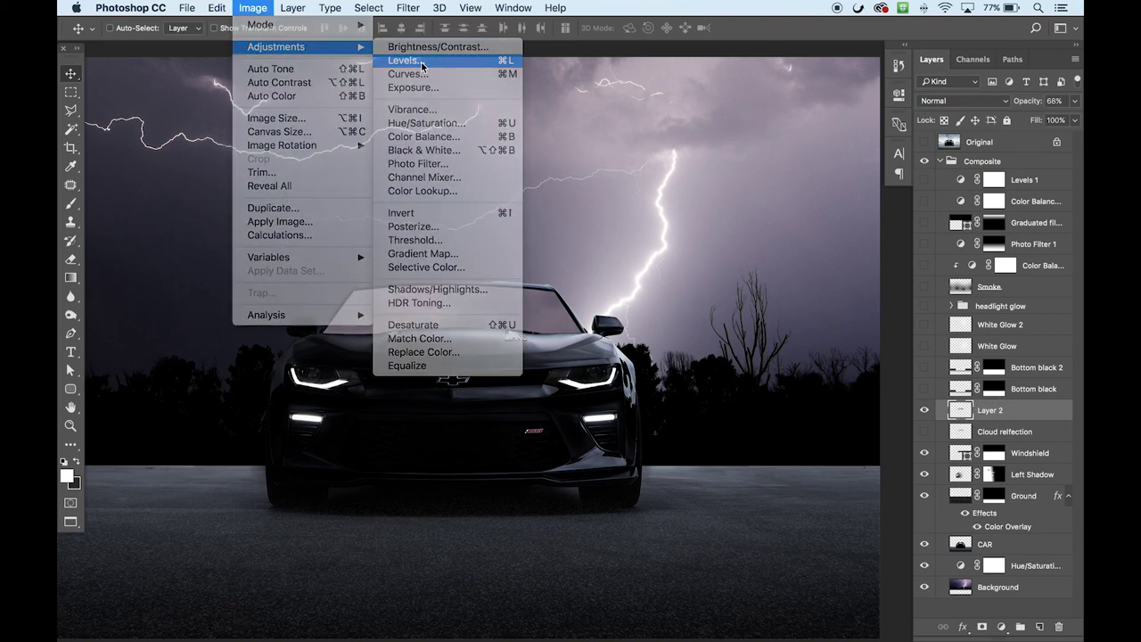
left_click(422, 66)
left_click_drag(138, 42, 114, 41)
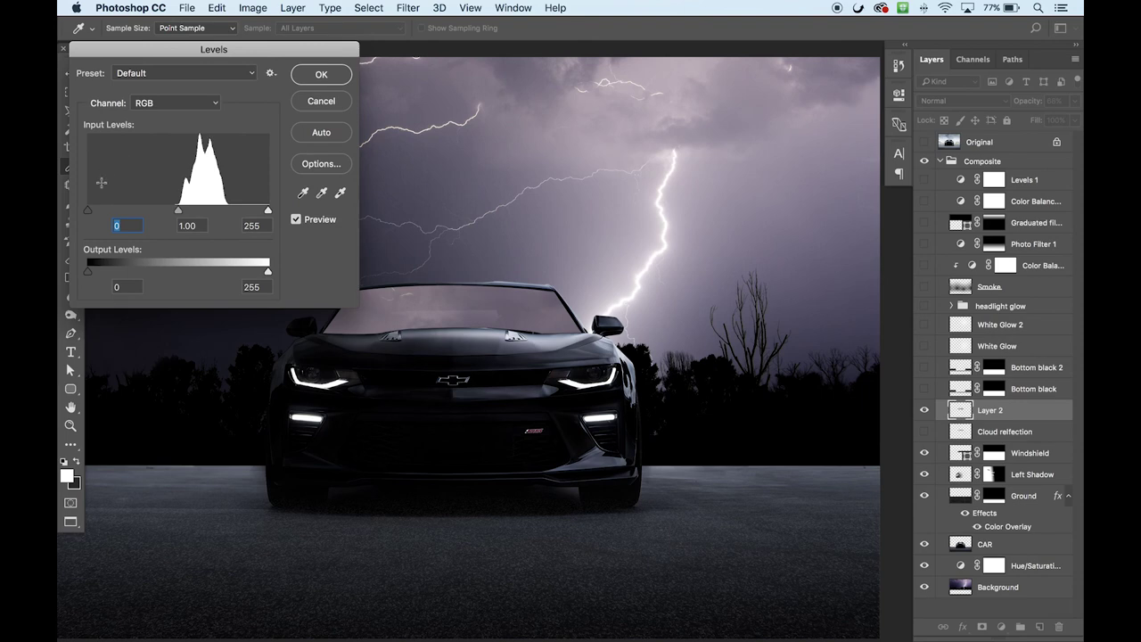
left_click_drag(89, 212, 173, 212)
left_click_drag(267, 210, 236, 212)
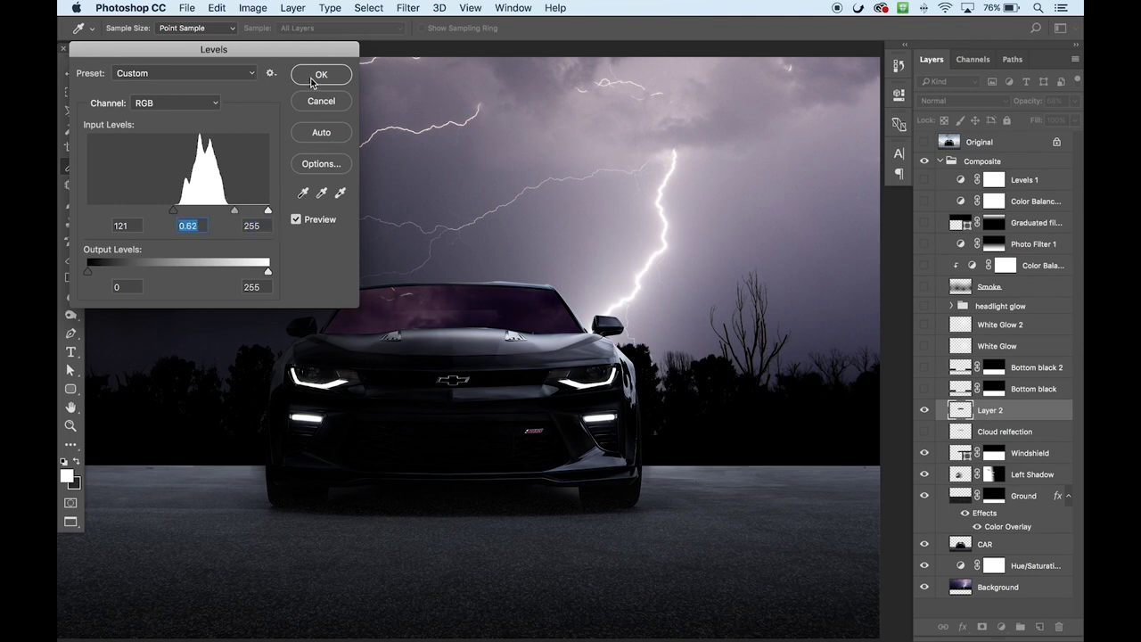
left_click(314, 82)
Reduce the saturation of the darkened Layer 2 reflection with a Hue/Saturation adjustment
left_click(252, 7)
mouse_move(300, 44)
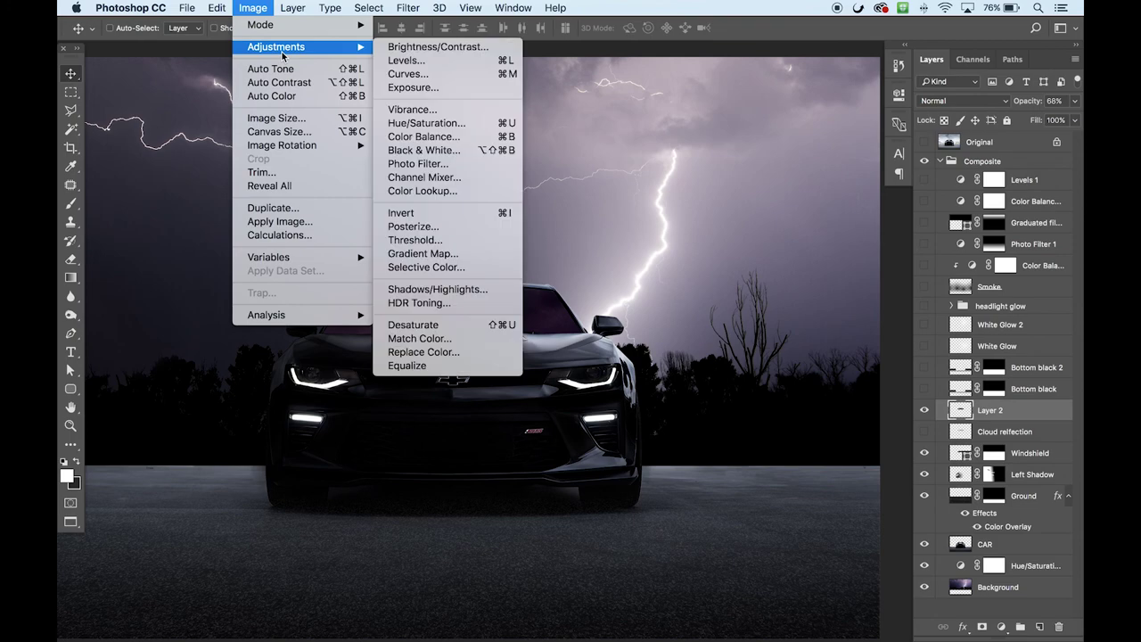
left_click(445, 119)
left_click_drag(770, 207, 739, 210)
left_click(924, 101)
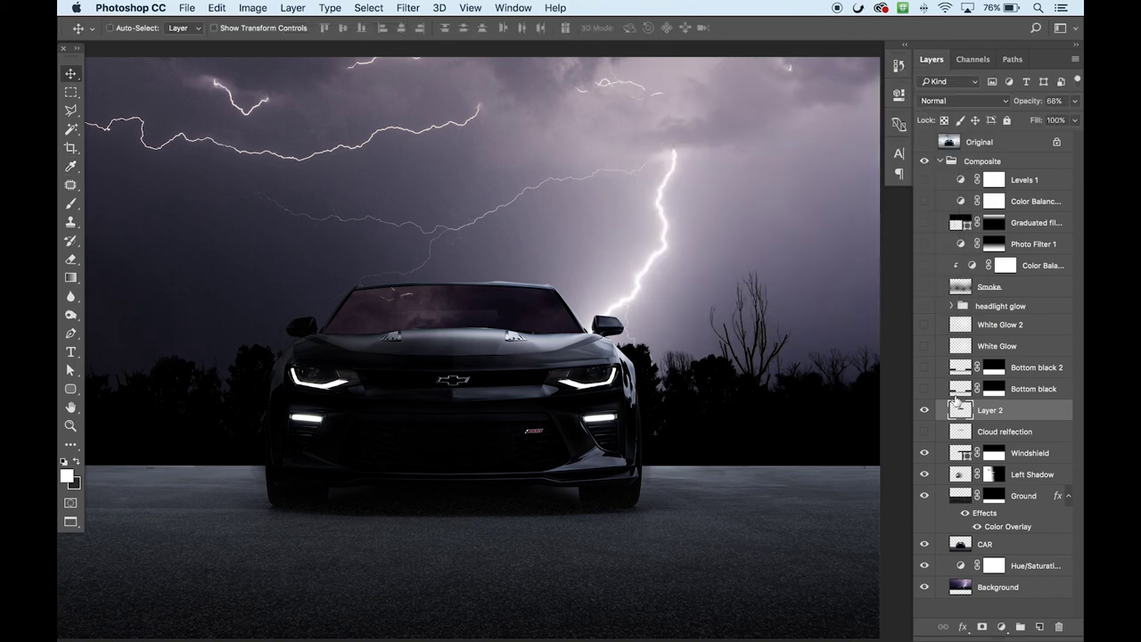
Compare the darkened Layer 2 with the Cloud relfection layer by switching which one is shown
left_click(925, 411)
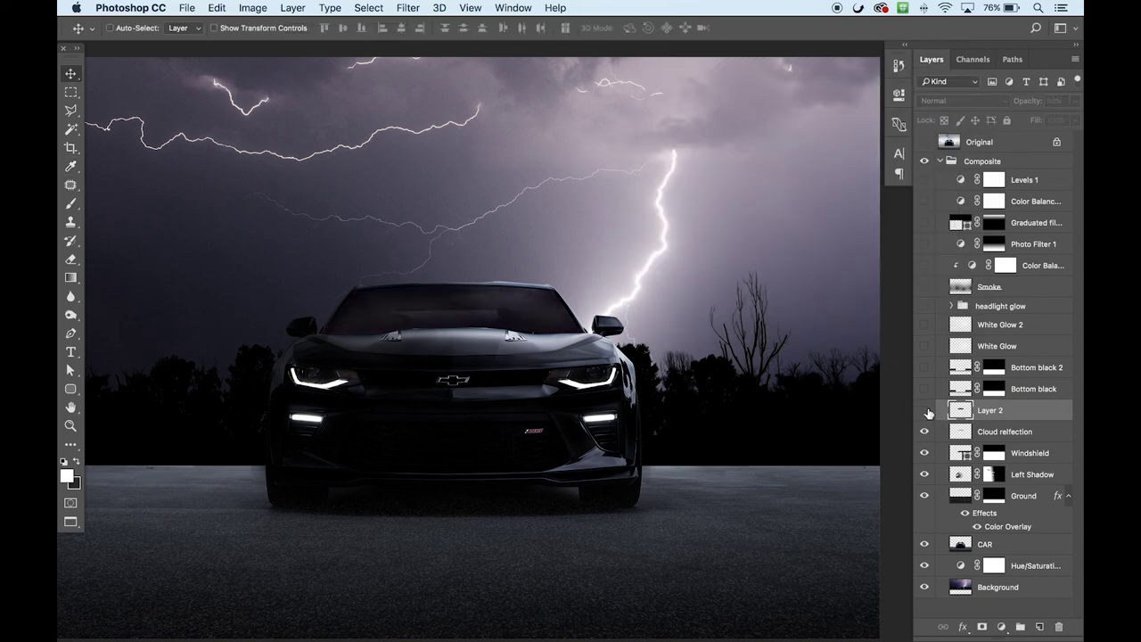
left_click(925, 411)
left_click(925, 431)
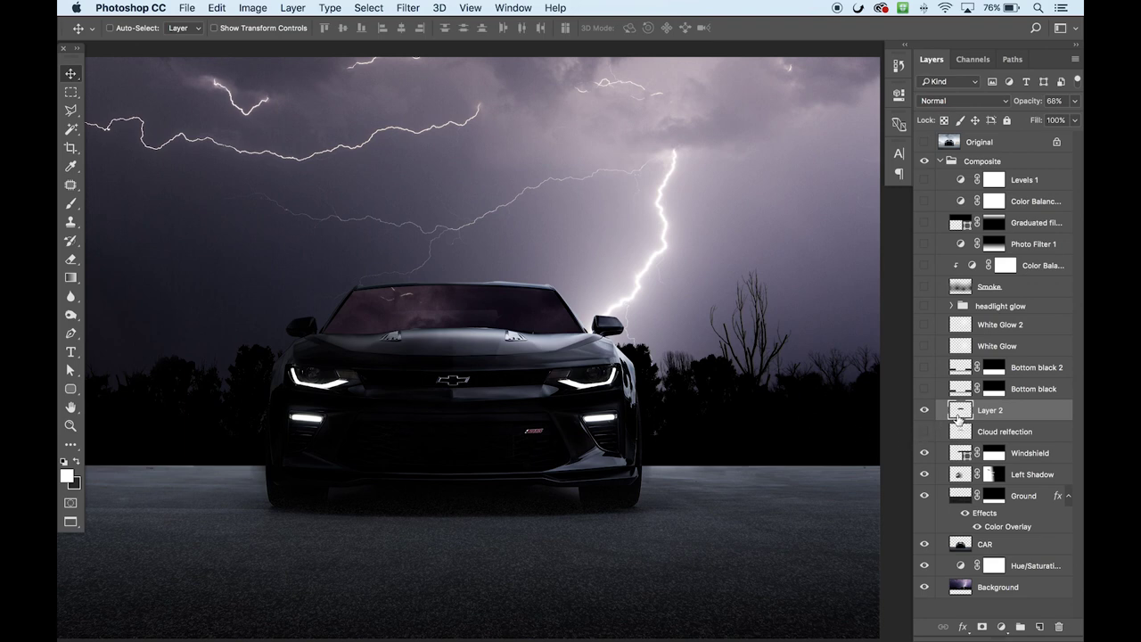
Add a mask to Layer 2 and fade out the upper part of the windshield reflection with a linear gradient
left_click(982, 626)
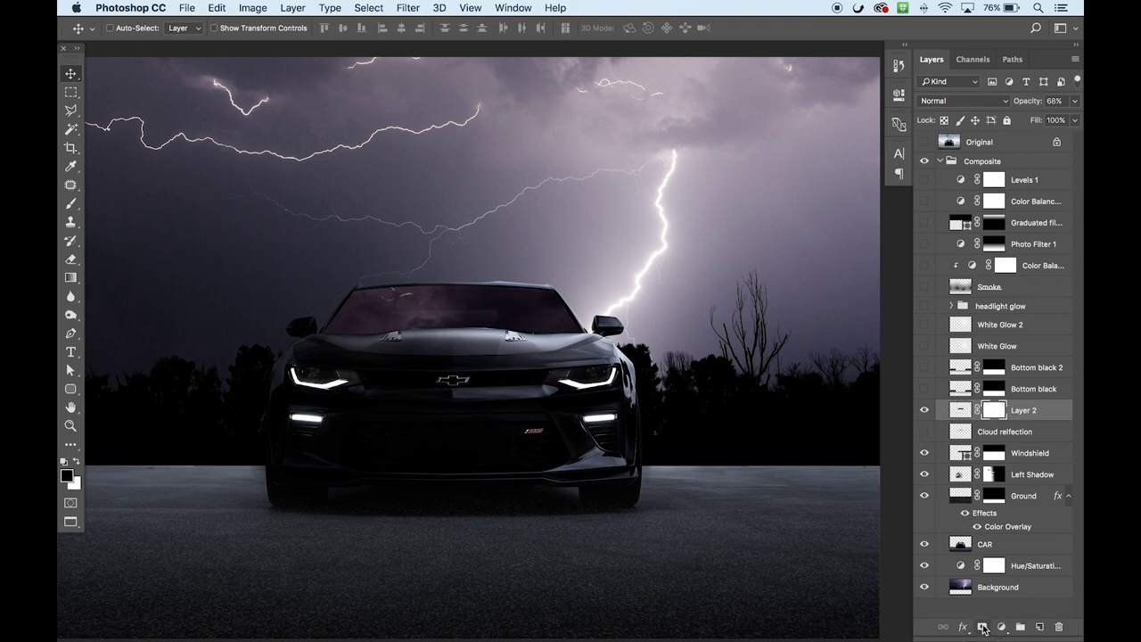
left_click(74, 278)
left_click_drag(428, 318, 426, 272)
left_click_drag(433, 339, 426, 281)
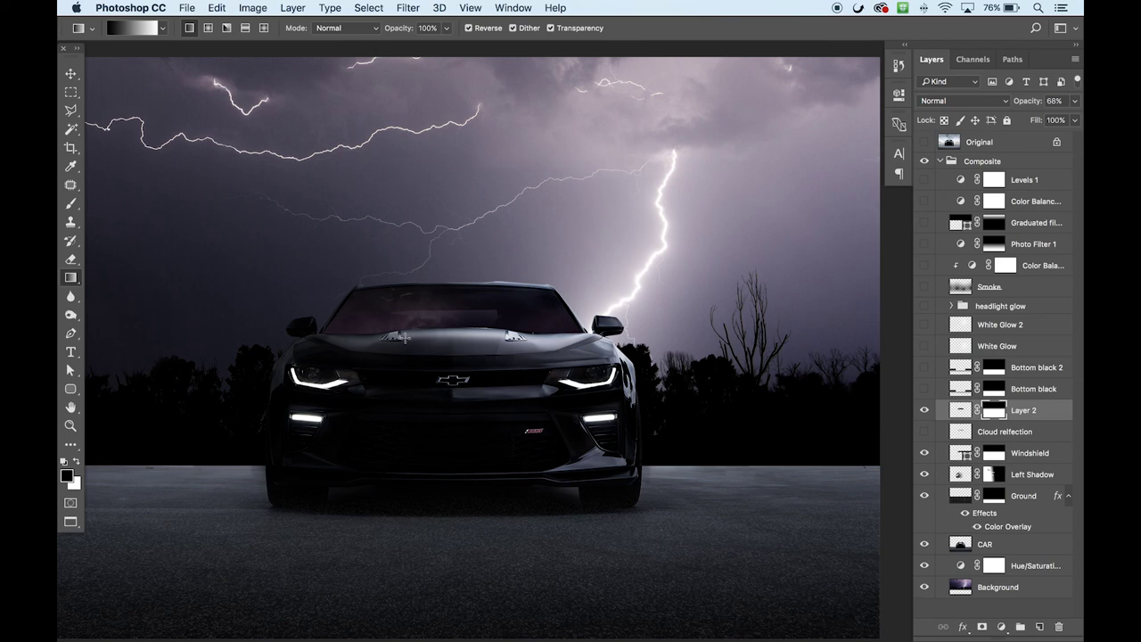
scroll(648, 412, "down", 2)
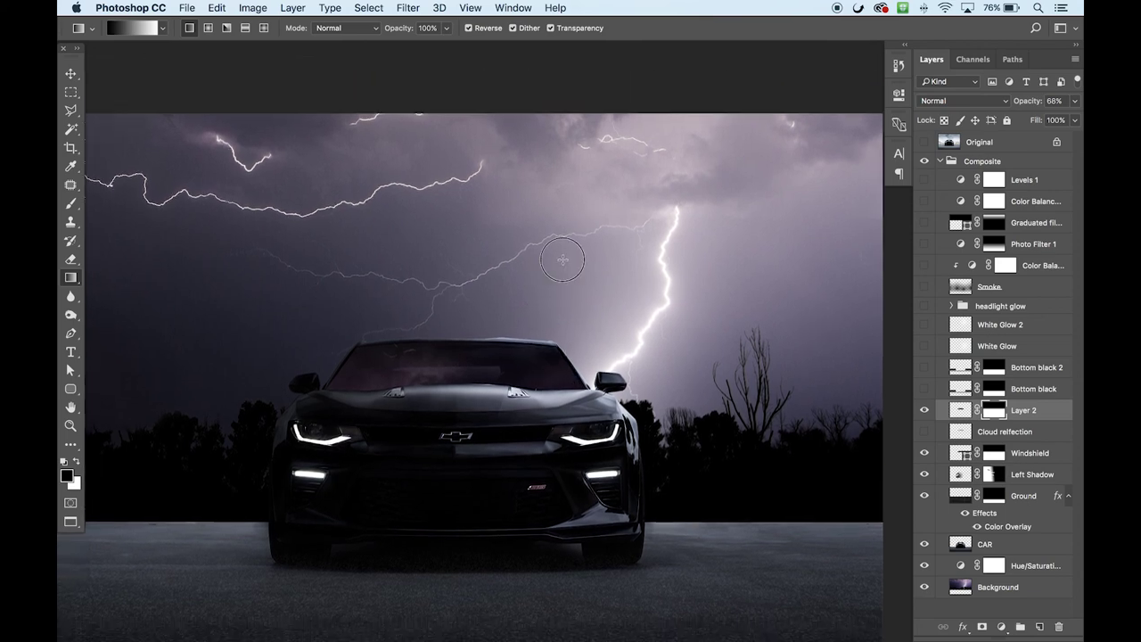
scroll(568, 290, "up", 2)
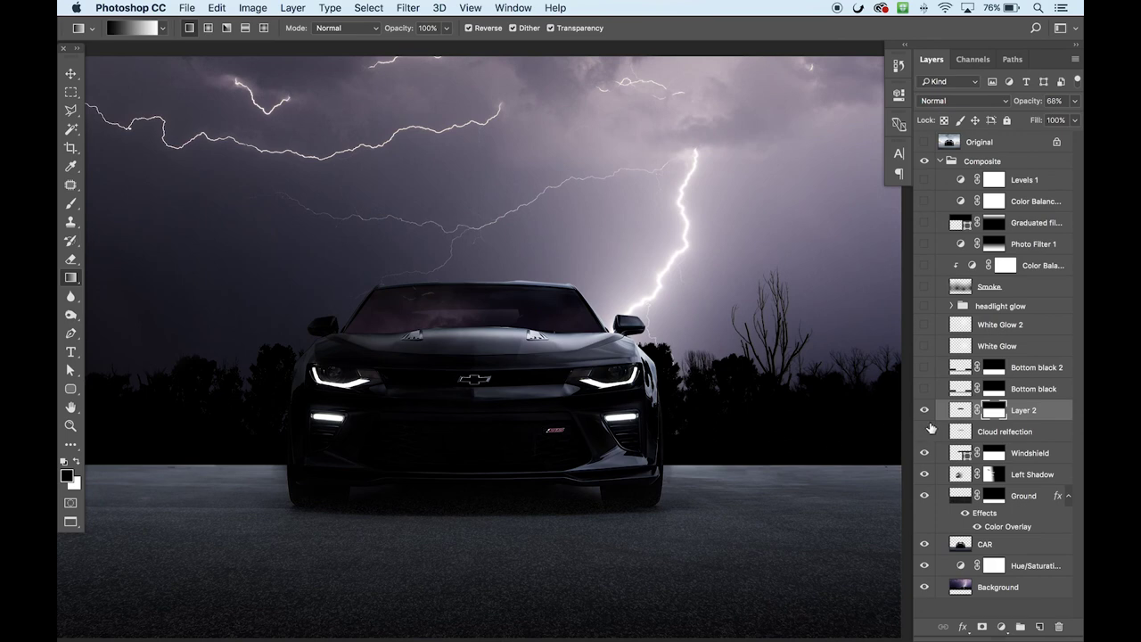
Delete Layer 2 and show the Cloud relfection layer again
key("x")
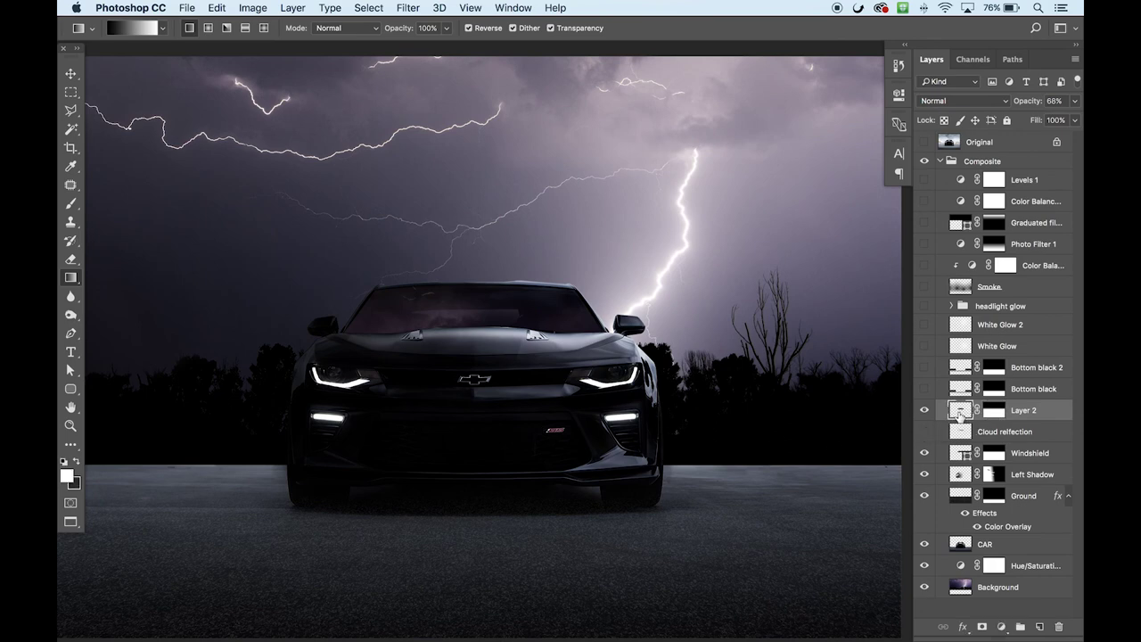
key("Delete")
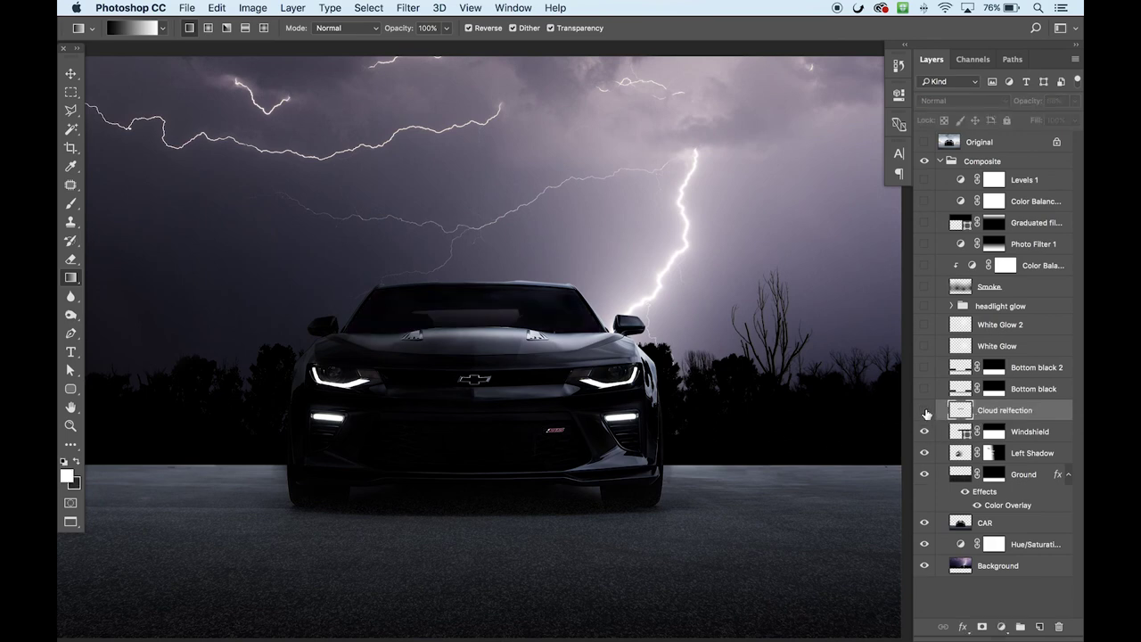
left_click(926, 411)
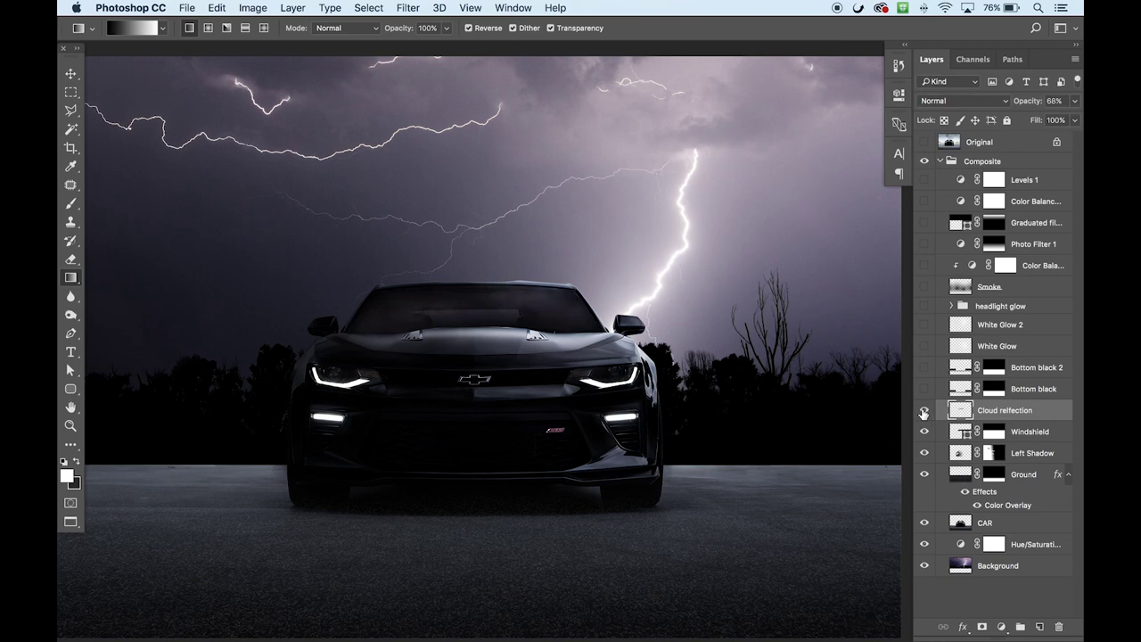
key("b")
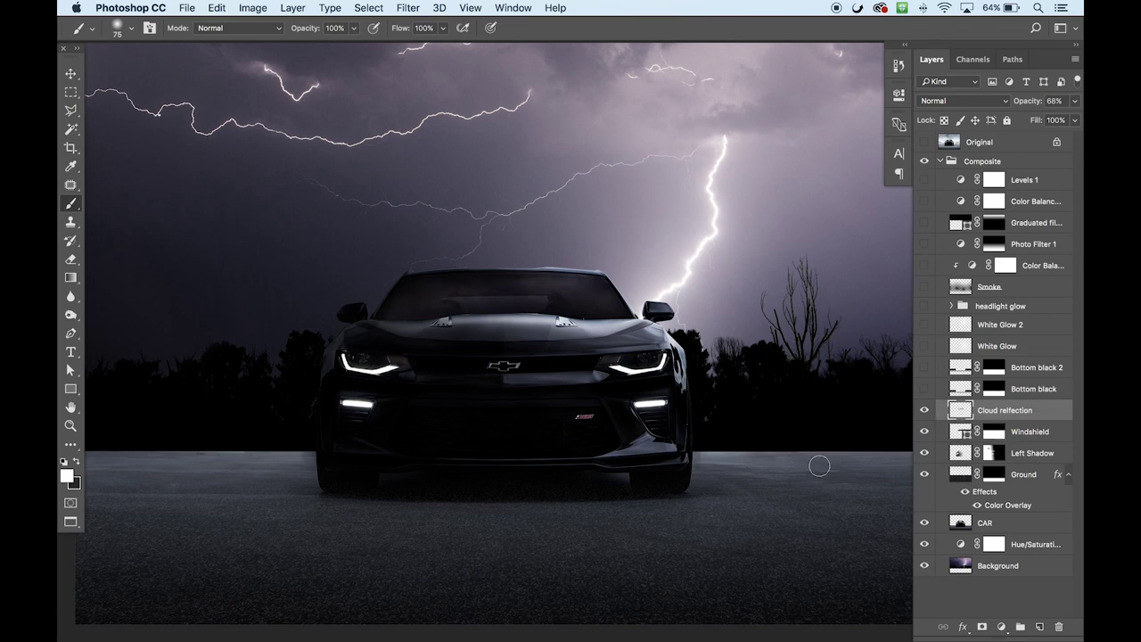
Preview the effect of the Bottom black and Bottom black 2 layers, then hide both again
left_click(927, 390)
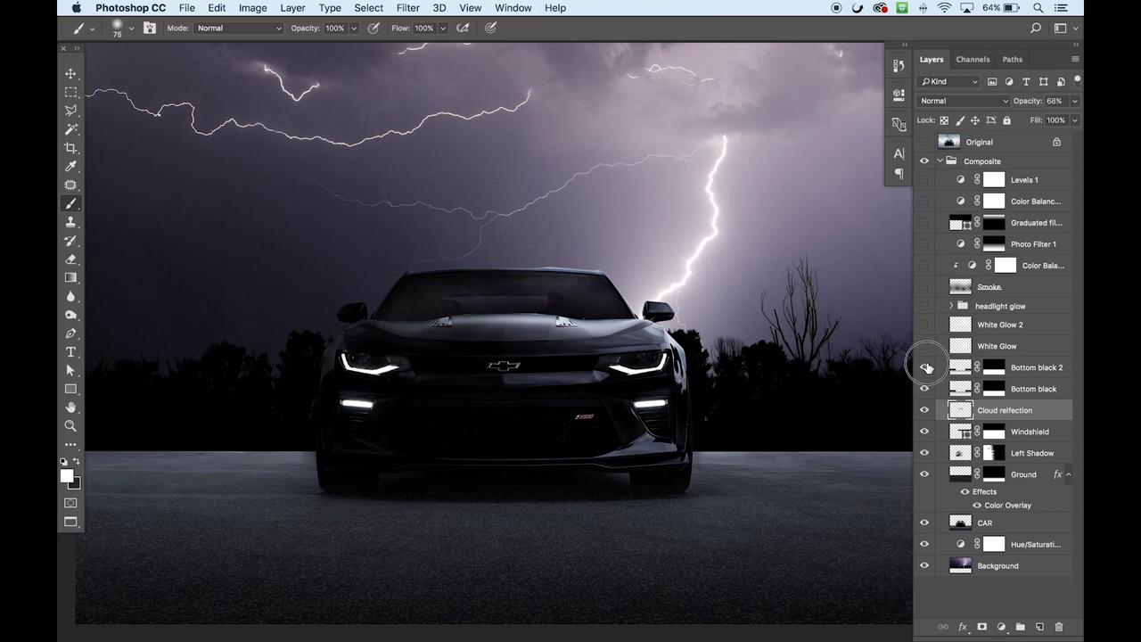
left_click(928, 367)
left_click(925, 367)
left_click(926, 388)
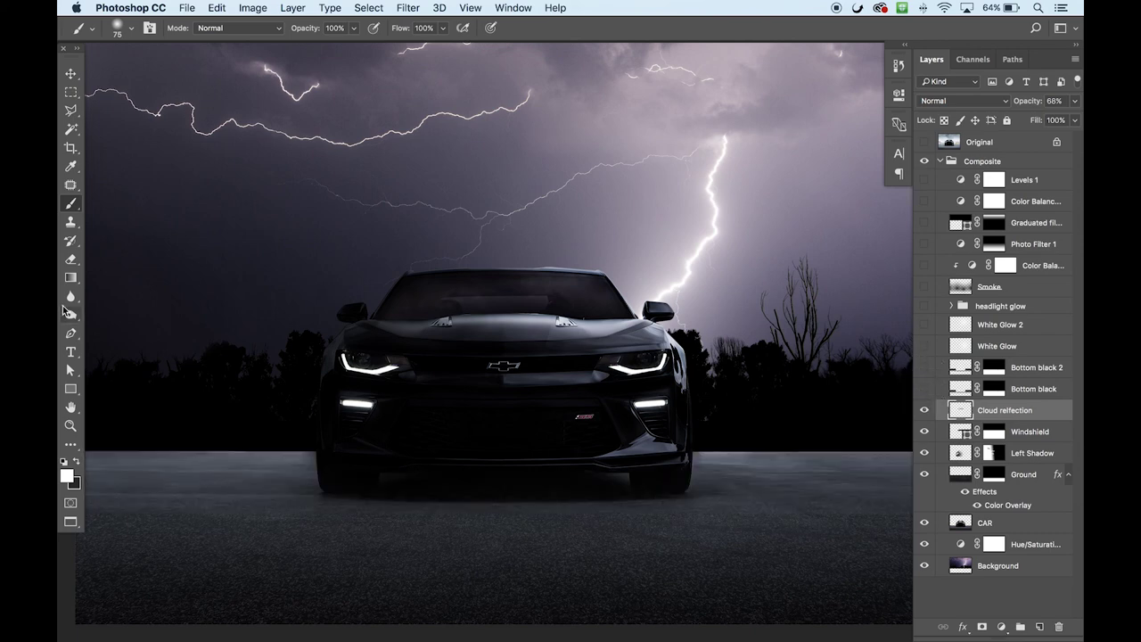
Draw a black rectangle shape about 2472 by 674 px across the car's body and the ground's far edge
key("super+minus")
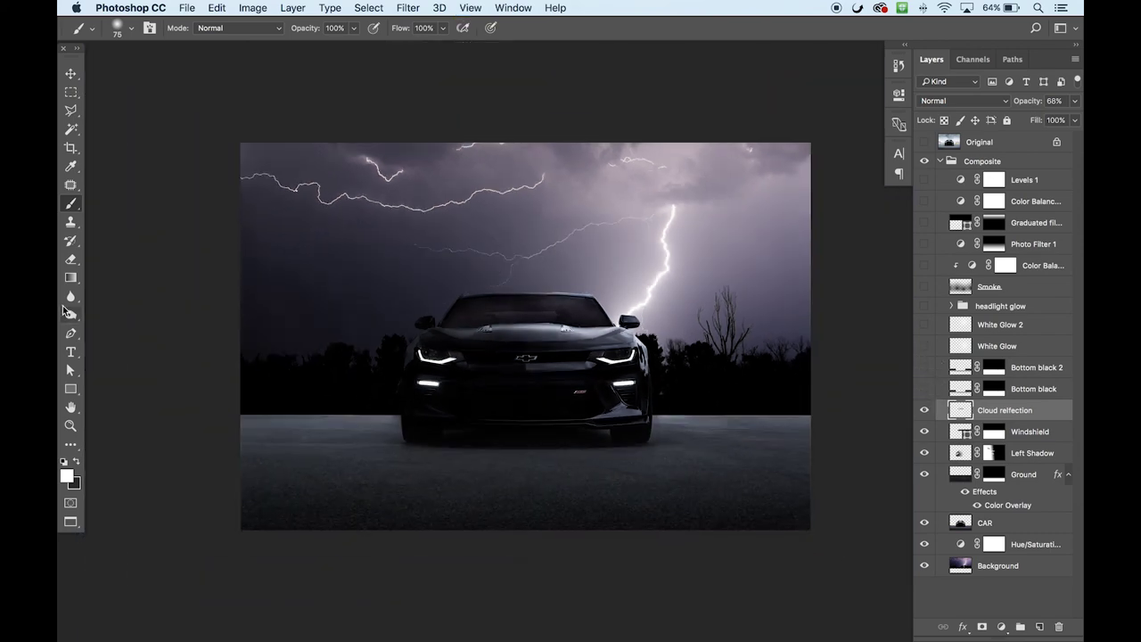
left_click(70, 389)
left_click_drag(237, 312, 824, 471)
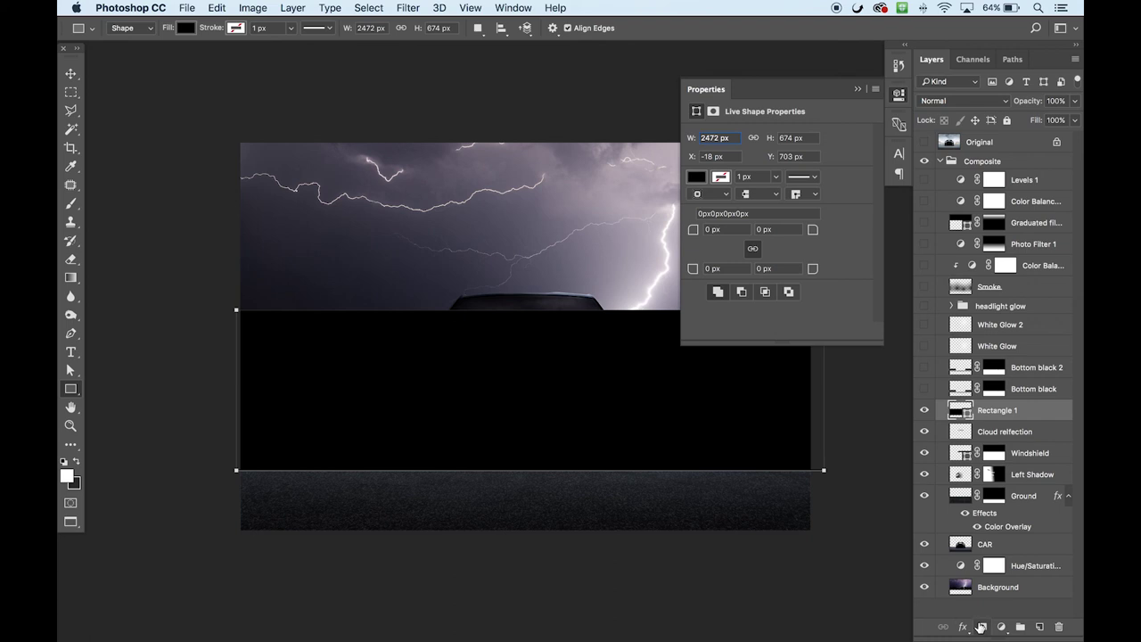
Add a mask to the black rectangle and soften it into a dark band with a reflected gradient
left_click(982, 626)
left_click(71, 277)
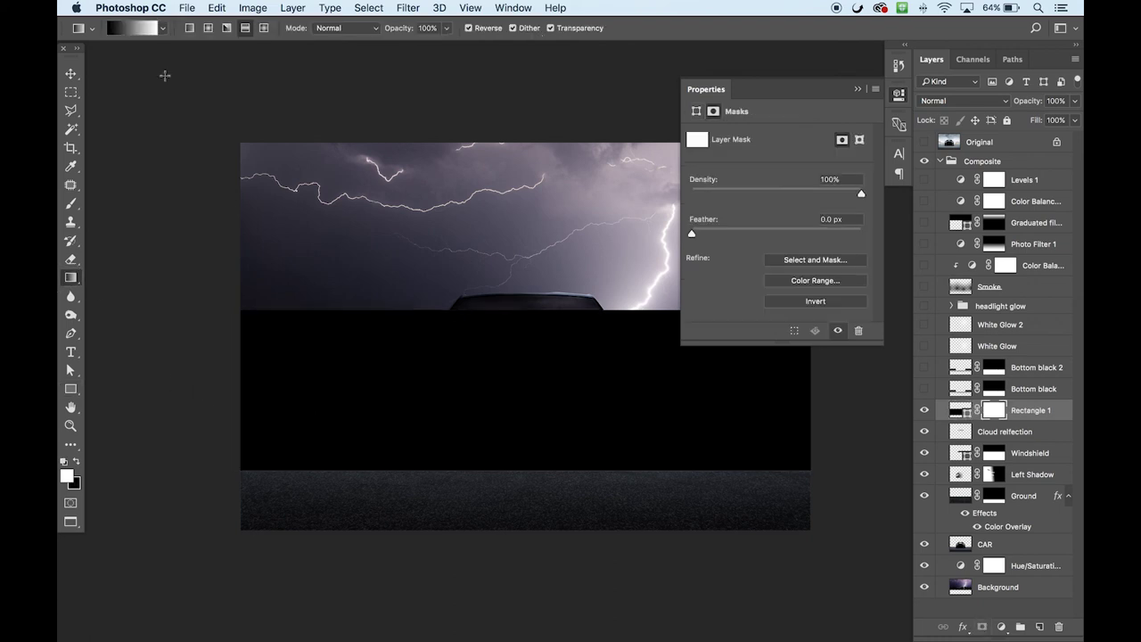
left_click(244, 29)
left_click_drag(477, 391, 471, 313)
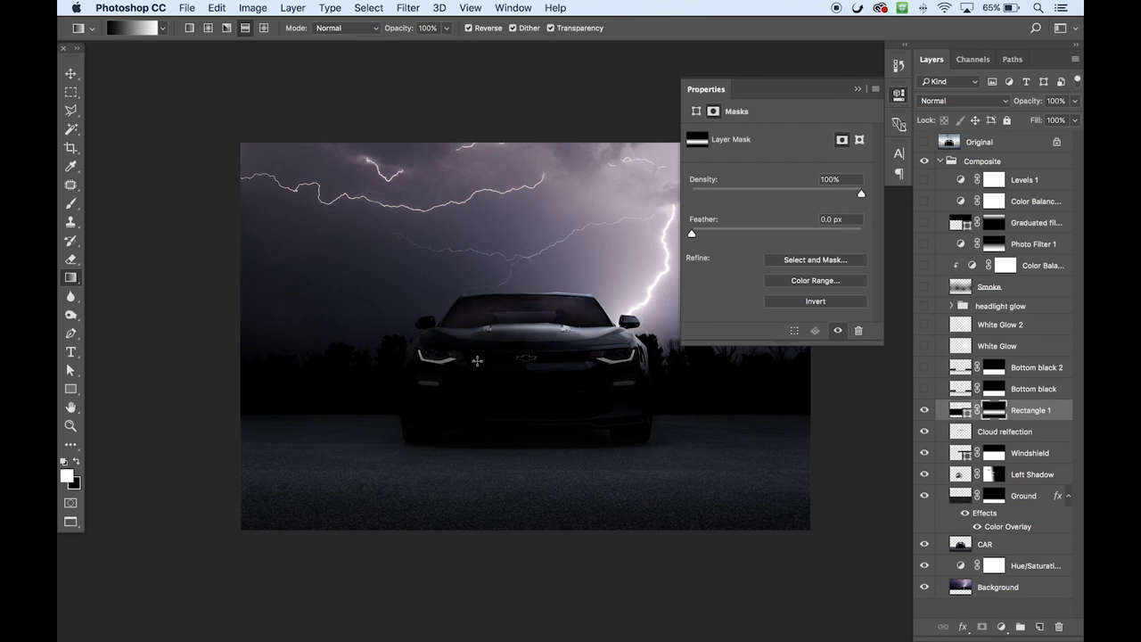
left_click_drag(476, 391, 477, 342)
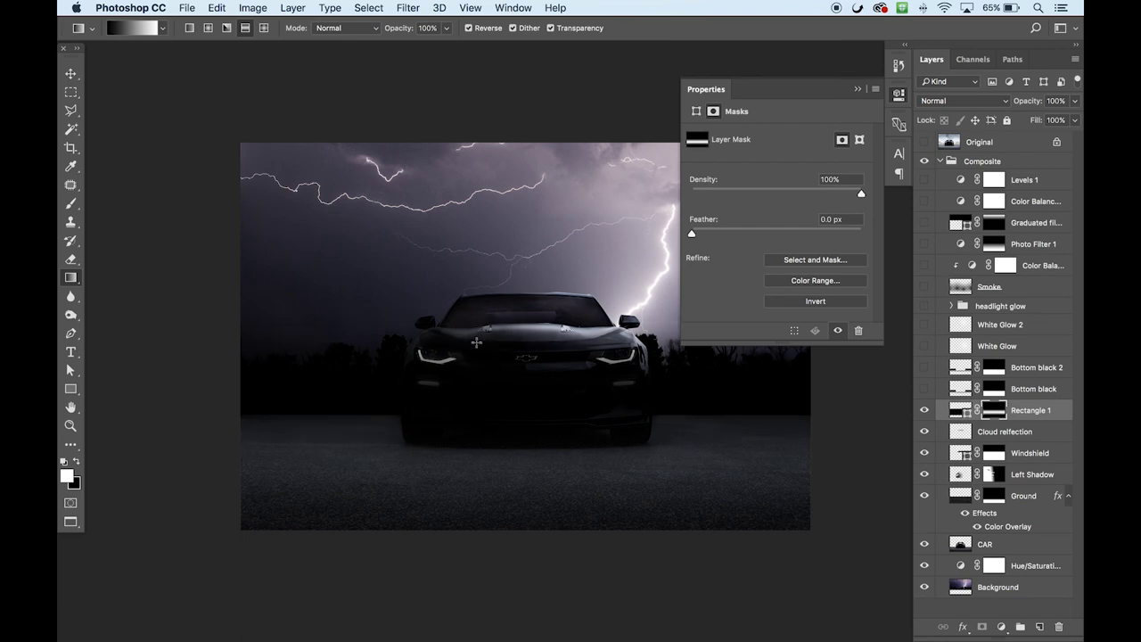
left_click(956, 410)
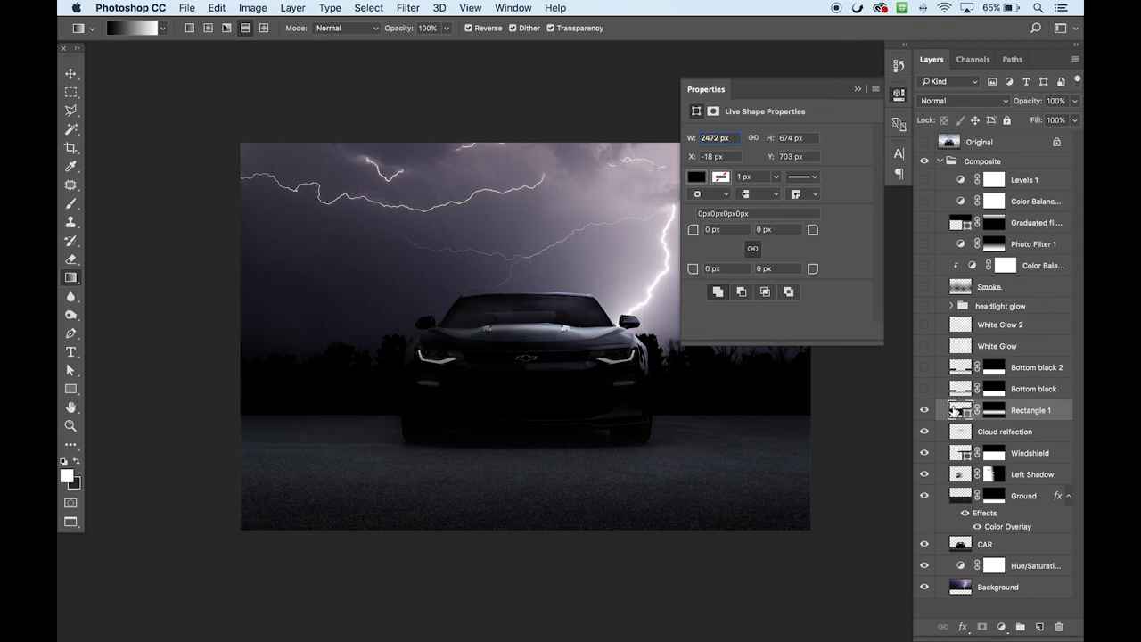
double_click(705, 89)
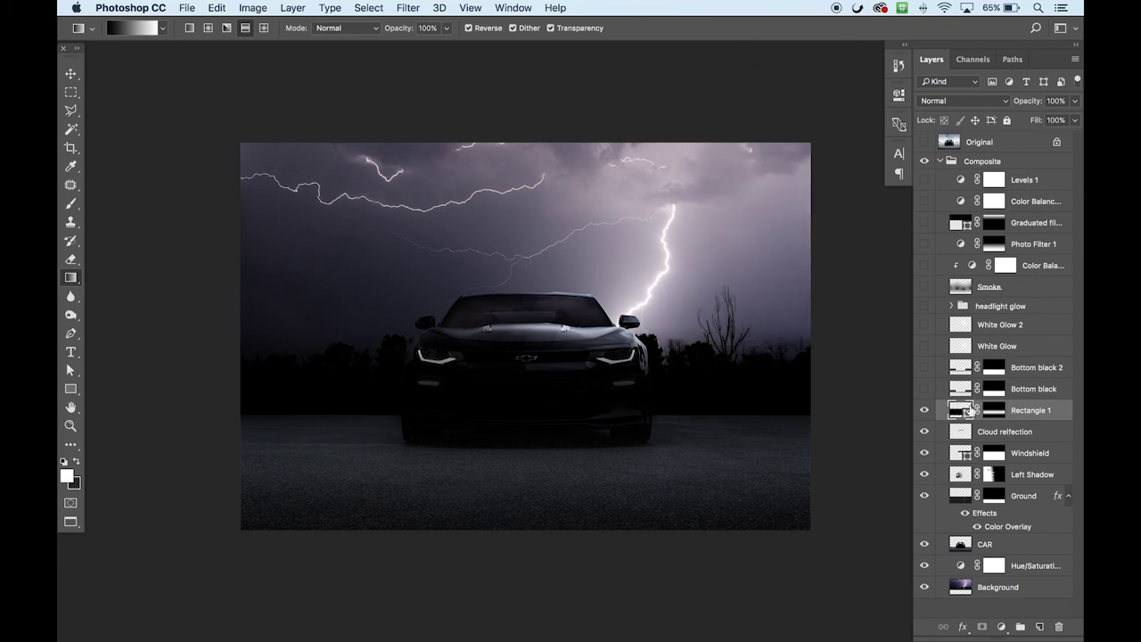
mouse_move(956, 412)
left_mouse_down()
mouse_move(980, 424)
mouse_move(1006, 577)
mouse_move(958, 545)
mouse_move(962, 407)
left_mouse_up()
Paint black with the 75 px brush on the Rectangle 1 mask to reveal the car's grille and adjacent fog light
key("super+equal")
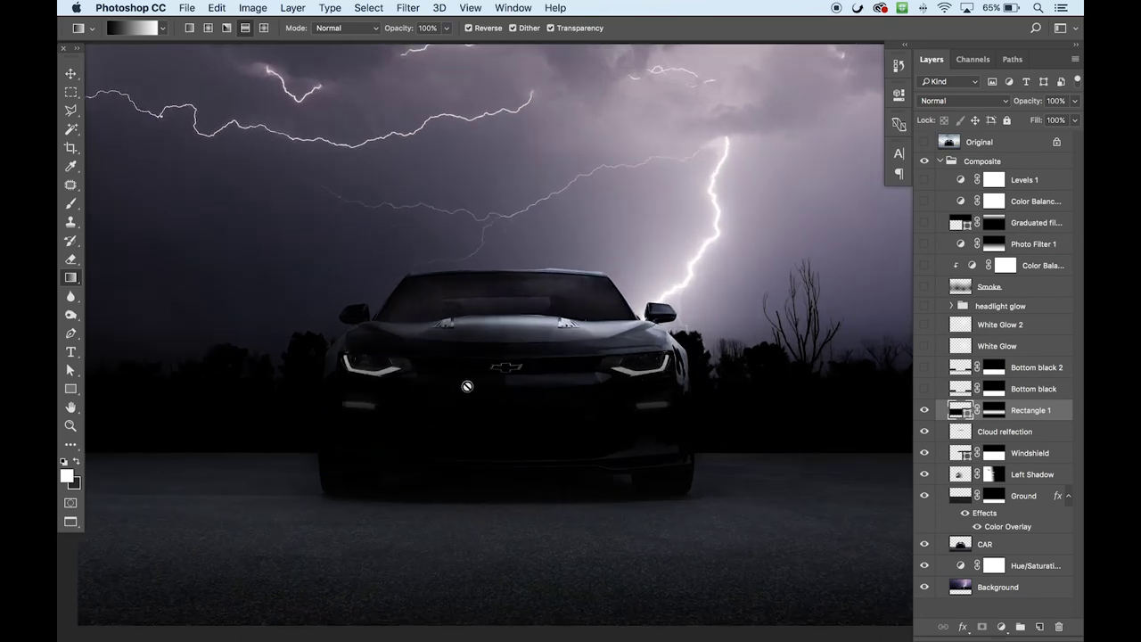
left_click(990, 412)
left_click(73, 206)
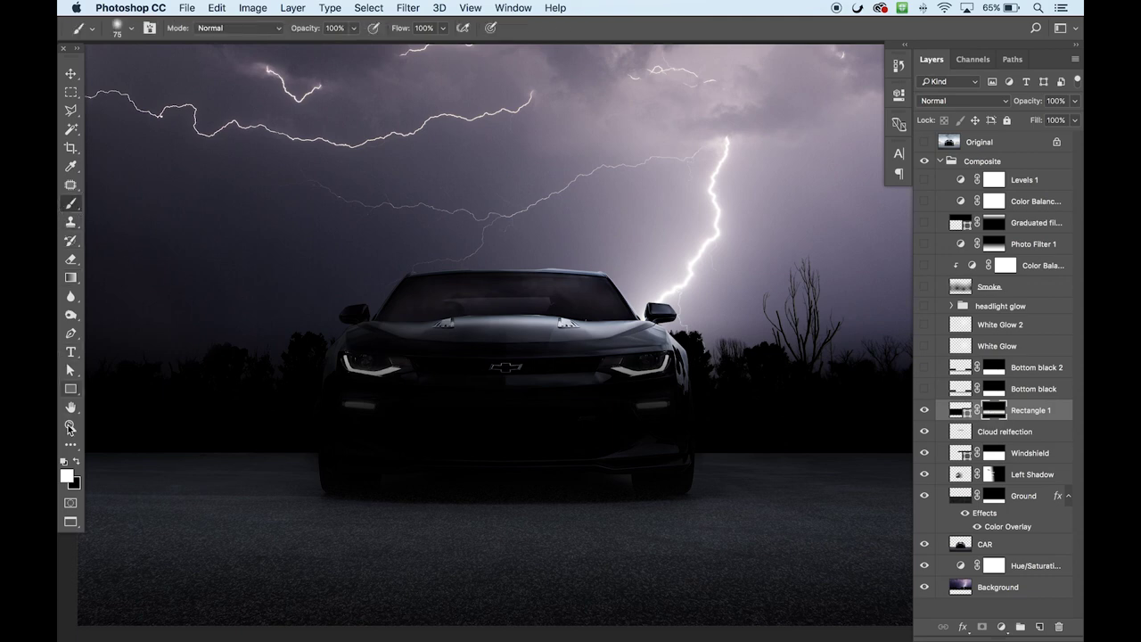
left_click(76, 462)
mouse_move(509, 379)
left_mouse_down()
mouse_move(563, 380)
mouse_move(558, 407)
mouse_move(640, 406)
mouse_move(650, 385)
left_mouse_up()
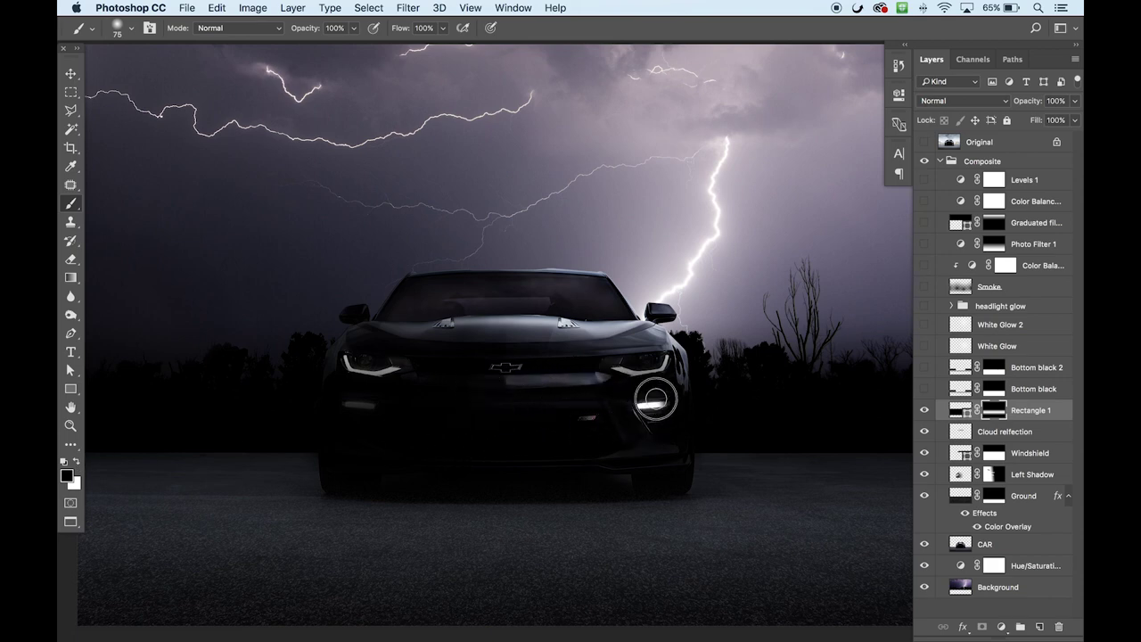
Set the brush size to 111 px and paint black on the Rectangle 1 mask over the headlights, fog lights and grille
right_click(544, 417)
left_click(664, 436)
type("111")
key("Return")
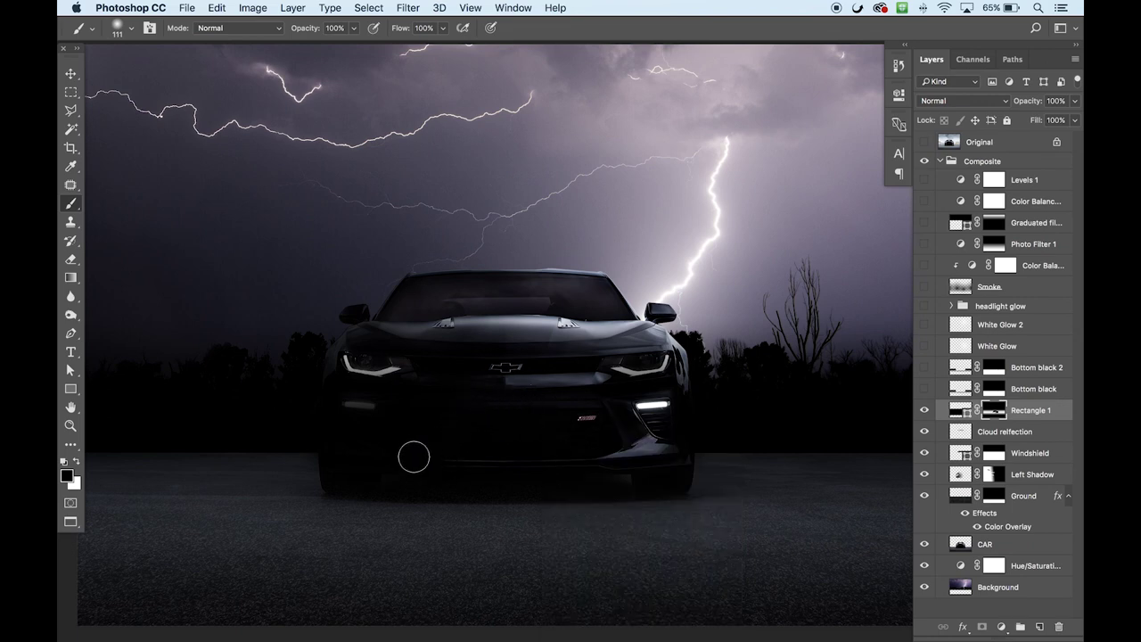
mouse_move(378, 433)
left_mouse_down()
mouse_move(356, 434)
mouse_move(346, 417)
mouse_move(397, 368)
left_mouse_up()
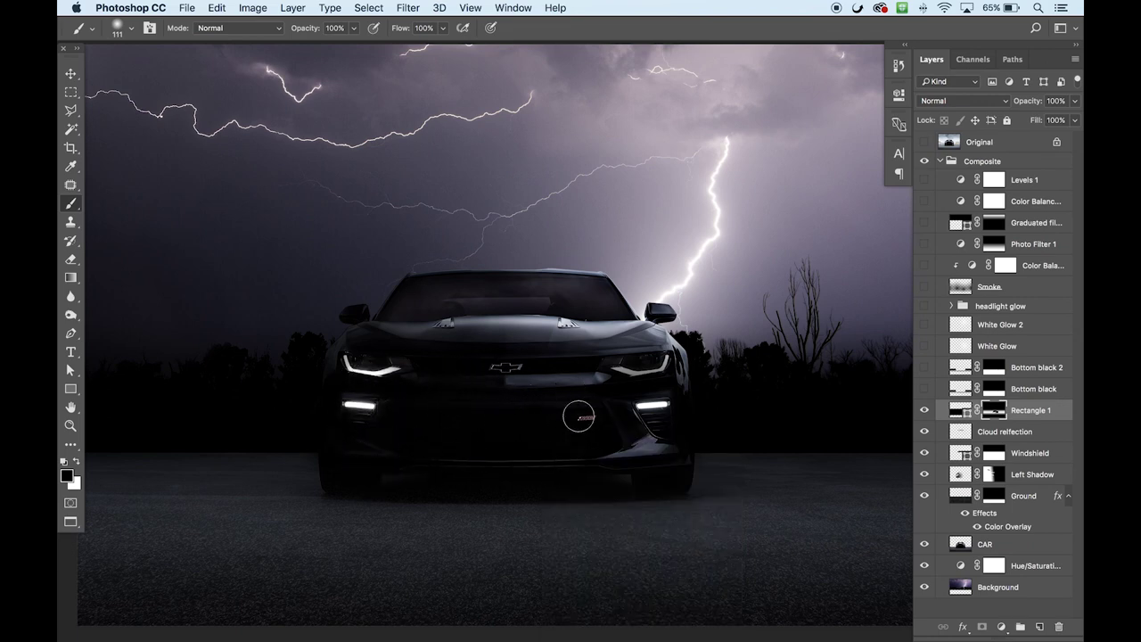
left_click_drag(662, 373, 613, 372)
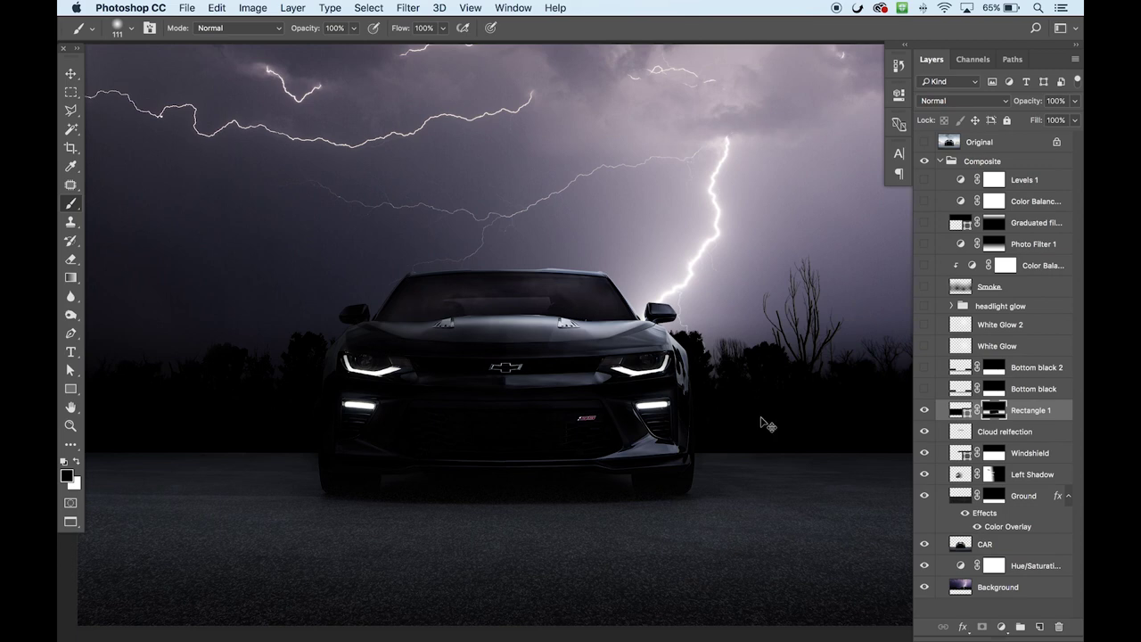
Duplicate the Rectangle 1 layer to deepen the dark band across the car's lower body
key("super+minus")
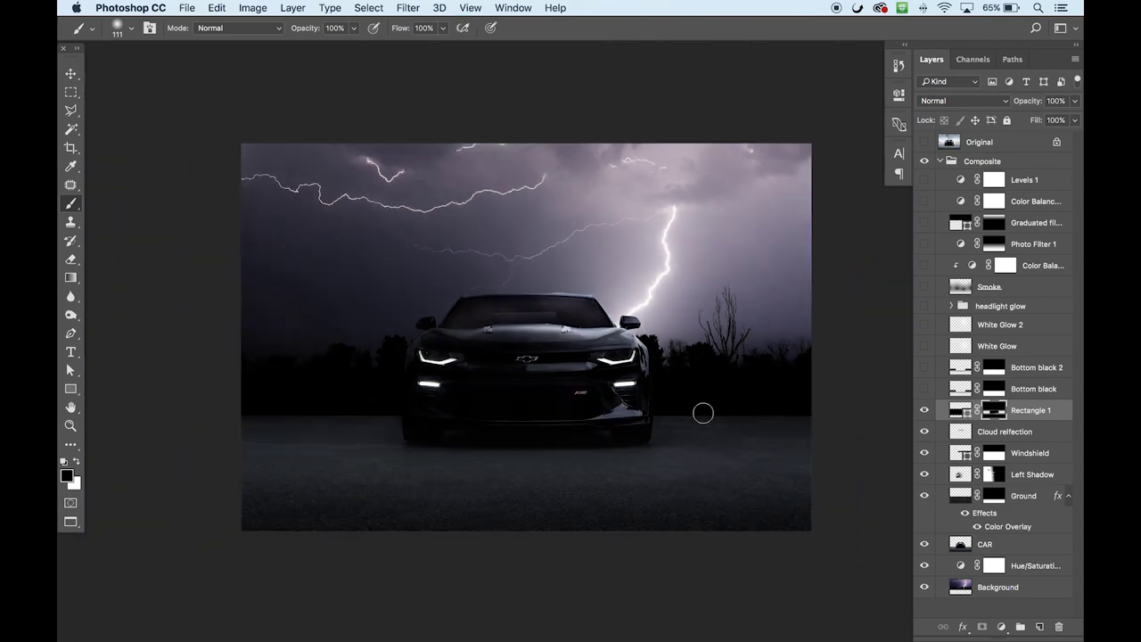
key("x")
mouse_move(959, 413)
left_mouse_down()
mouse_move(1025, 615)
mouse_move(998, 624)
mouse_move(1008, 571)
mouse_move(959, 412)
left_mouse_up()
double_click(960, 410)
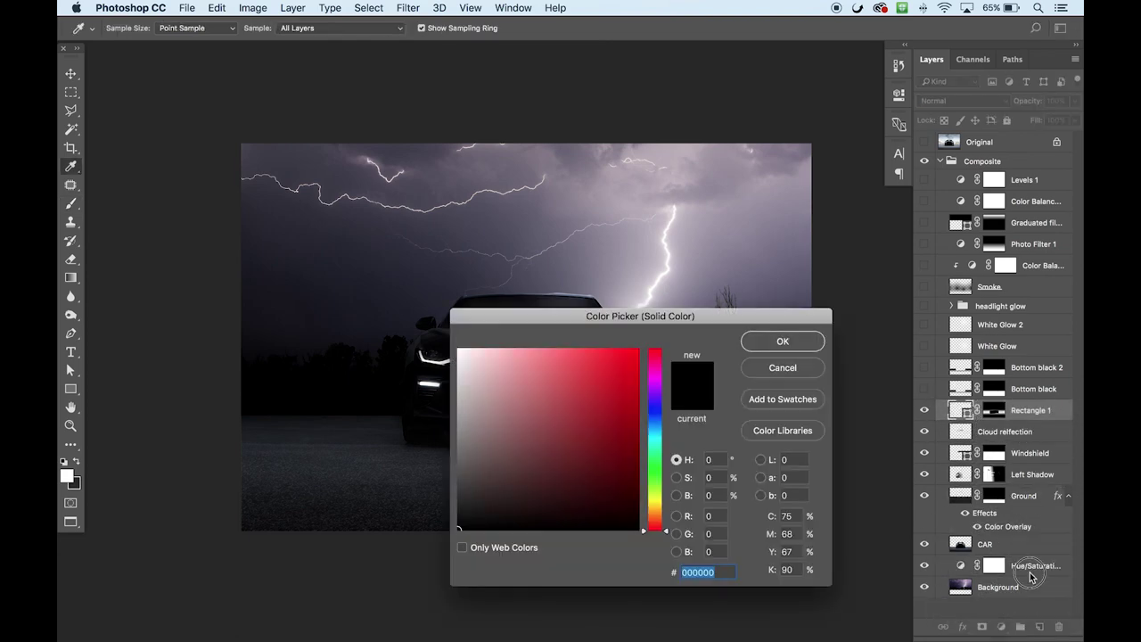
key("Escape")
left_click_drag(959, 412, 1042, 628)
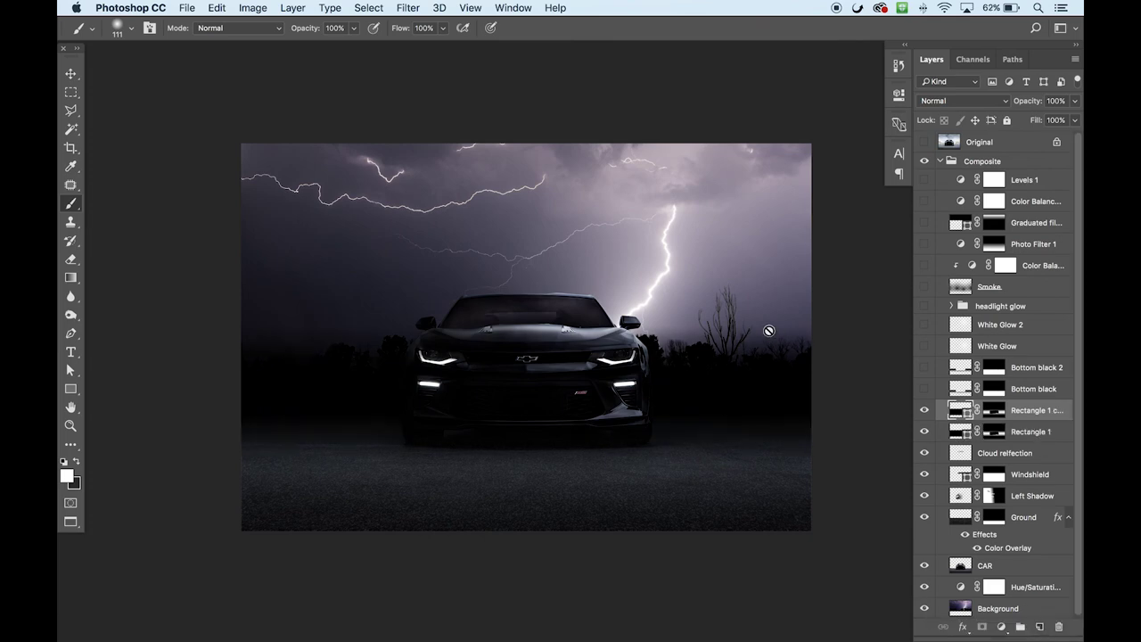
key("super+equal")
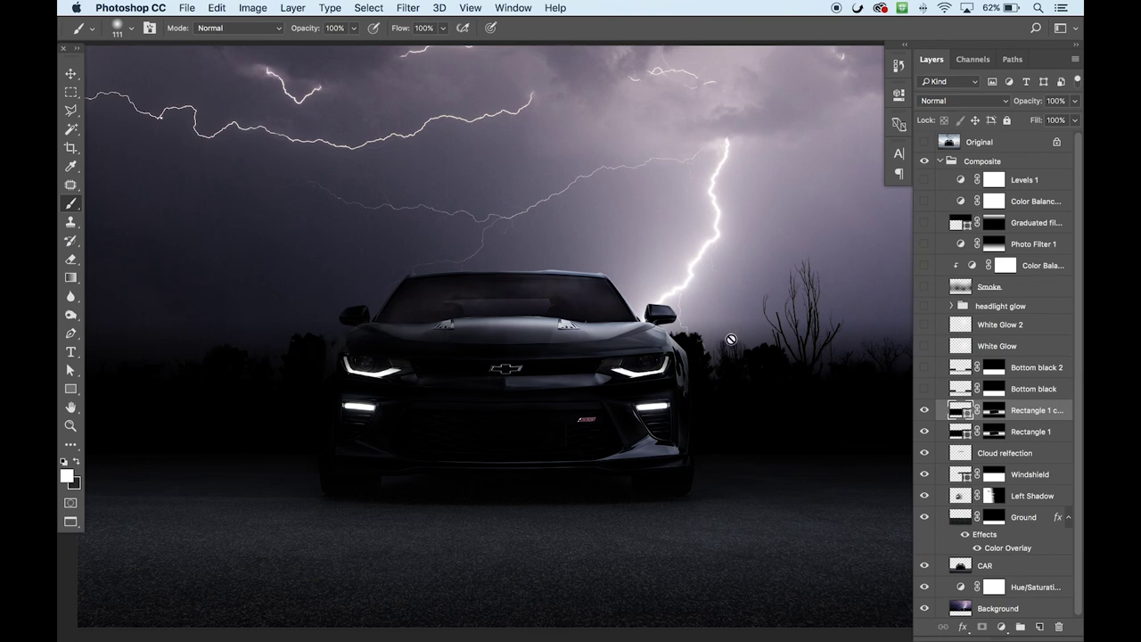
key("super+minus")
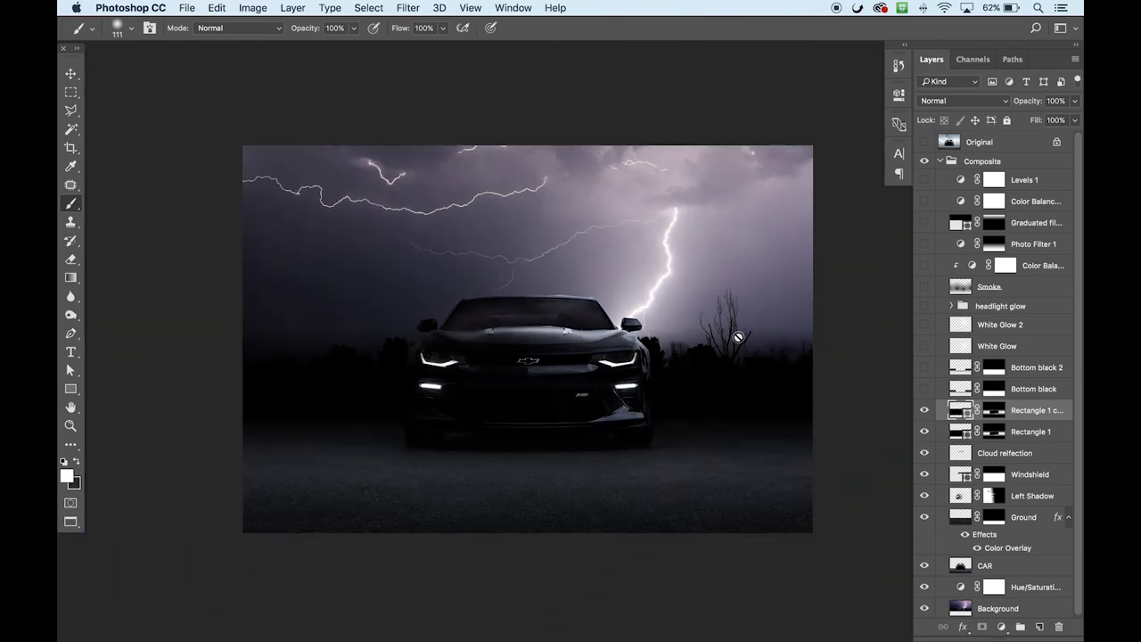
Delete both Rectangle 1 layers and show the Bottom black and Bottom black 2 layers instead
left_click(954, 435, "shift")
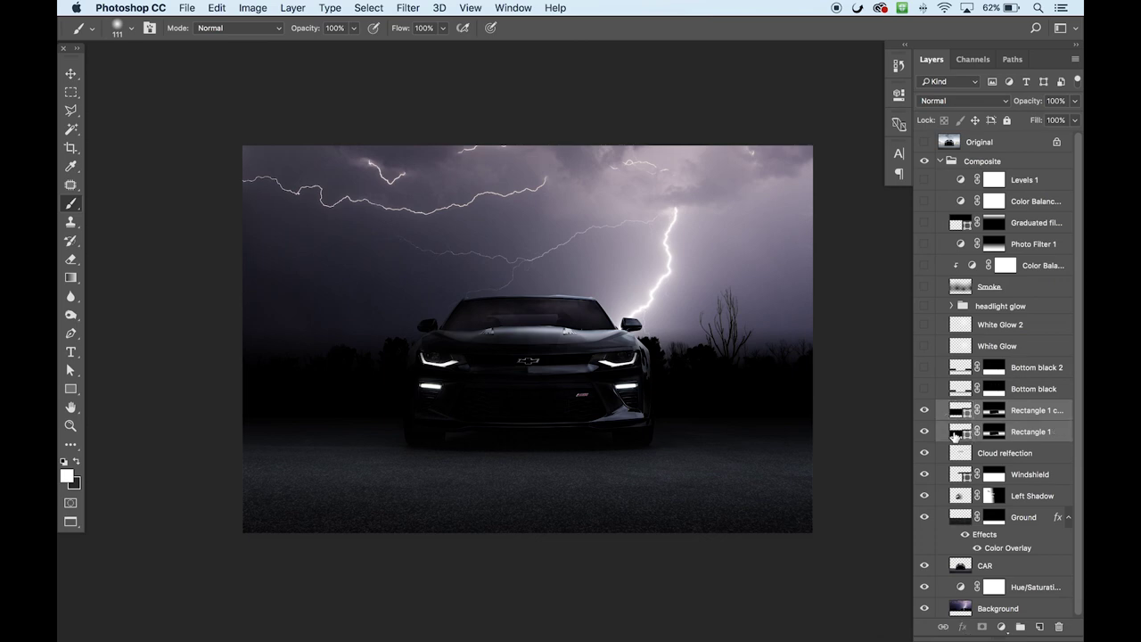
key("BackSpace")
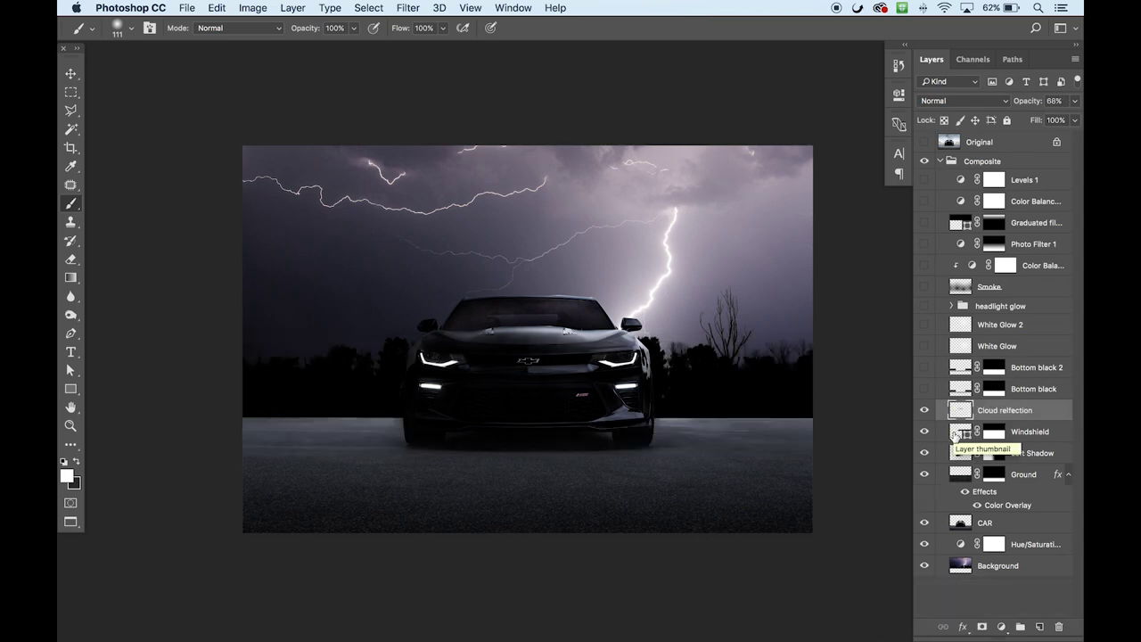
left_click(924, 390)
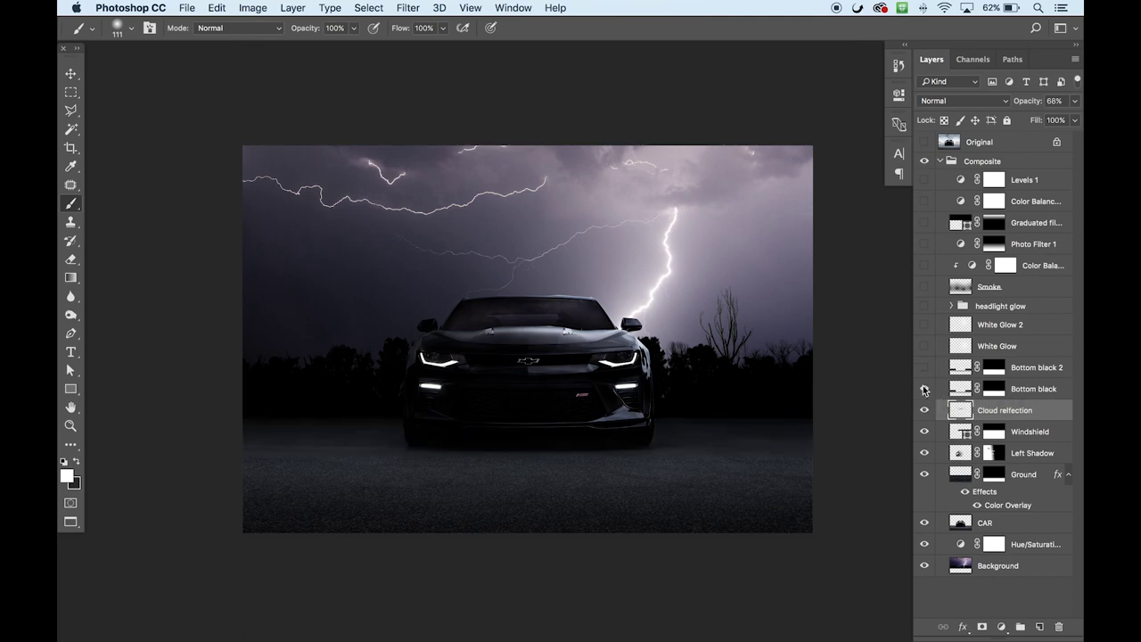
left_click(925, 367)
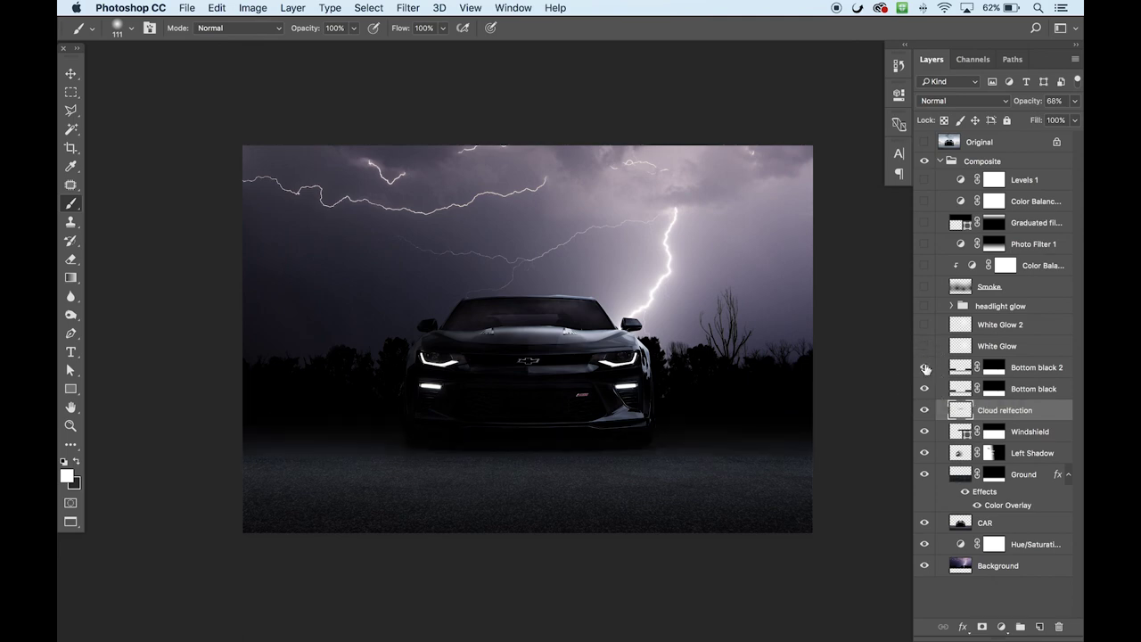
Compare the image with the White Glow and White Glow 2 layers shown and hidden
key("alt+bracketright")
key("alt+bracketright")
key("alt+bracketright")
key("alt+bracketright")
key("alt+bracketright")
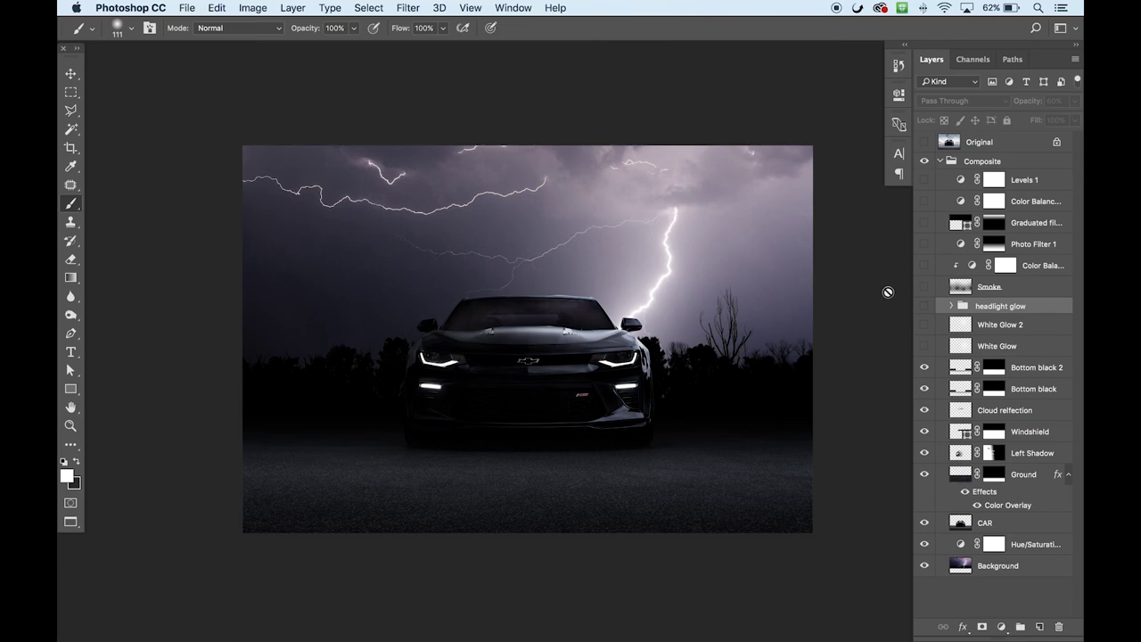
left_click(925, 350)
left_click(925, 326)
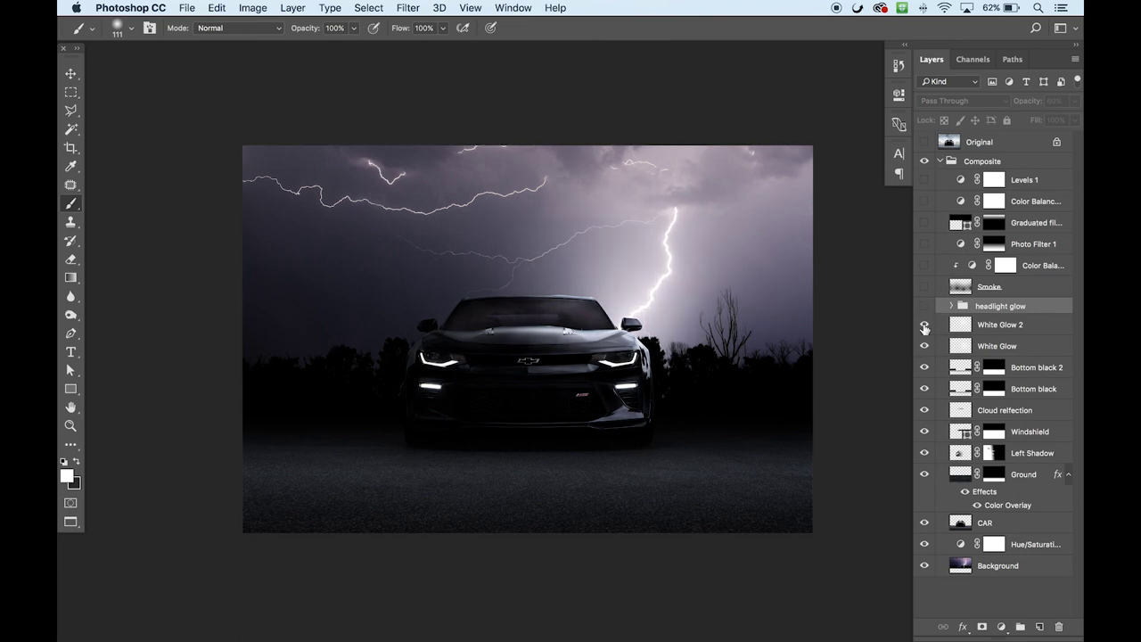
left_click(925, 327)
left_click(924, 346)
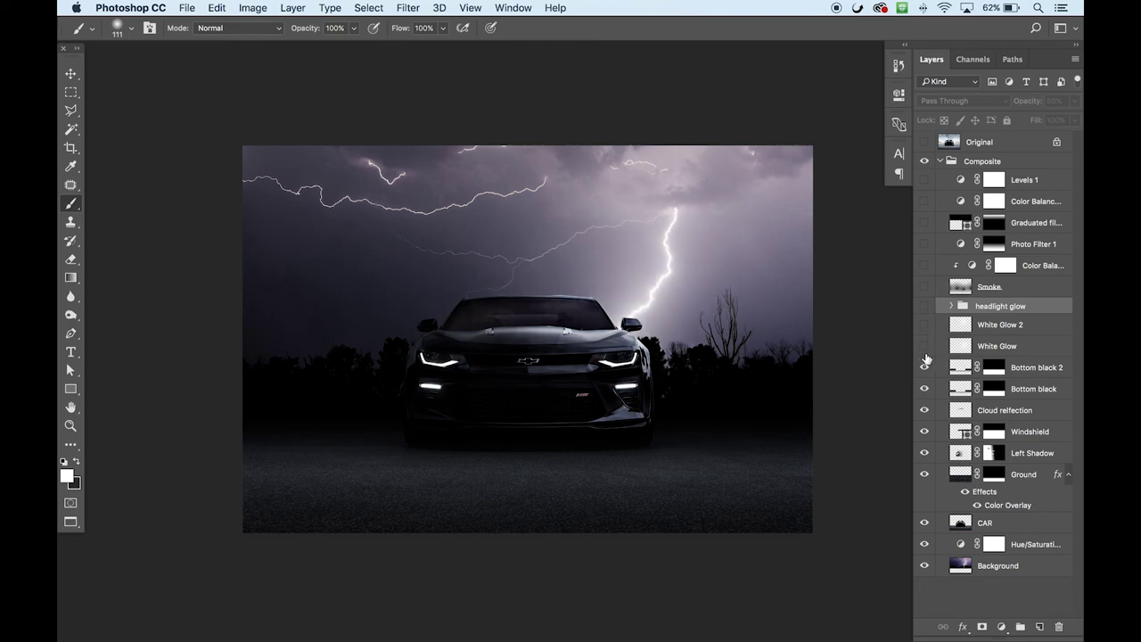
left_click(925, 347)
left_click(924, 347)
Draw a circle shape about 390 px across, fill it white, and shift it slightly towards the base of the lightning bolt
left_click(71, 387)
left_click(125, 415)
left_click_drag(561, 258, 666, 358)
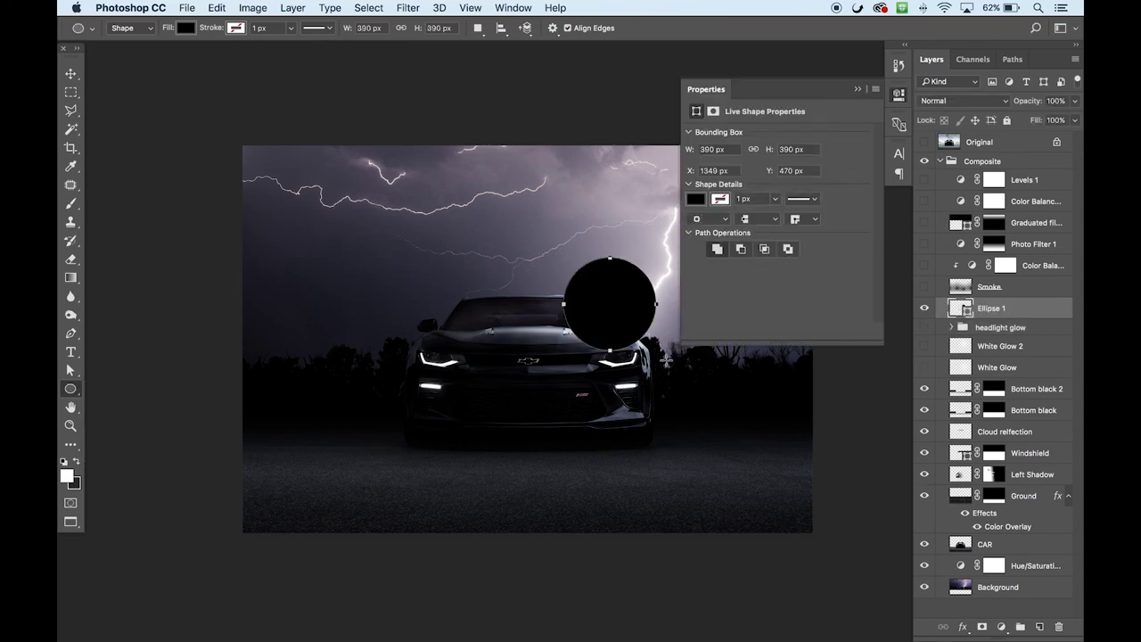
left_click(697, 200)
left_click(714, 273)
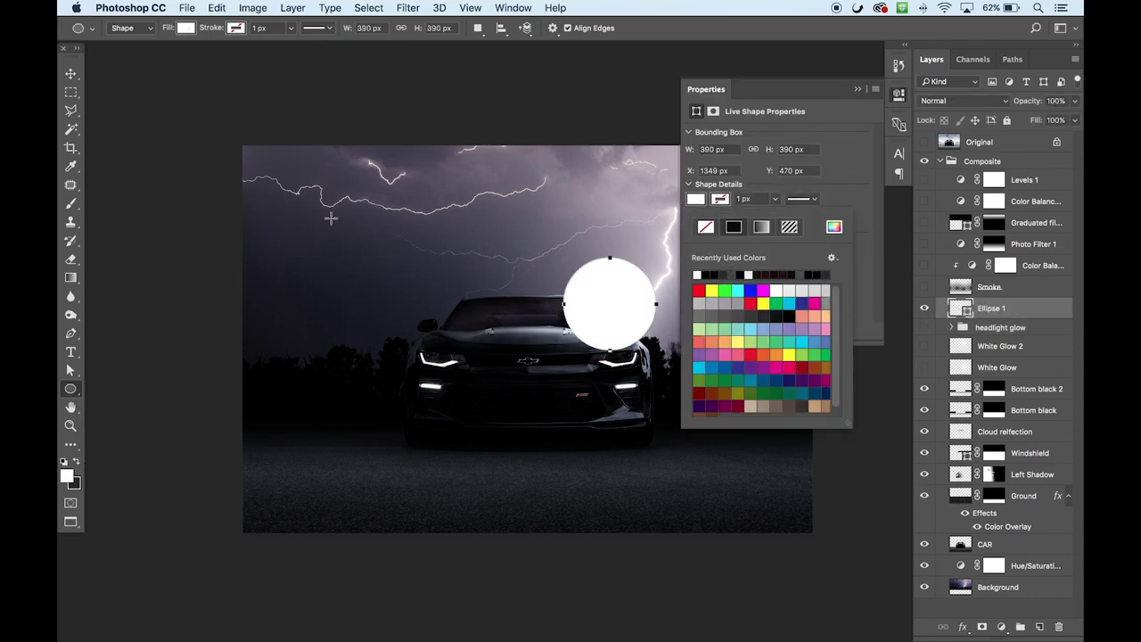
left_click(70, 73)
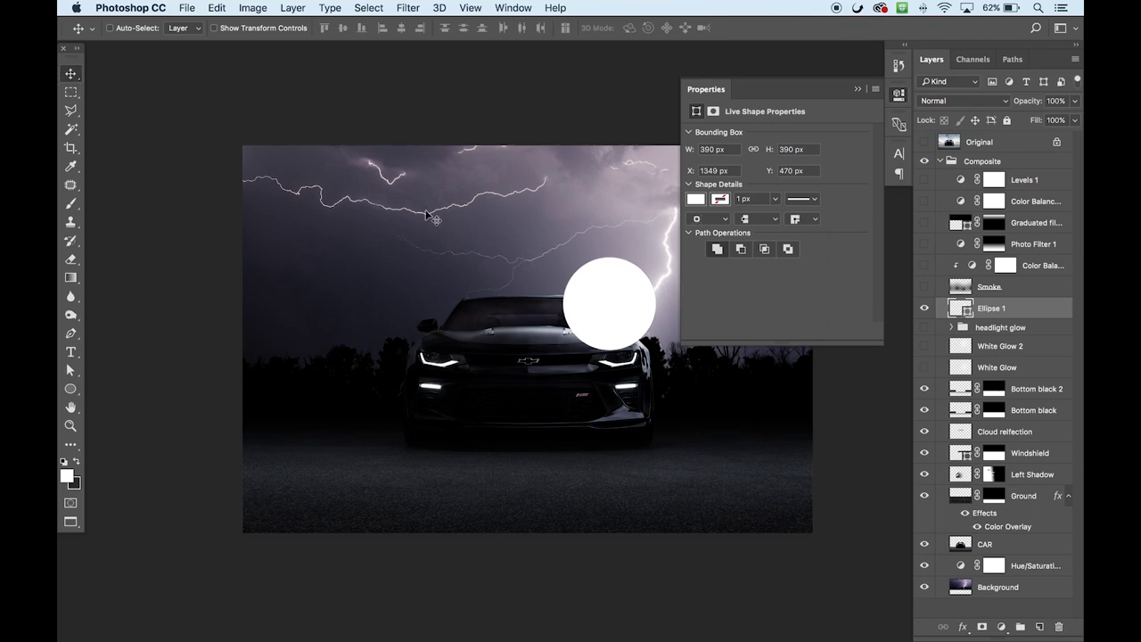
double_click(705, 87)
left_click_drag(612, 311, 625, 311)
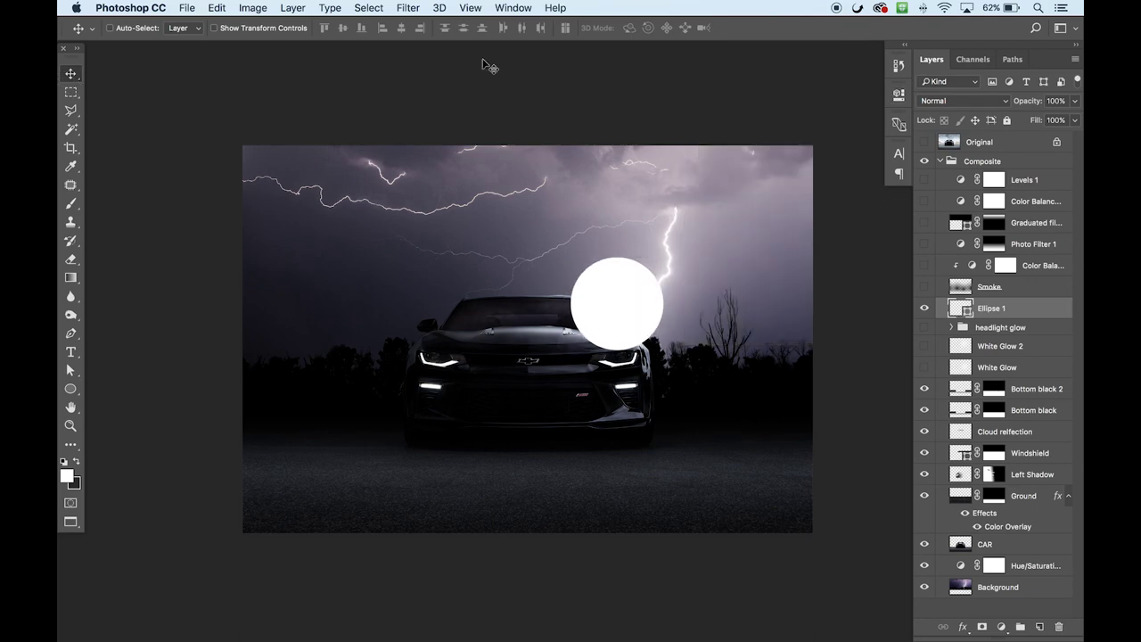
Rasterize the Ellipse 1 shape layer so it can be blurred
left_click(409, 7)
mouse_move(457, 179)
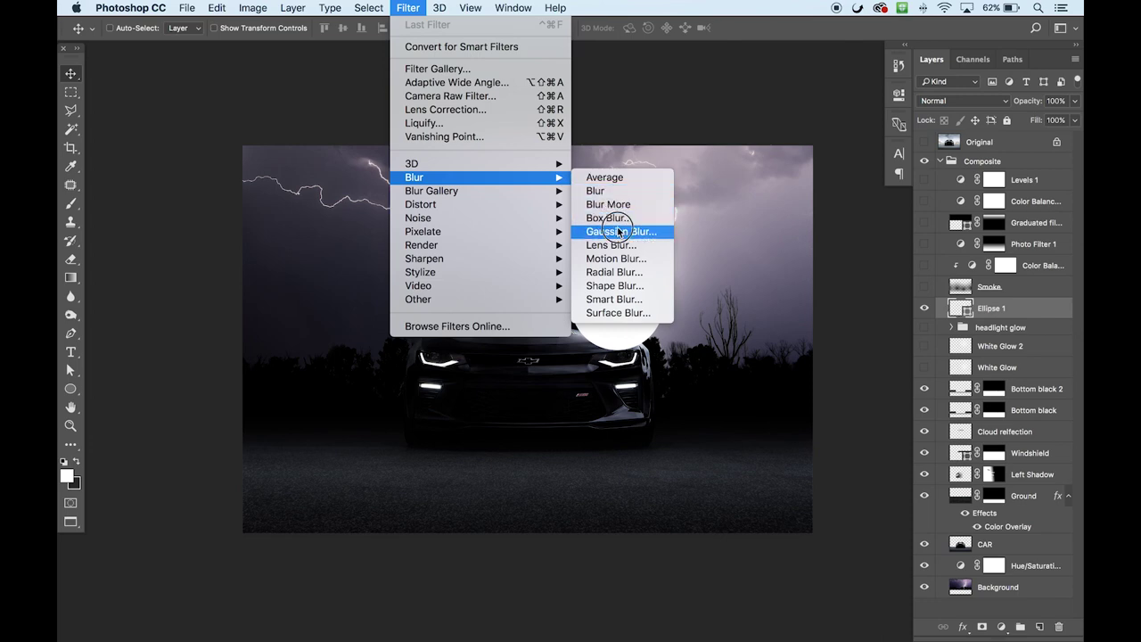
right_click(1002, 313)
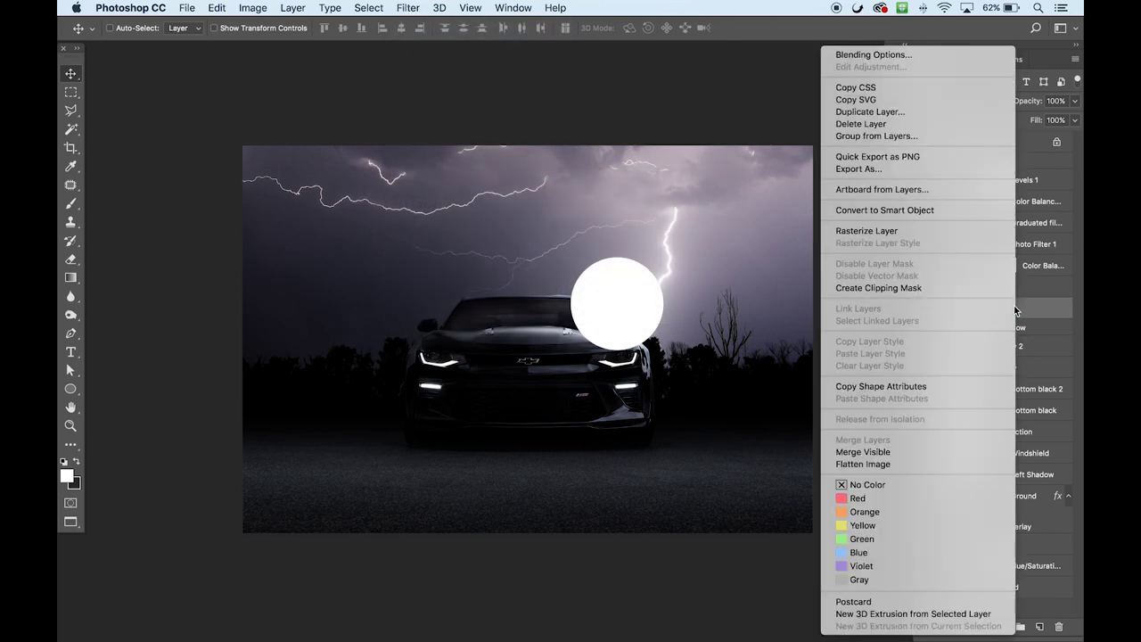
left_click(876, 230)
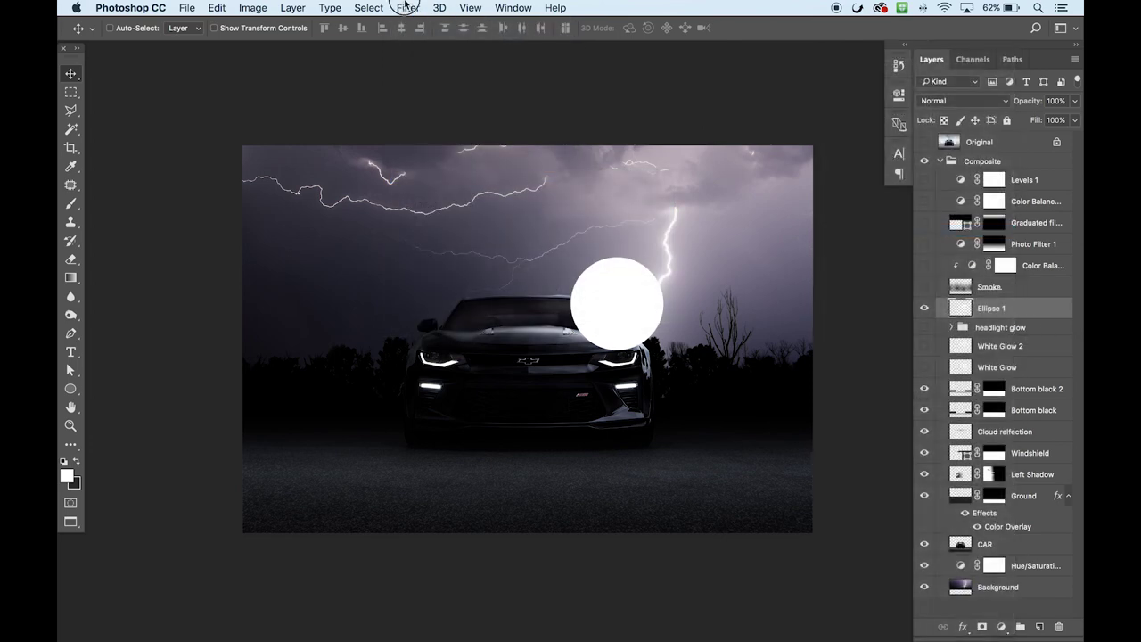
Apply a Gaussian Blur with a radius of about 141 pixels to the white circle
left_click(408, 7)
mouse_move(451, 177)
left_click(630, 230)
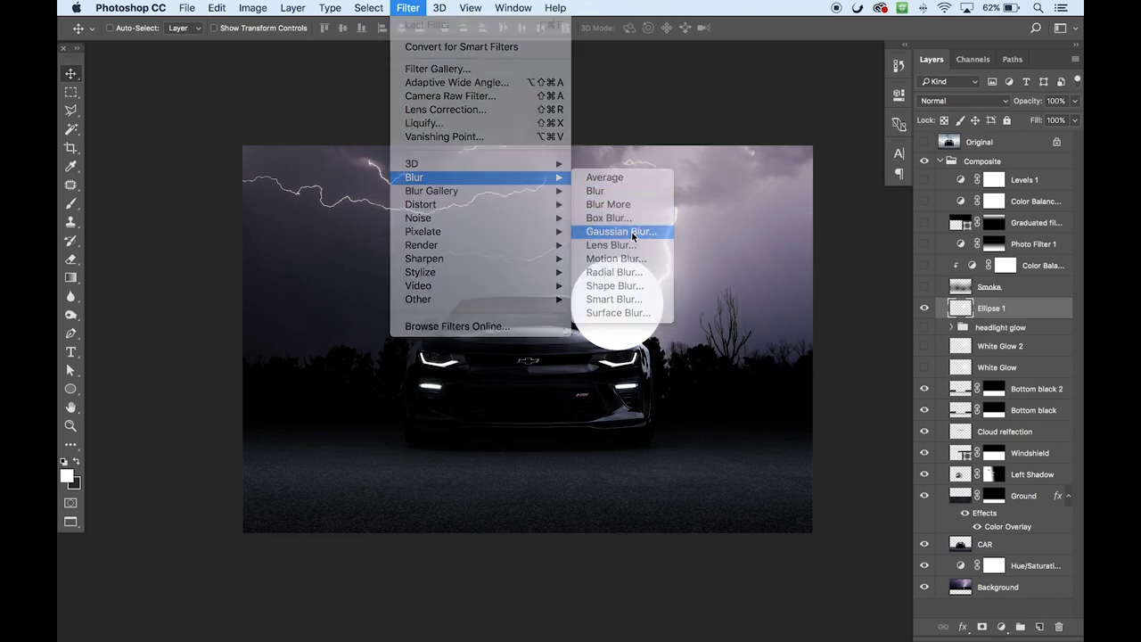
left_click_drag(530, 143, 253, 135)
left_click_drag(274, 352, 297, 355)
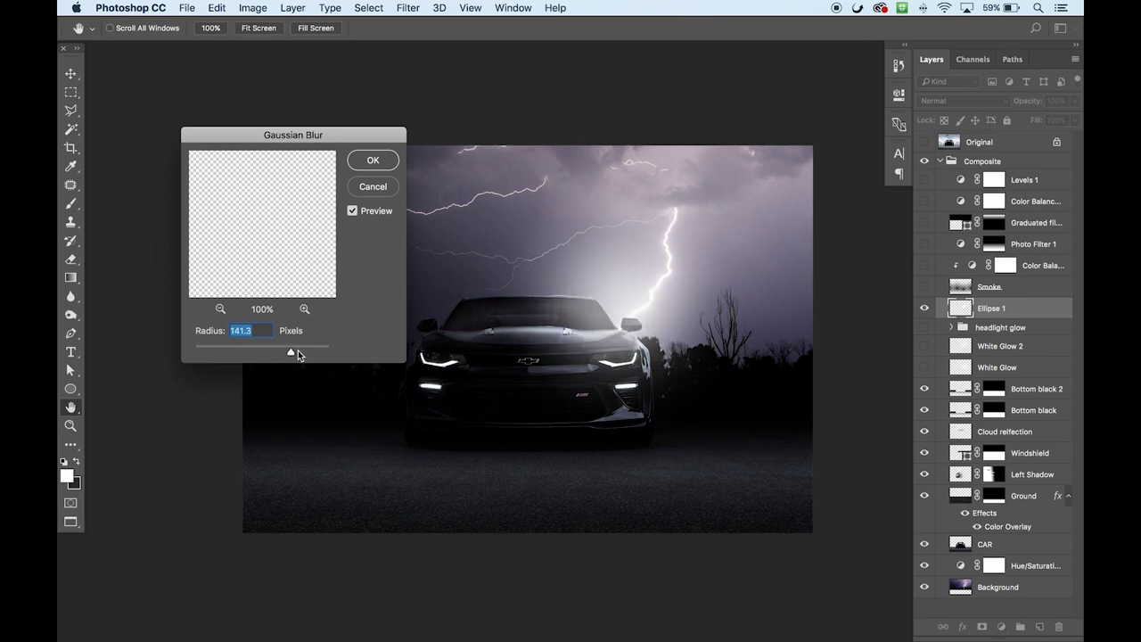
left_click_drag(291, 355, 291, 354)
left_click(372, 162)
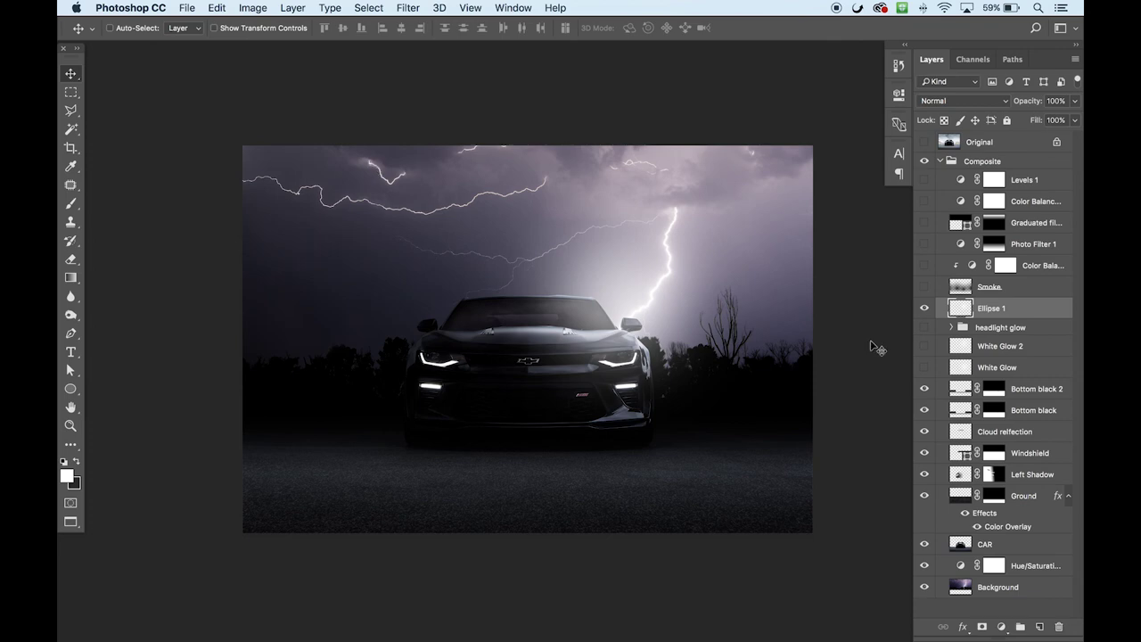
Set the blend mode of the blurred Ellipse 1 layer to Overlay
left_click(979, 371)
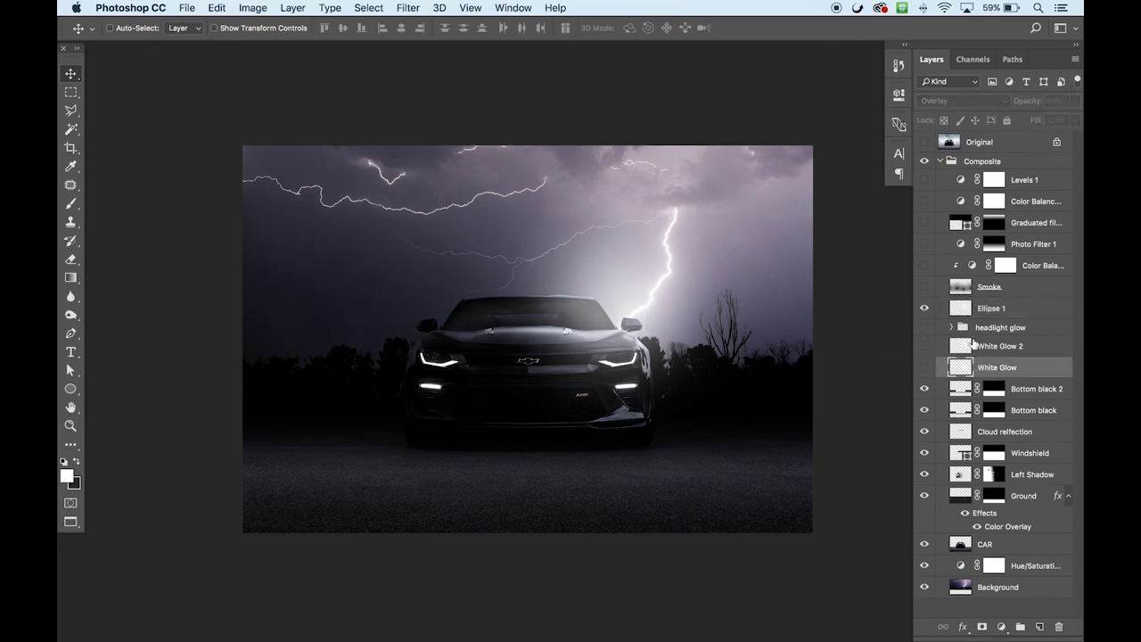
left_click(992, 309)
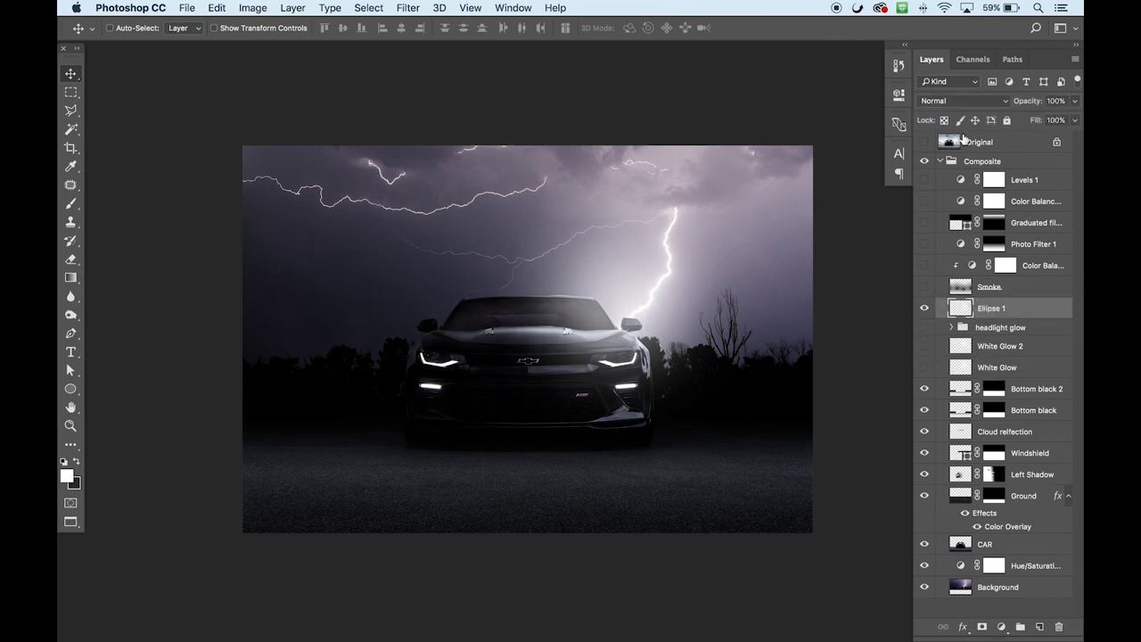
left_click(950, 102)
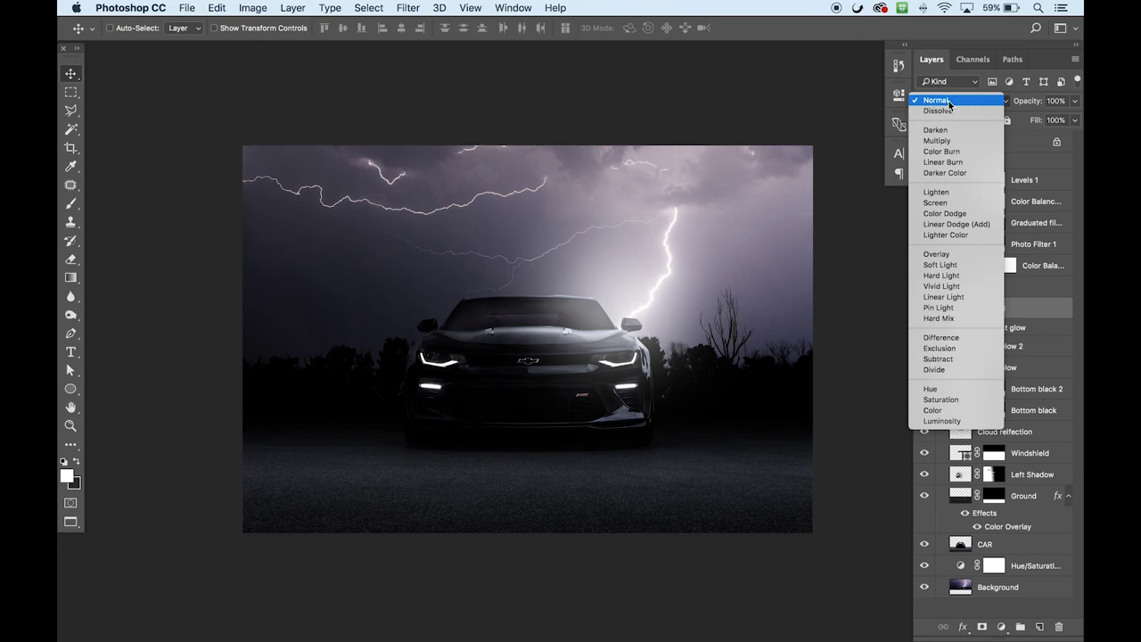
left_click(951, 256)
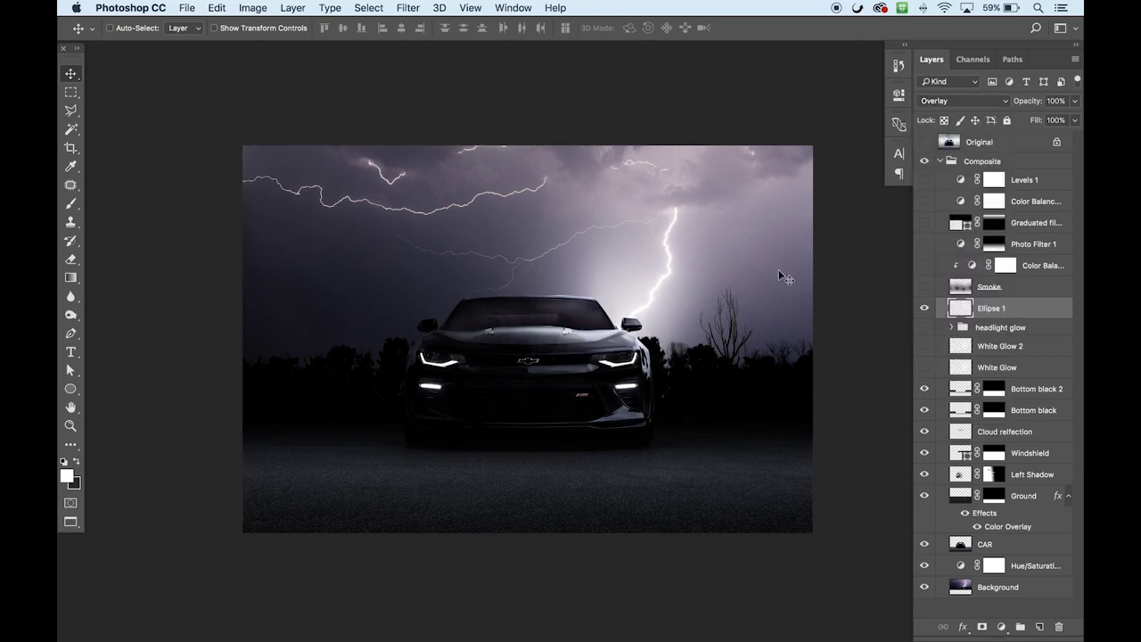
Compare the image with and without the Ellipse 1 glow and duplicate that layer to intensify the glow
left_click(924, 308)
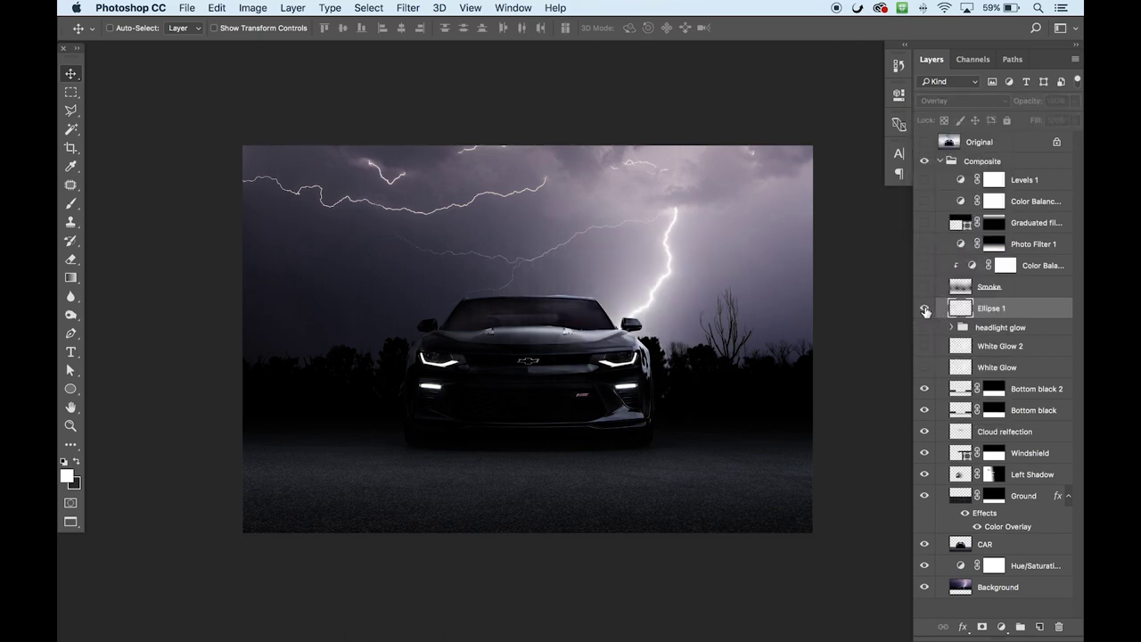
left_click(924, 308)
left_click(925, 309)
left_click(925, 308)
left_click(925, 308)
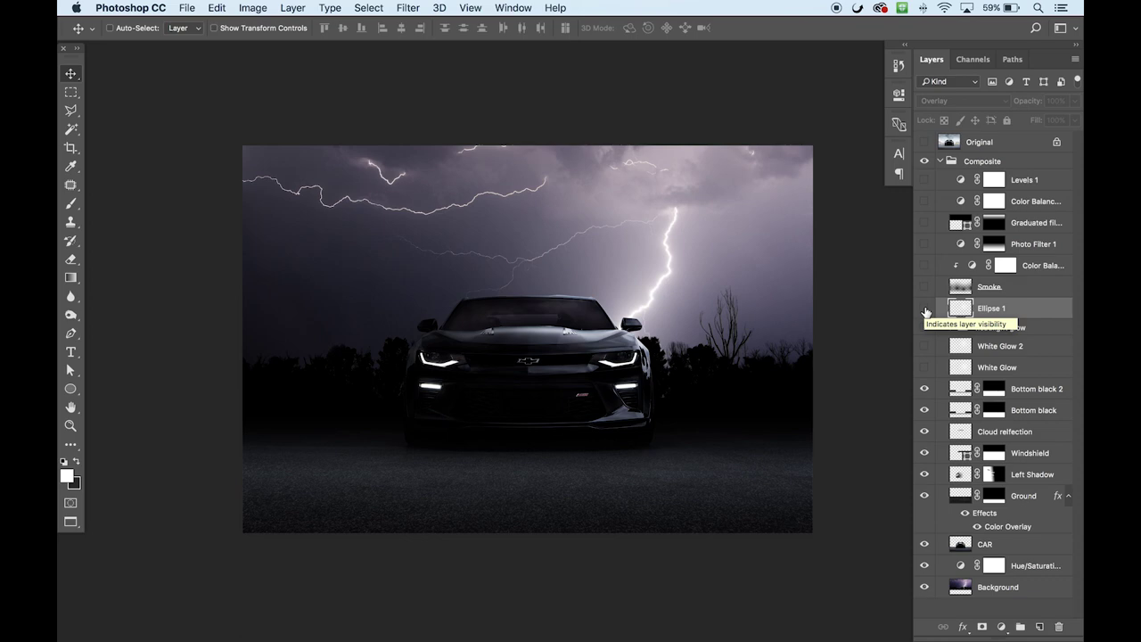
left_click(925, 308)
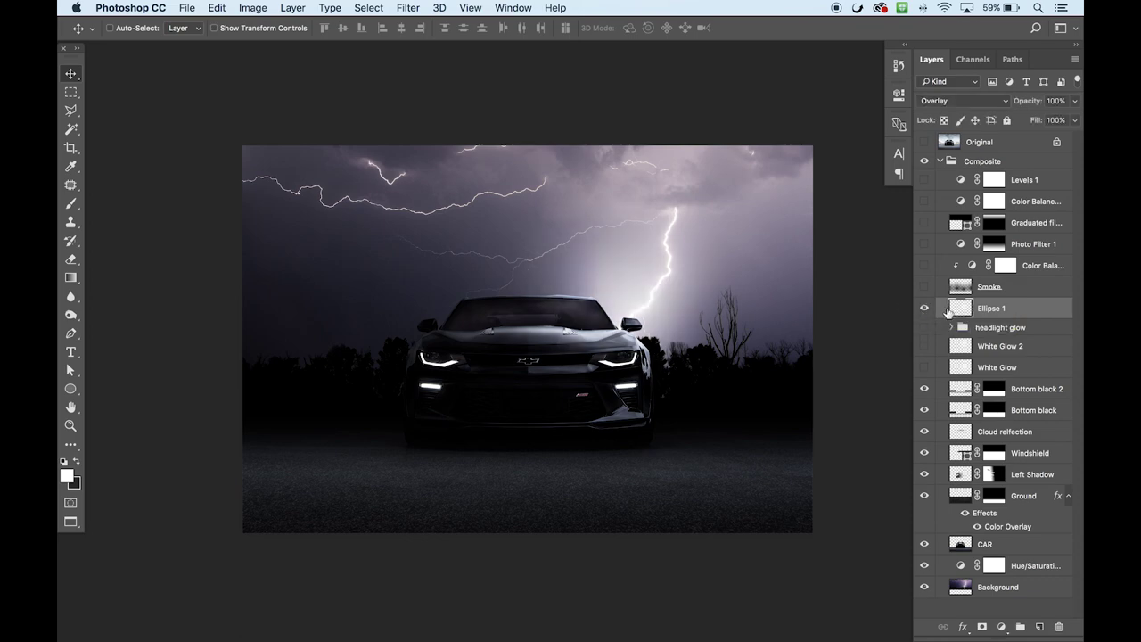
left_click_drag(953, 308, 1040, 627)
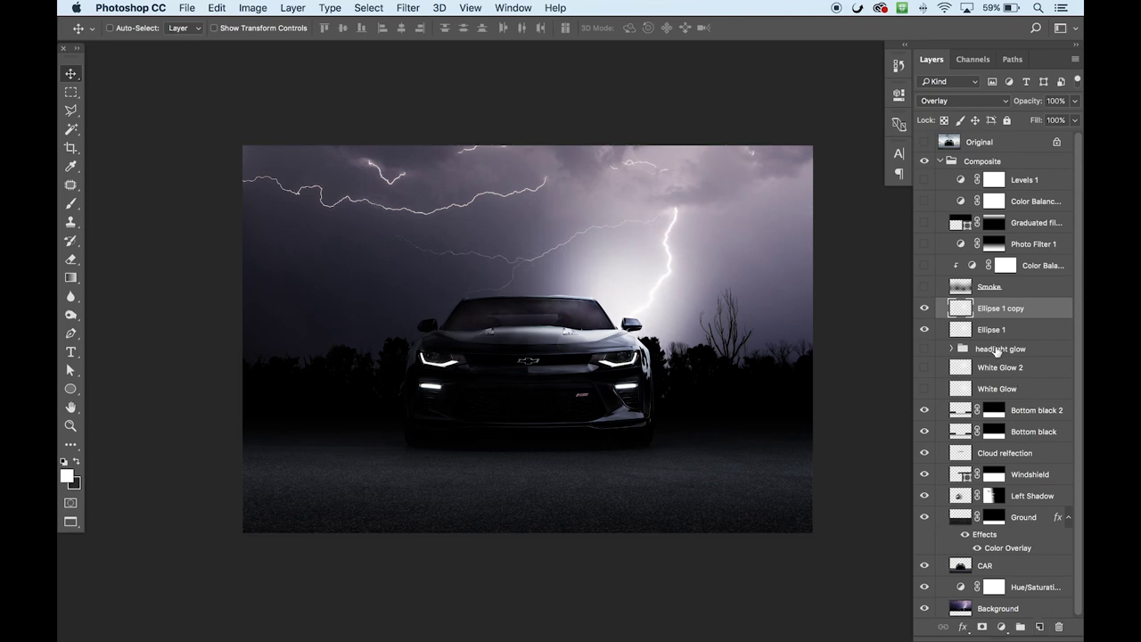
Delete both Ellipse 1 glow layers and show the White Glow and White Glow 2 layers instead
left_click(993, 334, "shift")
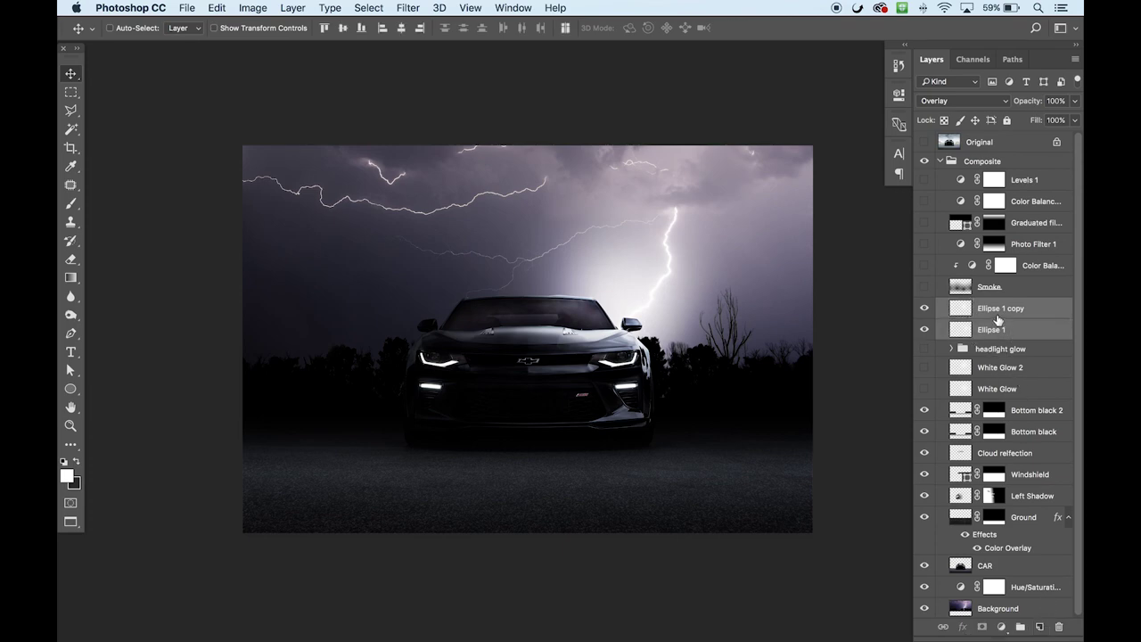
key("Delete")
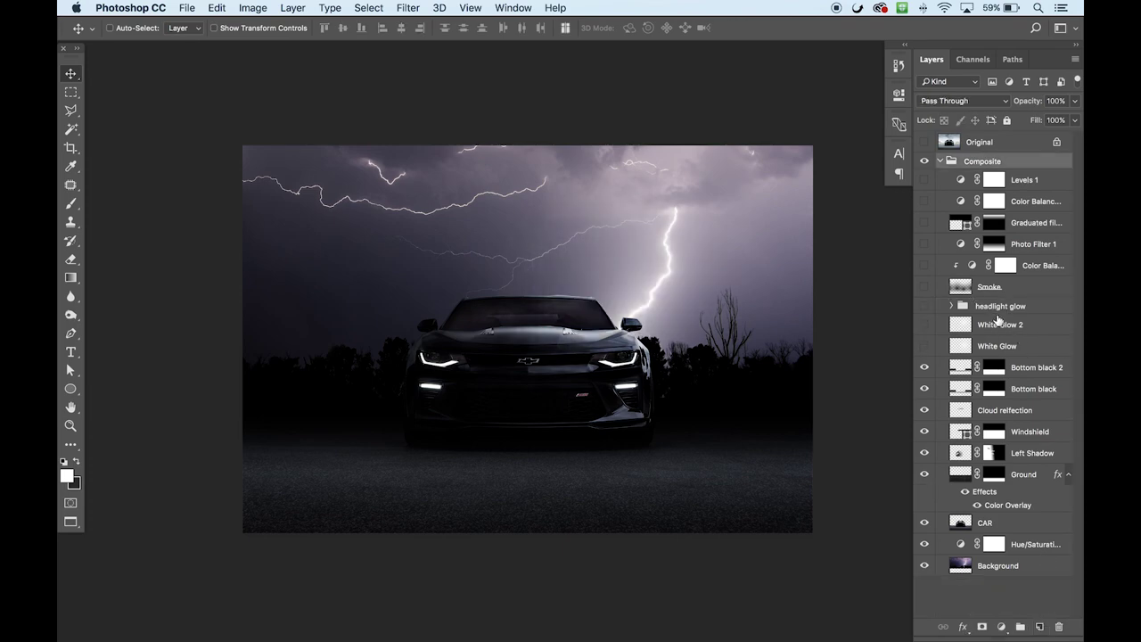
left_click_drag(925, 328, 924, 350)
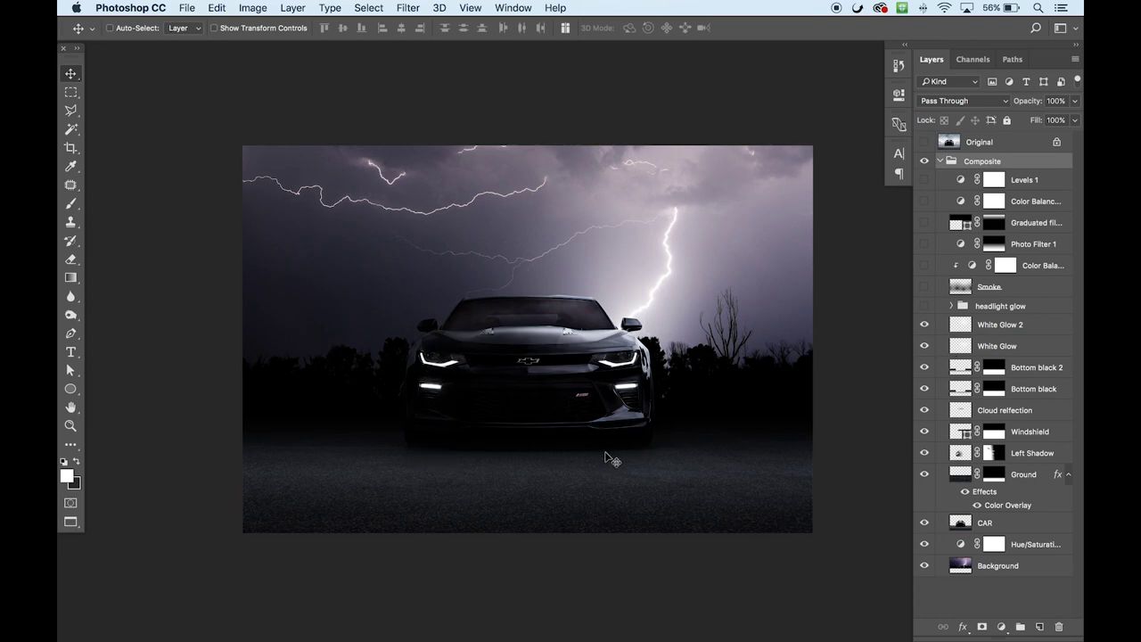
Show the headlight glow group and expand it to list its ellipse layers
left_click(923, 307)
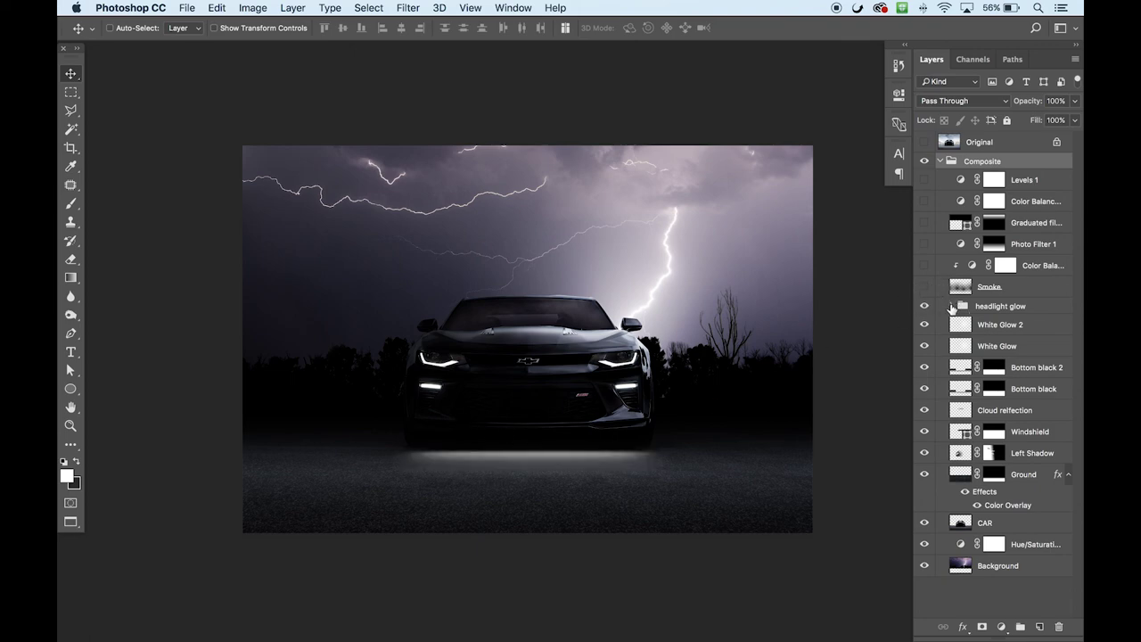
left_click(952, 307)
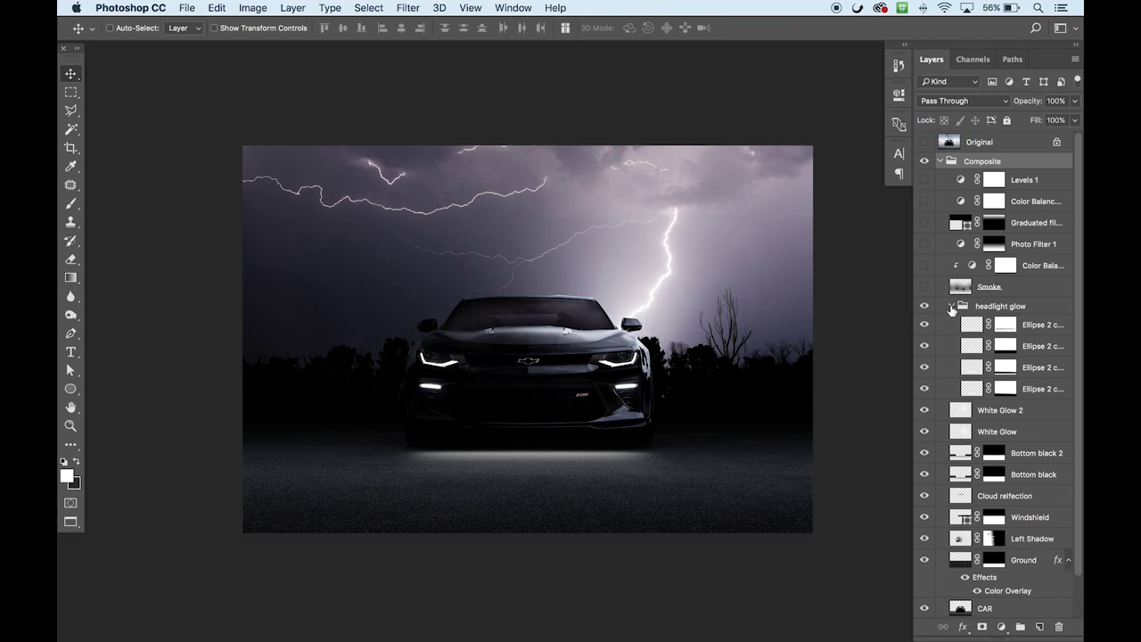
Collapse and hide the headlight glow group
left_click(952, 307)
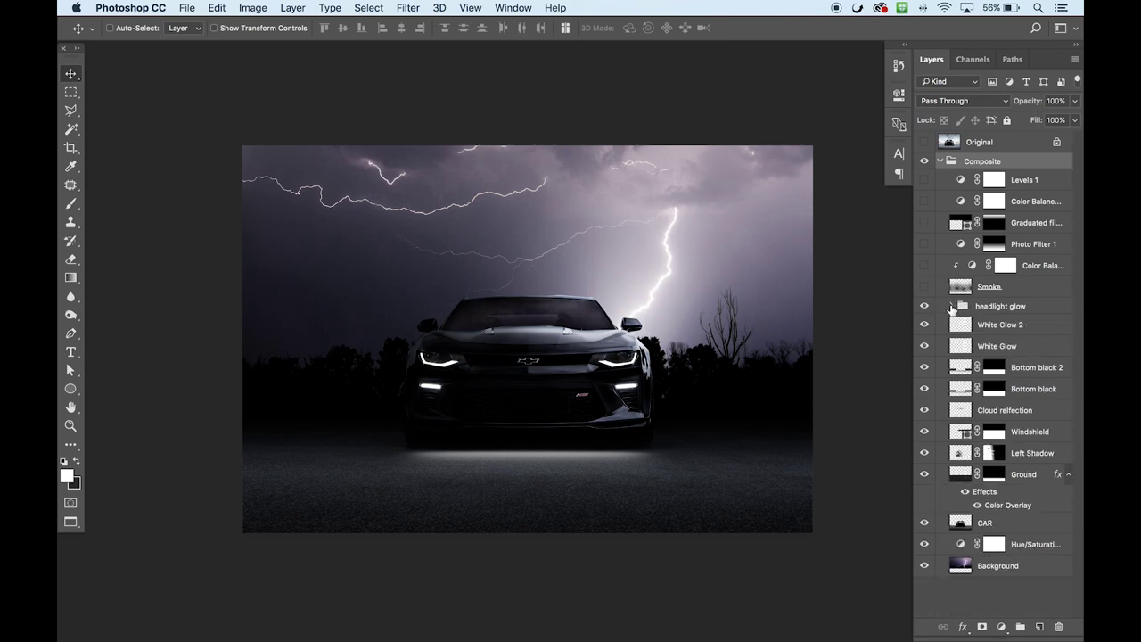
left_click(924, 308)
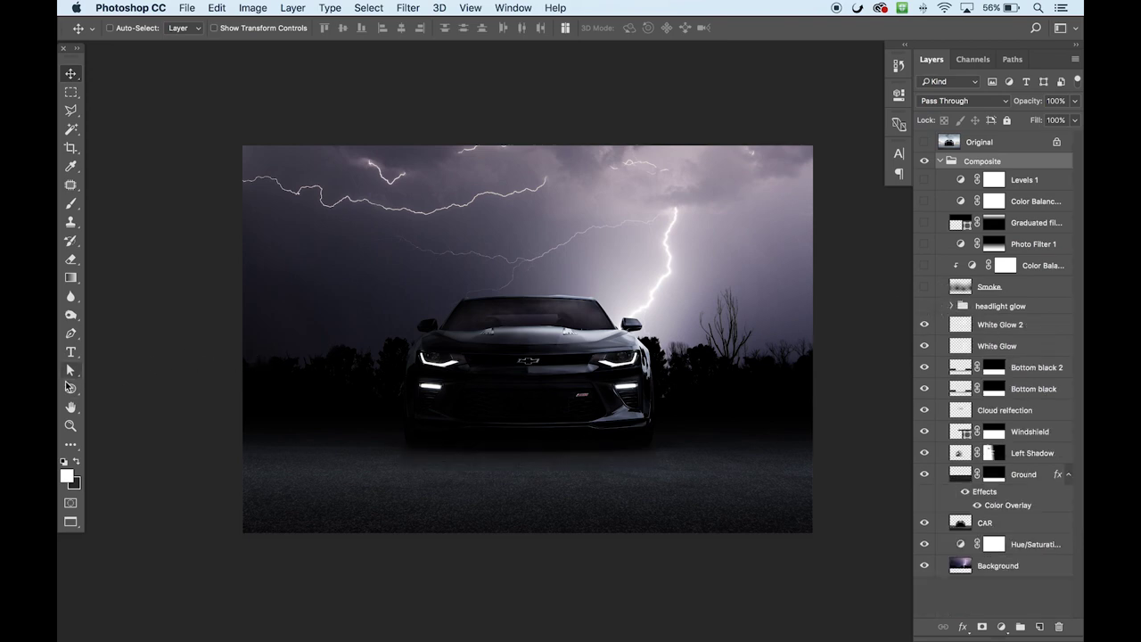
Draw a white ellipse about 1031 × 73 px on the ground under the car's front and place its layer directly above the headlight glow group
left_click(71, 389)
left_click_drag(404, 444, 647, 460)
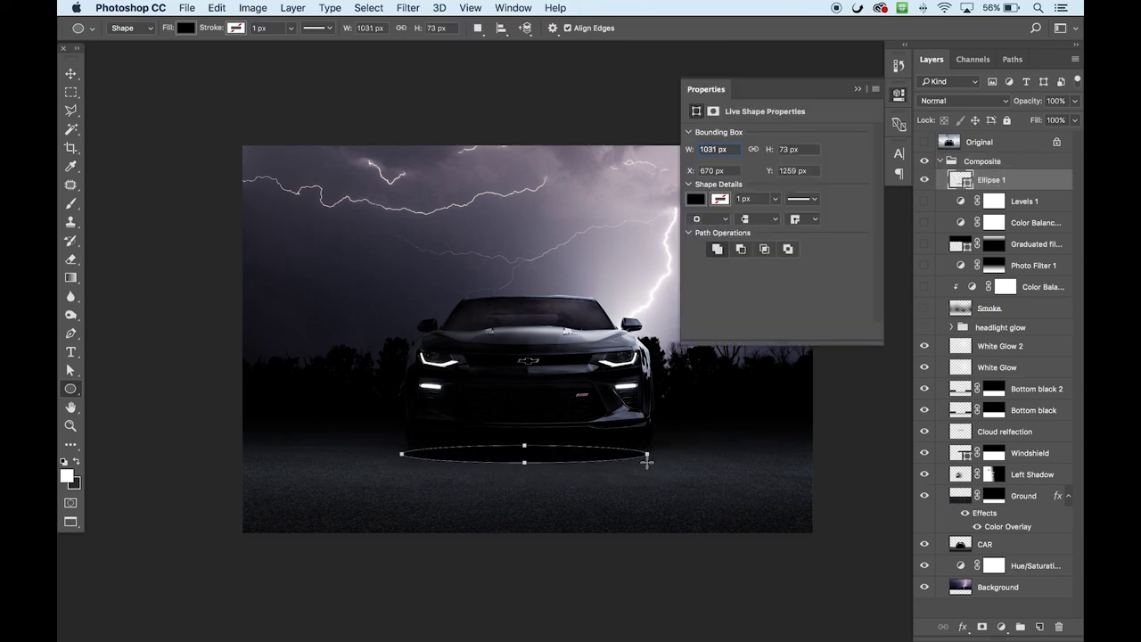
left_click(695, 198)
left_click(749, 274)
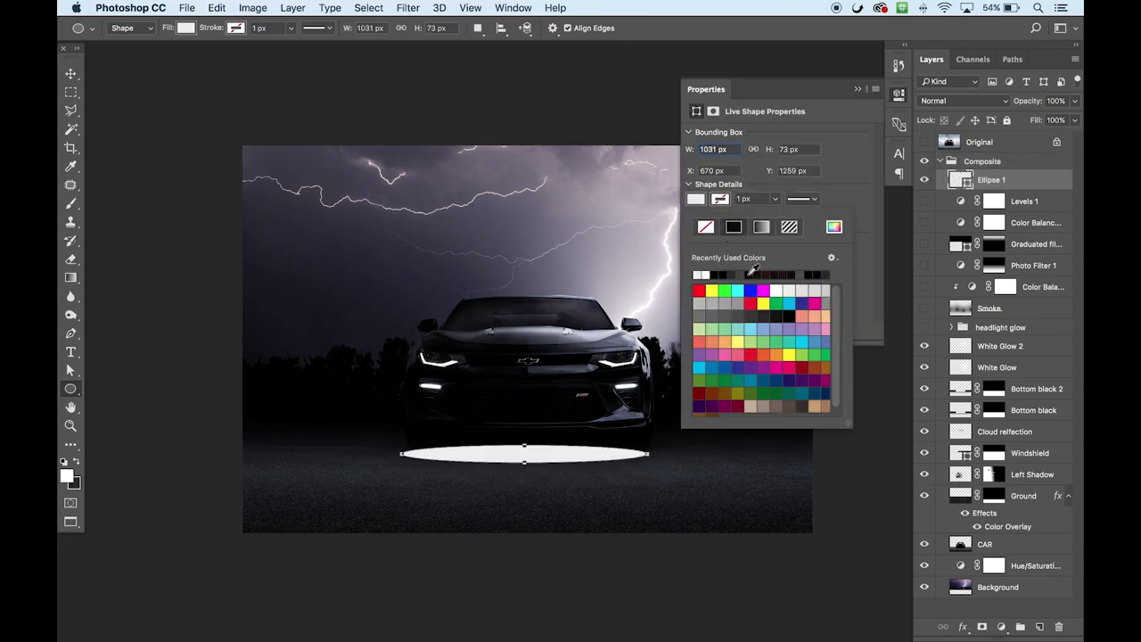
left_click(1008, 344)
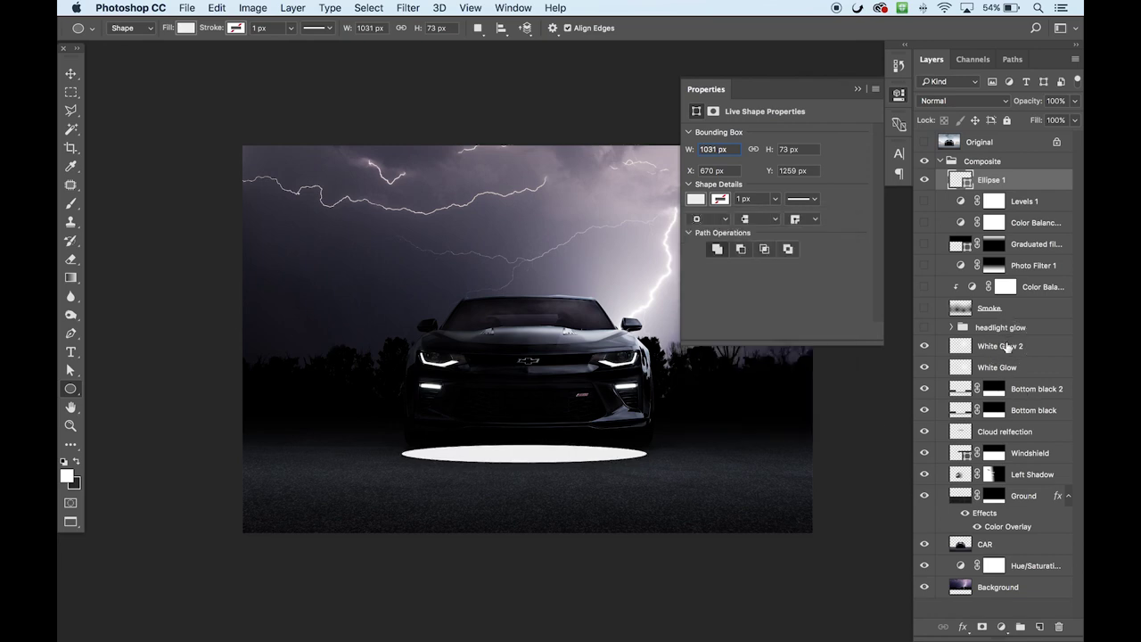
left_click(1007, 345)
left_click(999, 179)
left_click_drag(1001, 179, 1018, 321)
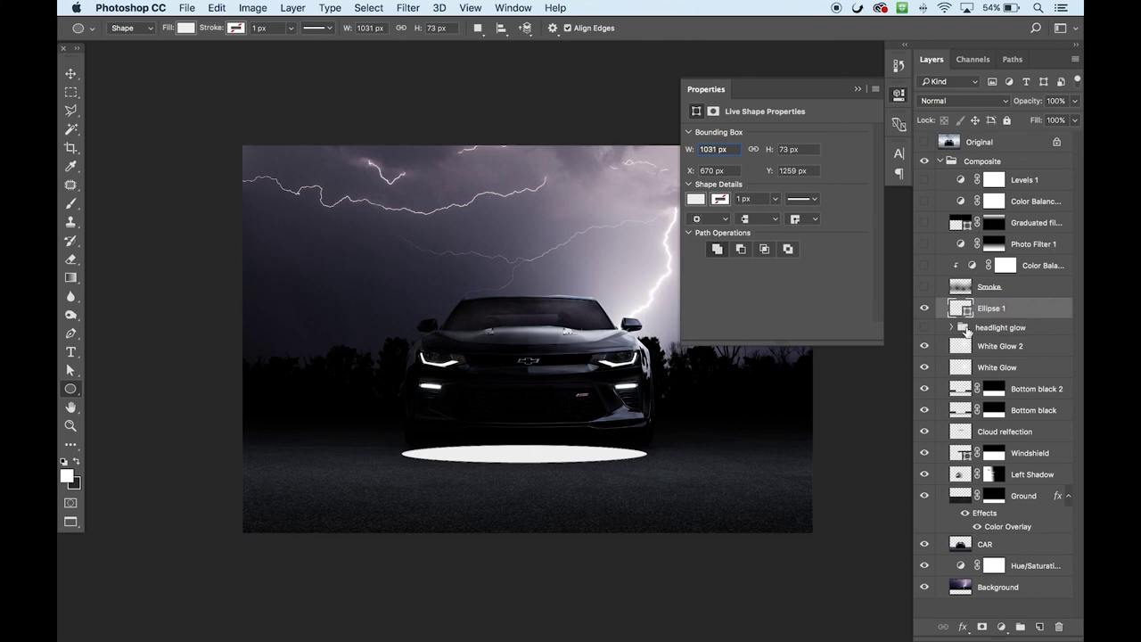
Rasterize the Ellipse 1 layer and apply a Gaussian Blur with a 59.0 pixel radius
left_click(372, 5)
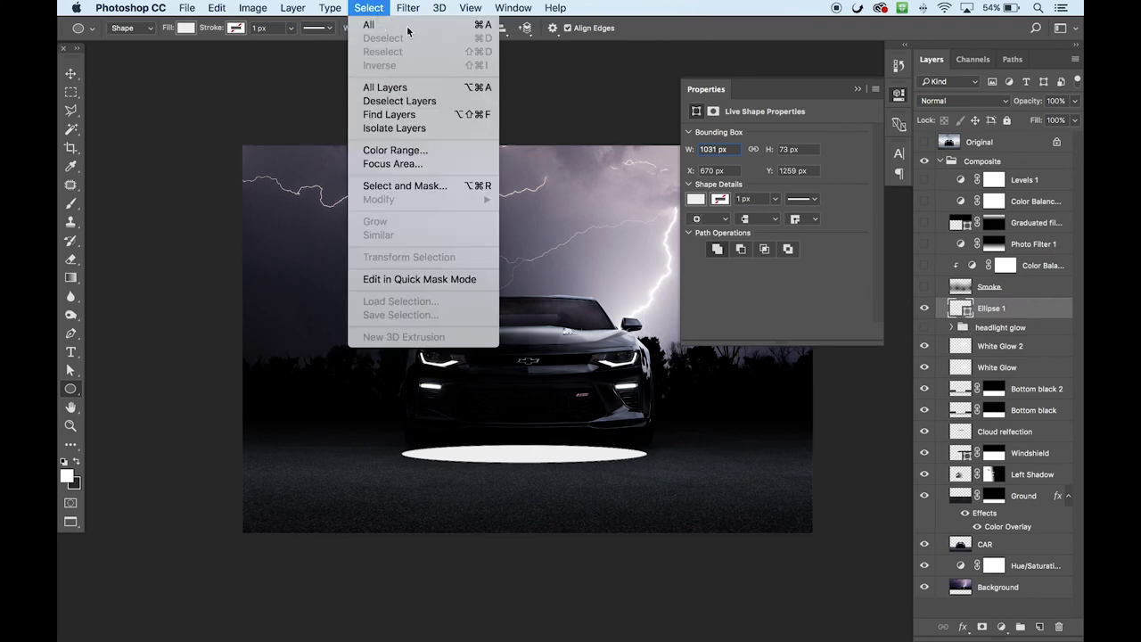
right_click(1031, 311)
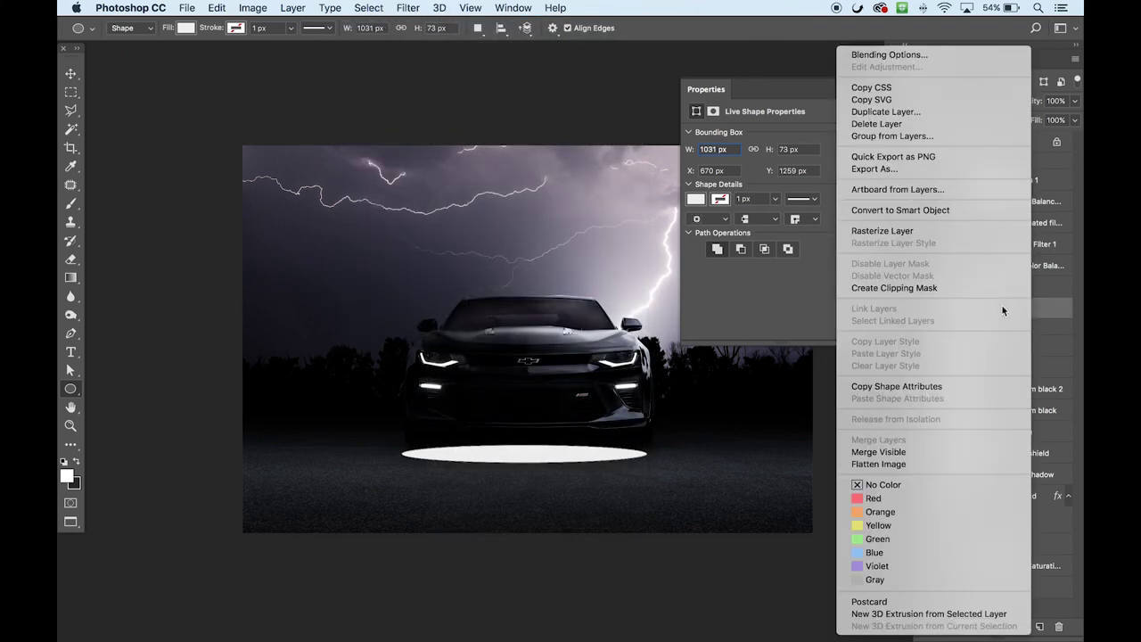
left_click(919, 234)
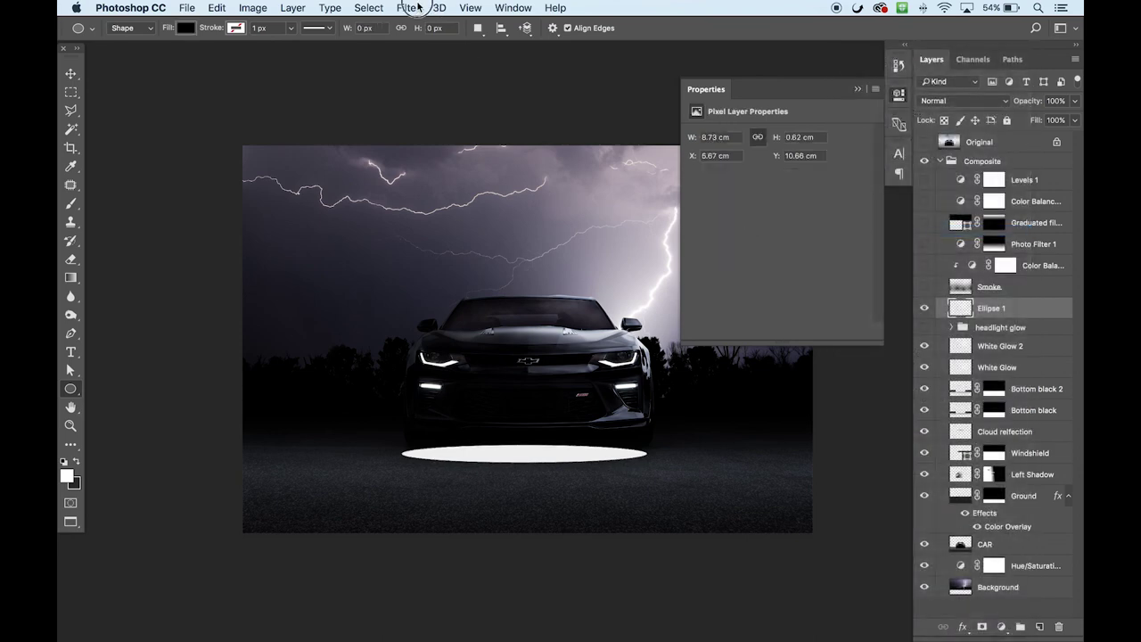
left_click(408, 8)
mouse_move(446, 176)
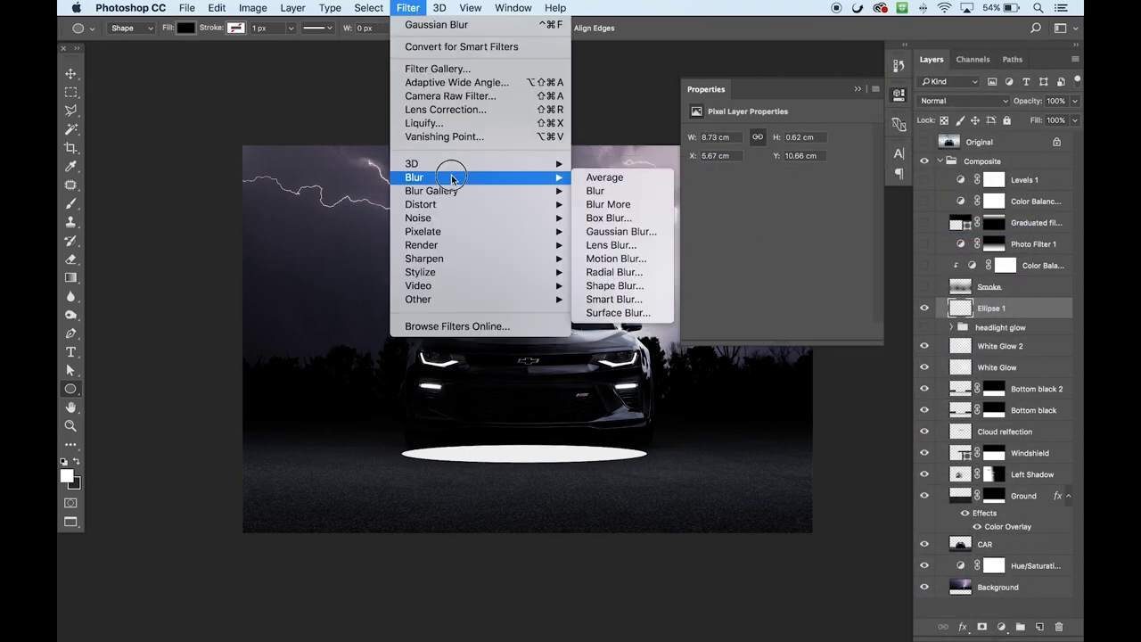
left_click(633, 237)
mouse_move(288, 351)
left_mouse_down()
mouse_move(235, 351)
mouse_move(266, 355)
left_mouse_up()
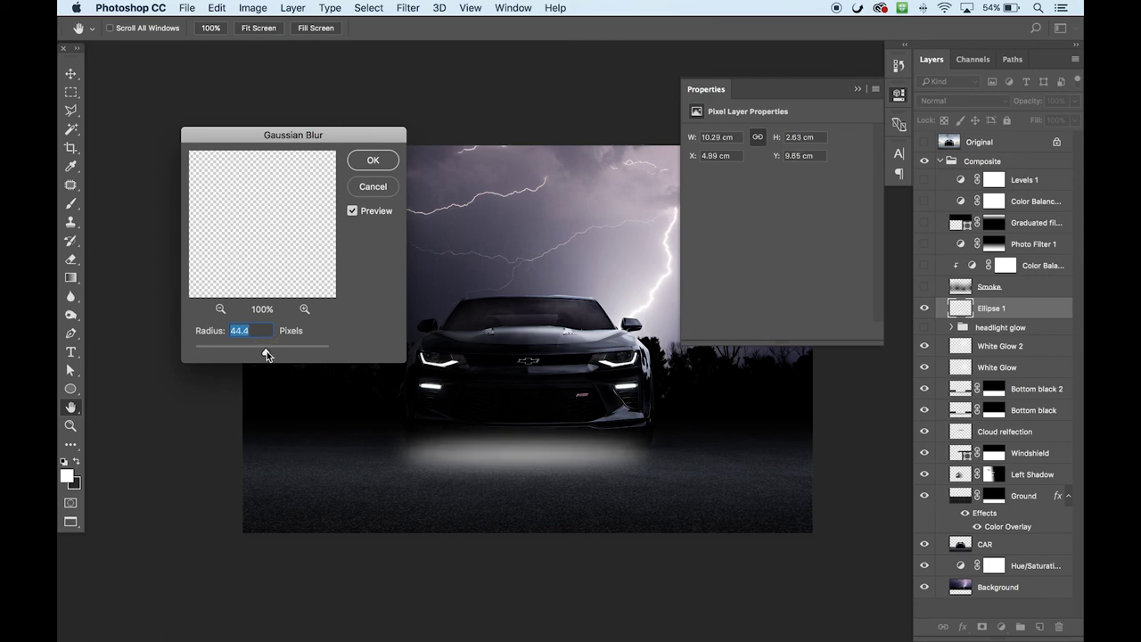
left_click_drag(265, 355, 272, 355)
left_click(383, 160)
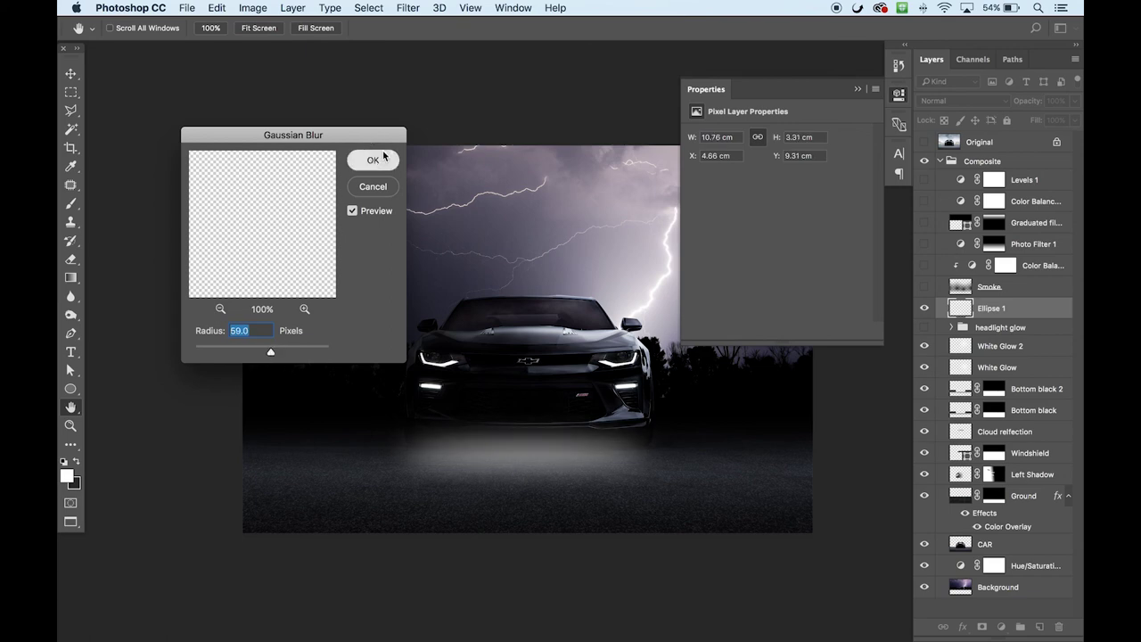
Add a layer mask to Ellipse 1 and paint black on it to remove the glow overlapping the car's lower bumper
left_click(983, 628)
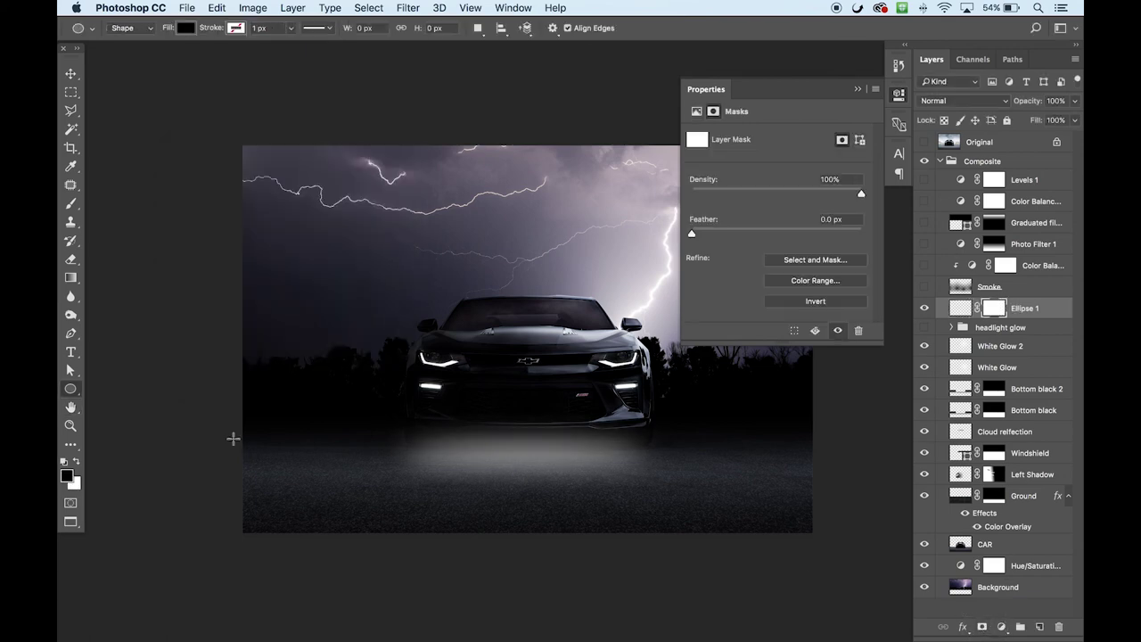
left_click(71, 110)
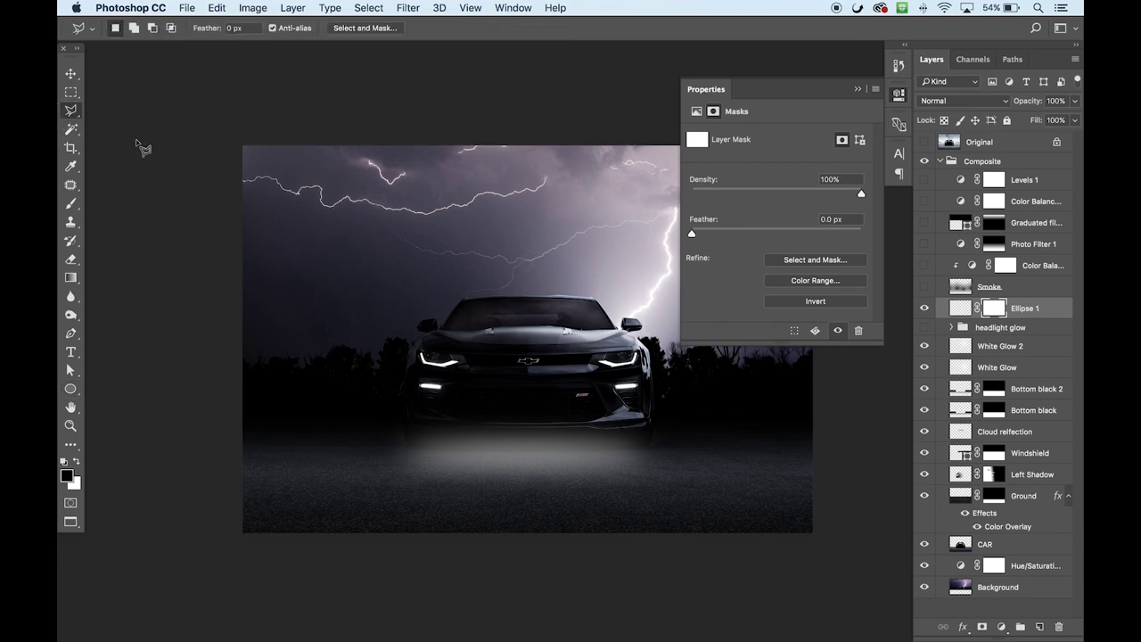
key("super+plus")
scroll(259, 268, "down", 3)
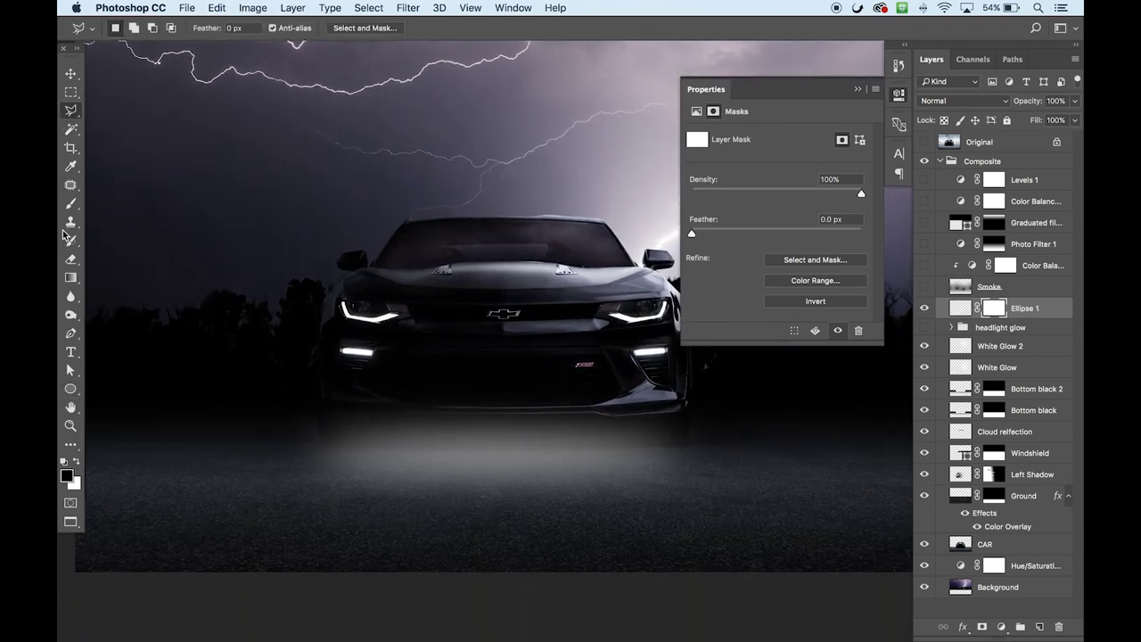
left_click(70, 203)
mouse_move(407, 417)
left_mouse_down()
mouse_move(531, 421)
mouse_move(325, 421)
mouse_move(689, 428)
mouse_move(318, 426)
mouse_move(449, 431)
left_mouse_up()
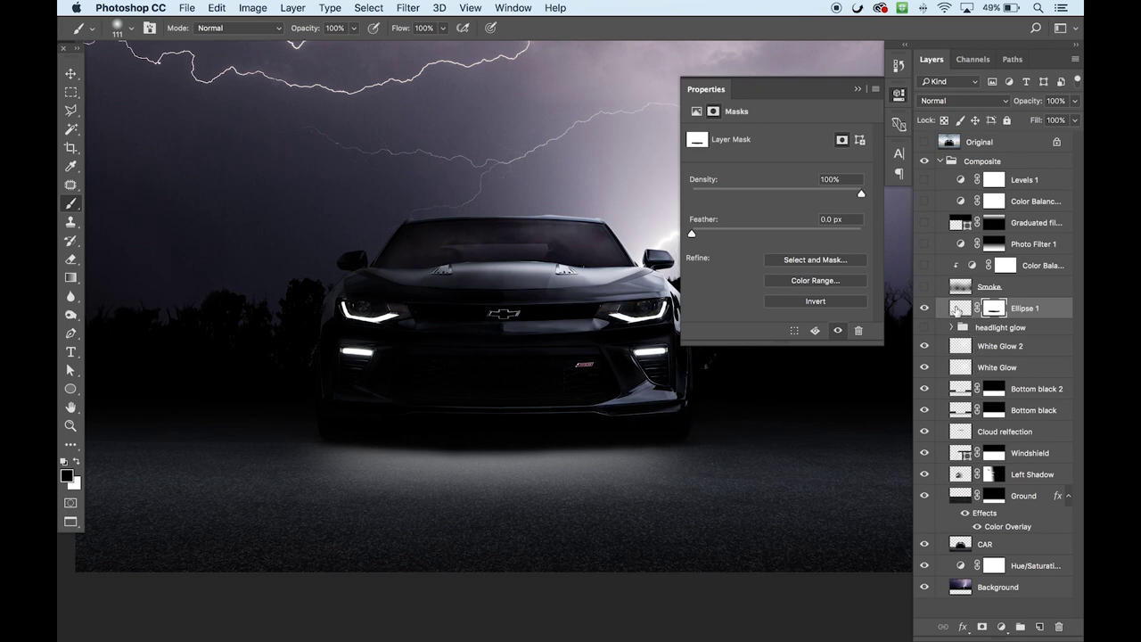
Draw a second ellipse about 1053 × 85 px on the ground under the bumper and fill it with white
left_click(71, 389)
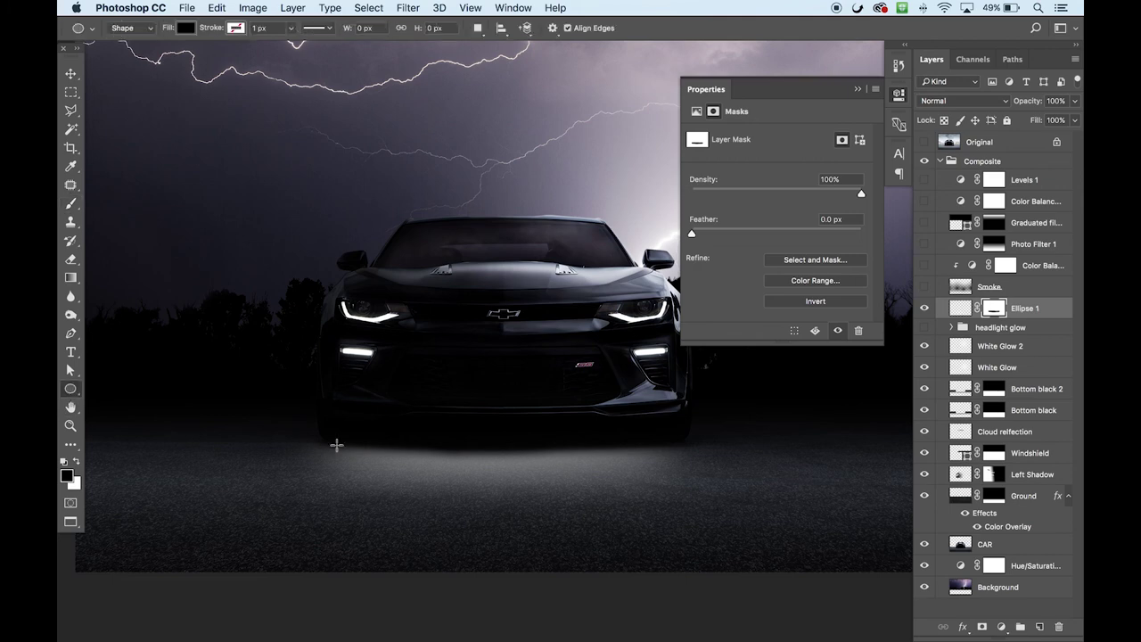
left_click_drag(304, 442, 679, 471)
left_click(695, 199)
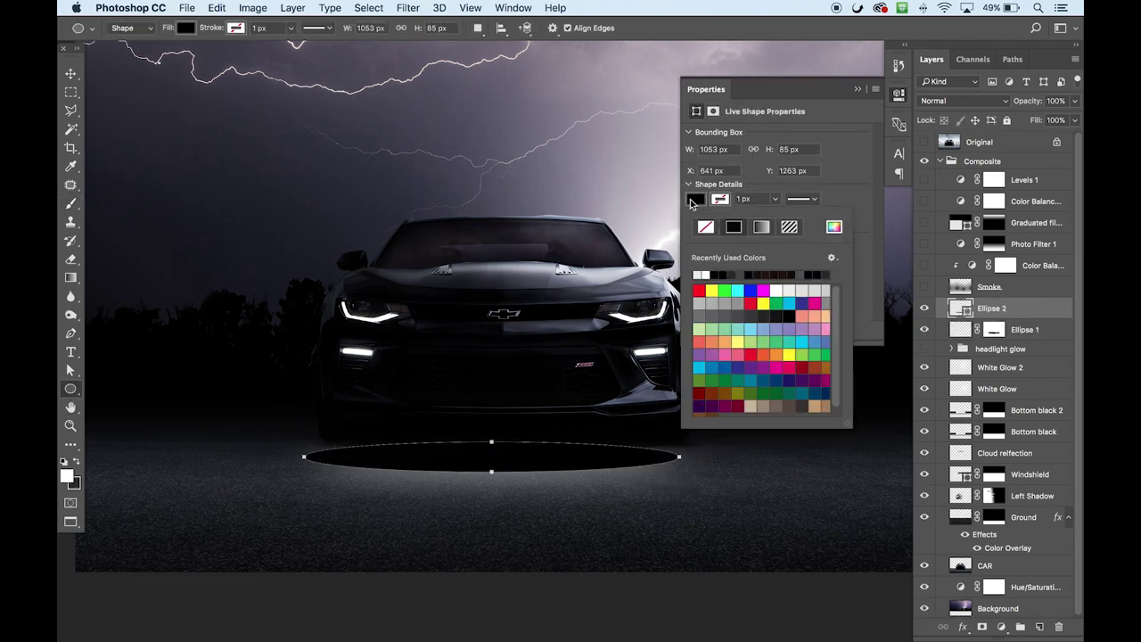
left_click(709, 274)
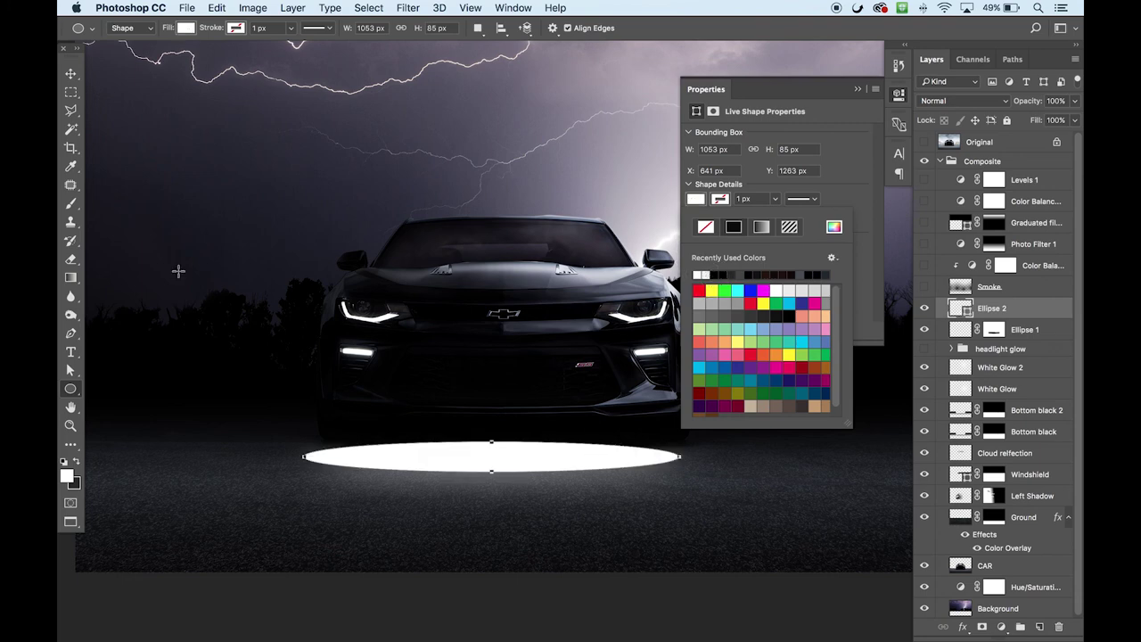
Flatten the second ellipse to about 33 px high and position it just beneath the car's front
left_click(72, 73)
key("super+t")
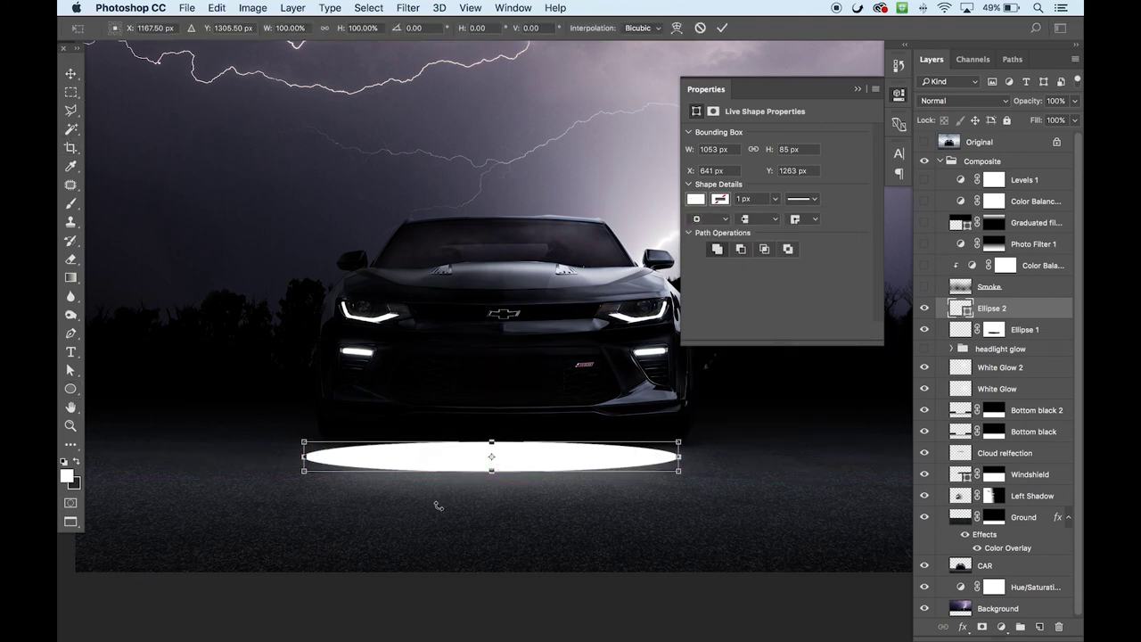
mouse_move(497, 478)
left_mouse_down()
mouse_move(493, 449)
mouse_move(508, 462)
left_mouse_up()
key("Return")
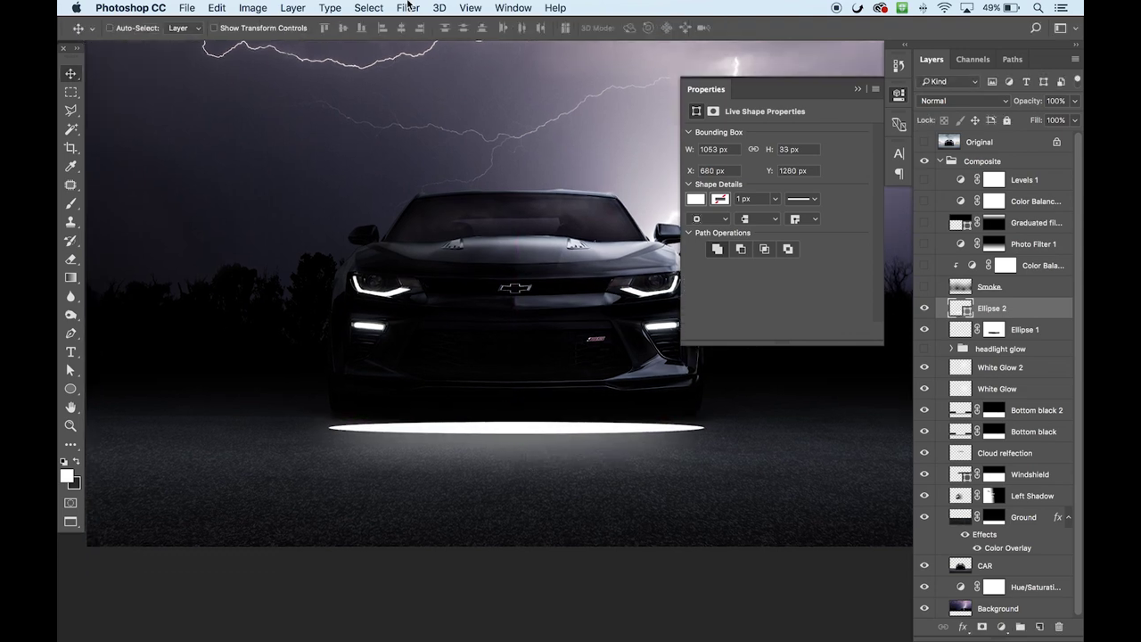
Rasterize the Ellipse 2 layer and soften it into a narrow glow with a smaller Gaussian Blur radius than Ellipse 1
left_click(408, 8)
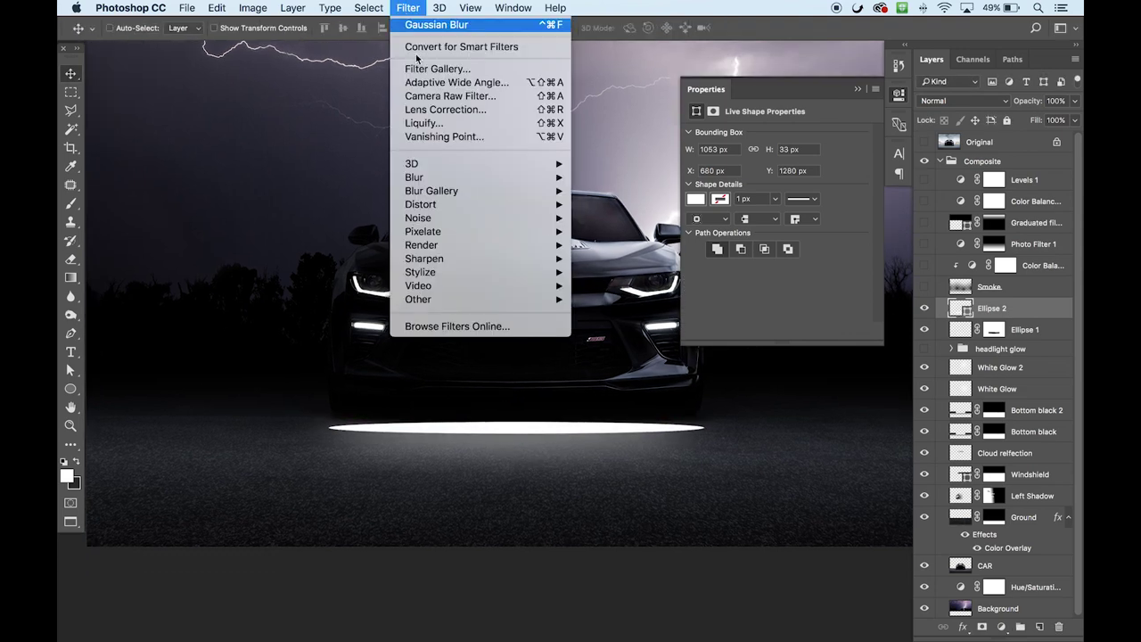
mouse_move(438, 178)
right_click(1017, 314)
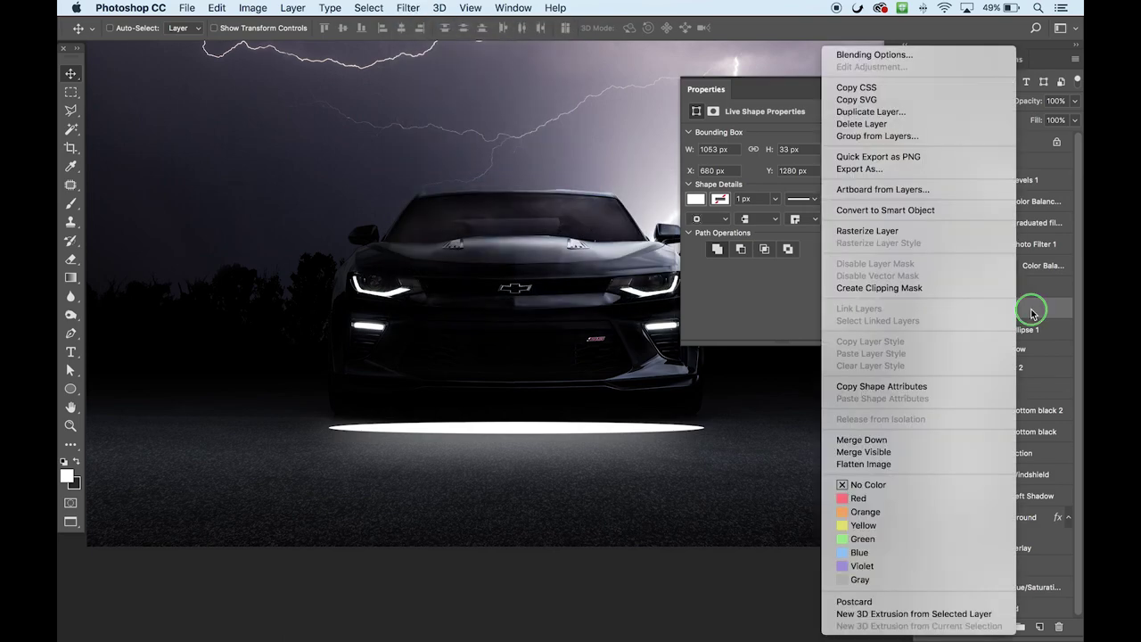
left_click(1027, 309)
right_click(1025, 310)
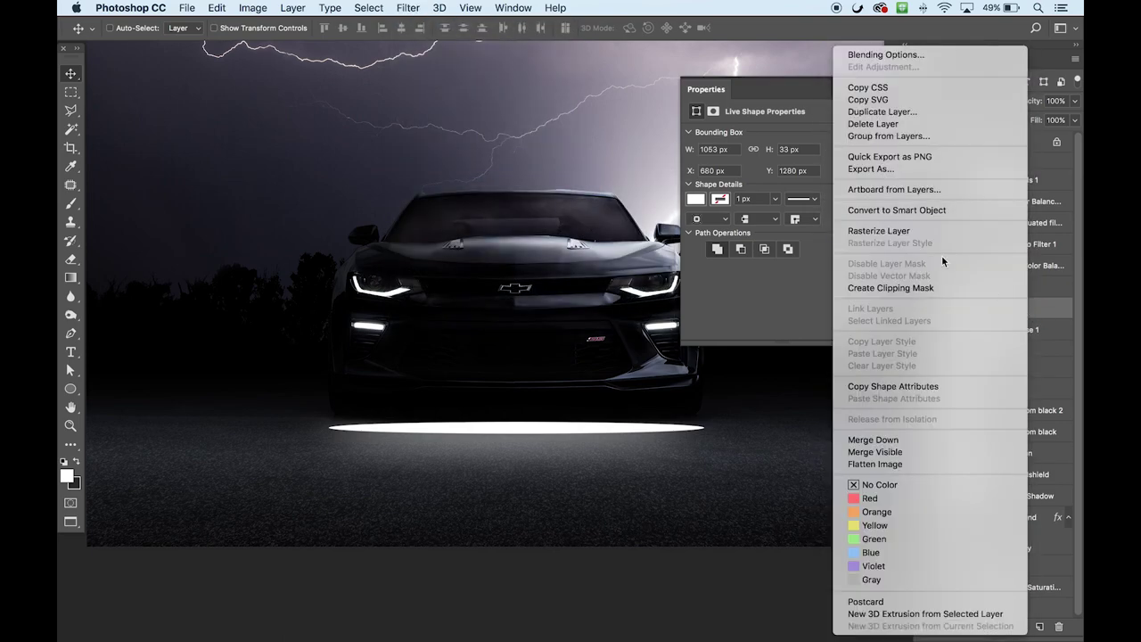
left_click(892, 231)
left_click(407, 7)
mouse_move(539, 180)
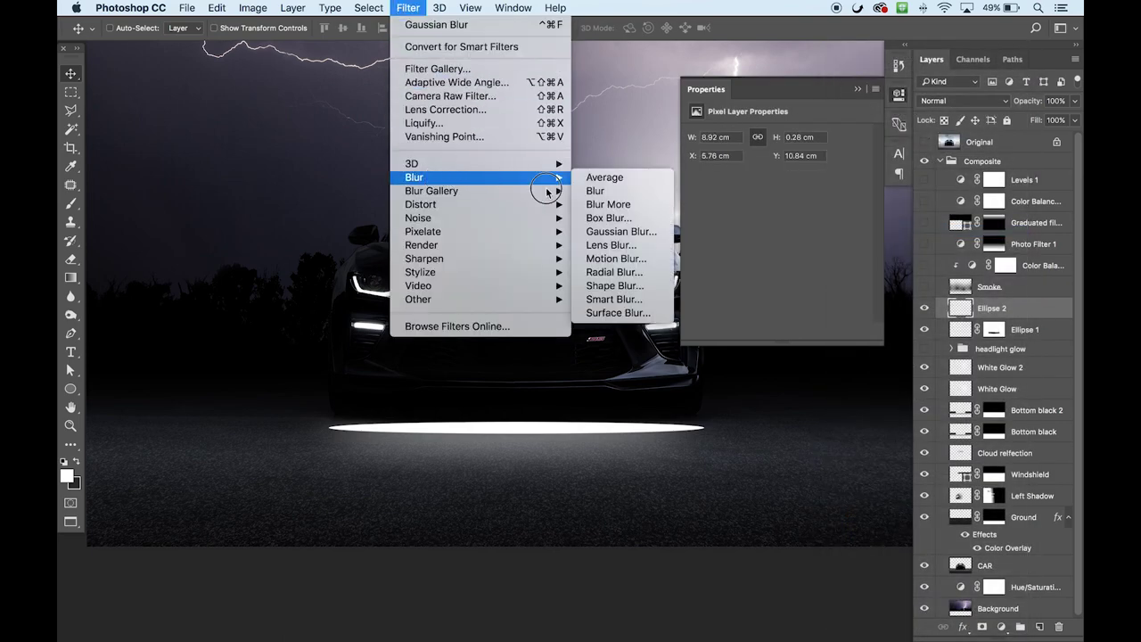
left_click(637, 228)
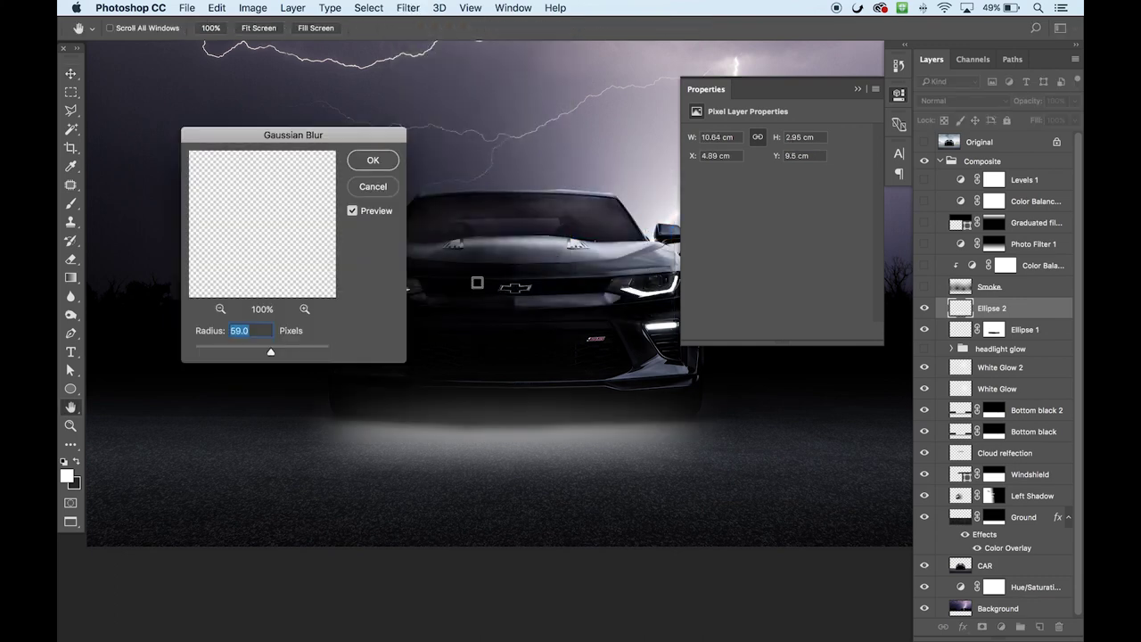
left_click_drag(214, 348, 251, 354)
left_click(368, 160)
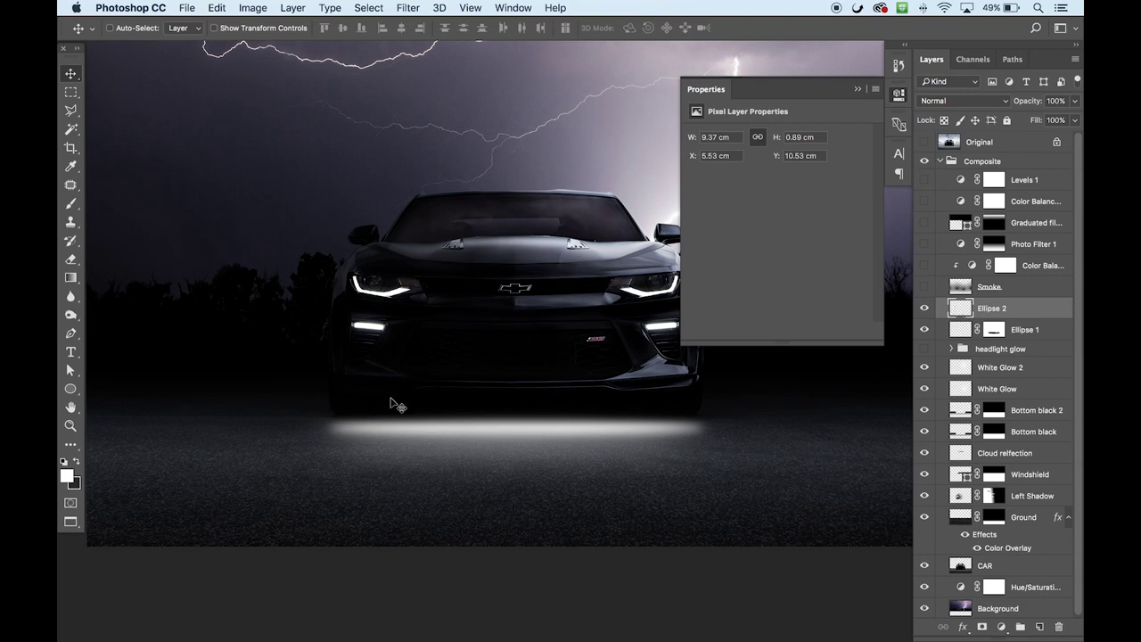
left_click_drag(548, 425, 547, 427)
Add a layer mask to Ellipse 2 and paint black along the bumper's lower edge to trim the upper part of the glow
left_click(982, 627)
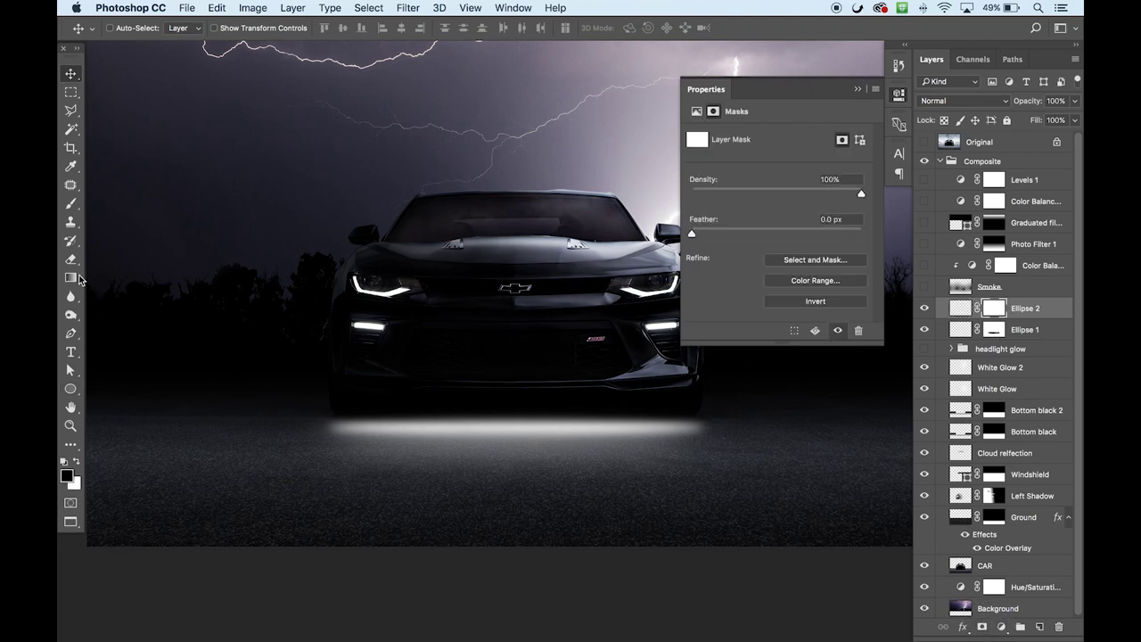
left_click(71, 204)
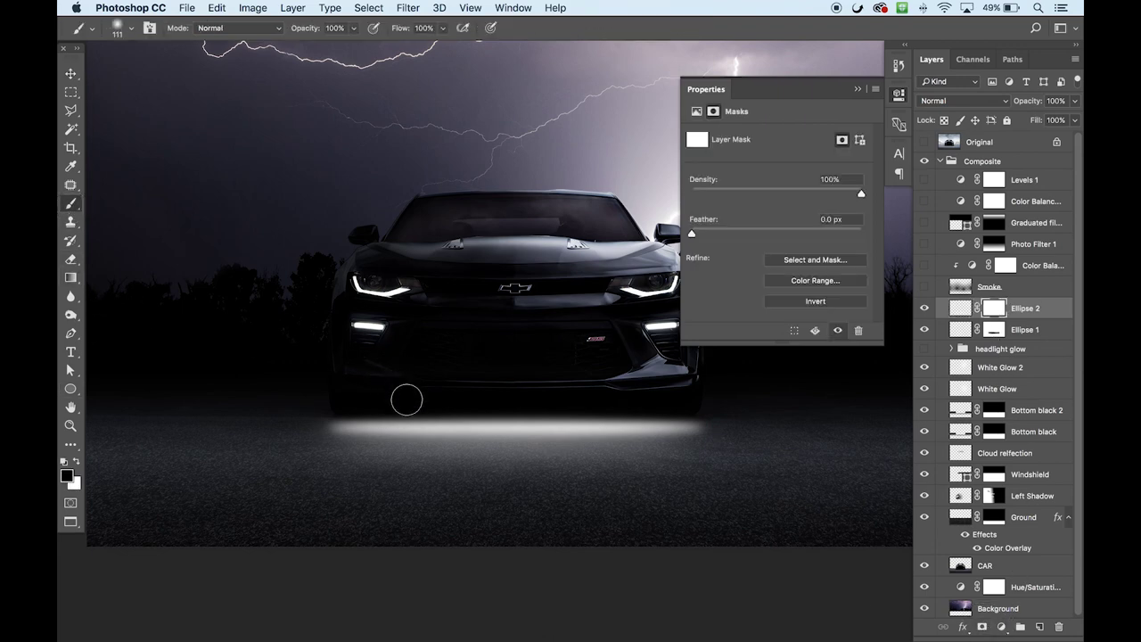
left_click_drag(347, 401, 709, 401)
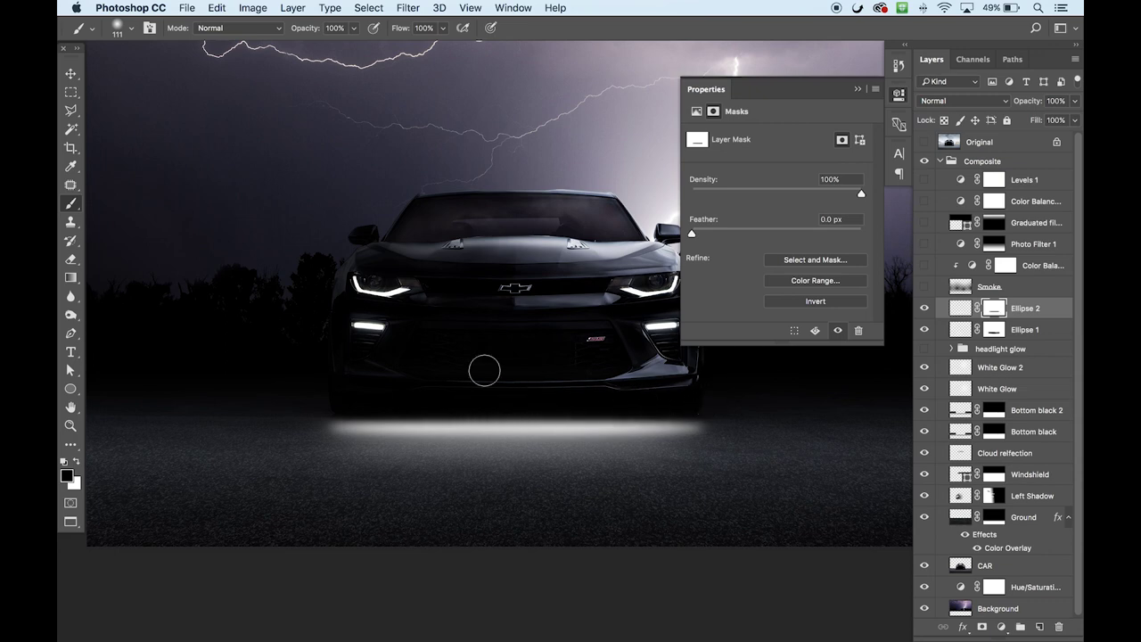
left_click_drag(336, 402, 744, 414)
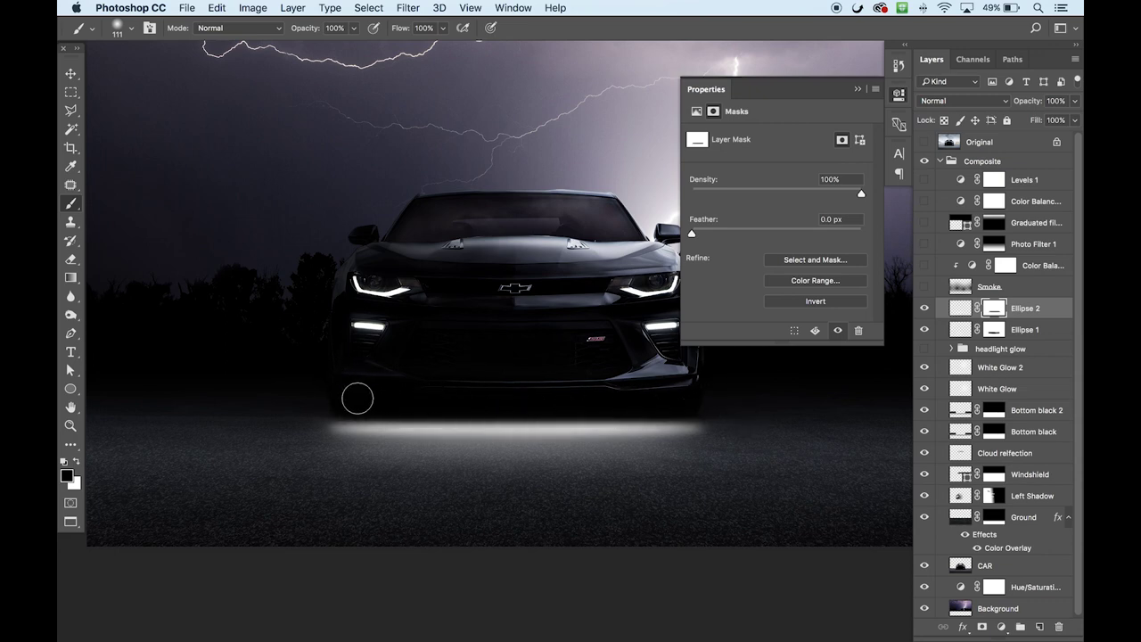
mouse_move(333, 404)
left_mouse_down()
mouse_move(725, 403)
mouse_move(295, 407)
left_mouse_up()
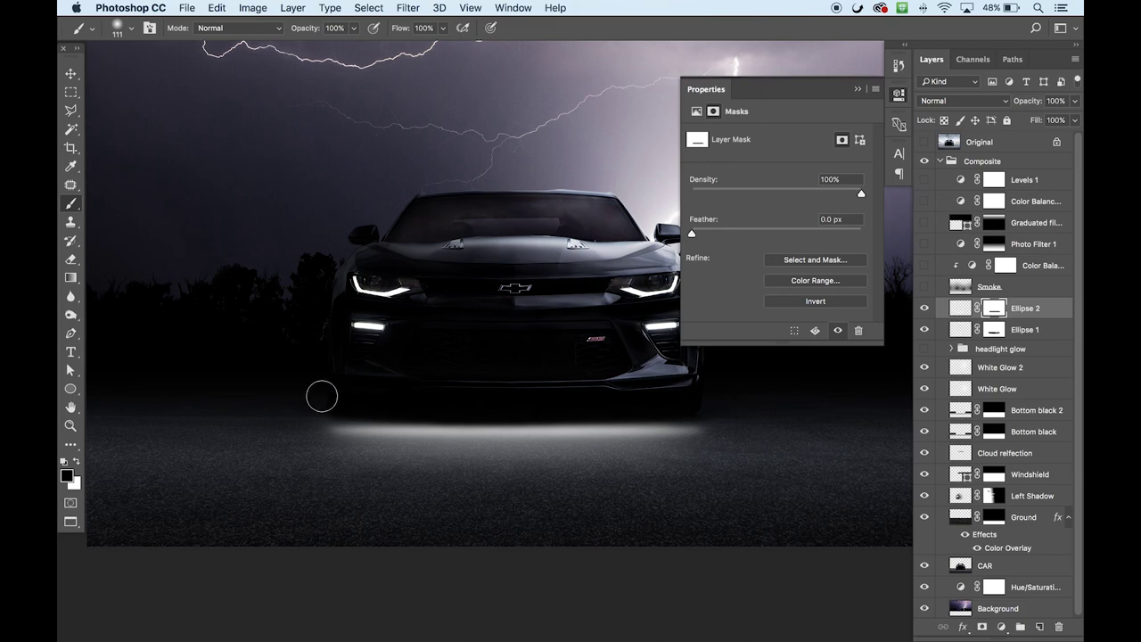
mouse_move(326, 404)
left_mouse_down()
mouse_move(257, 405)
mouse_move(711, 413)
left_mouse_up()
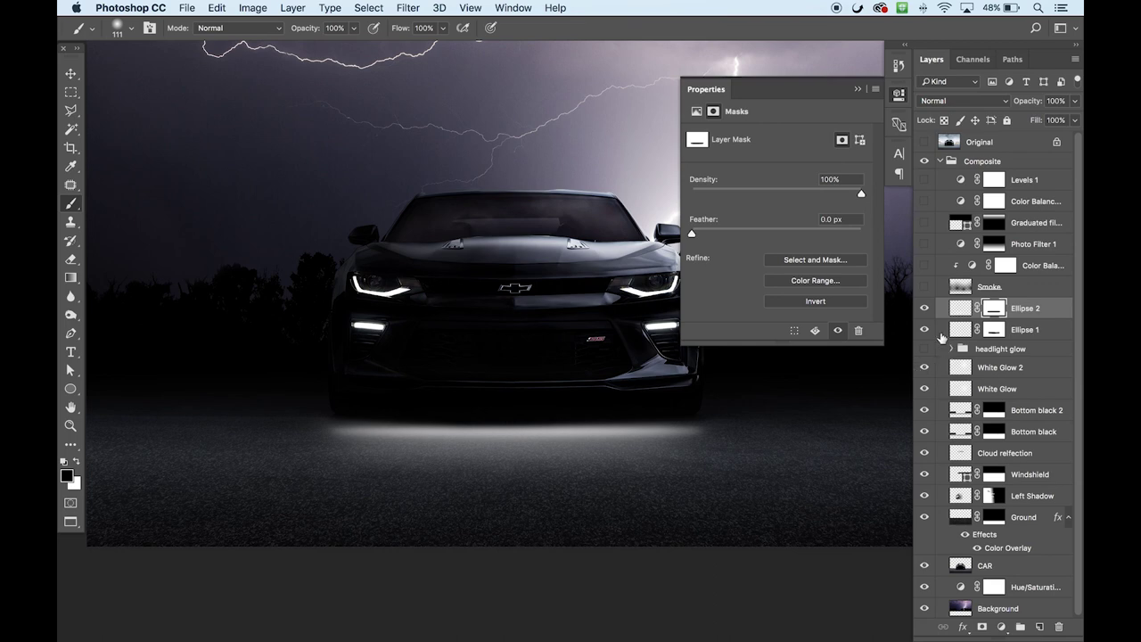
Delete the Ellipse 1 and Ellipse 2 layers and expand the headlight glow group to list its layers
key("x")
left_click(963, 333, "shift")
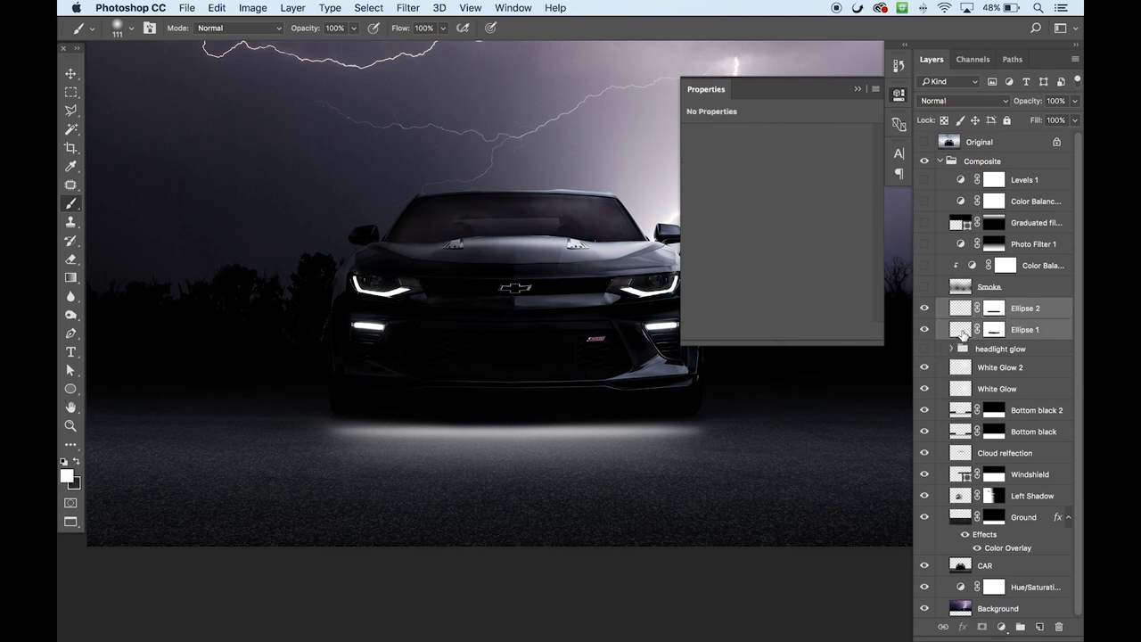
key("Delete")
left_click(948, 305)
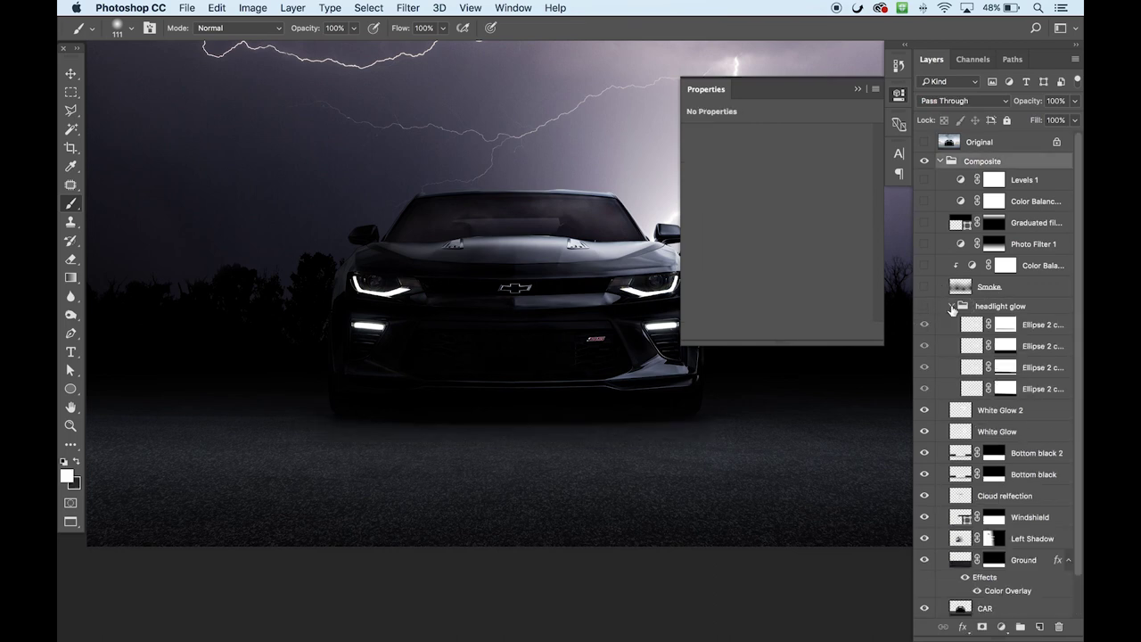
Show the headlight glow group and reveal its four Ellipse 2 copy layers one at a time, from lowest to highest
left_click(925, 306)
left_click(924, 389)
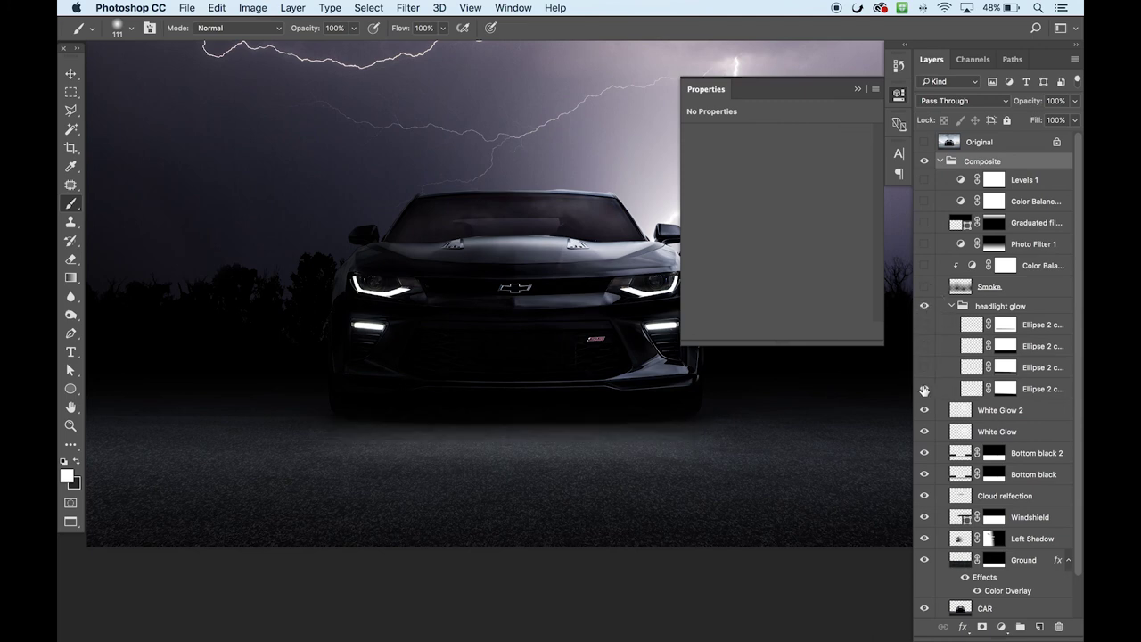
left_click(925, 367)
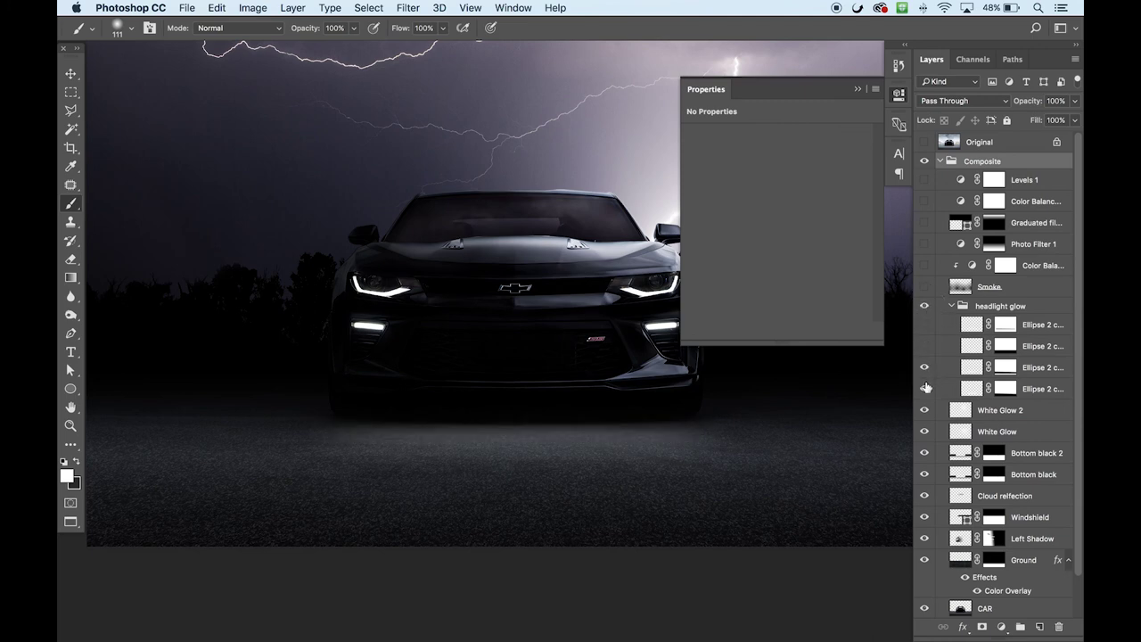
left_click(924, 347)
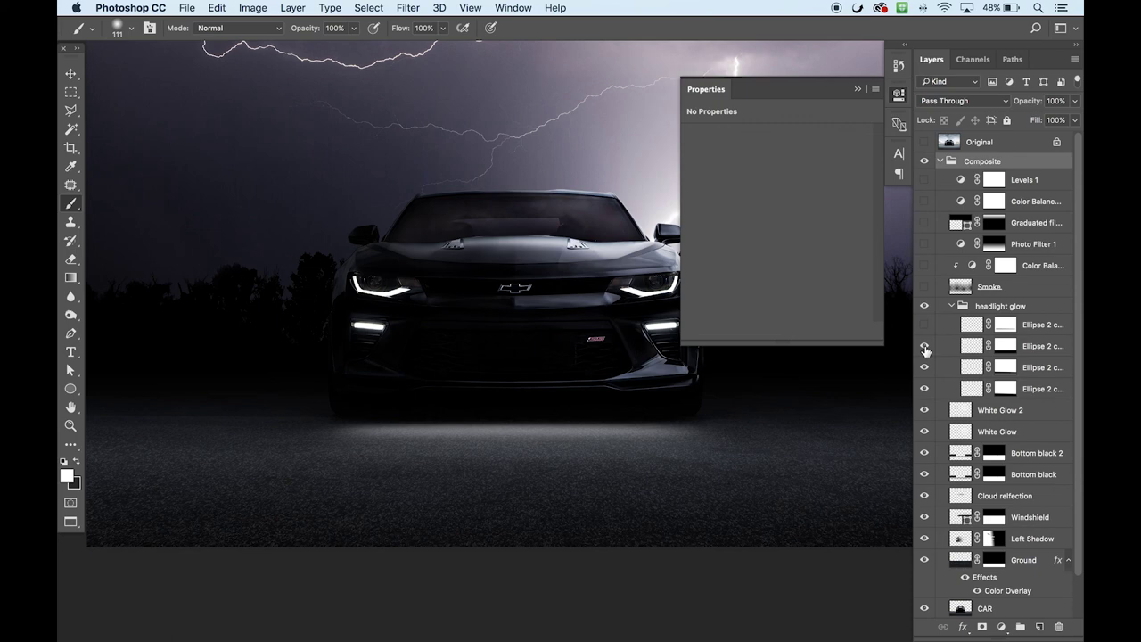
left_click(925, 324)
Select each of the four Ellipse 2 copy layers in turn to examine their blend modes and sizes
left_click(978, 328)
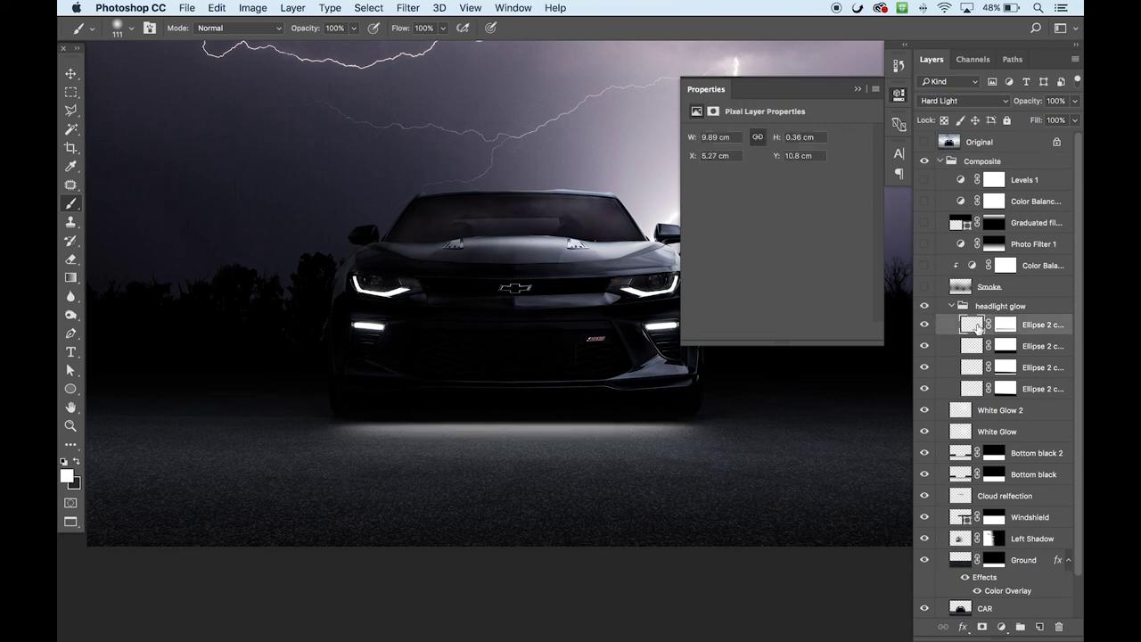
left_click(973, 346)
left_click(973, 367)
left_click(974, 389)
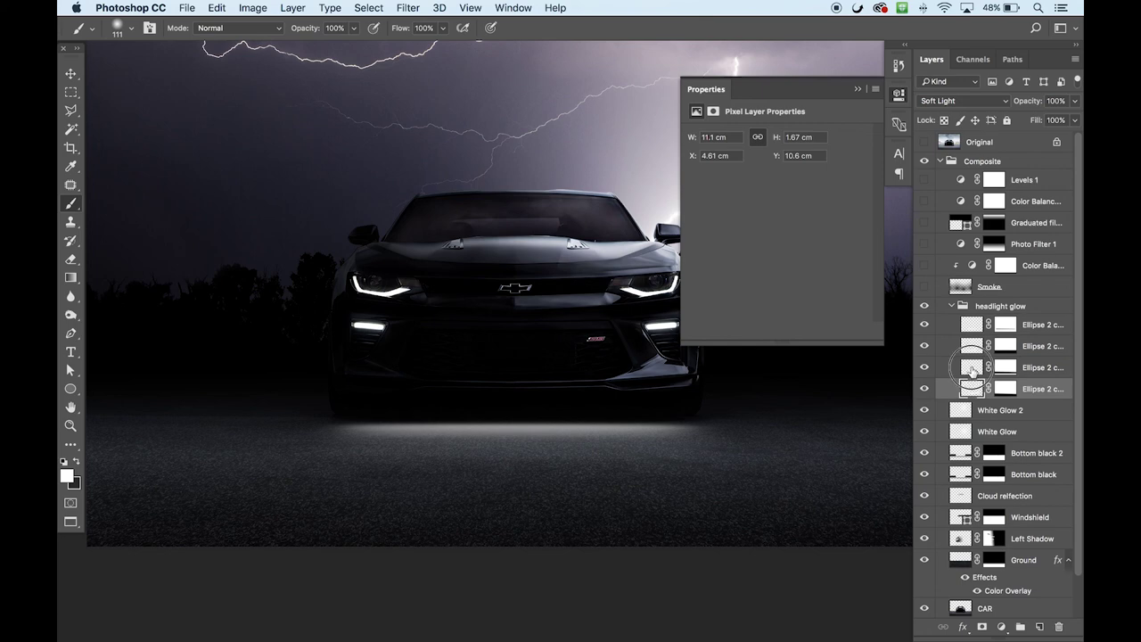
left_click(973, 367)
left_click(973, 346)
left_click(972, 326)
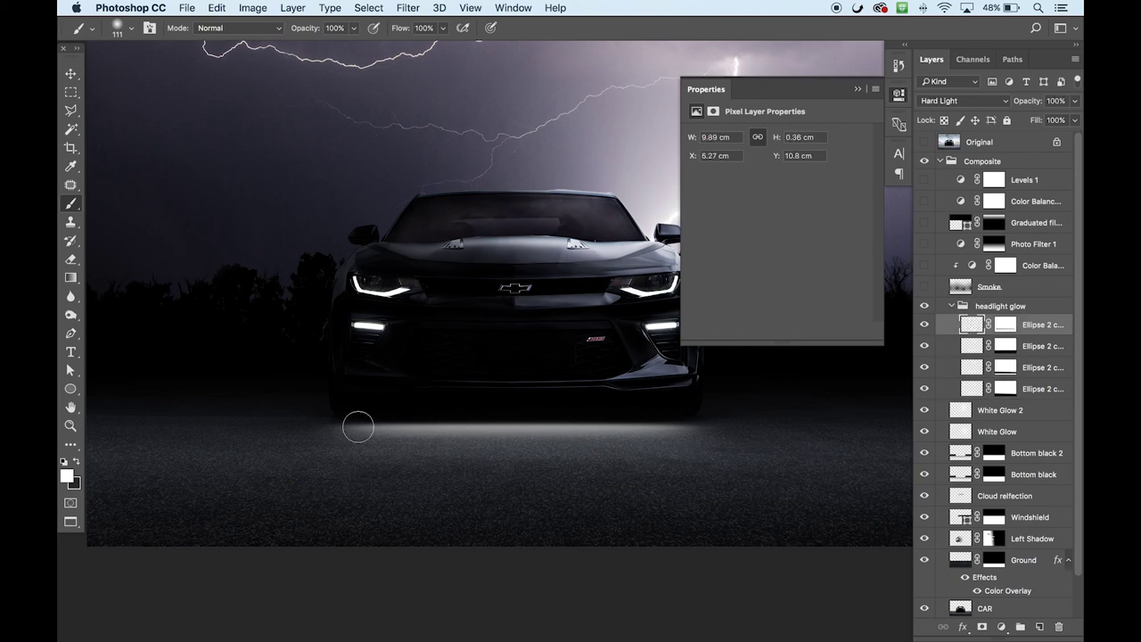
Activate the Move tool, collapse the headlight glow group and close the floating layer properties
left_click(72, 75)
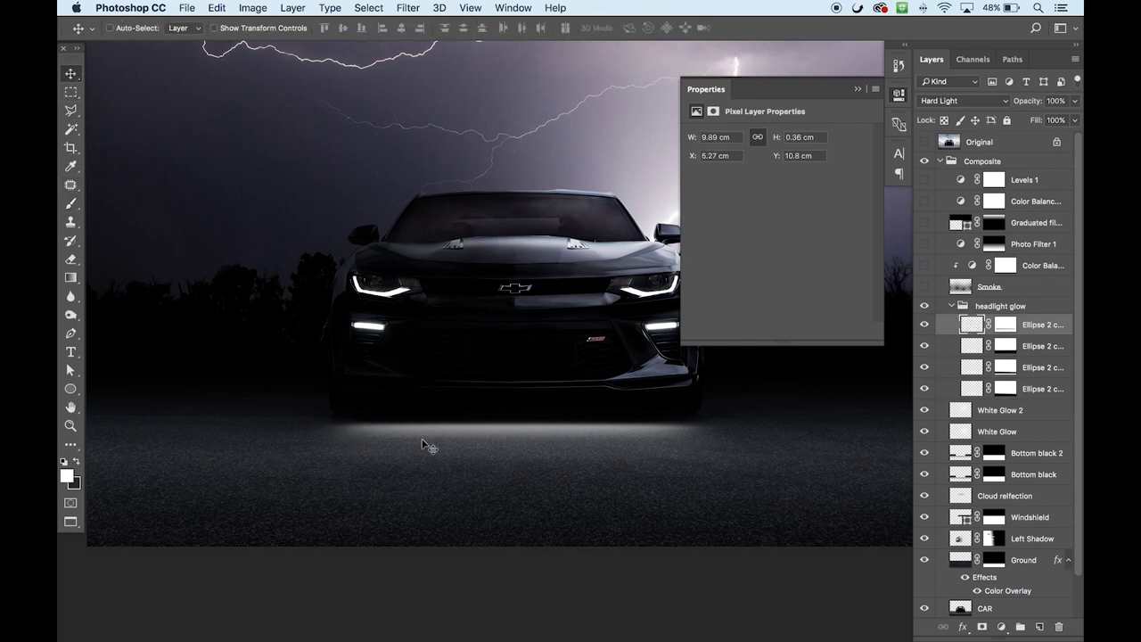
left_click(951, 308)
left_click(950, 307)
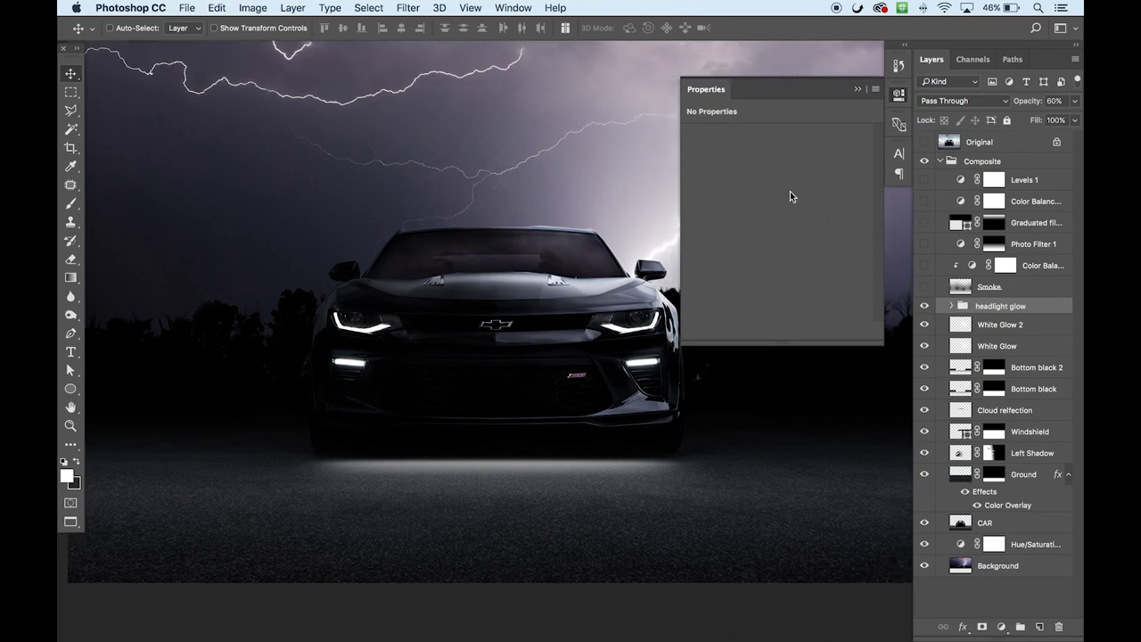
left_click(714, 89)
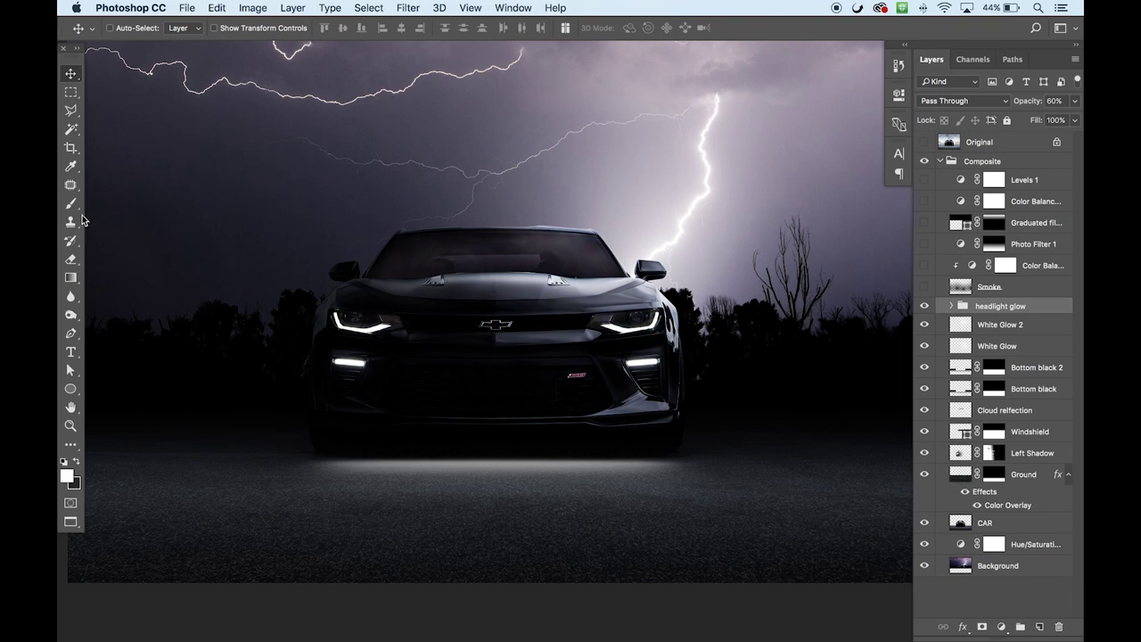
Show the Smoke layer so mist appears around the car and across the treeline
left_click(925, 287)
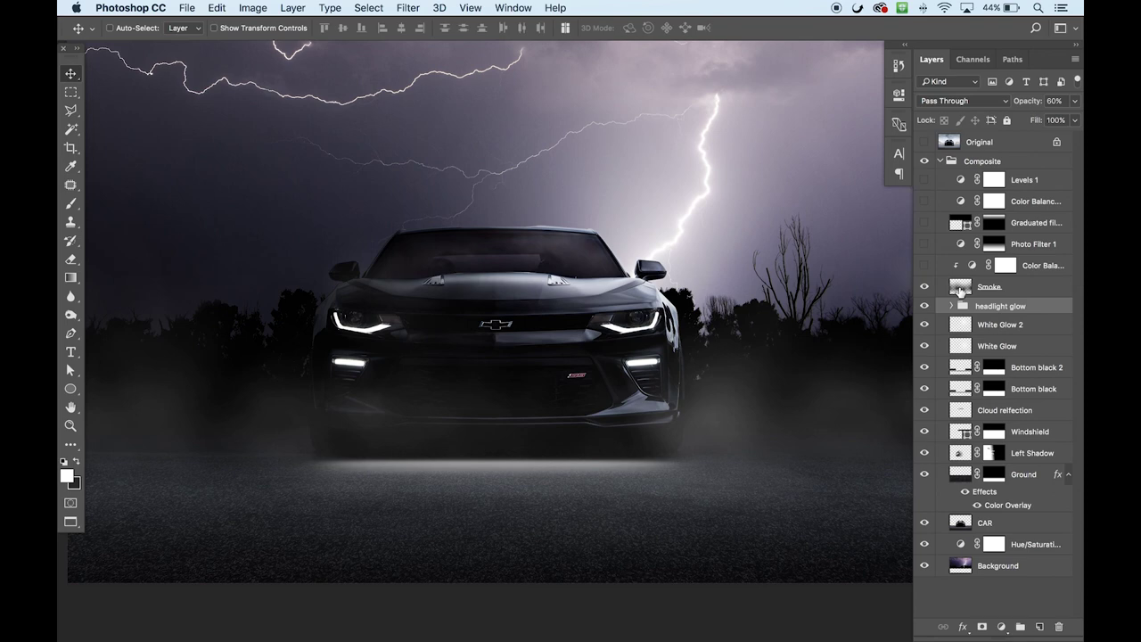
scroll(462, 360, "left", 3)
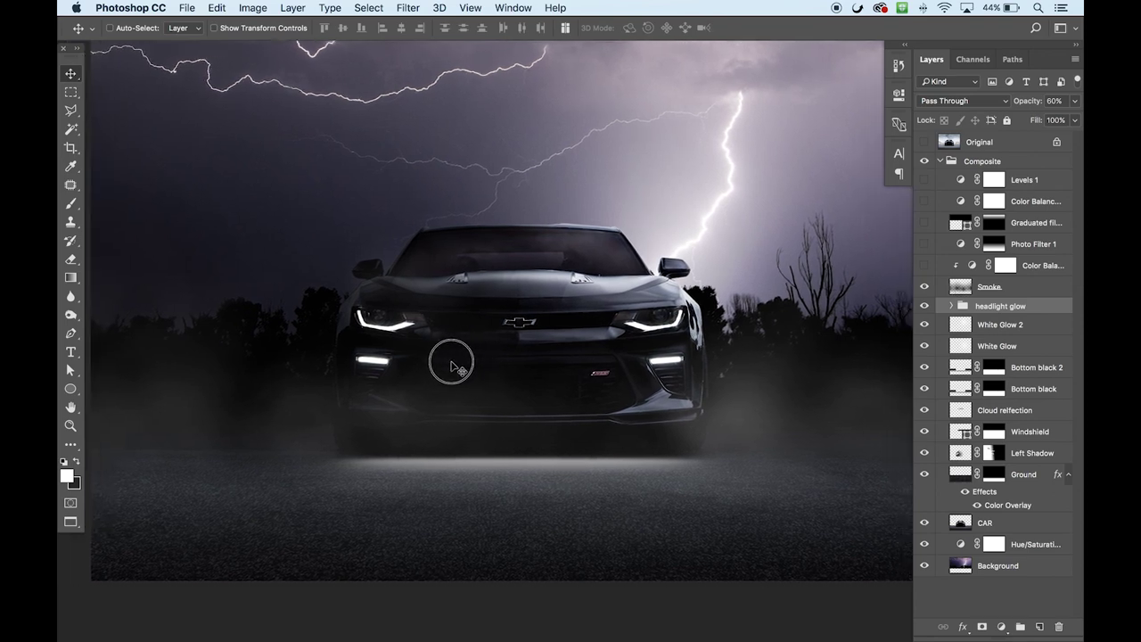
key("super+0")
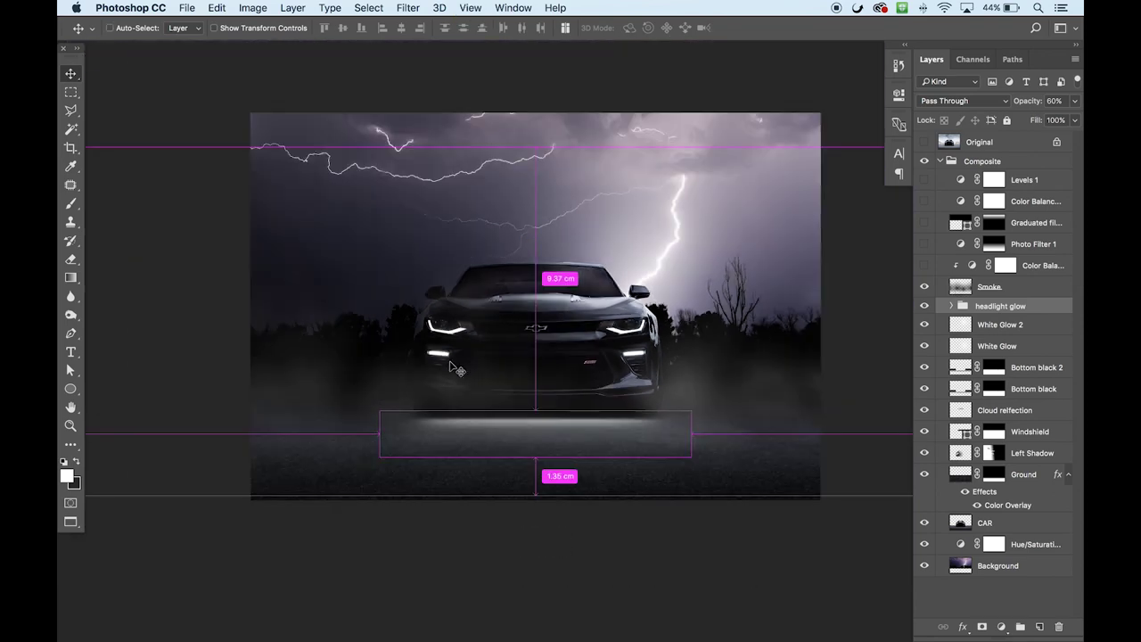
scroll(496, 428, "up", 3)
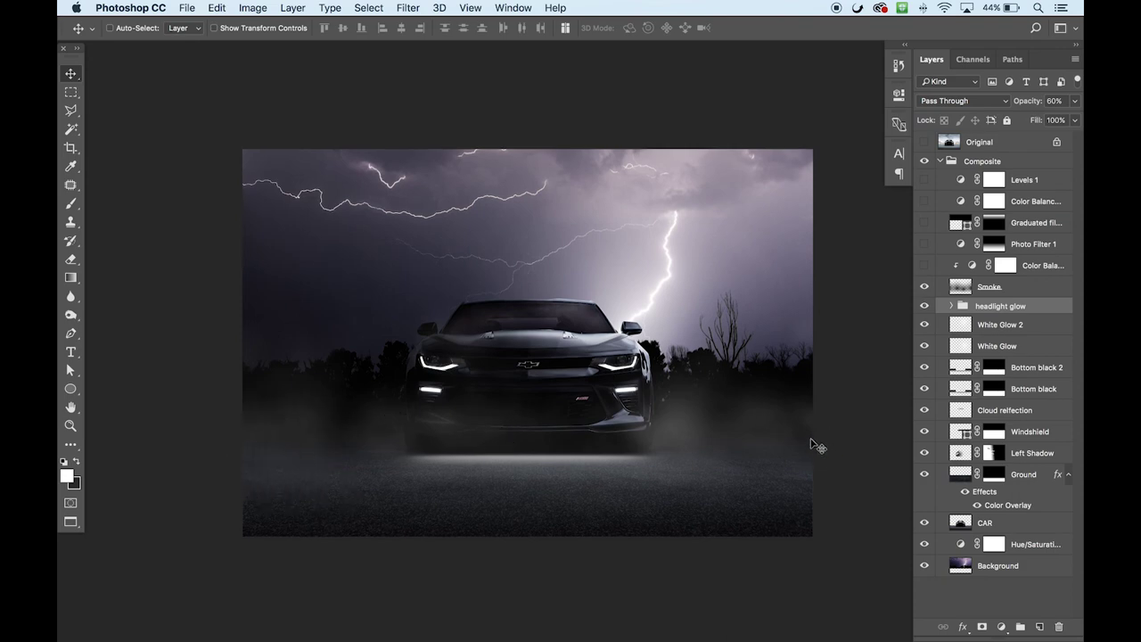
Compare the Smoke layer in the Normal and Overlay blend modes and set it back to Screen
left_click(962, 291)
left_click(933, 103)
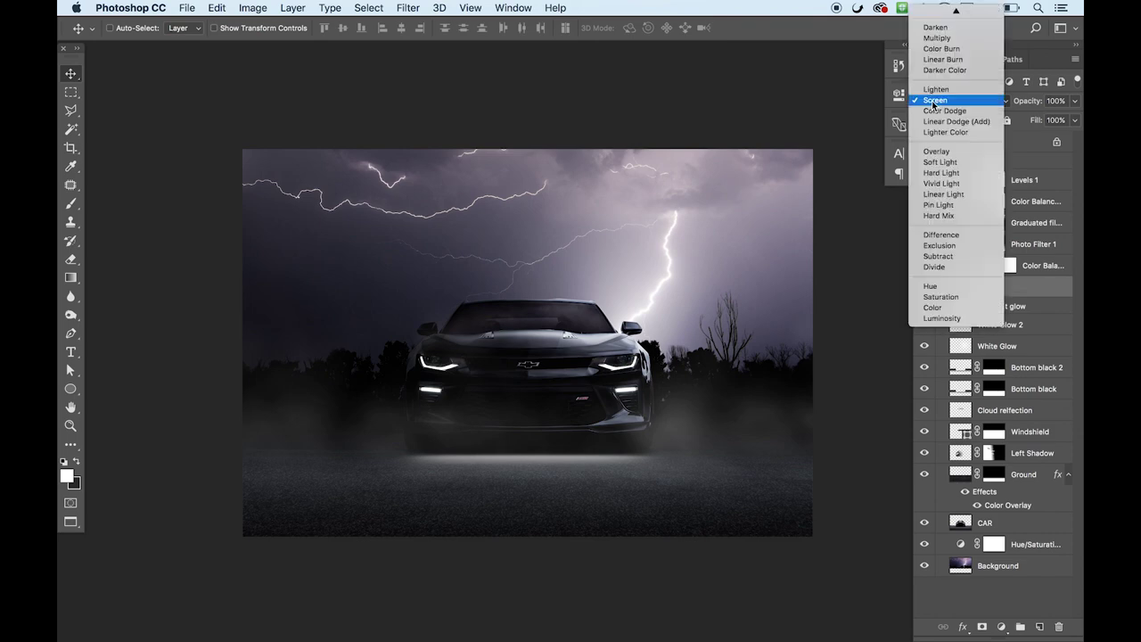
mouse_move(937, 13)
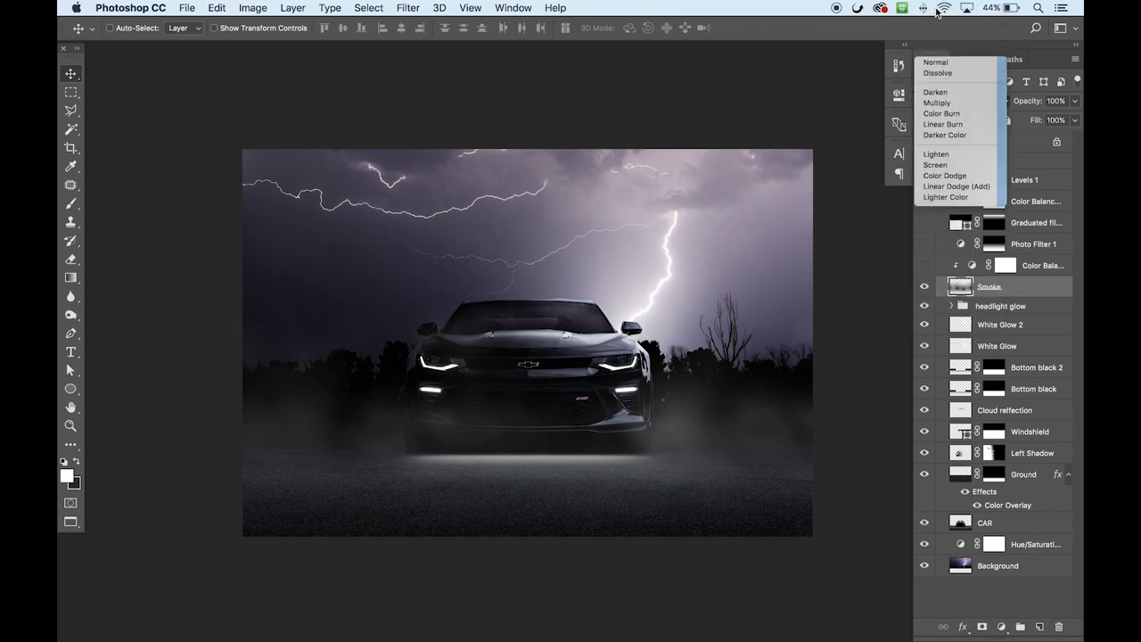
key("Return")
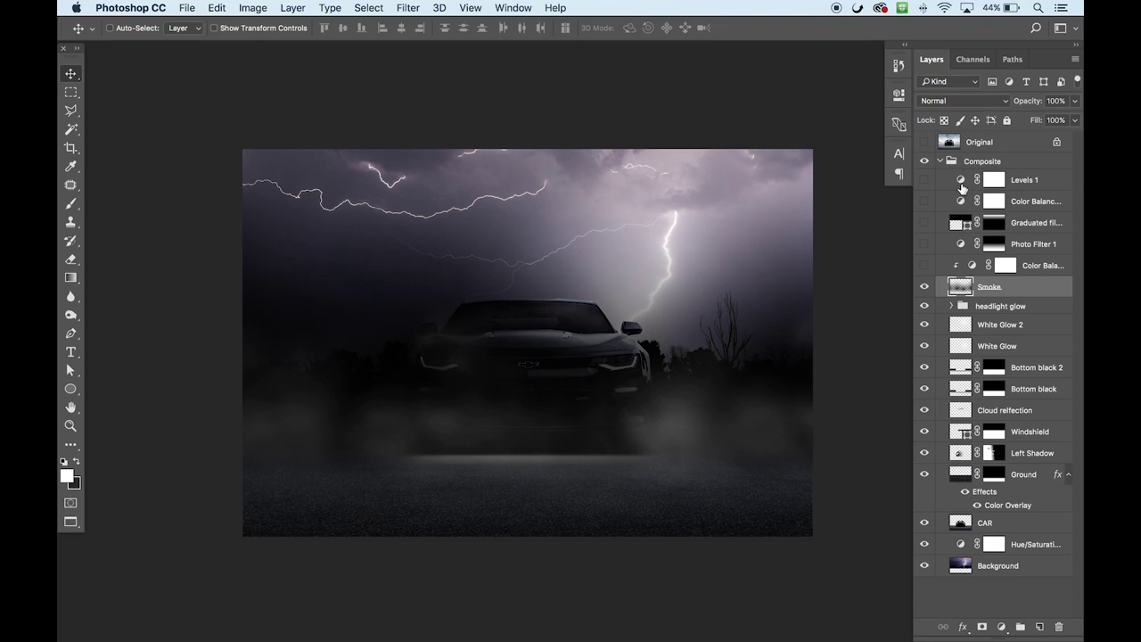
left_click(952, 101)
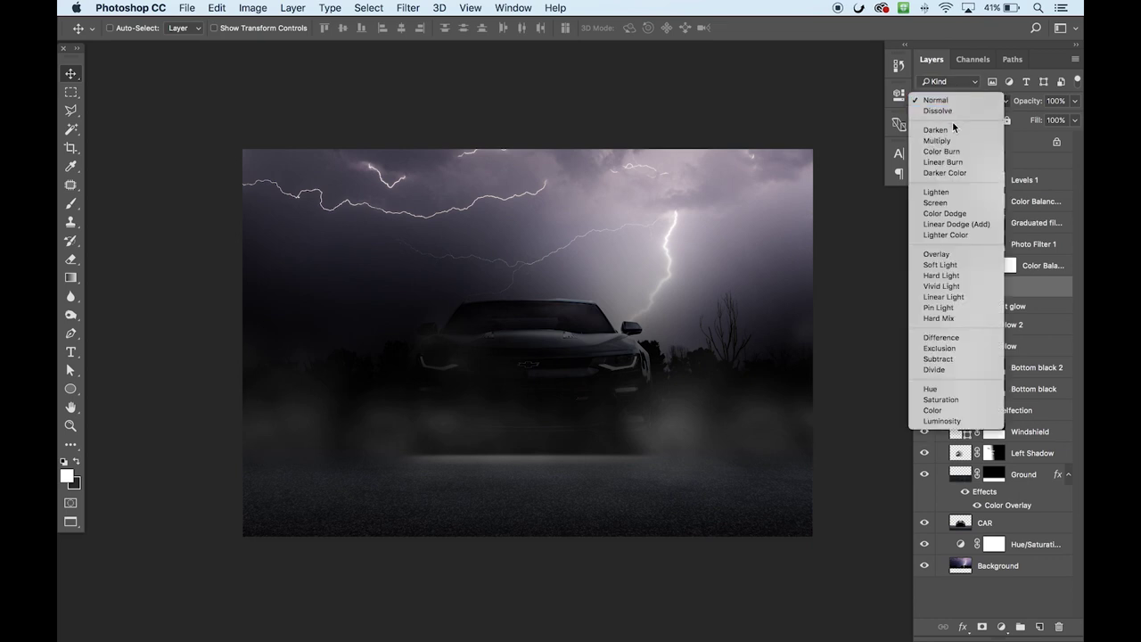
left_click(951, 255)
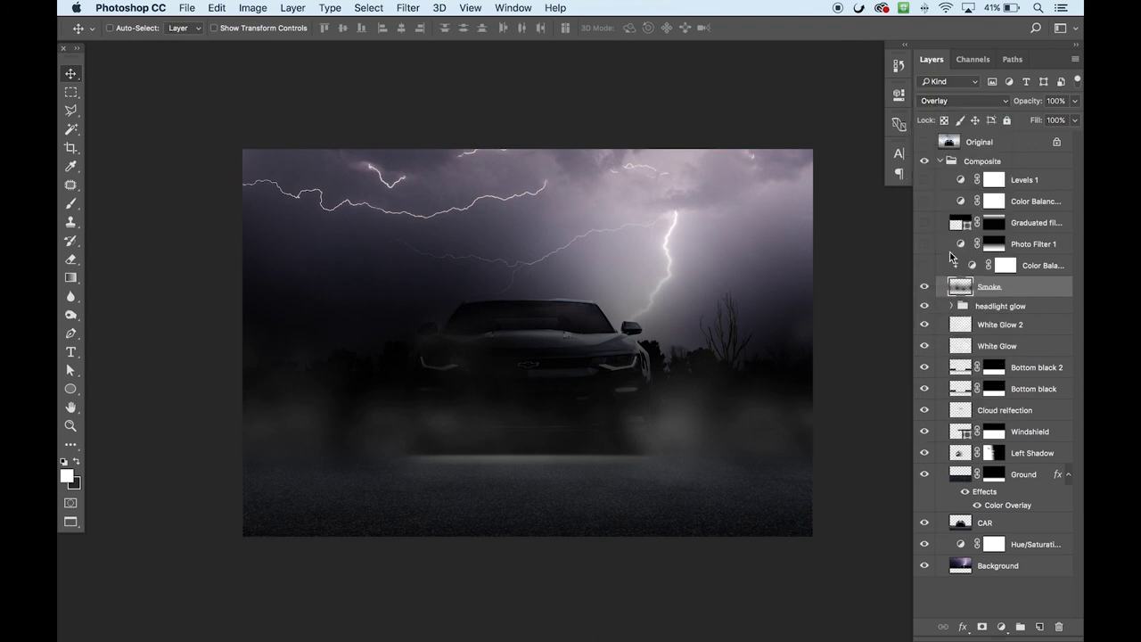
left_click(954, 101)
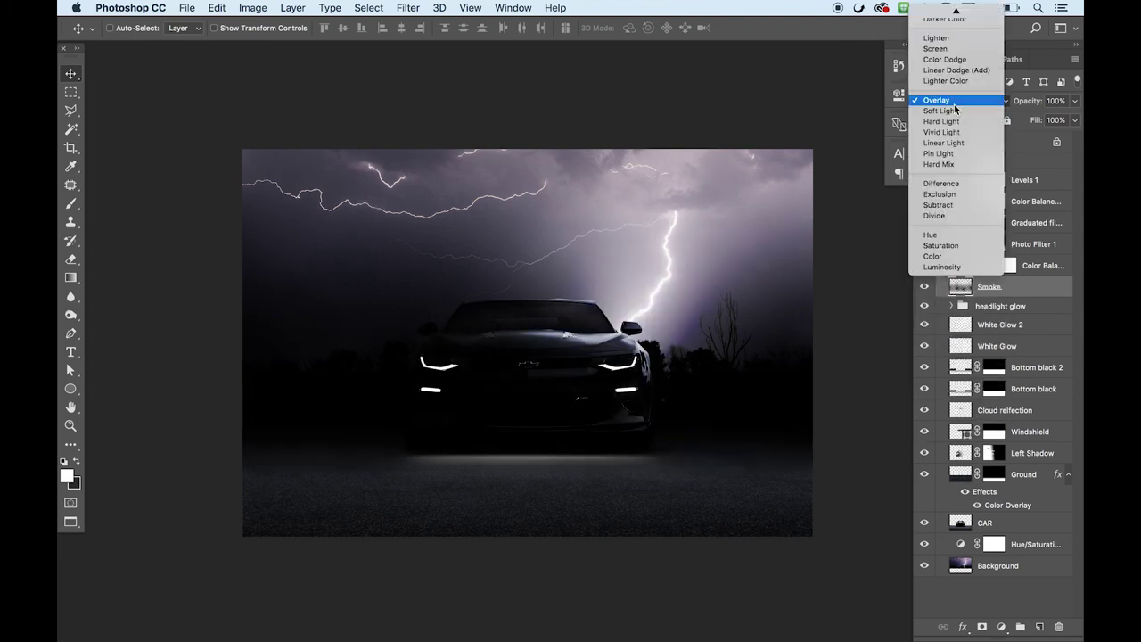
scroll(943, 85, "up", 3)
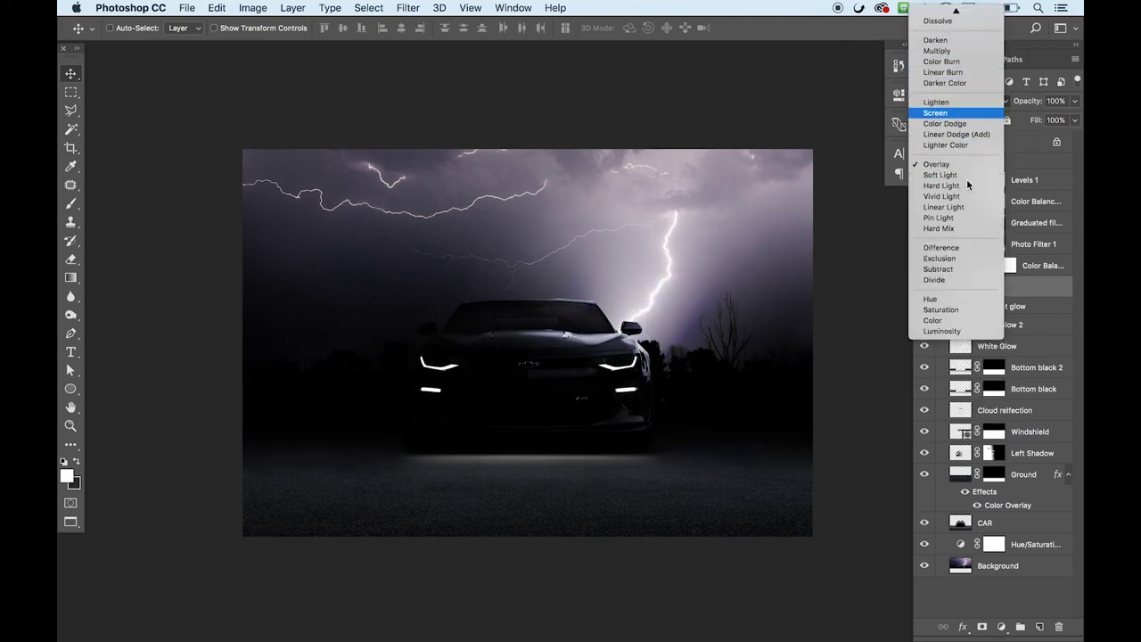
left_click(943, 114)
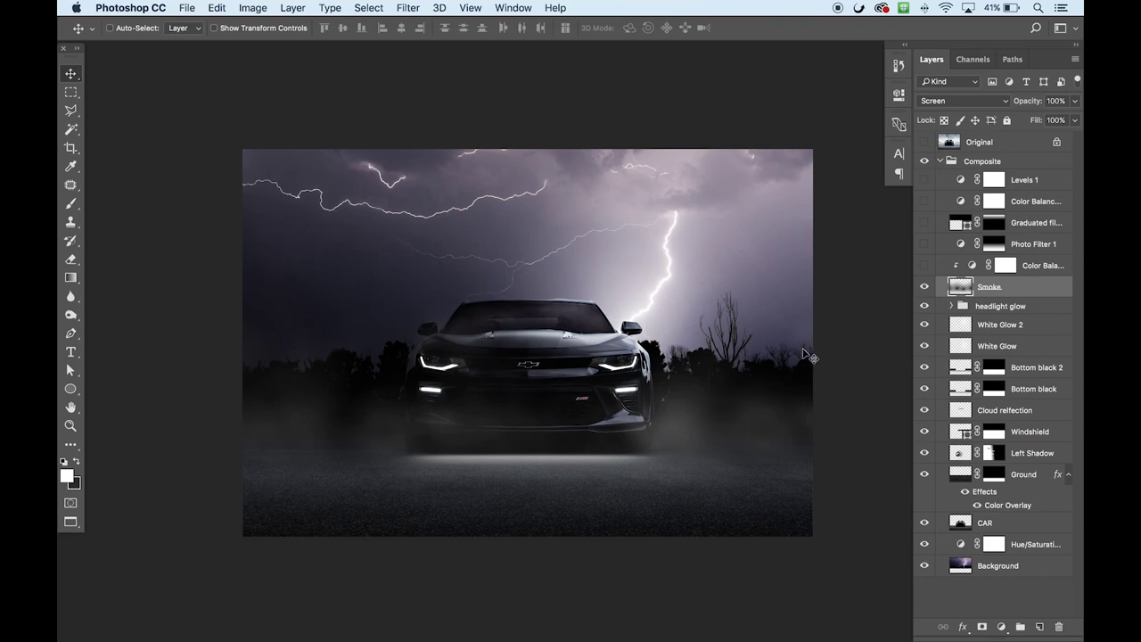
Show the Color Balance adjustment clipped to the Smoke layer and inspect the tinted smoke around the car
key("super+0")
scroll(657, 327, "up", 2)
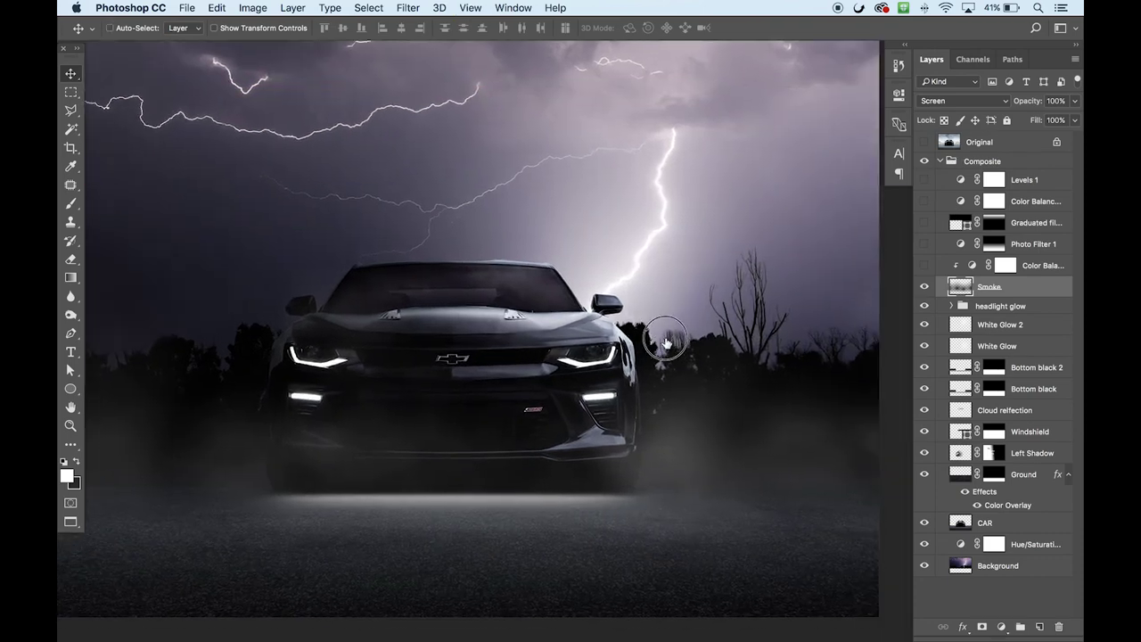
left_click_drag(662, 337, 726, 343)
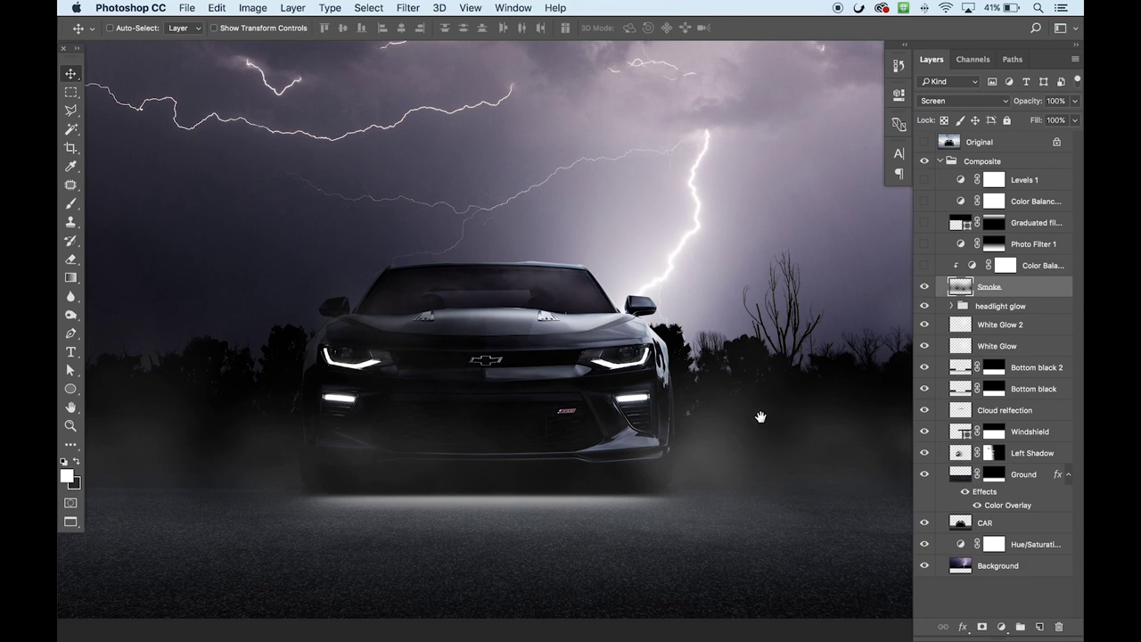
key("super+0")
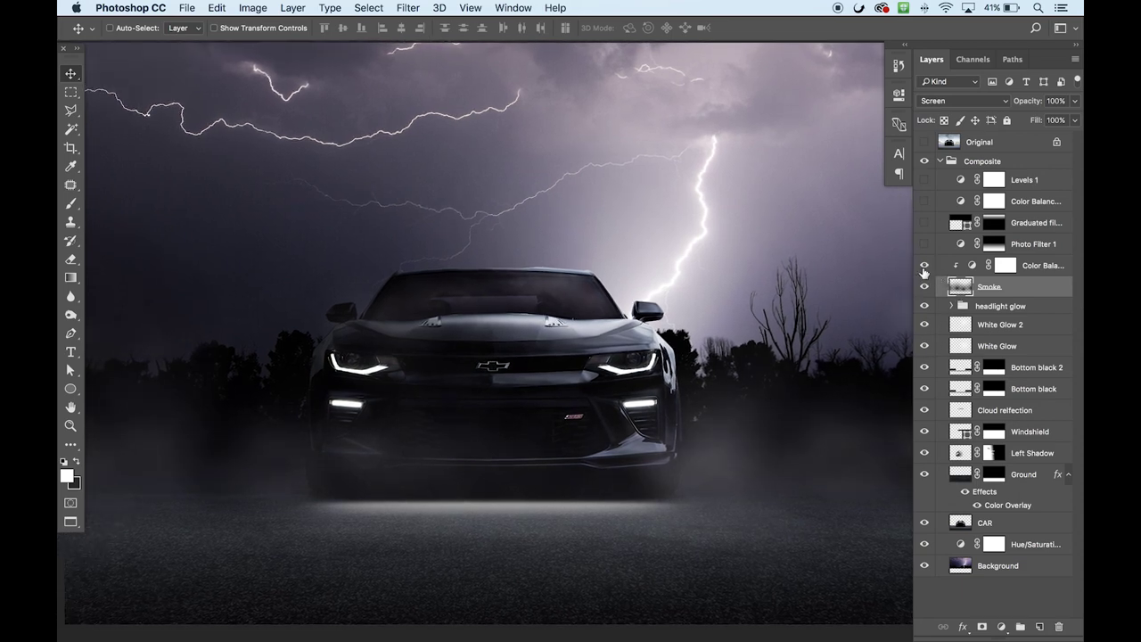
left_click_drag(802, 313, 741, 311)
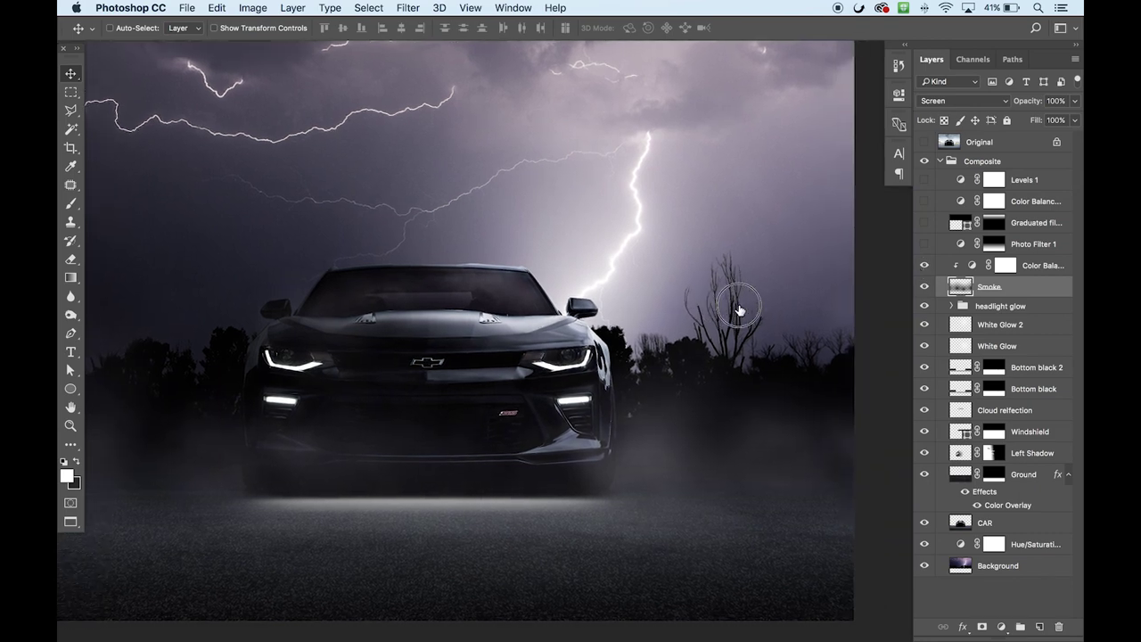
mouse_move(519, 298)
left_mouse_down()
mouse_move(729, 298)
mouse_move(555, 281)
mouse_move(521, 301)
left_mouse_up()
Release the clipping mask of the Color Balance 1 layer so it affects every layer below it
left_click(1009, 266)
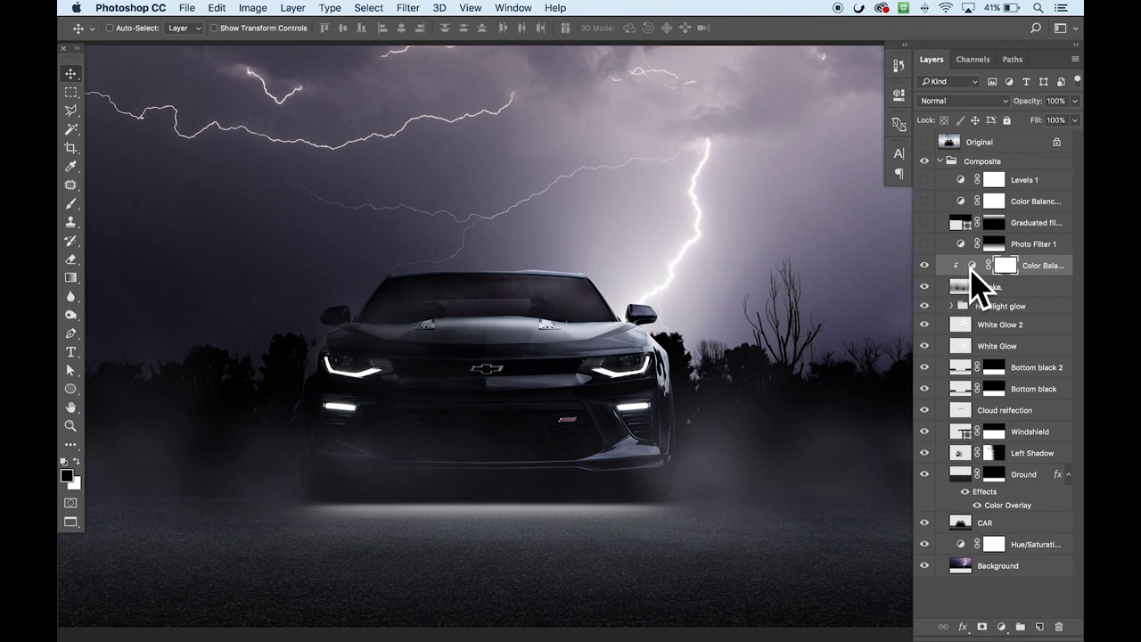
right_click(1057, 265)
left_click(1017, 288)
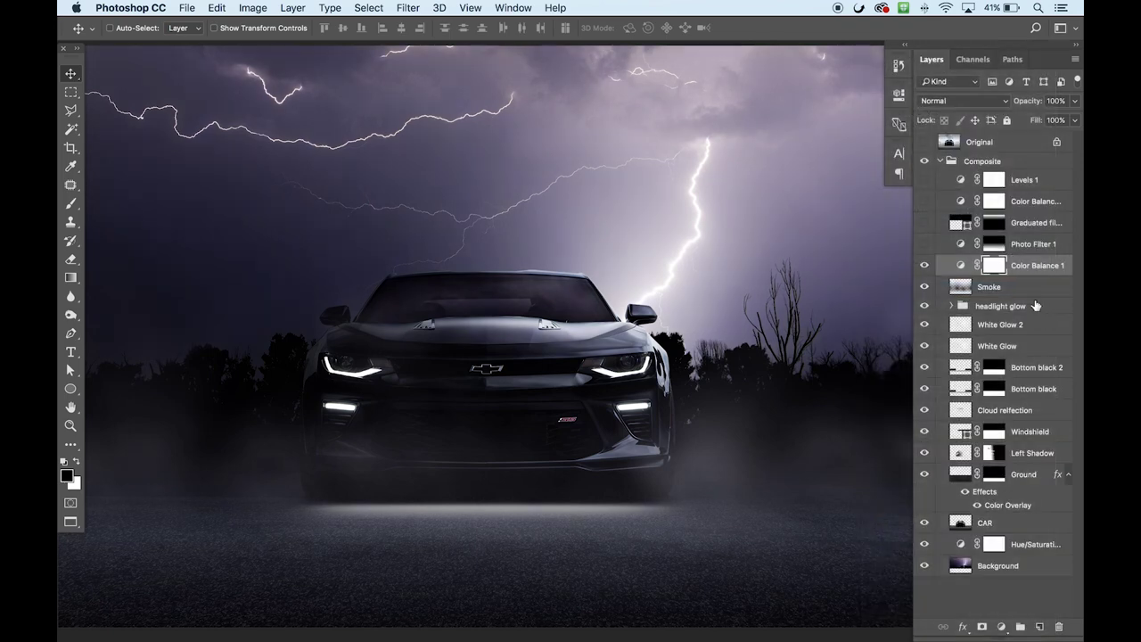
Look up Color Balance among the available adjustment layer types without adding one, and compare the Color Balance 1 and Smoke layers
left_click(1030, 284)
left_click(1030, 267)
left_click(1002, 628)
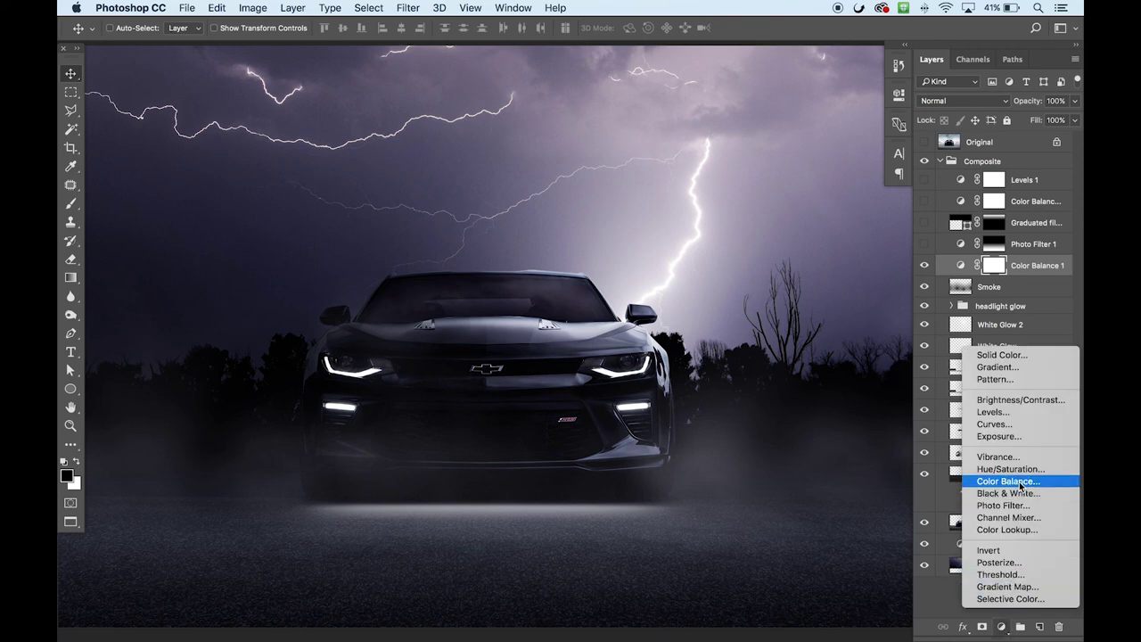
left_click(1030, 269)
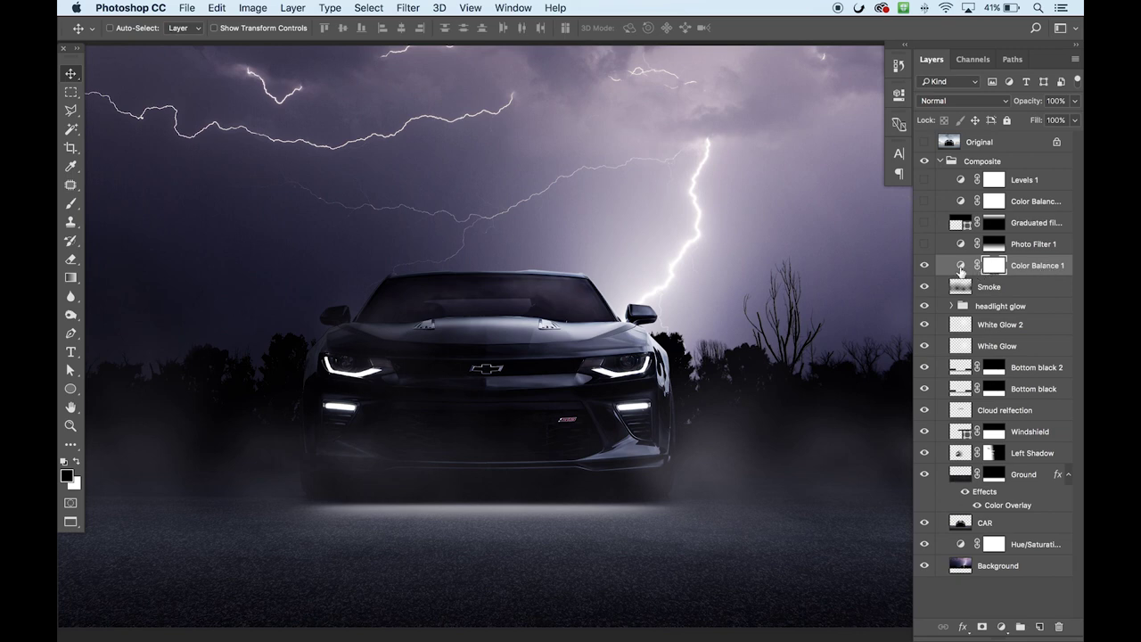
left_click(965, 288)
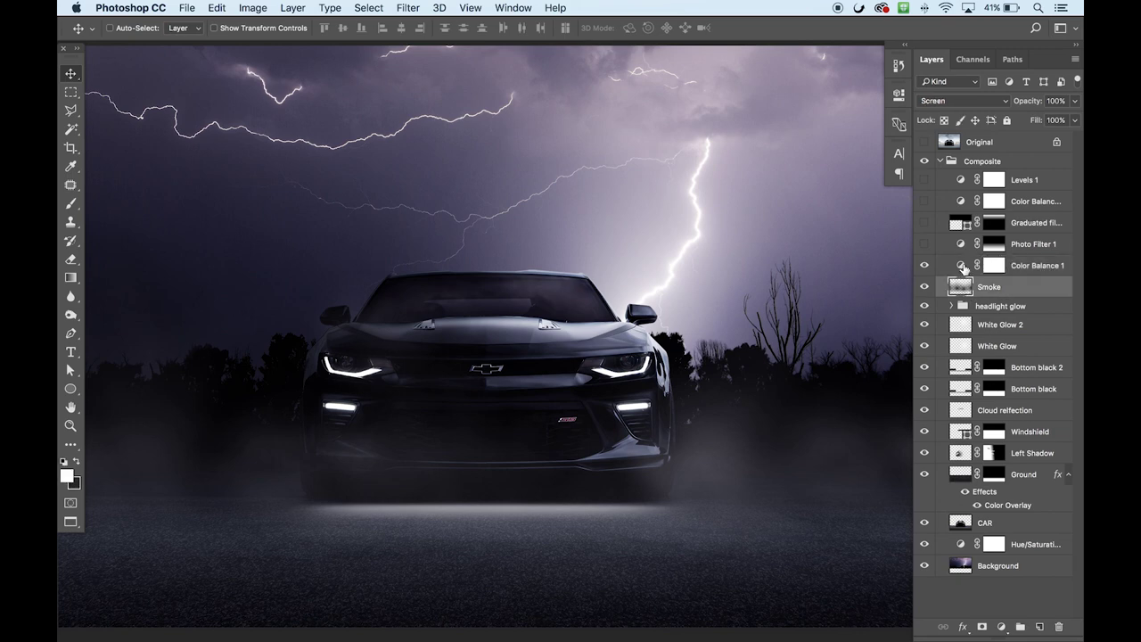
left_click(1052, 267)
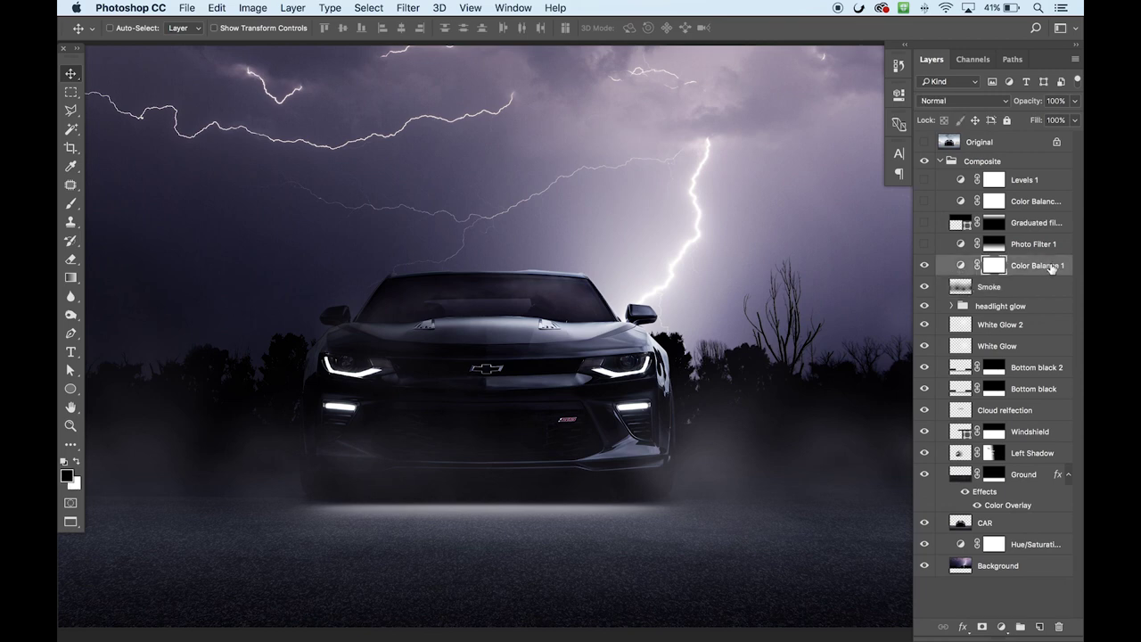
Clip the Color Balance 1 layer to the Smoke layer and open its Color Balance settings
right_click(1054, 269)
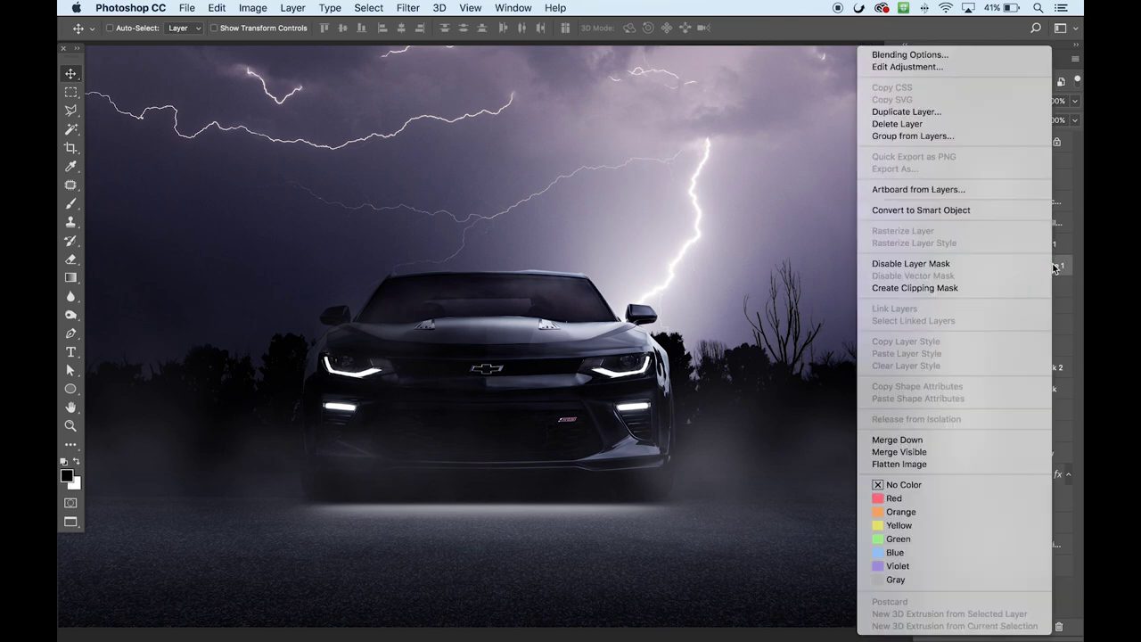
left_click(1054, 268)
right_click(1052, 268)
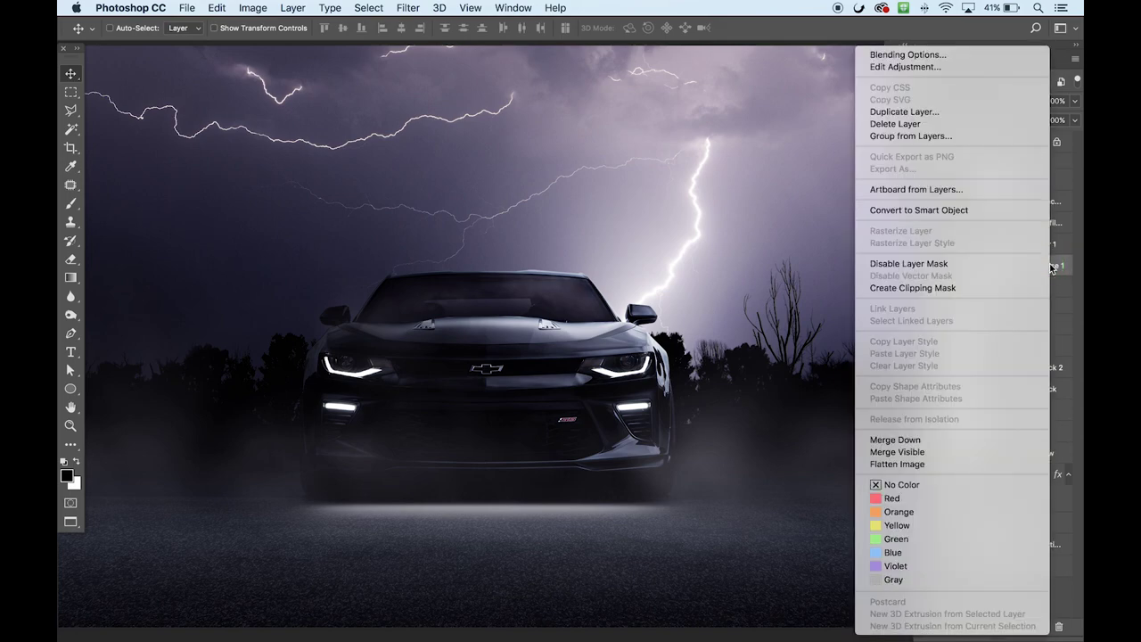
left_click(989, 288)
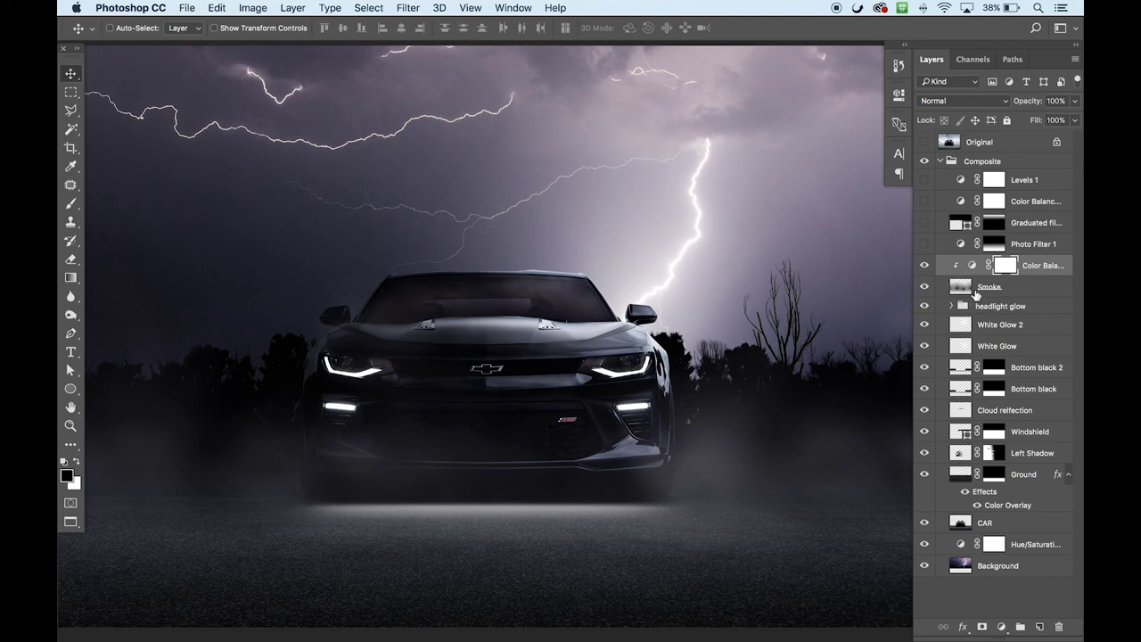
double_click(973, 268)
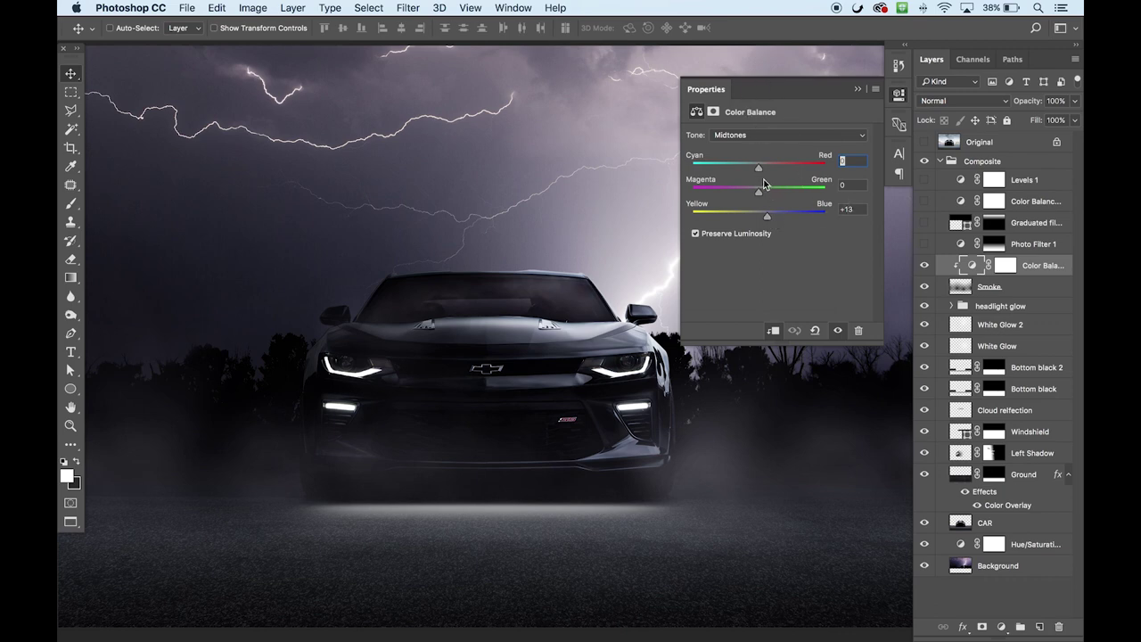
Review the Color Balance 1 settings for shadows, highlights and midtones, close them, and inspect the tinted smoke around the car
left_click(744, 135)
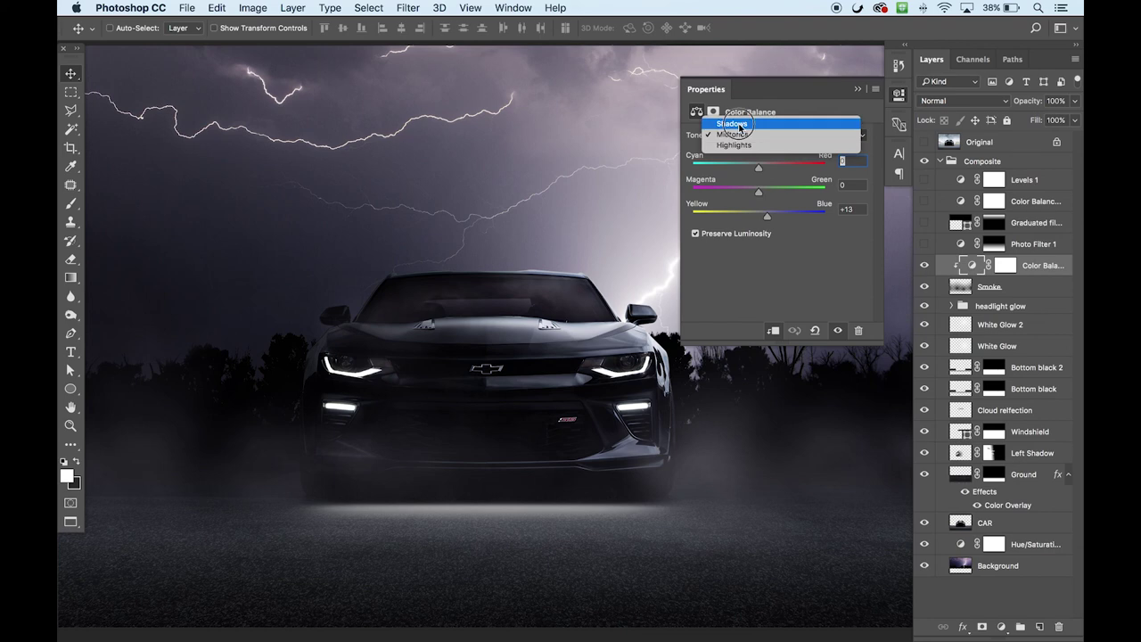
left_click(739, 125)
left_click(741, 134)
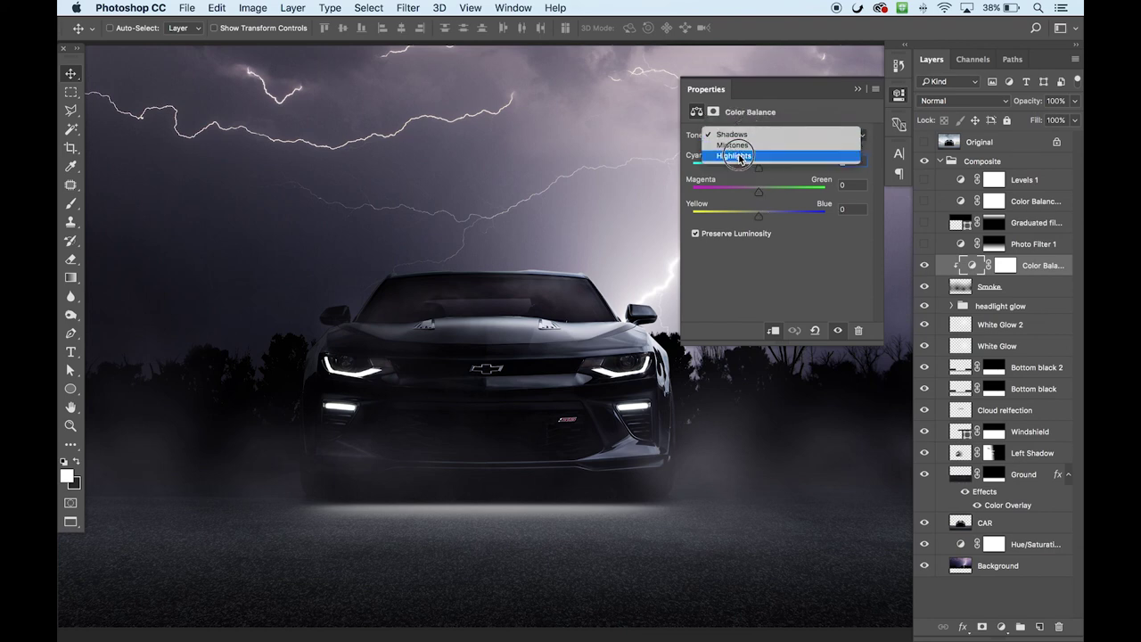
left_click(740, 156)
left_click(742, 135)
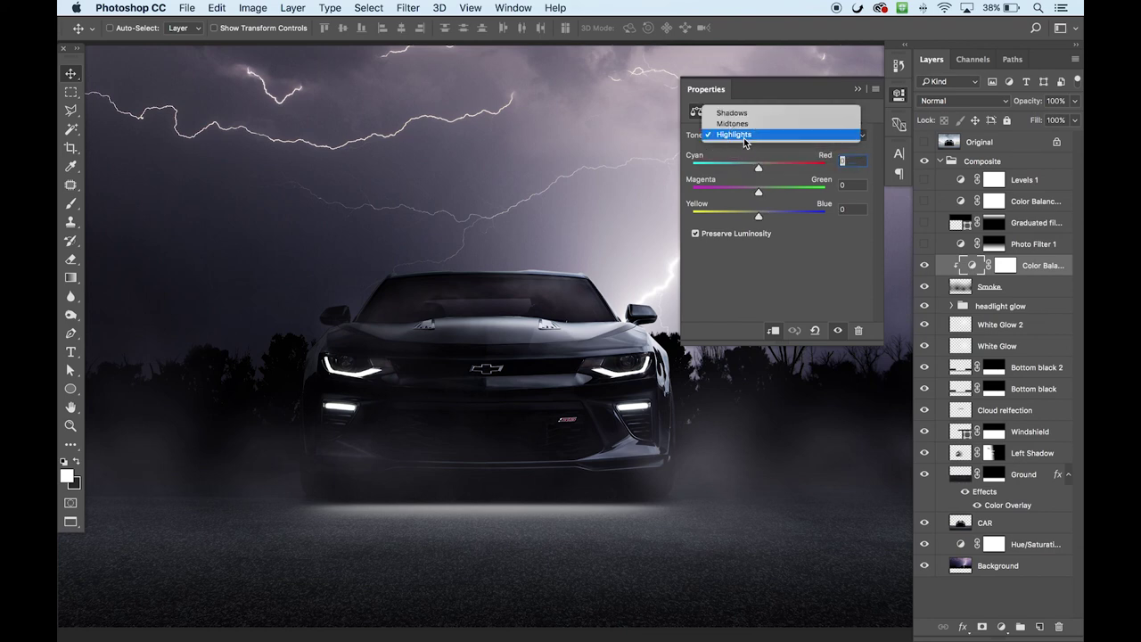
left_click(742, 124)
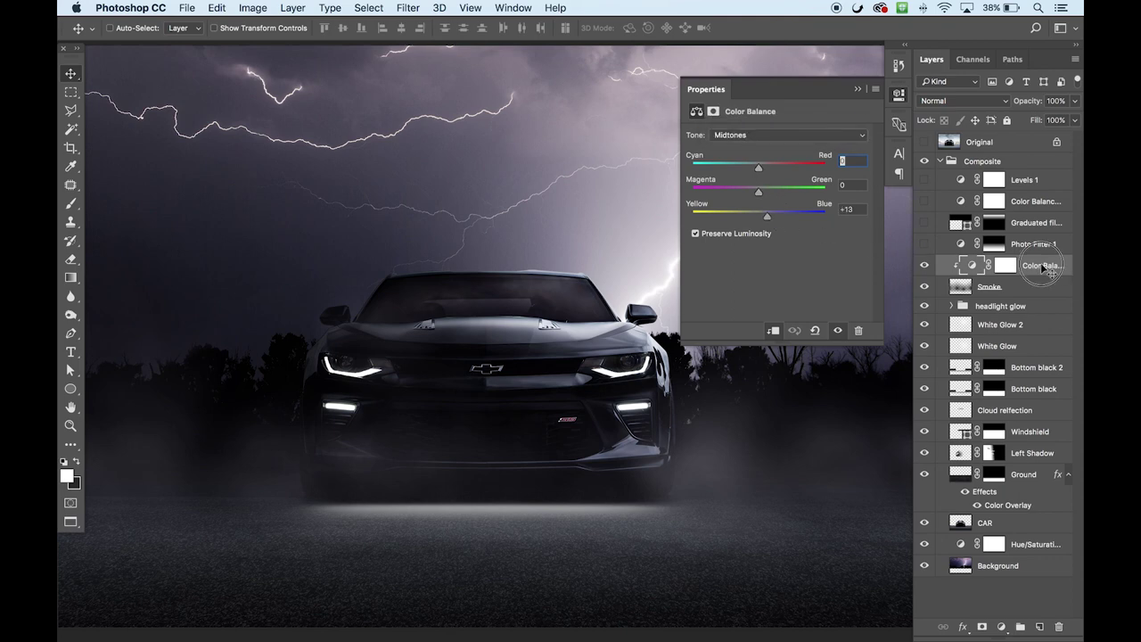
double_click(703, 88)
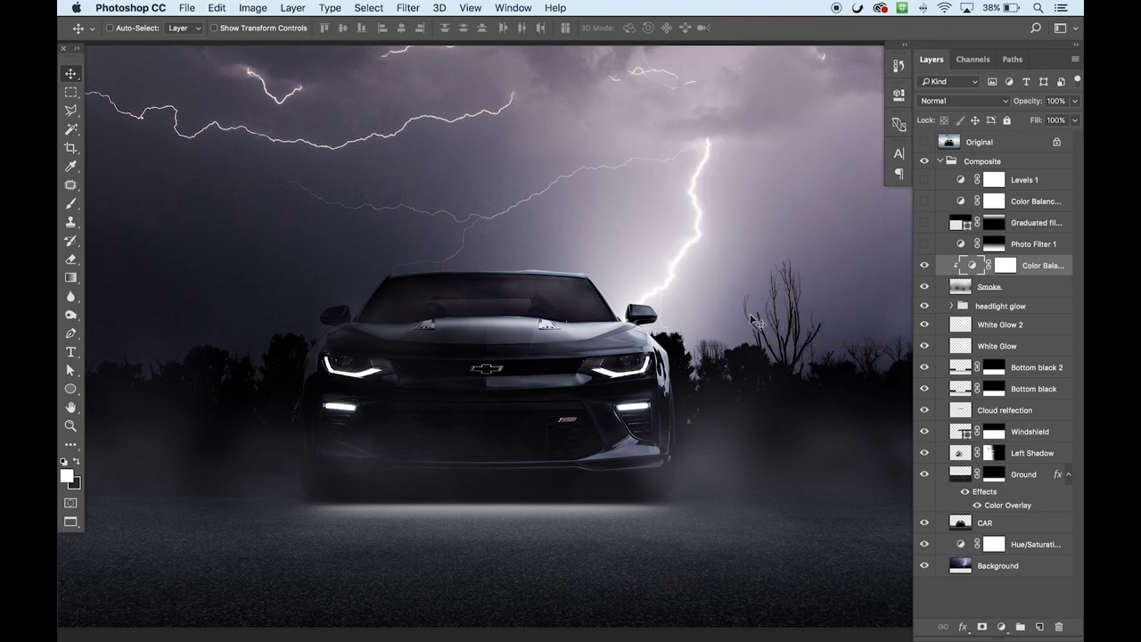
mouse_move(710, 321)
left_mouse_down()
mouse_move(692, 300)
mouse_move(724, 333)
left_mouse_up()
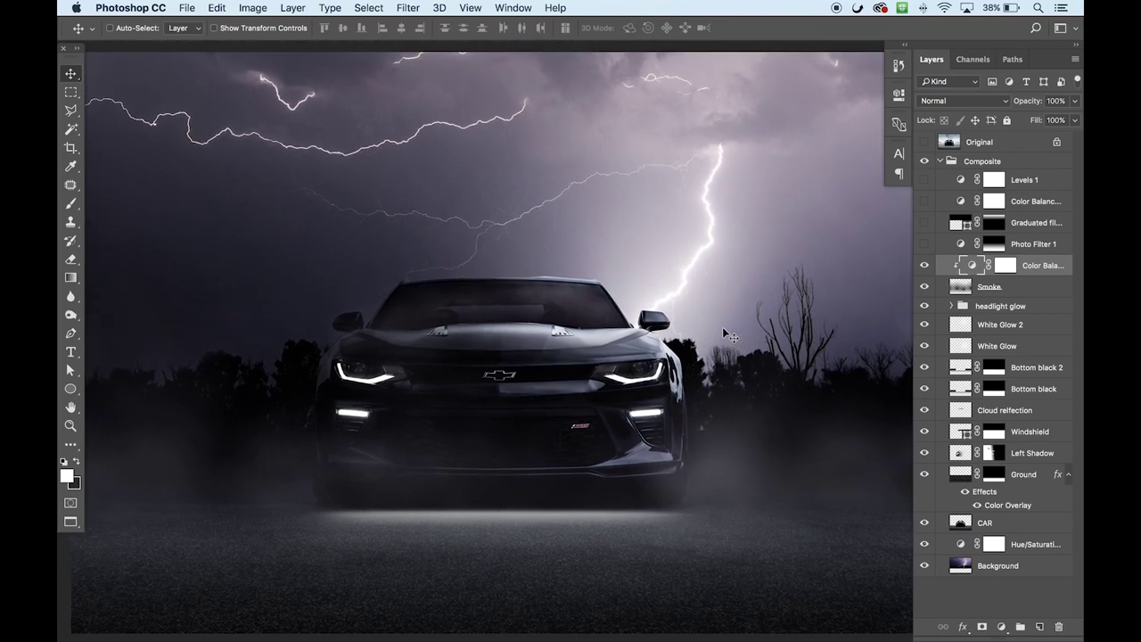
key("x")
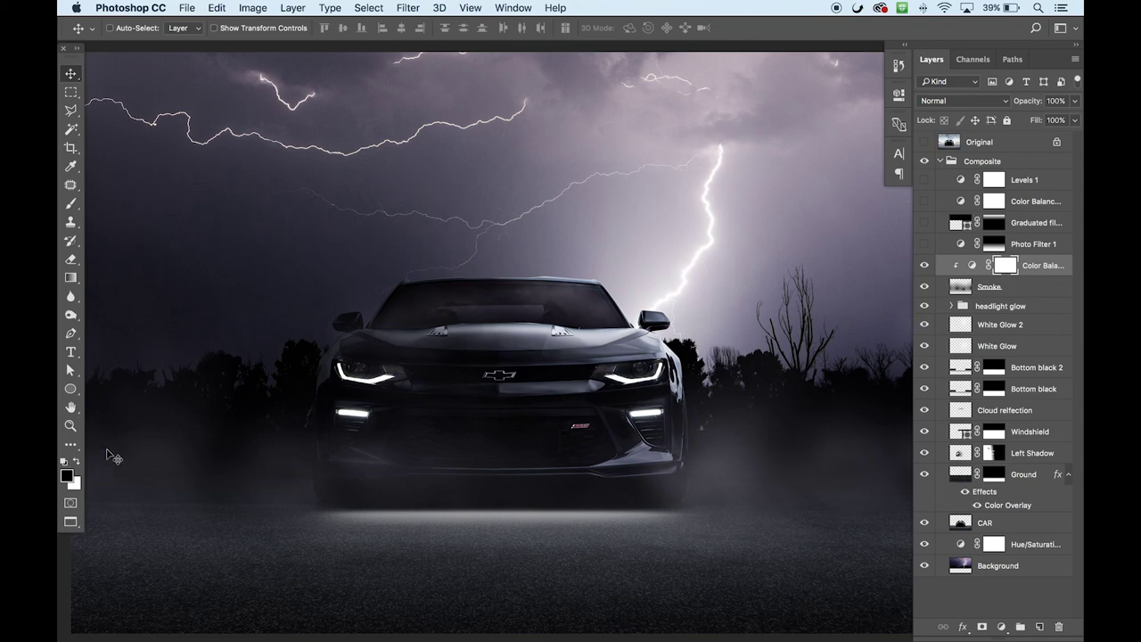
scroll(846, 485, "down", 1)
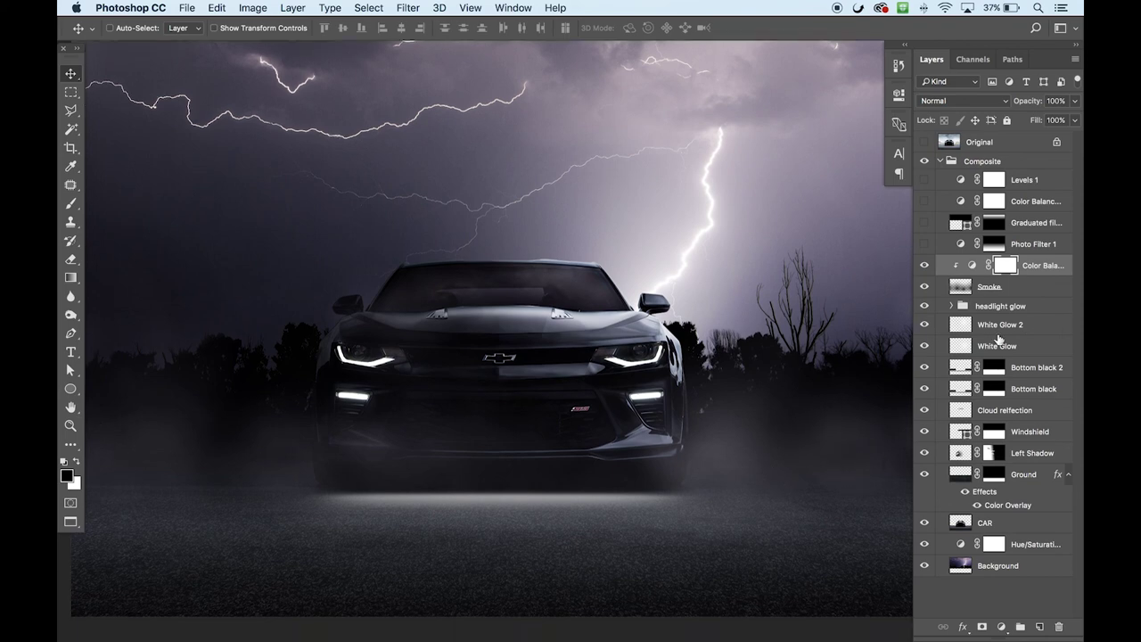
scroll(726, 360, "up", 1)
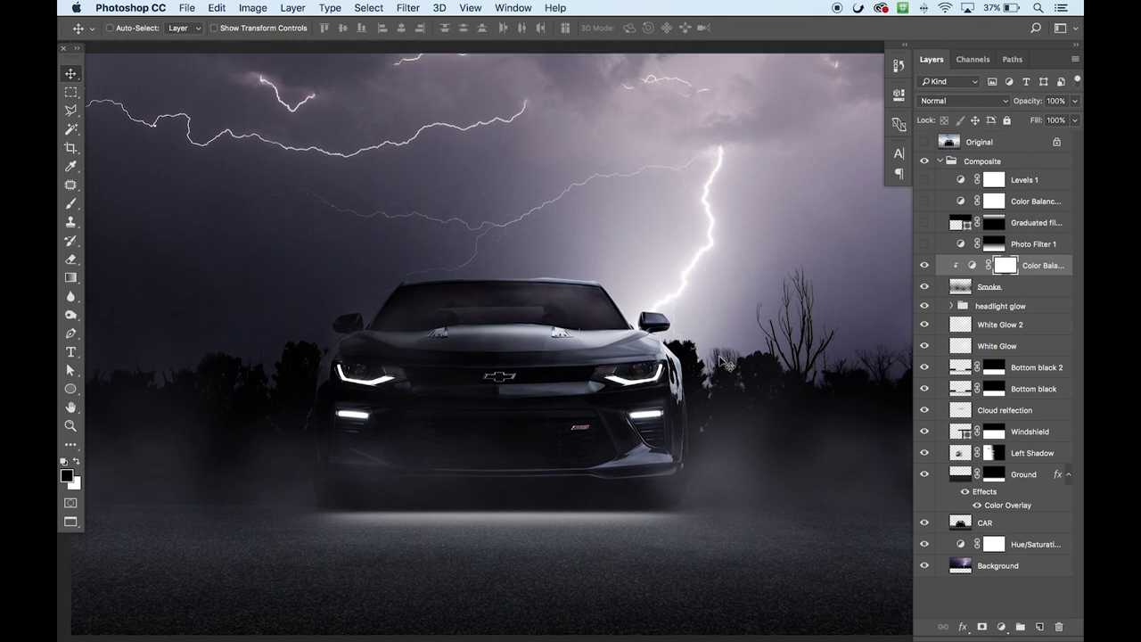
Show the Photo Filter 1 layer and compare the image with and without it
left_click(1022, 249)
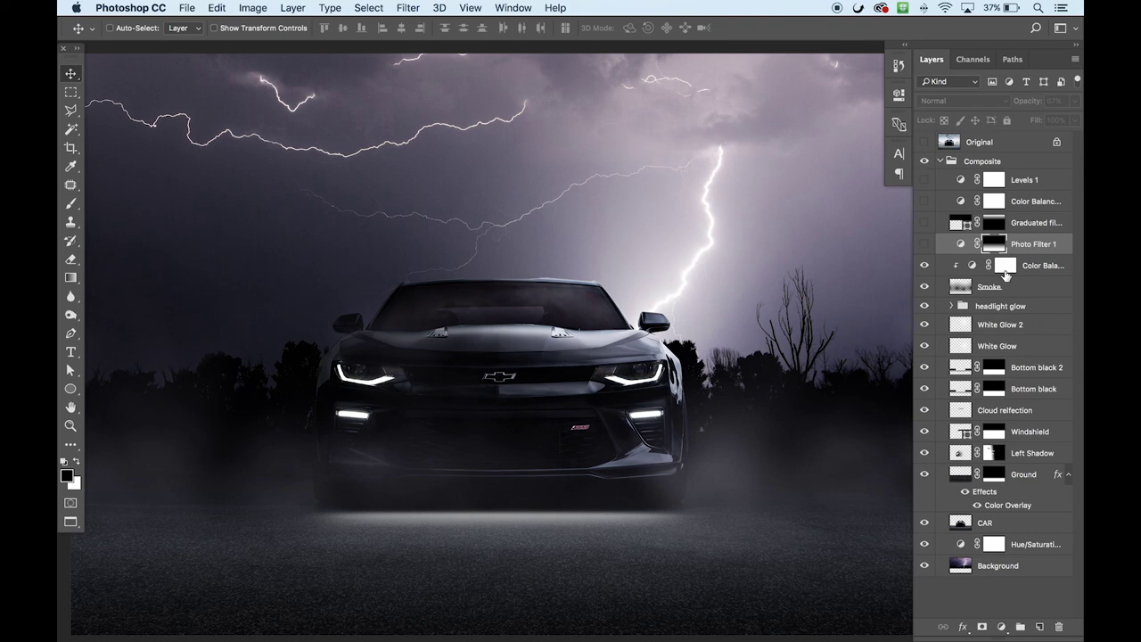
left_click(1003, 626)
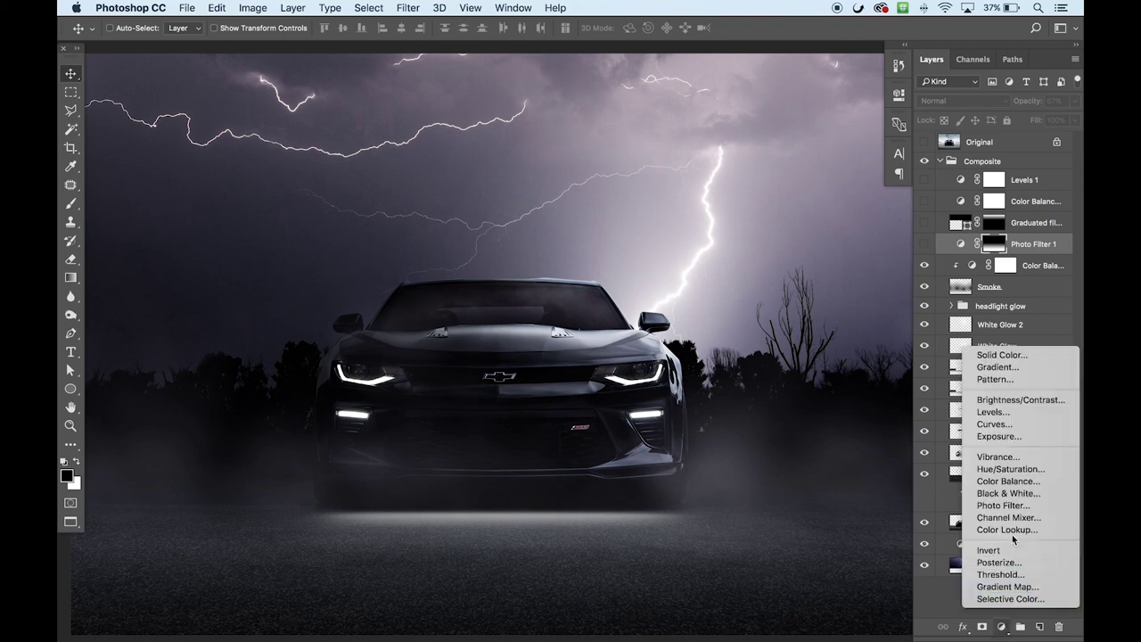
left_click(1026, 256)
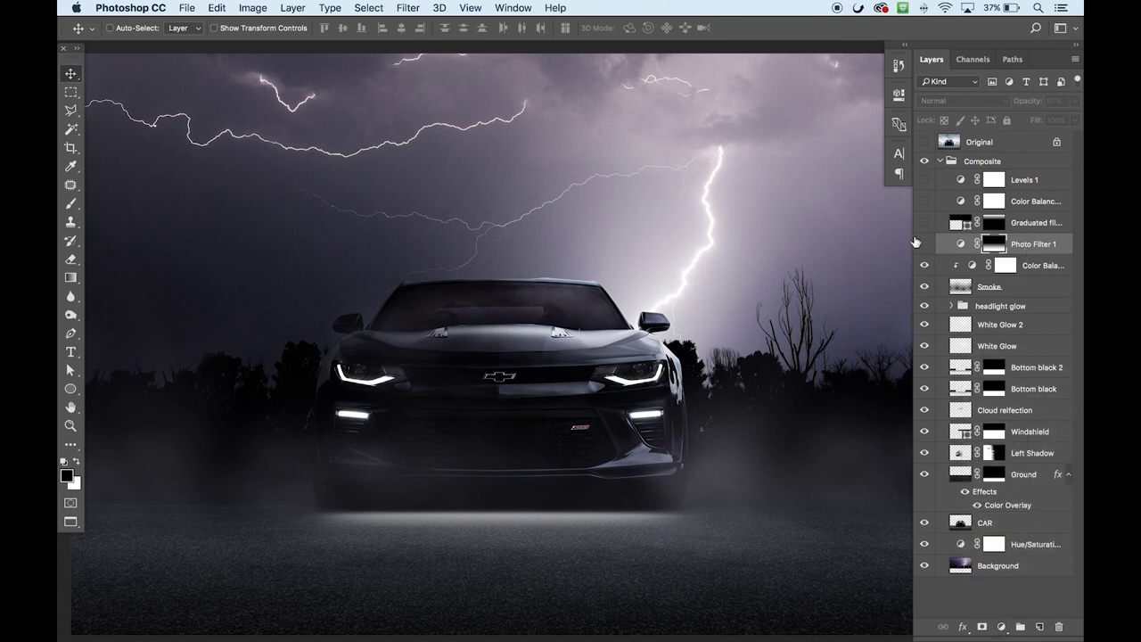
left_click(925, 245)
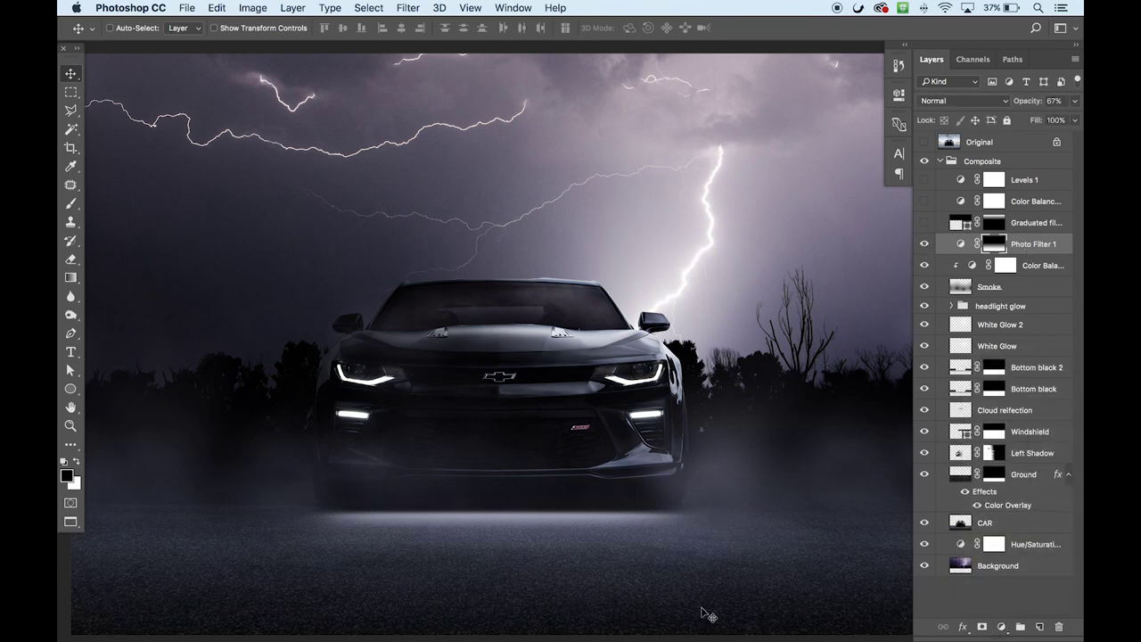
left_click(925, 245)
left_click(925, 245)
Examine the Photo Filter 1 color and density settings, close them, and select the layer's mask
double_click(959, 247)
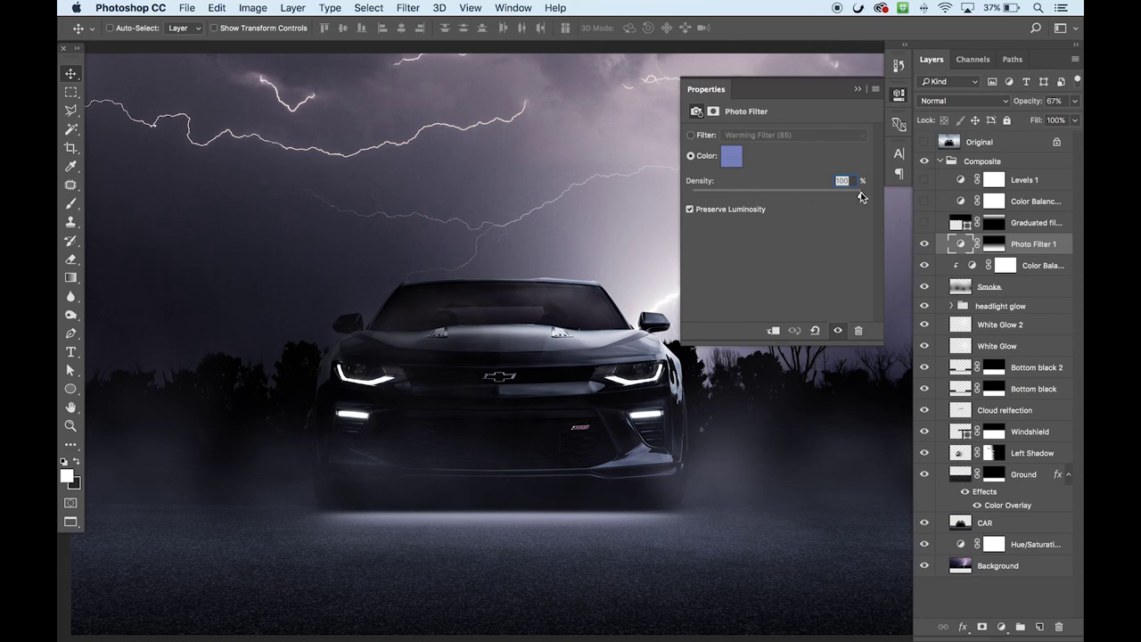
double_click(709, 91)
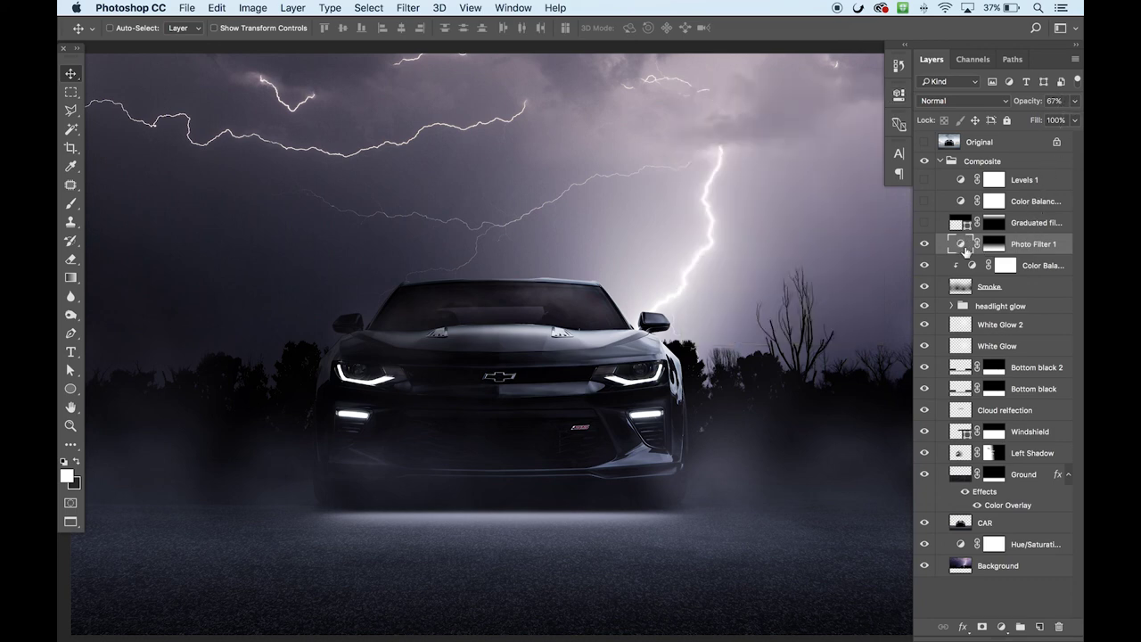
left_click(991, 250)
key("x")
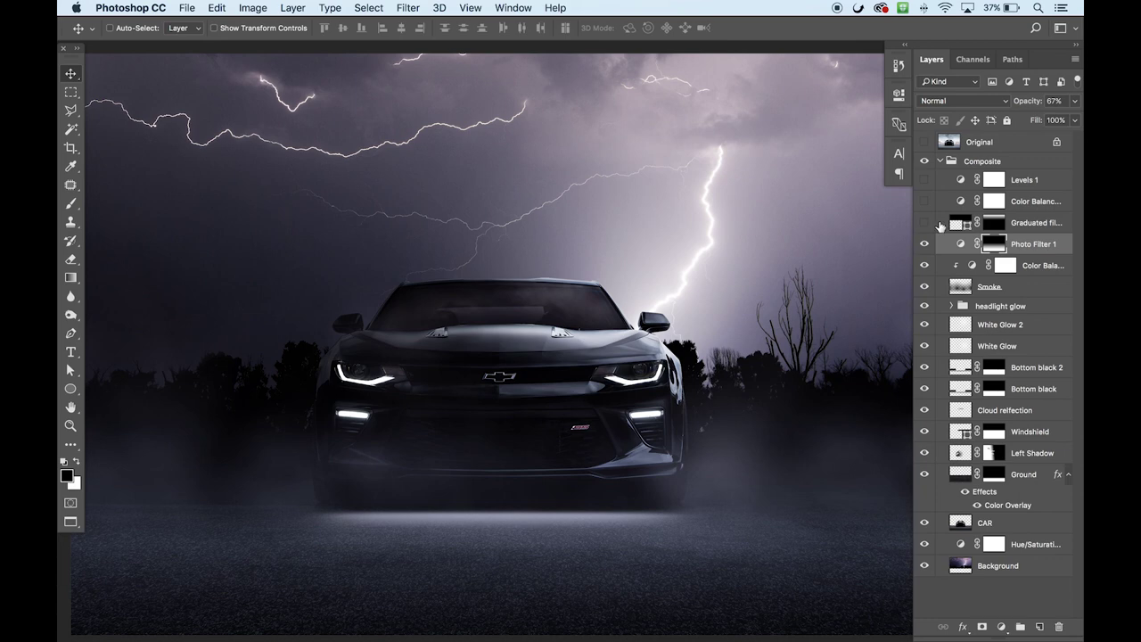
Disable the Photo Filter 1 layer mask to see the unmasked tint, and enable the mask again
right_click(990, 248)
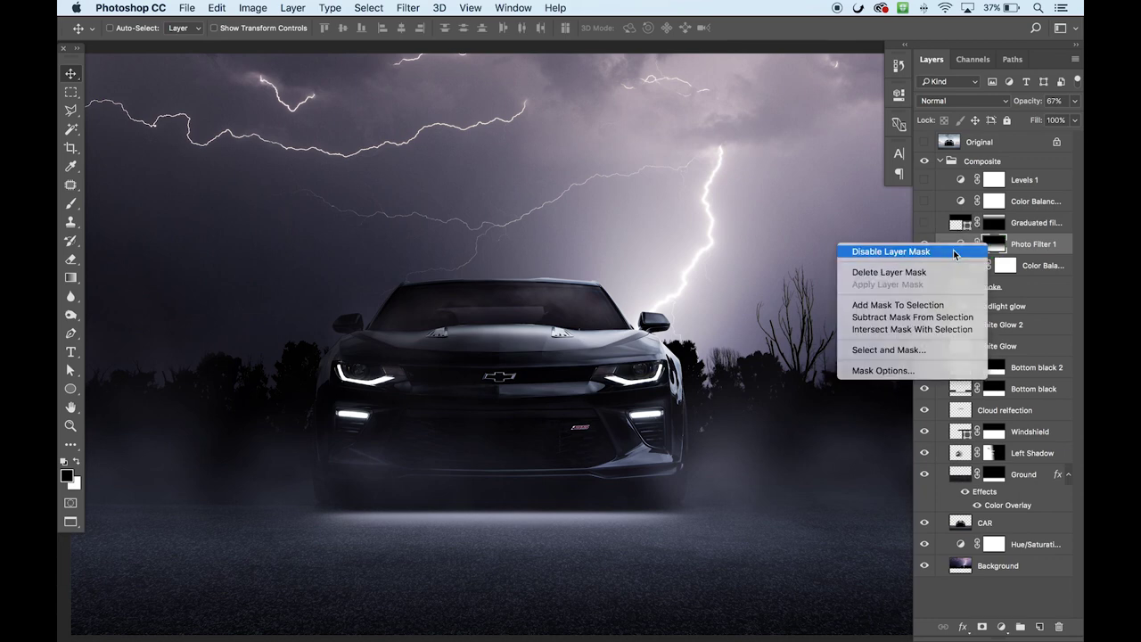
left_click(891, 252)
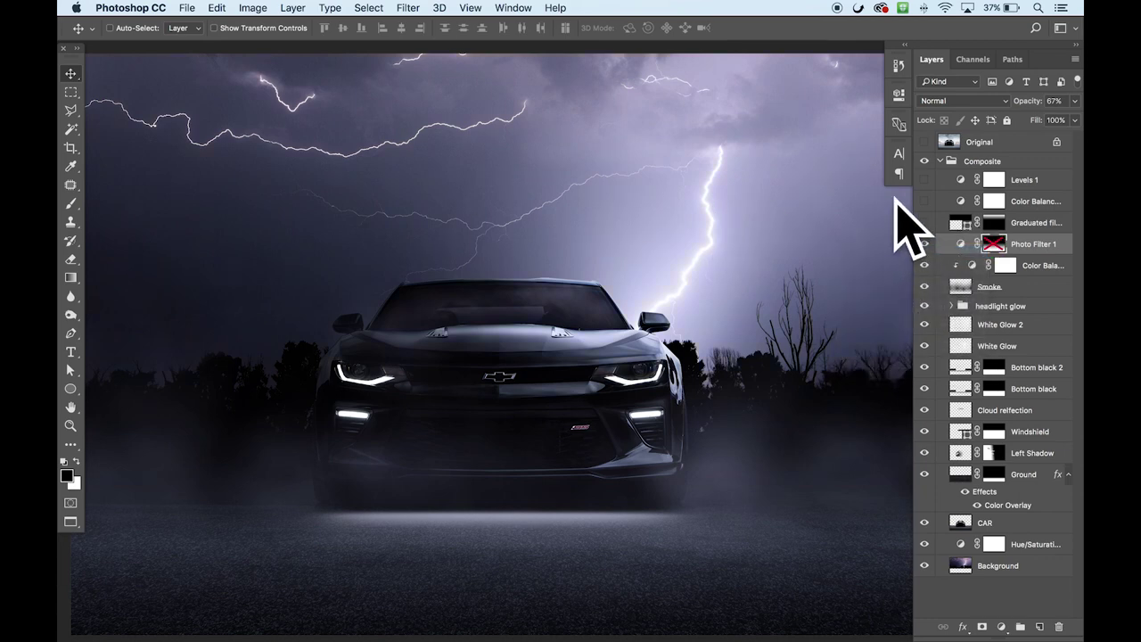
right_click(992, 241)
left_click(972, 247)
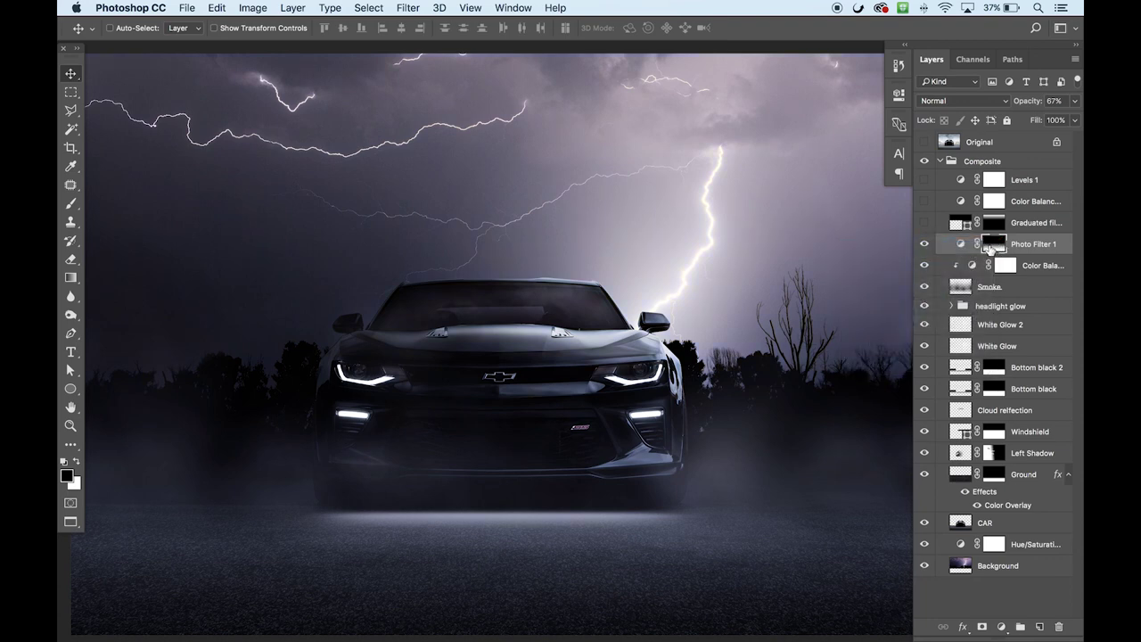
Try vertical linear black-to-white gradients on the Photo Filter 1 mask with the Gradient tool, and undo them
left_click(72, 279)
left_click(188, 30)
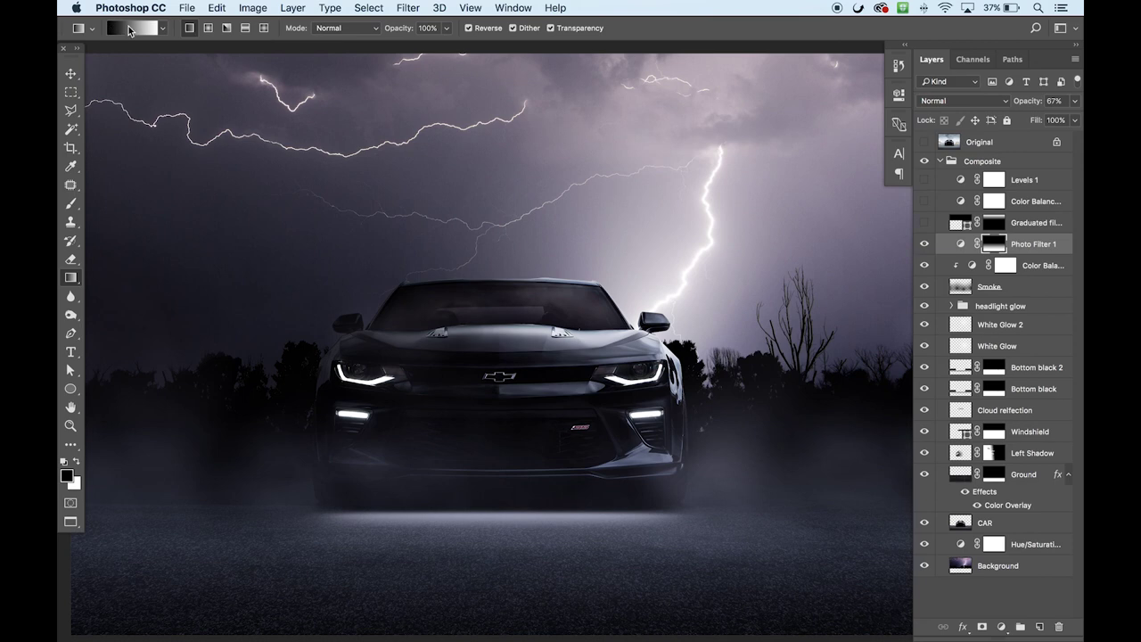
left_click(534, 482)
left_click_drag(534, 481, 536, 243)
left_click_drag(531, 147, 525, 184)
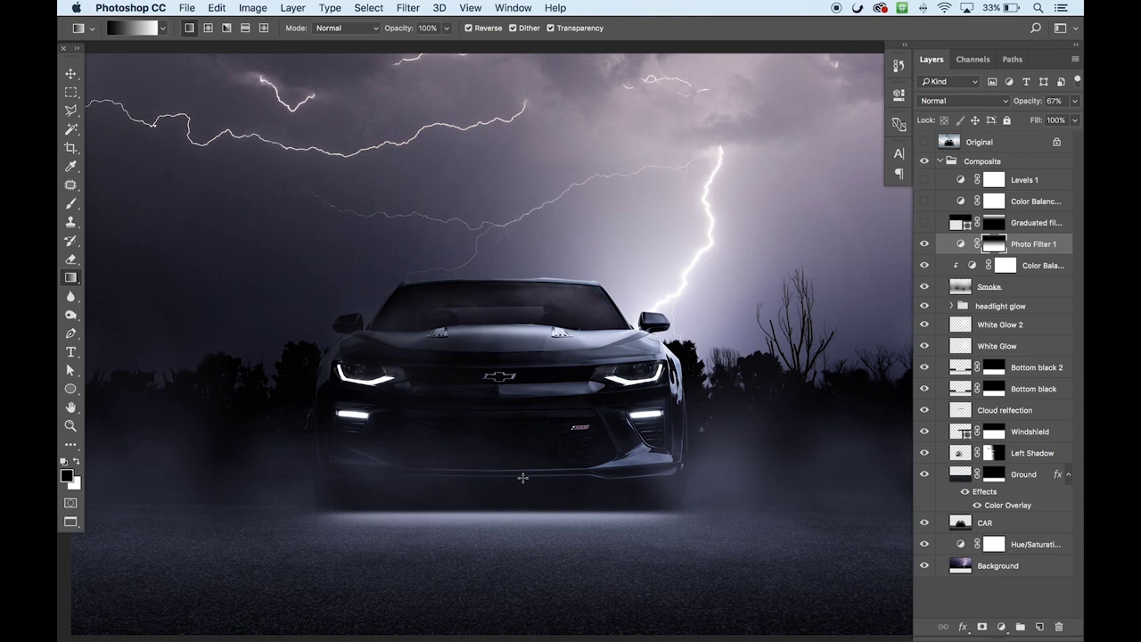
key("super+z")
key("super+z")
key("super+z")
key("super+z")
Show the graduated filter layer above Photo Filter 1 and inspect its effect on the stormy sky
left_click(925, 223)
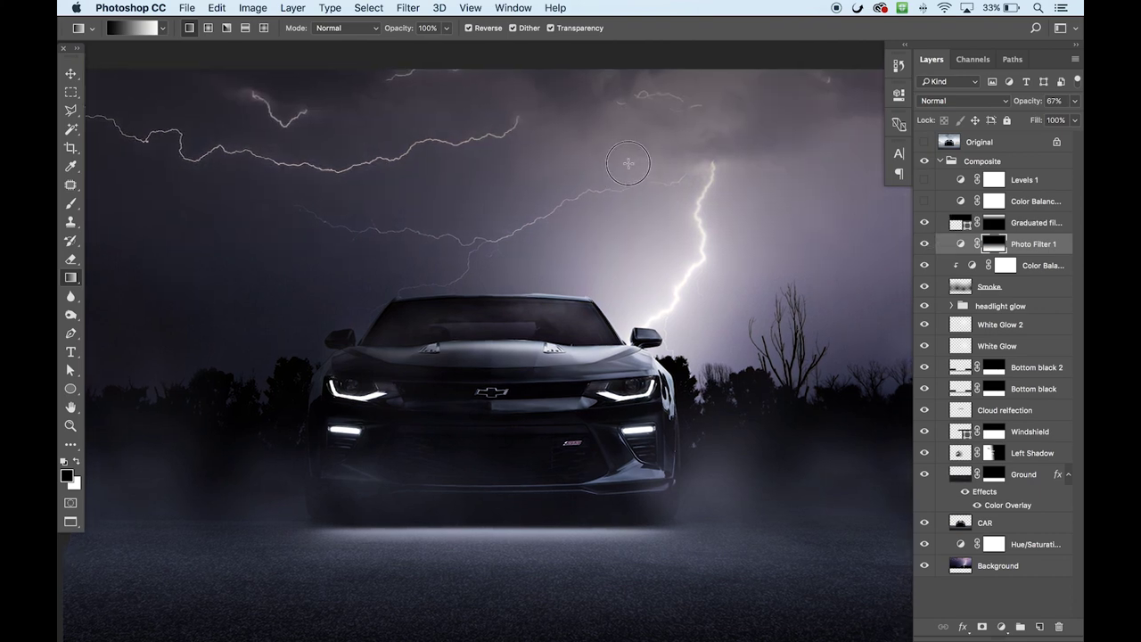
key("super+minus")
key("super+plus")
key("super+minus")
key("super+plus")
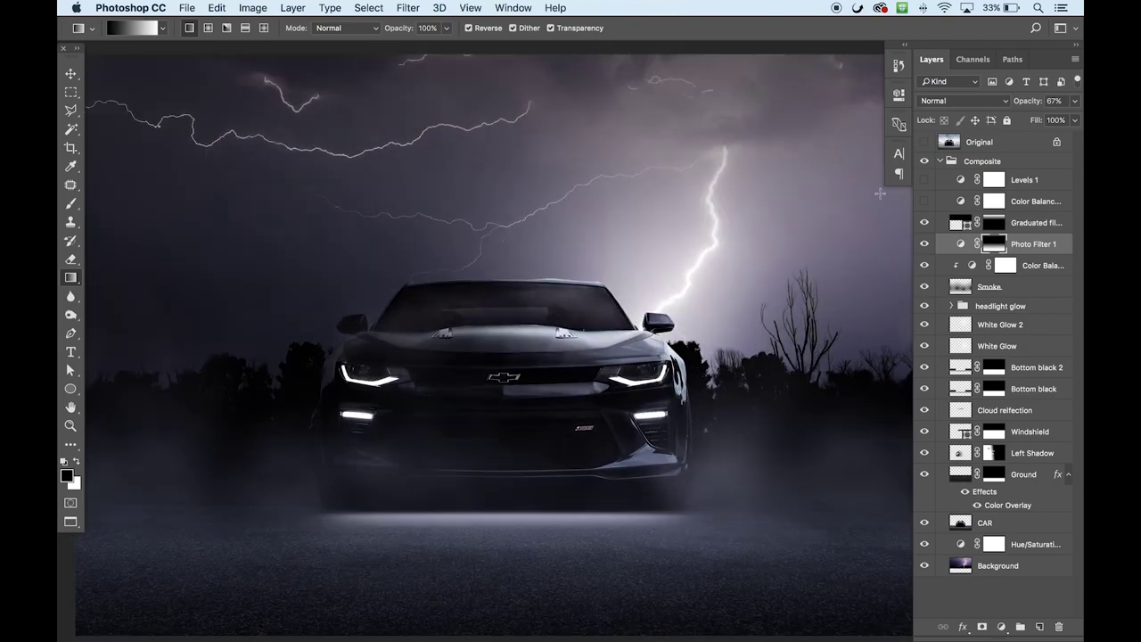
Select the graduated filter layer and examine its fill and layer mask
left_click(960, 228)
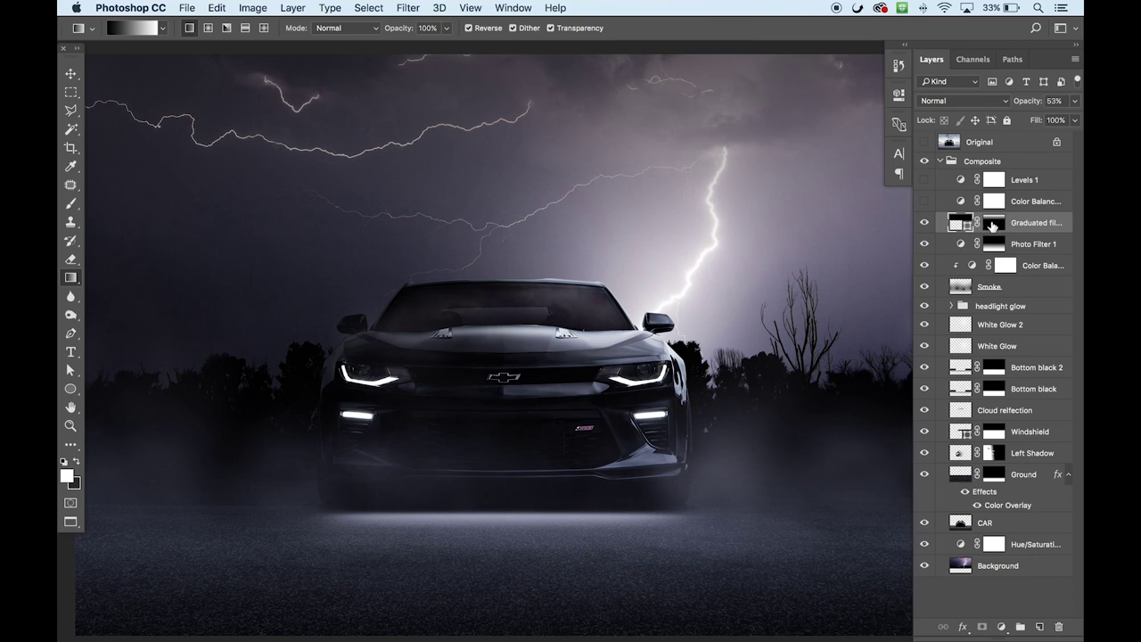
key("x")
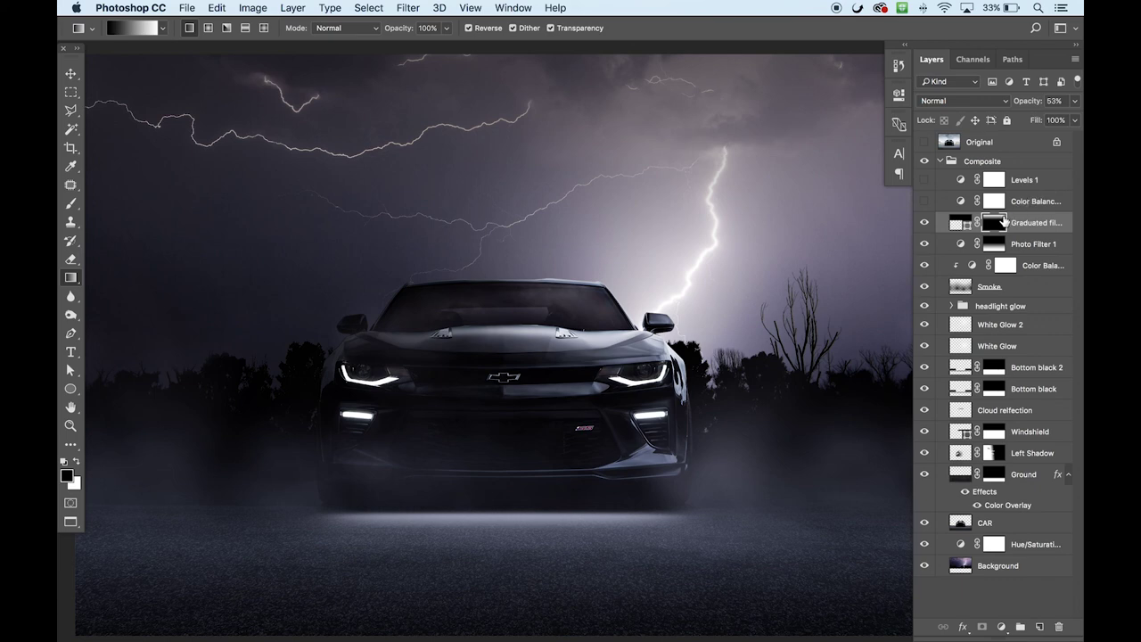
left_click(1000, 224)
key("x")
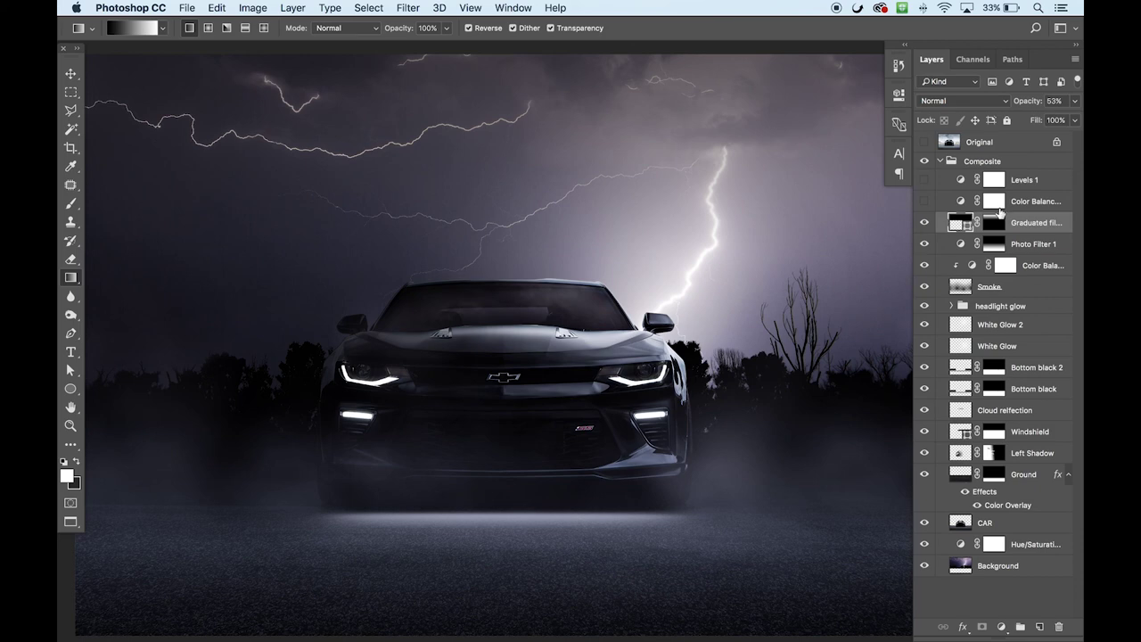
right_click(996, 217)
left_click(1042, 223)
Compare the image with and without the graduated filter layer, and inspect the whole composite
left_click(925, 223)
left_click(926, 223)
left_click(926, 223)
left_click(926, 223)
left_click(925, 223)
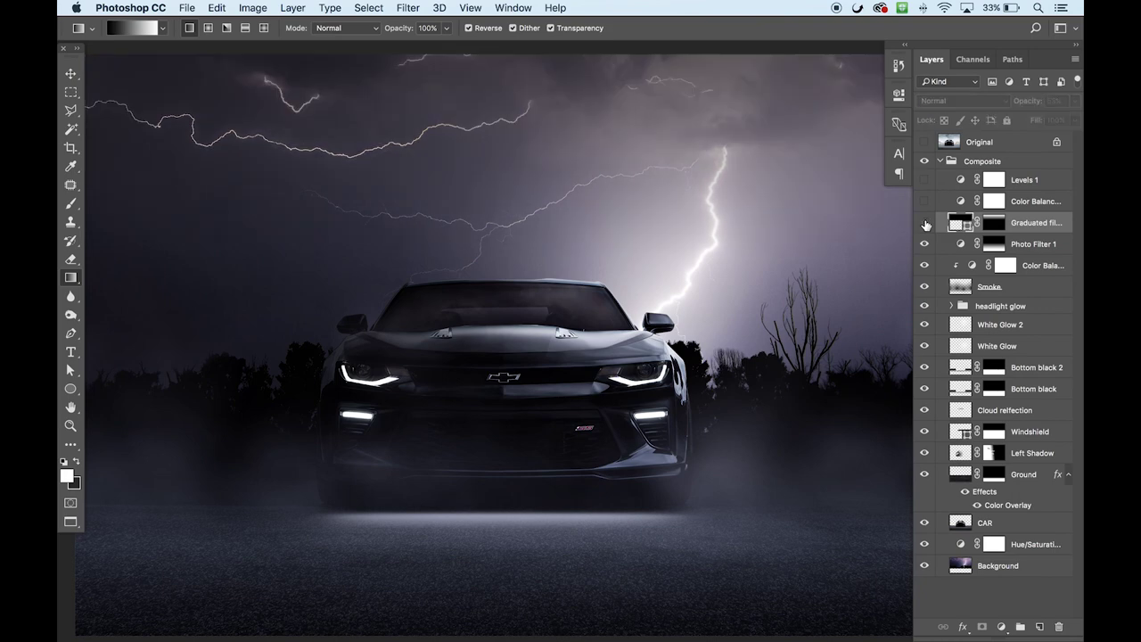
left_click(925, 223)
key("super+0")
key("super+minus")
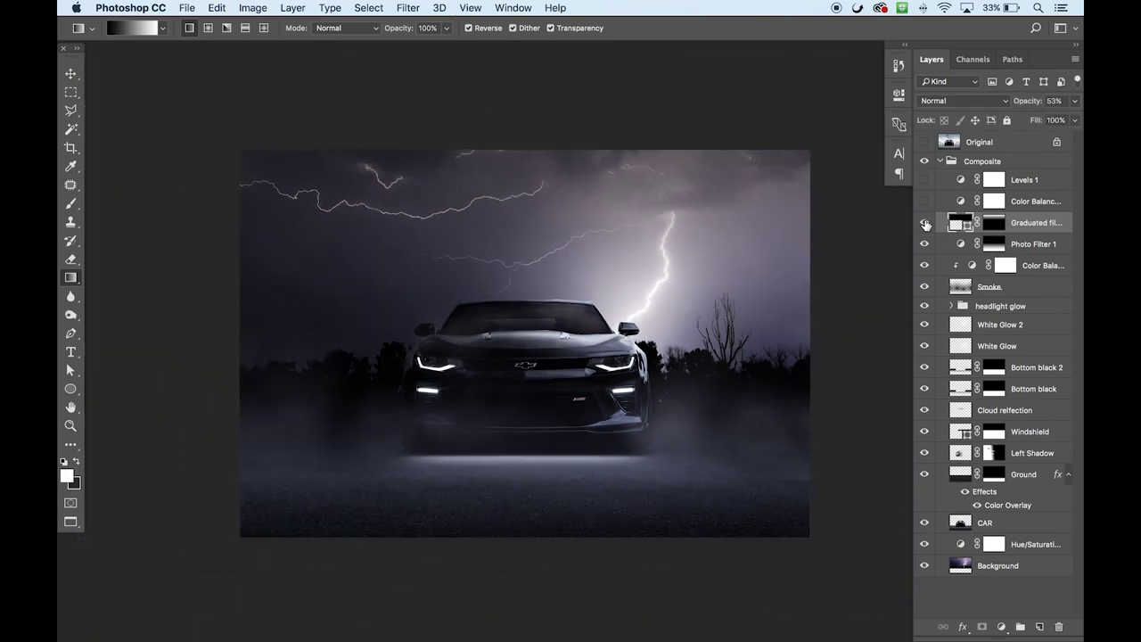
key("super+plus")
key("super+minus")
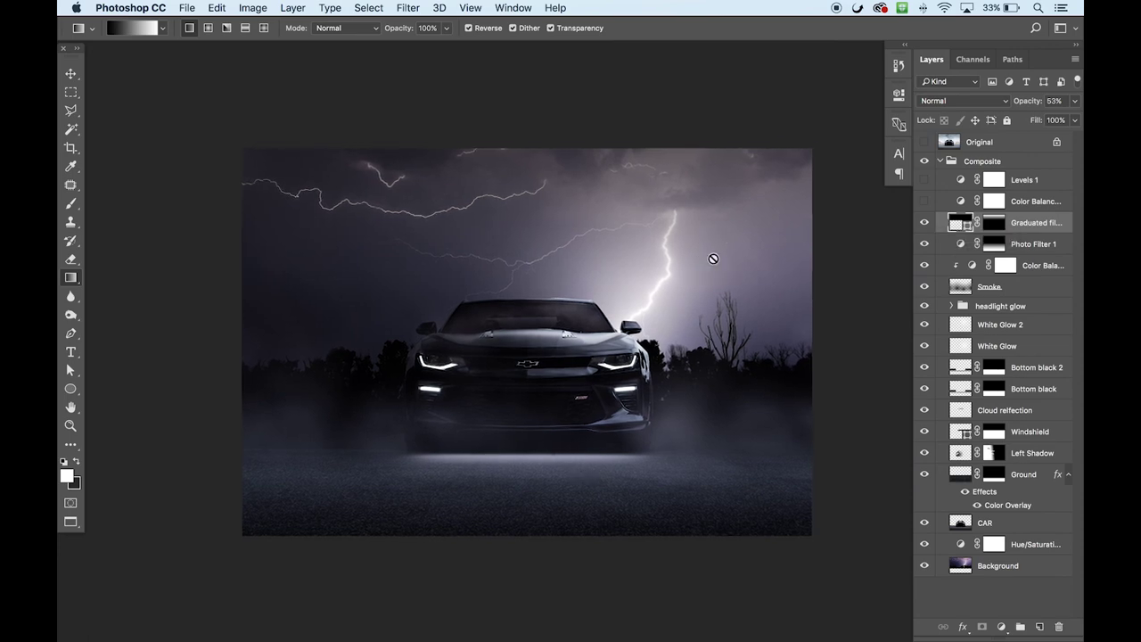
key("super+plus")
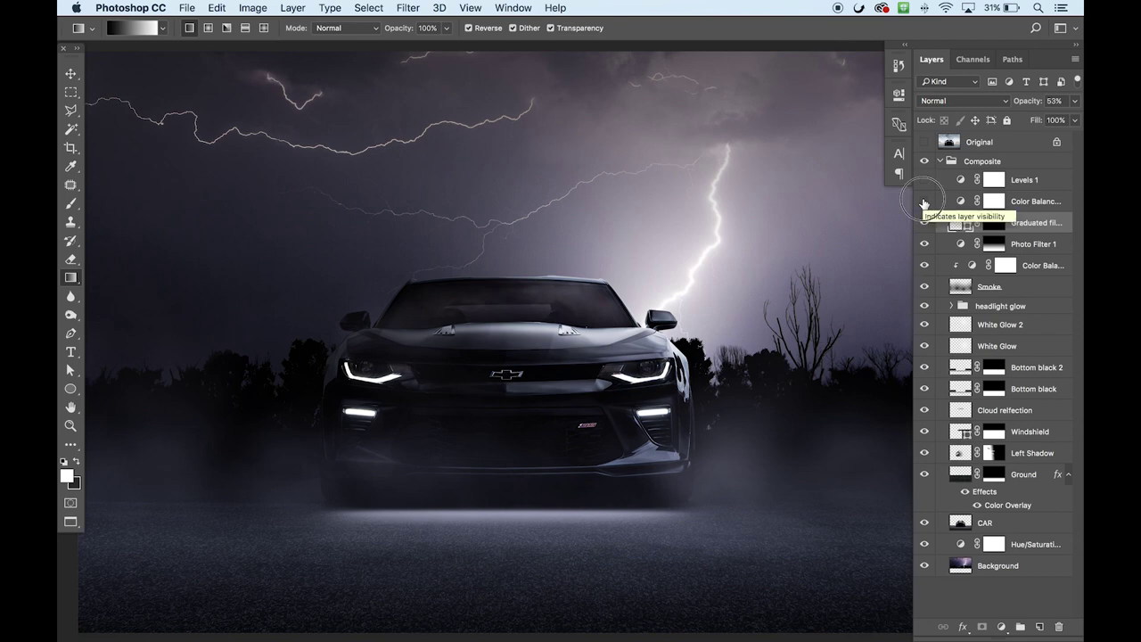
Show the Color Balance layer above the graduated filter and compare the image with and without it
left_click(923, 203)
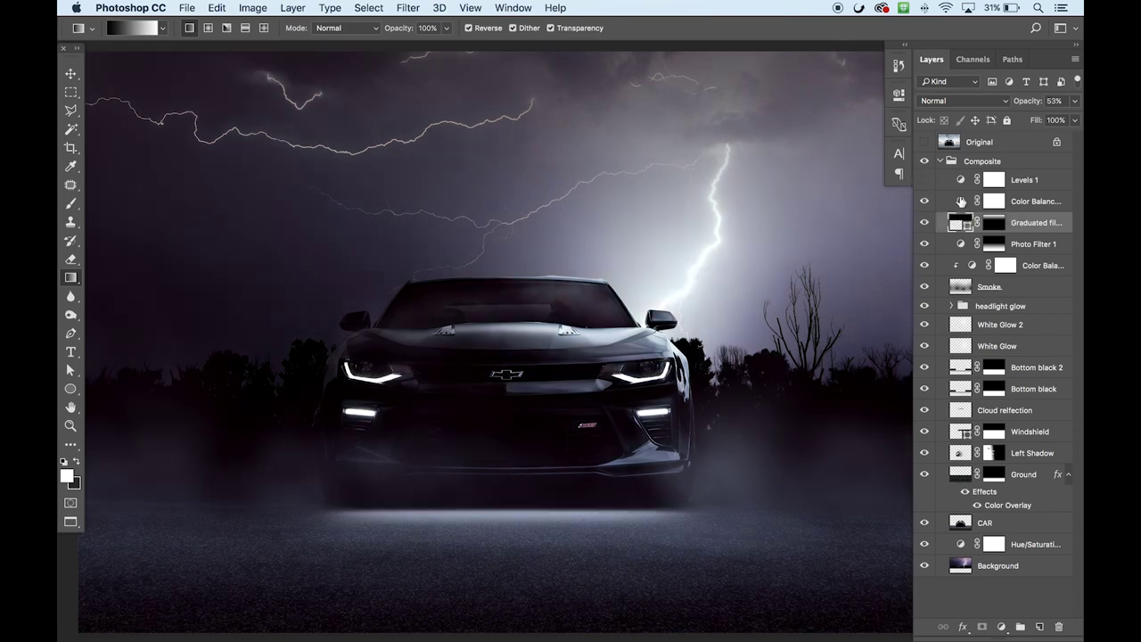
left_click(925, 203)
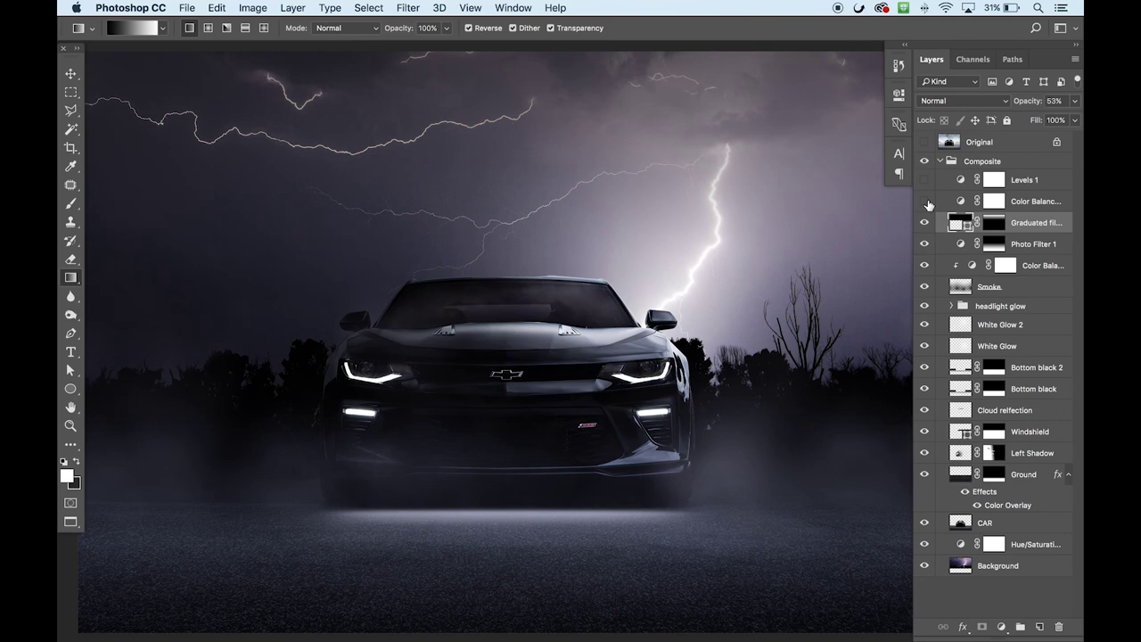
left_click(925, 203)
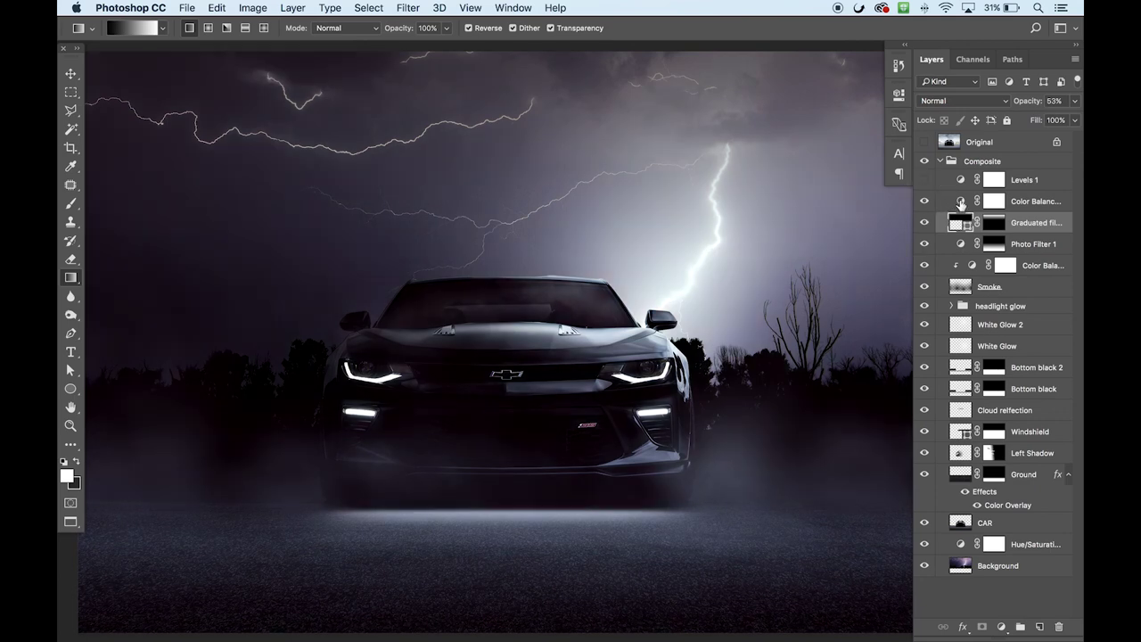
Look through the adjustment layer types without adding one, and open the settings of the upper Color Balance layer
left_click(1001, 628)
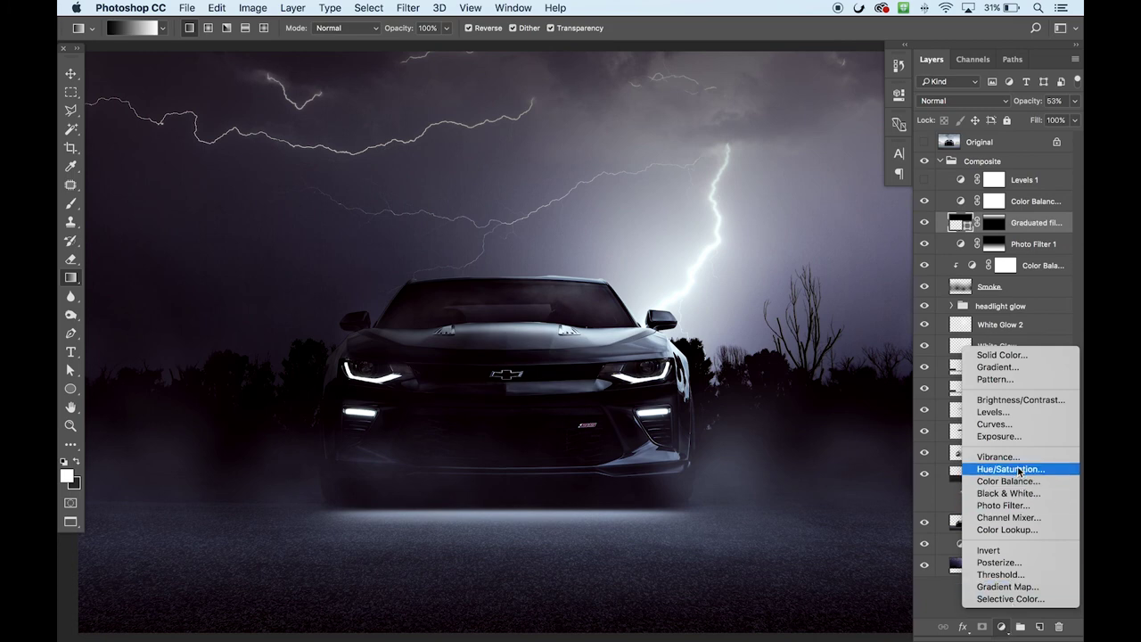
left_click(961, 203)
double_click(962, 203)
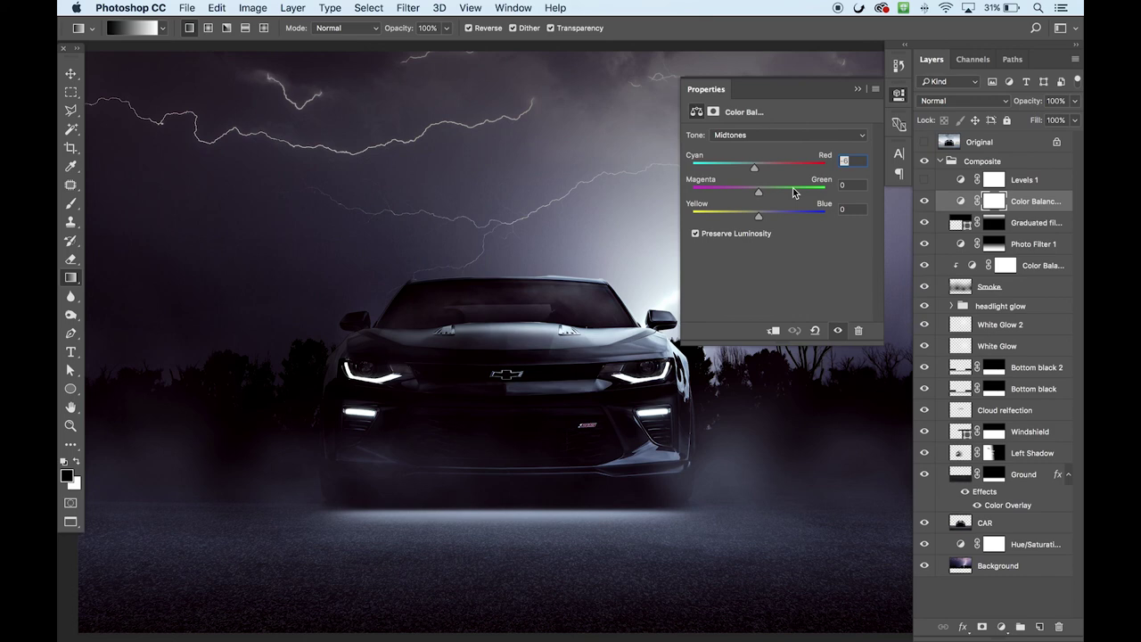
Look through the tonal ranges of the upper Color Balance layer's settings and close the settings
left_click(752, 138)
left_click(748, 130)
left_click(754, 137)
left_click(751, 156)
left_click(899, 94)
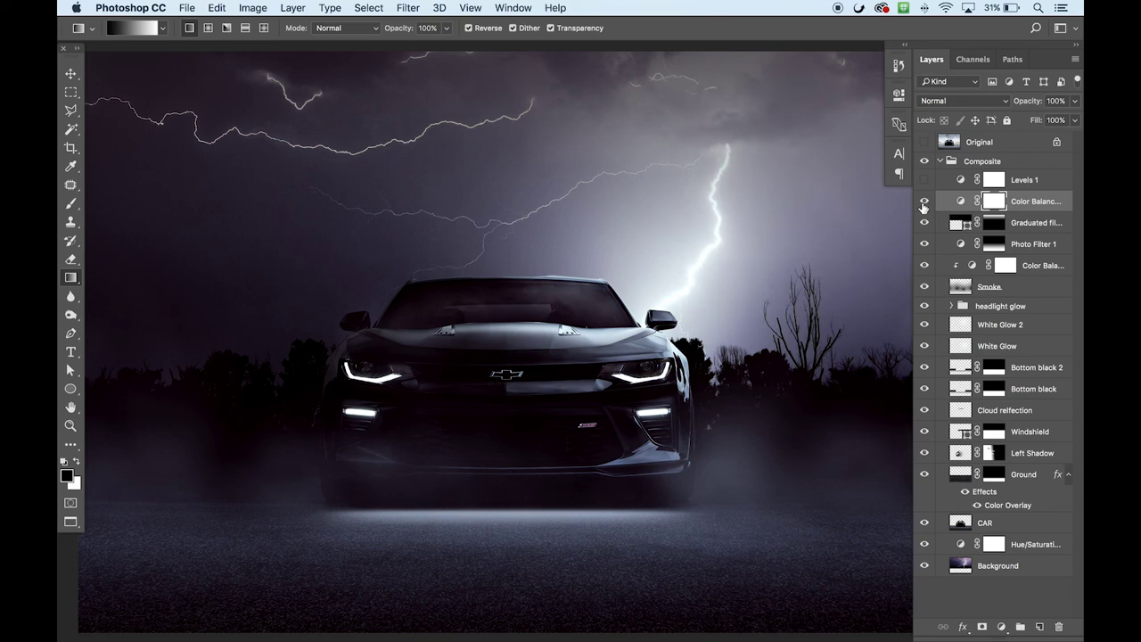
Compare the image repeatedly with and without the upper Color Balance layer, leaving the layer shown
left_click(923, 204)
left_click(924, 204)
left_click(923, 205)
left_click(924, 204)
left_click(923, 204)
left_click(924, 204)
left_click(924, 205)
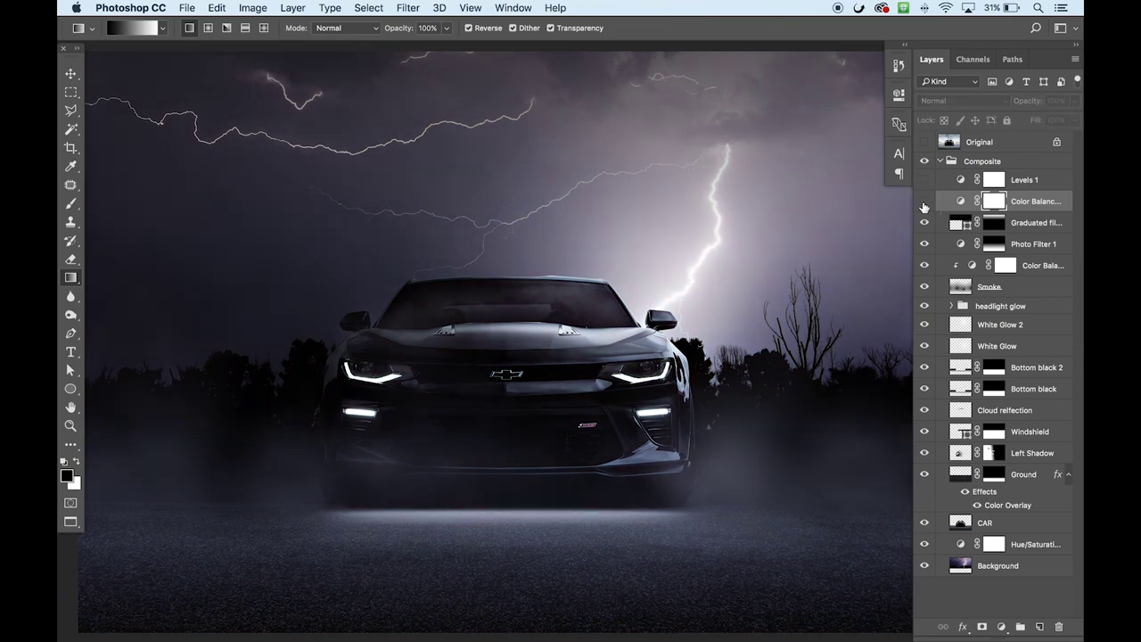
left_click(924, 205)
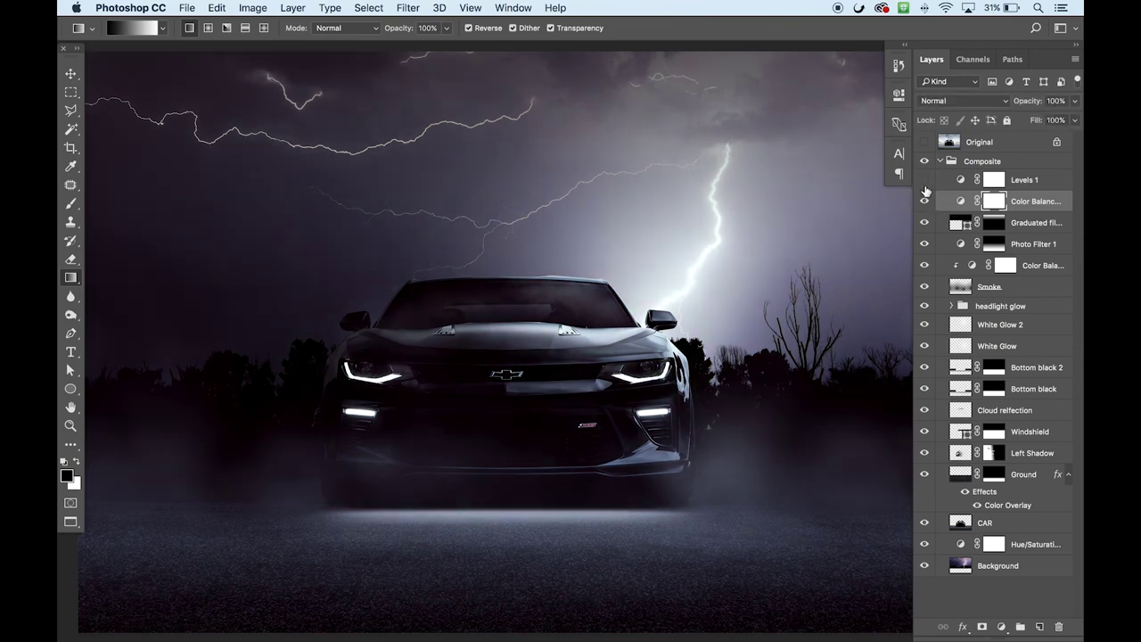
Show the Levels 1 layer at the top of the Composite group and open its settings
left_click(924, 180)
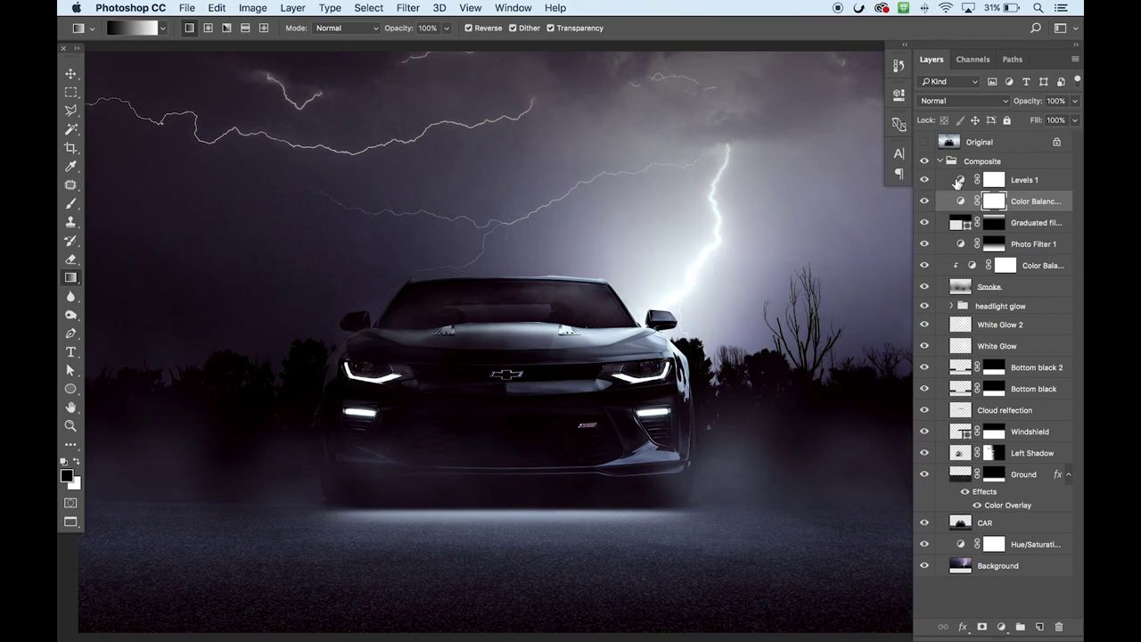
left_click(1003, 627)
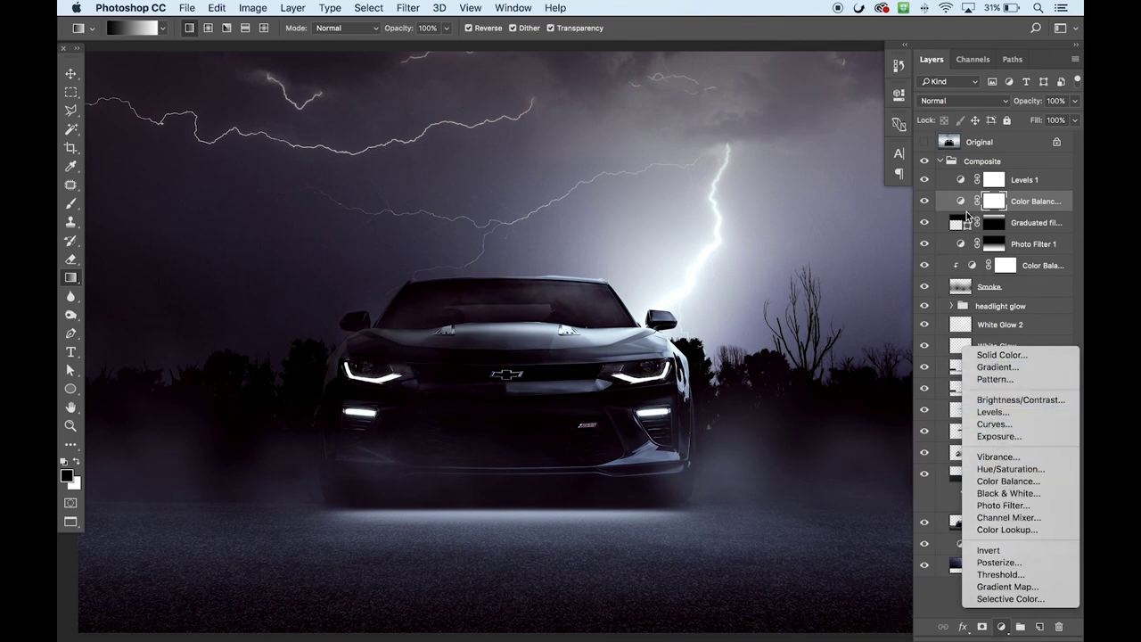
left_click(959, 184)
double_click(959, 183)
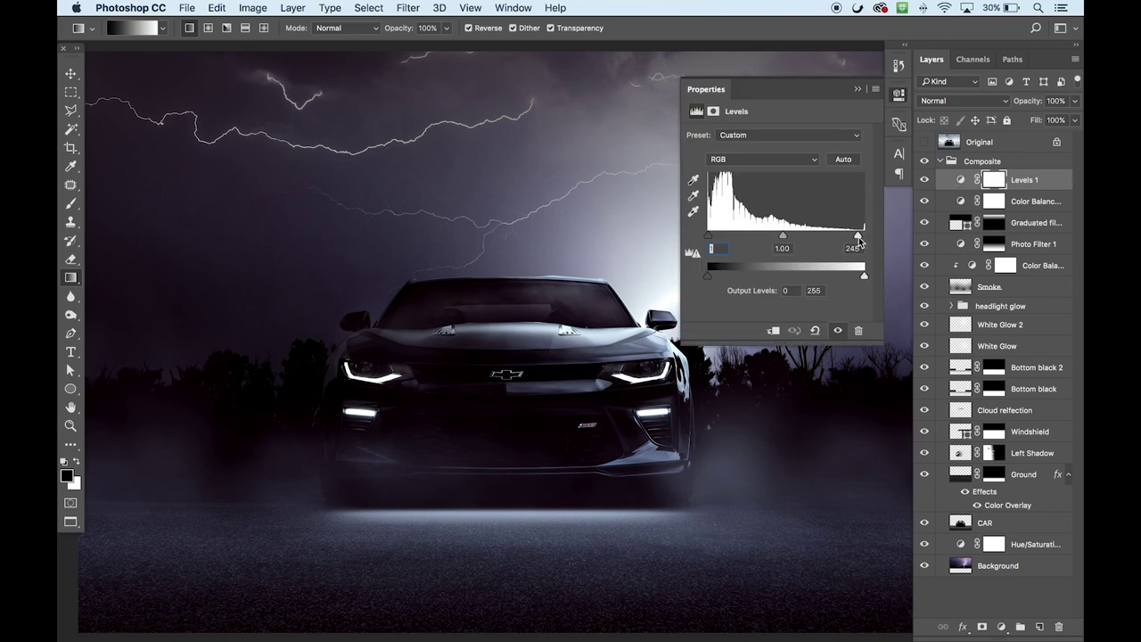
Move the Levels settings clear of the lightning bolt and raise the white input level to 248, finishing at 255
left_click_drag(714, 90, 261, 96)
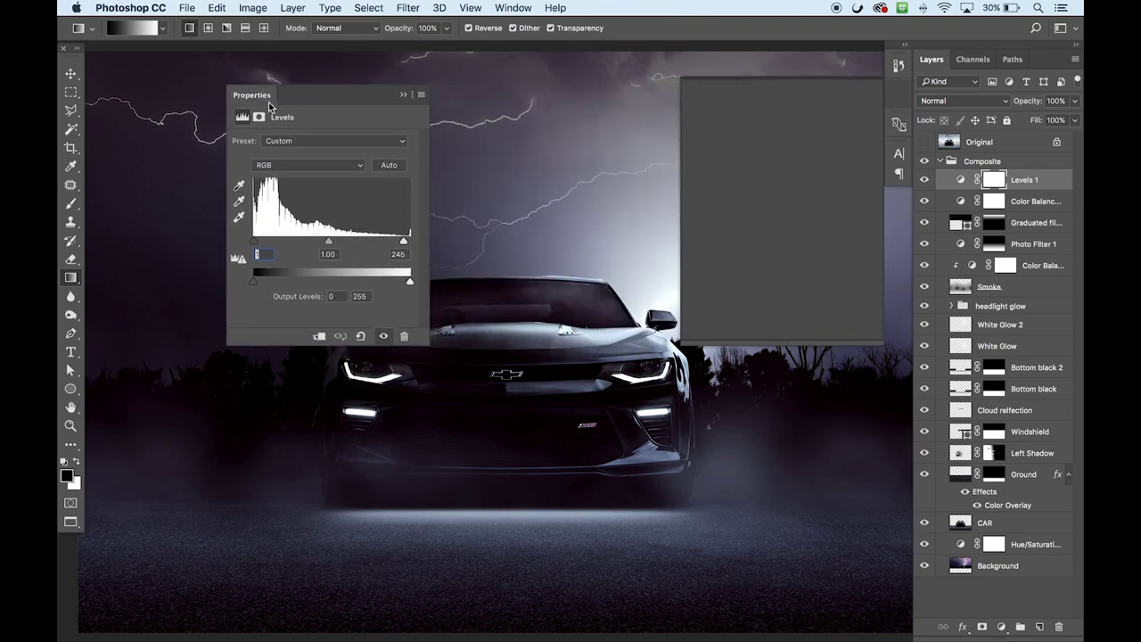
mouse_move(404, 243)
left_mouse_down()
mouse_move(428, 247)
mouse_move(407, 247)
left_mouse_up()
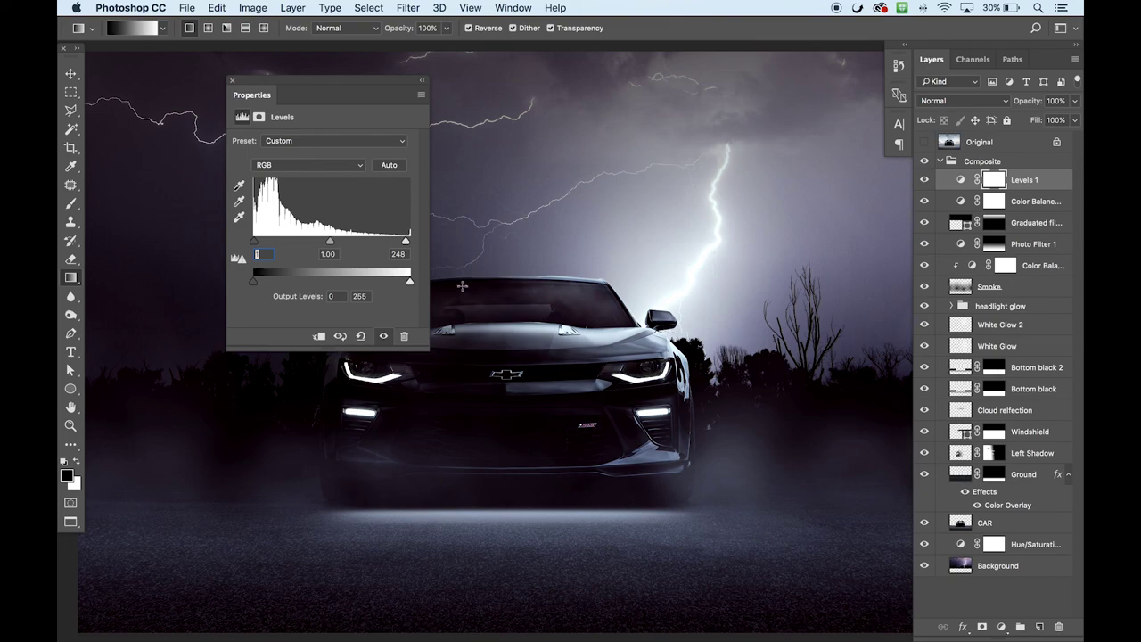
left_click_drag(406, 242, 416, 241)
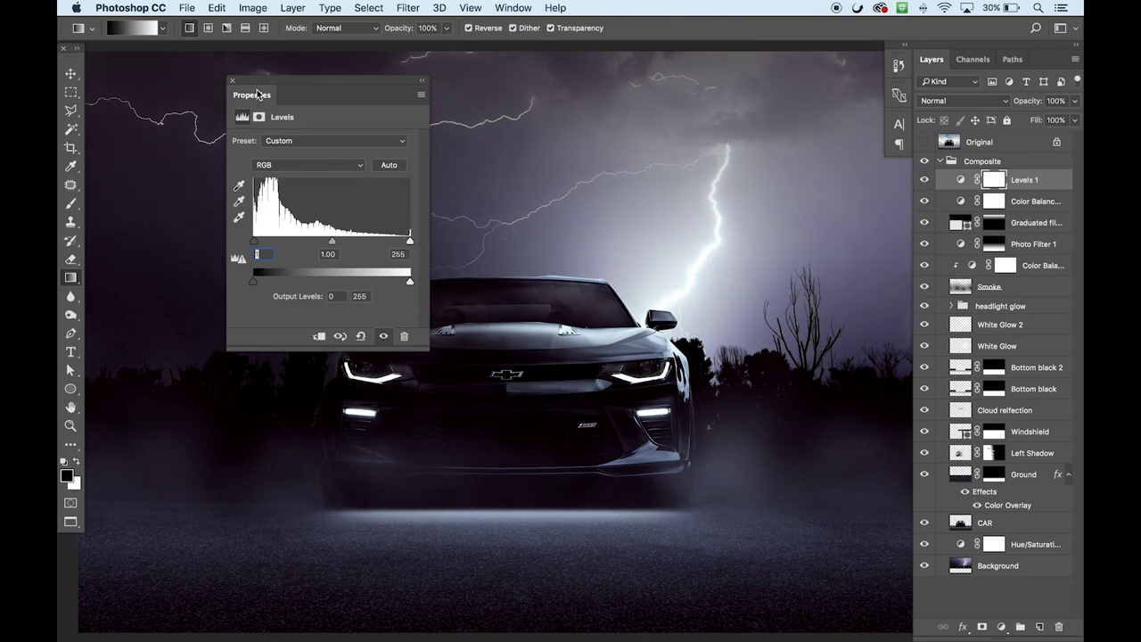